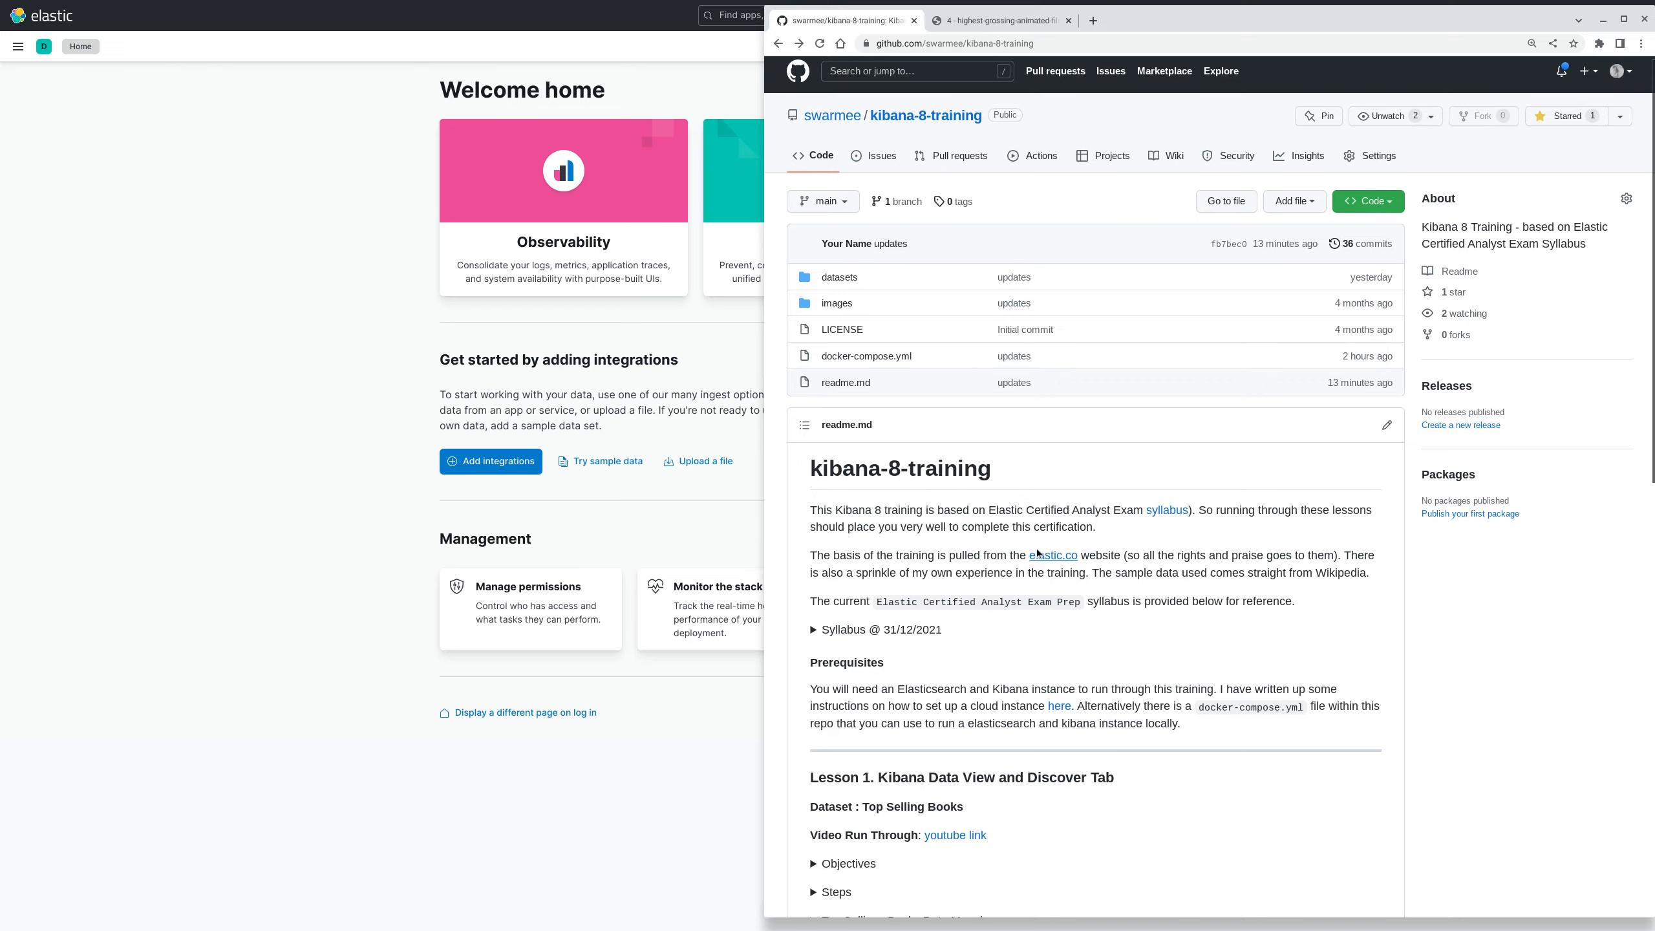
# Review the objectives and output screenshot of Lesson 4, Simple Dashboard, in the repository readme.
pyautogui.scroll(-3, 1032, 554)
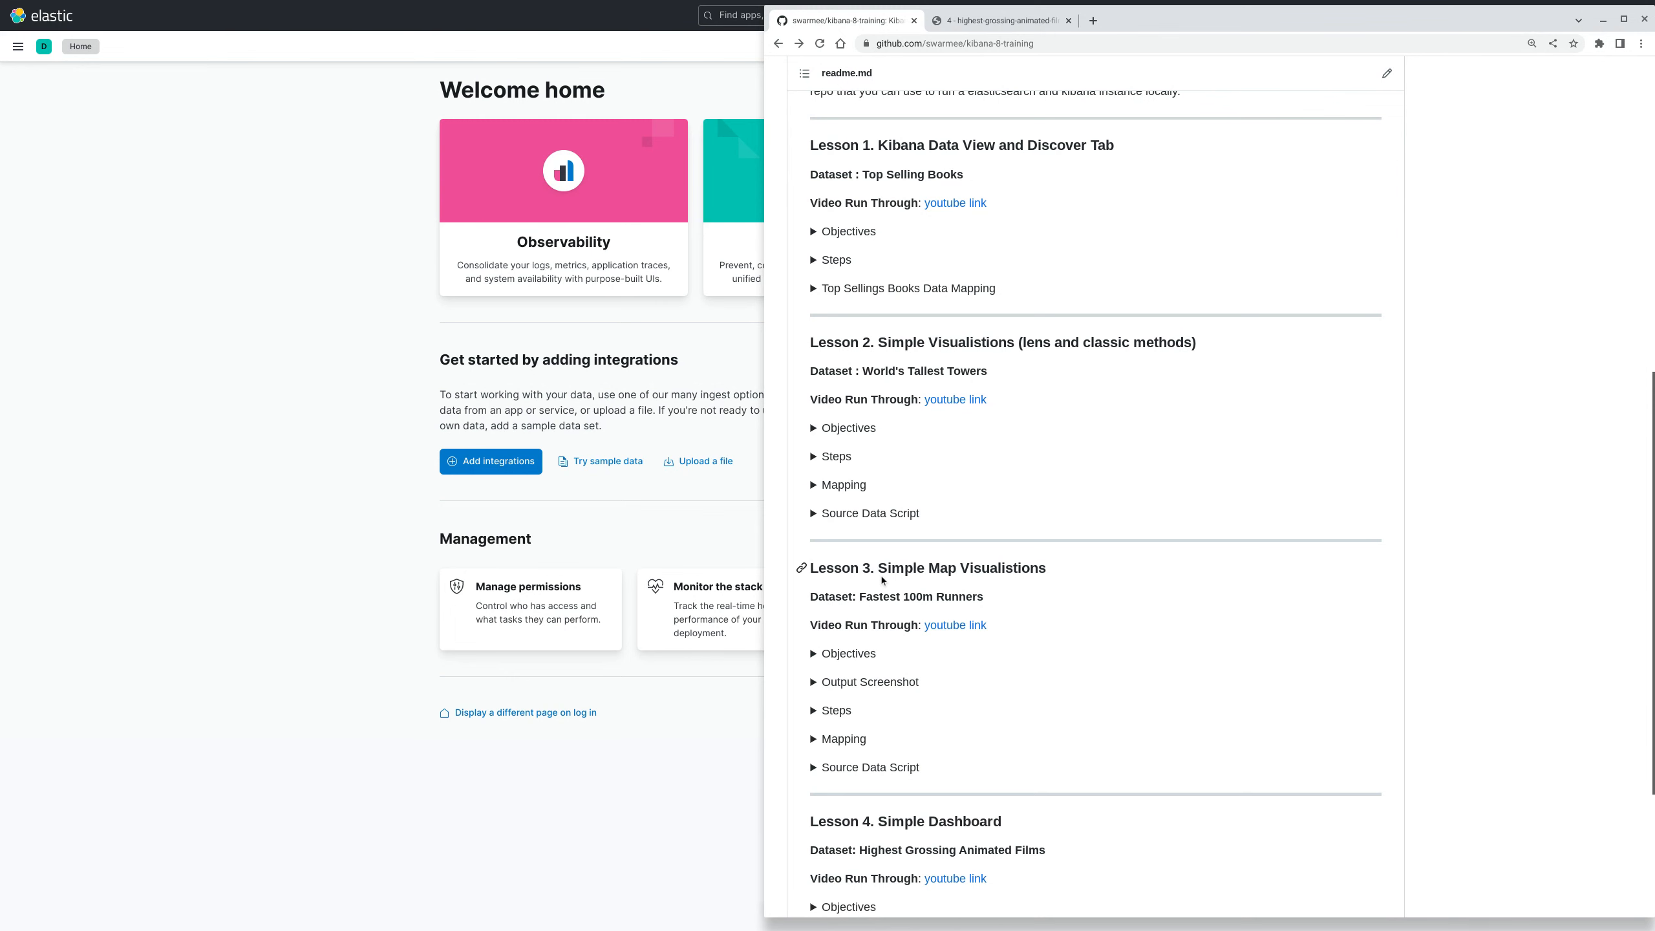
pyautogui.scroll(-1, 1092, 570)
pyautogui.scroll(-3, 1092, 570)
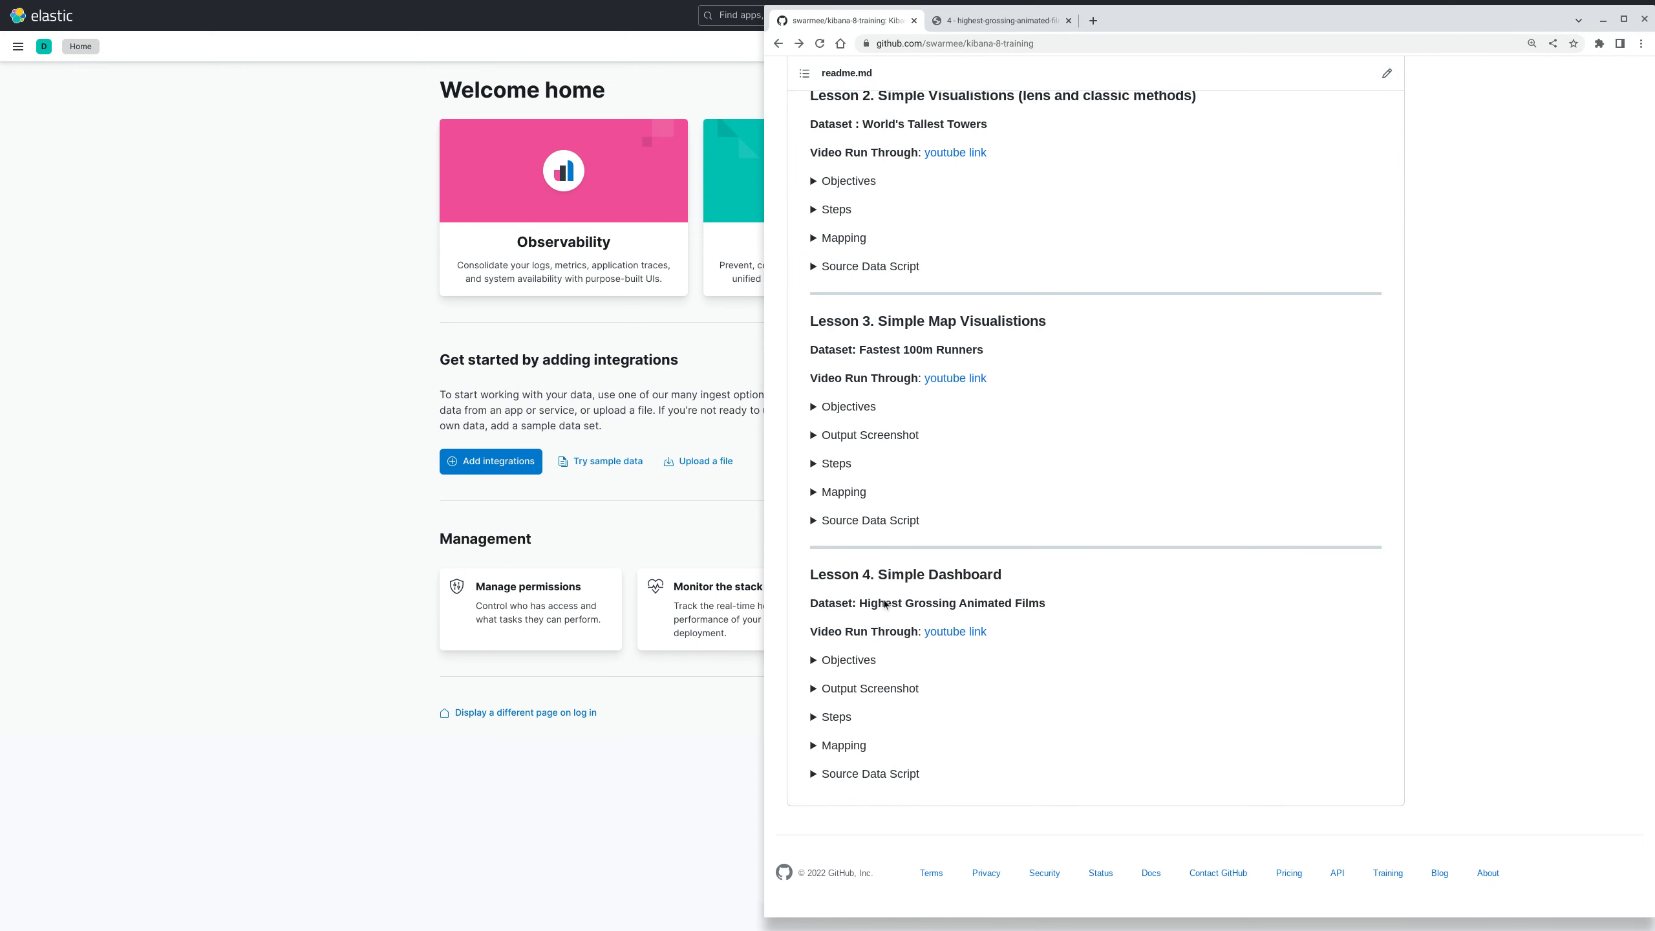
pyautogui.click(847, 661)
pyautogui.scroll(-2, 1037, 657)
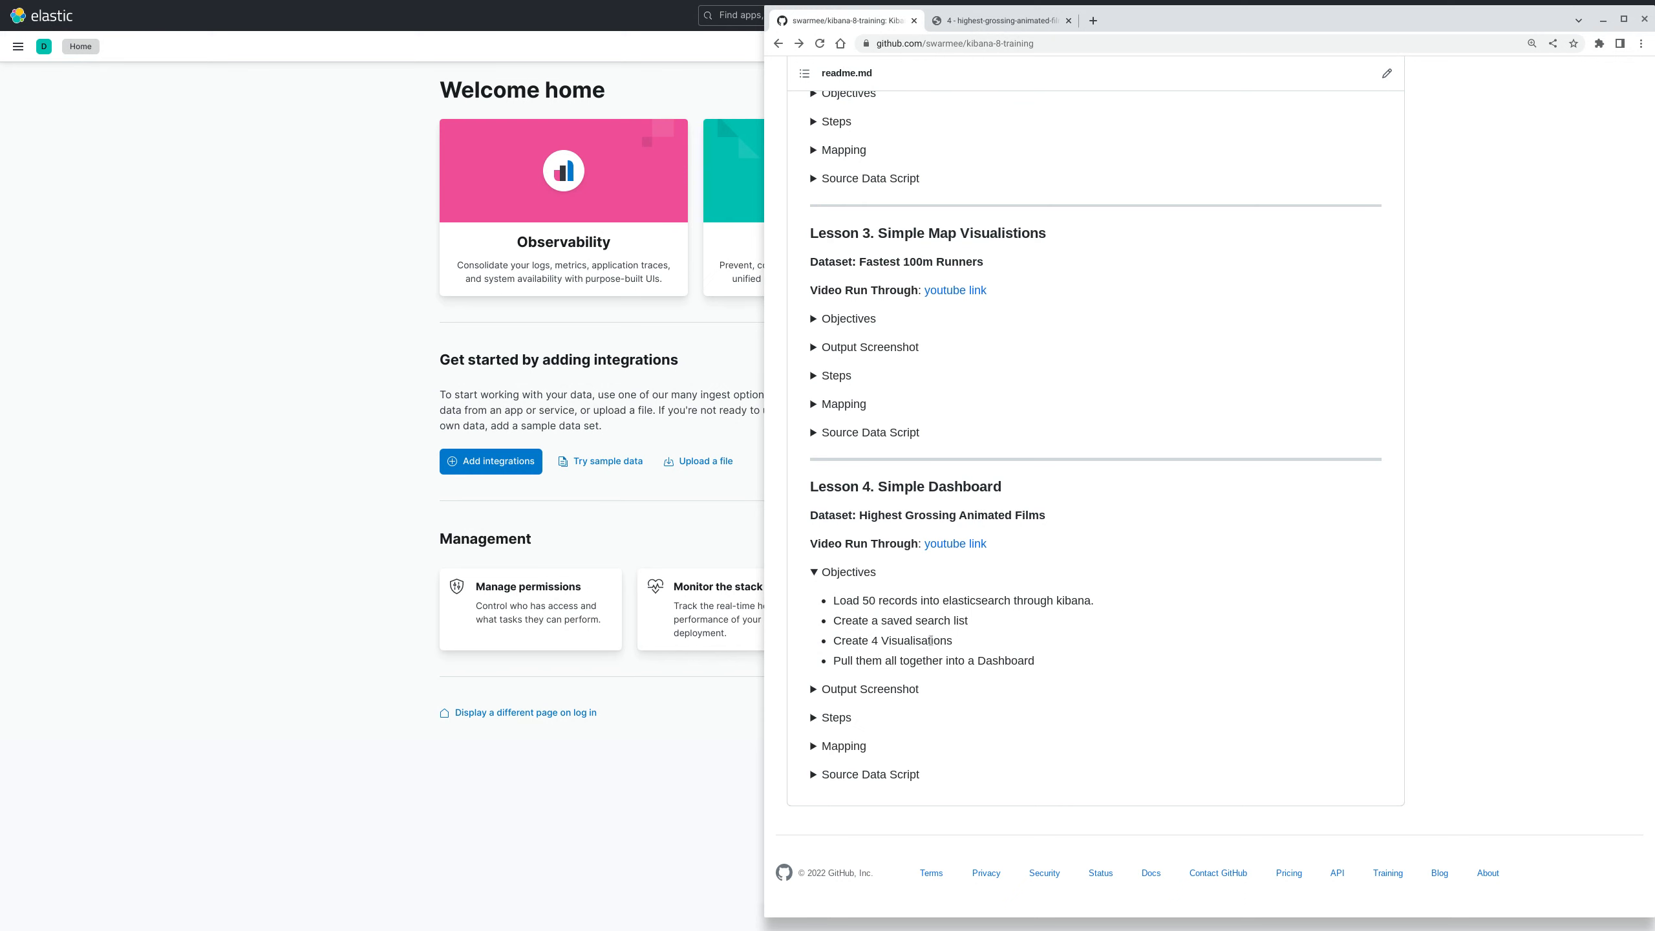
pyautogui.click(887, 690)
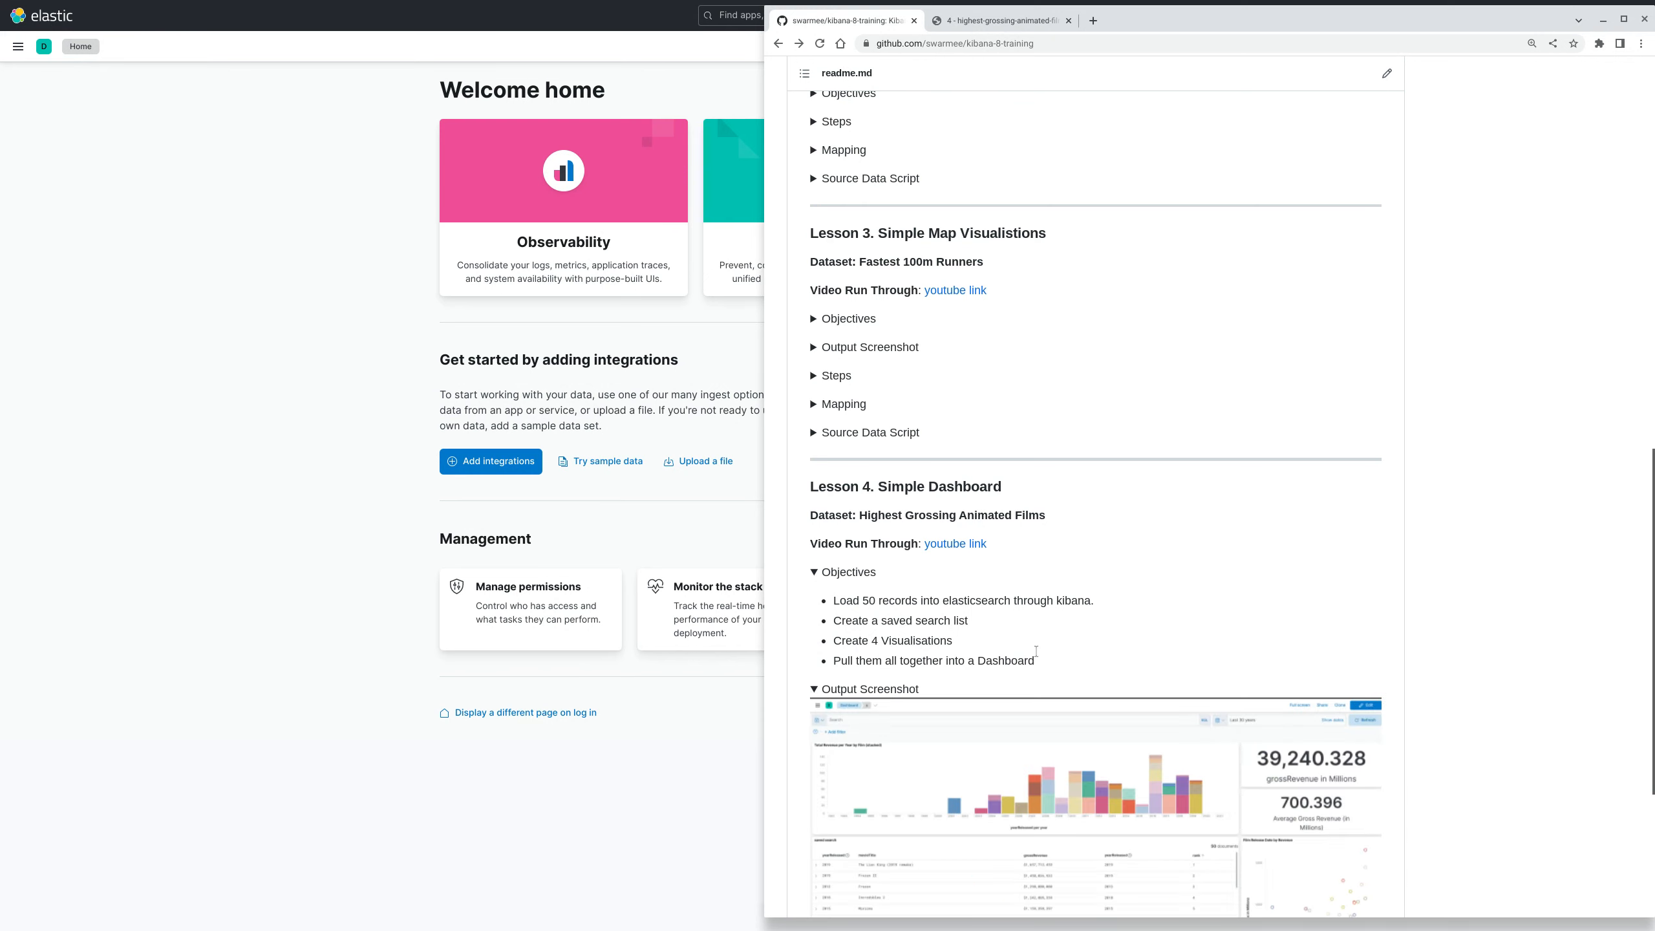
pyautogui.scroll(-3, 1037, 637)
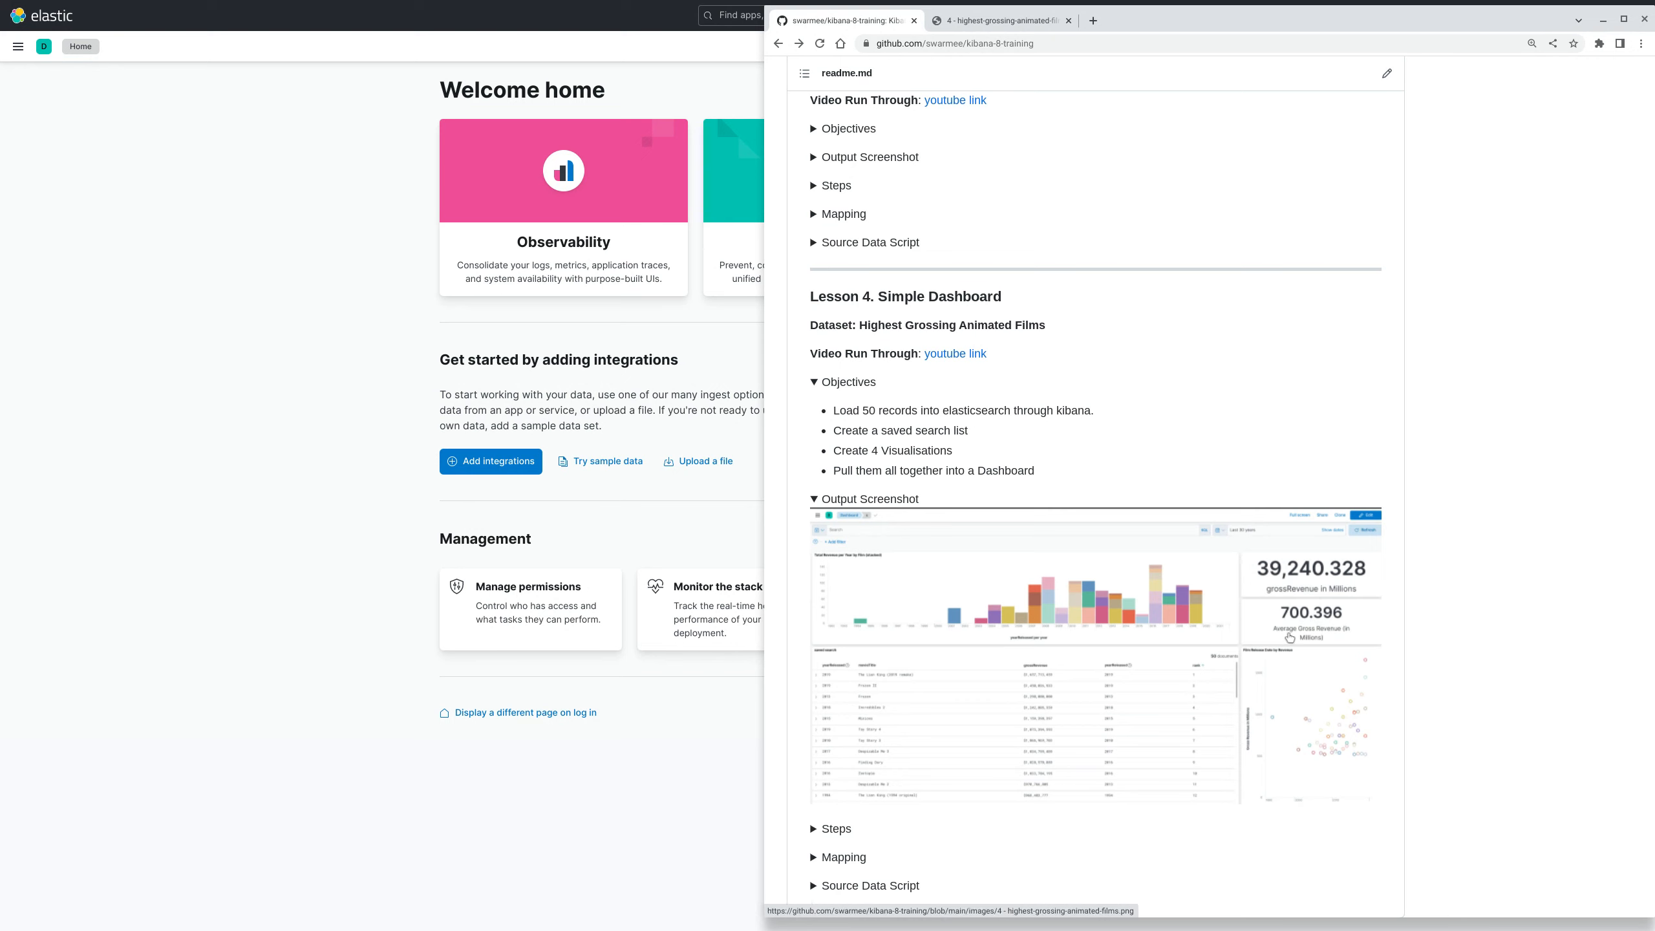
pyautogui.click(902, 503)
# Read Lesson 4's steps, highlighting the dataset upload instructions and the display formats for yearReleased and grossRevenue.
pyautogui.click(837, 718)
pyautogui.scroll(-4, 1108, 676)
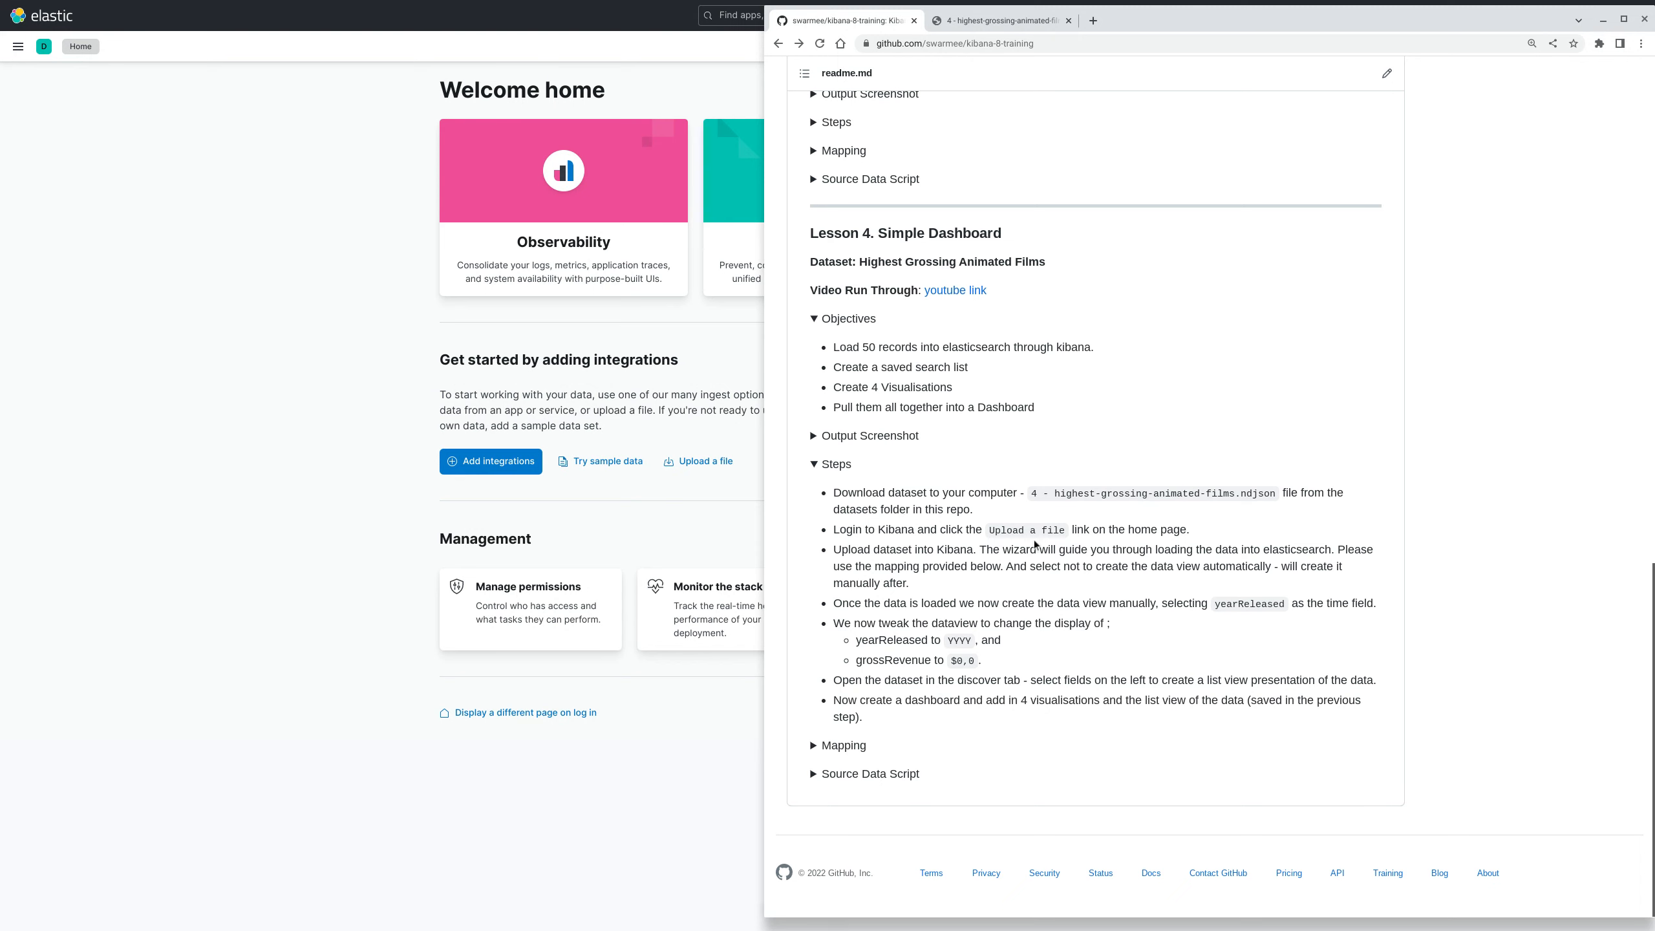
pyautogui.moveTo(849, 549); pyautogui.dragTo(1194, 564)
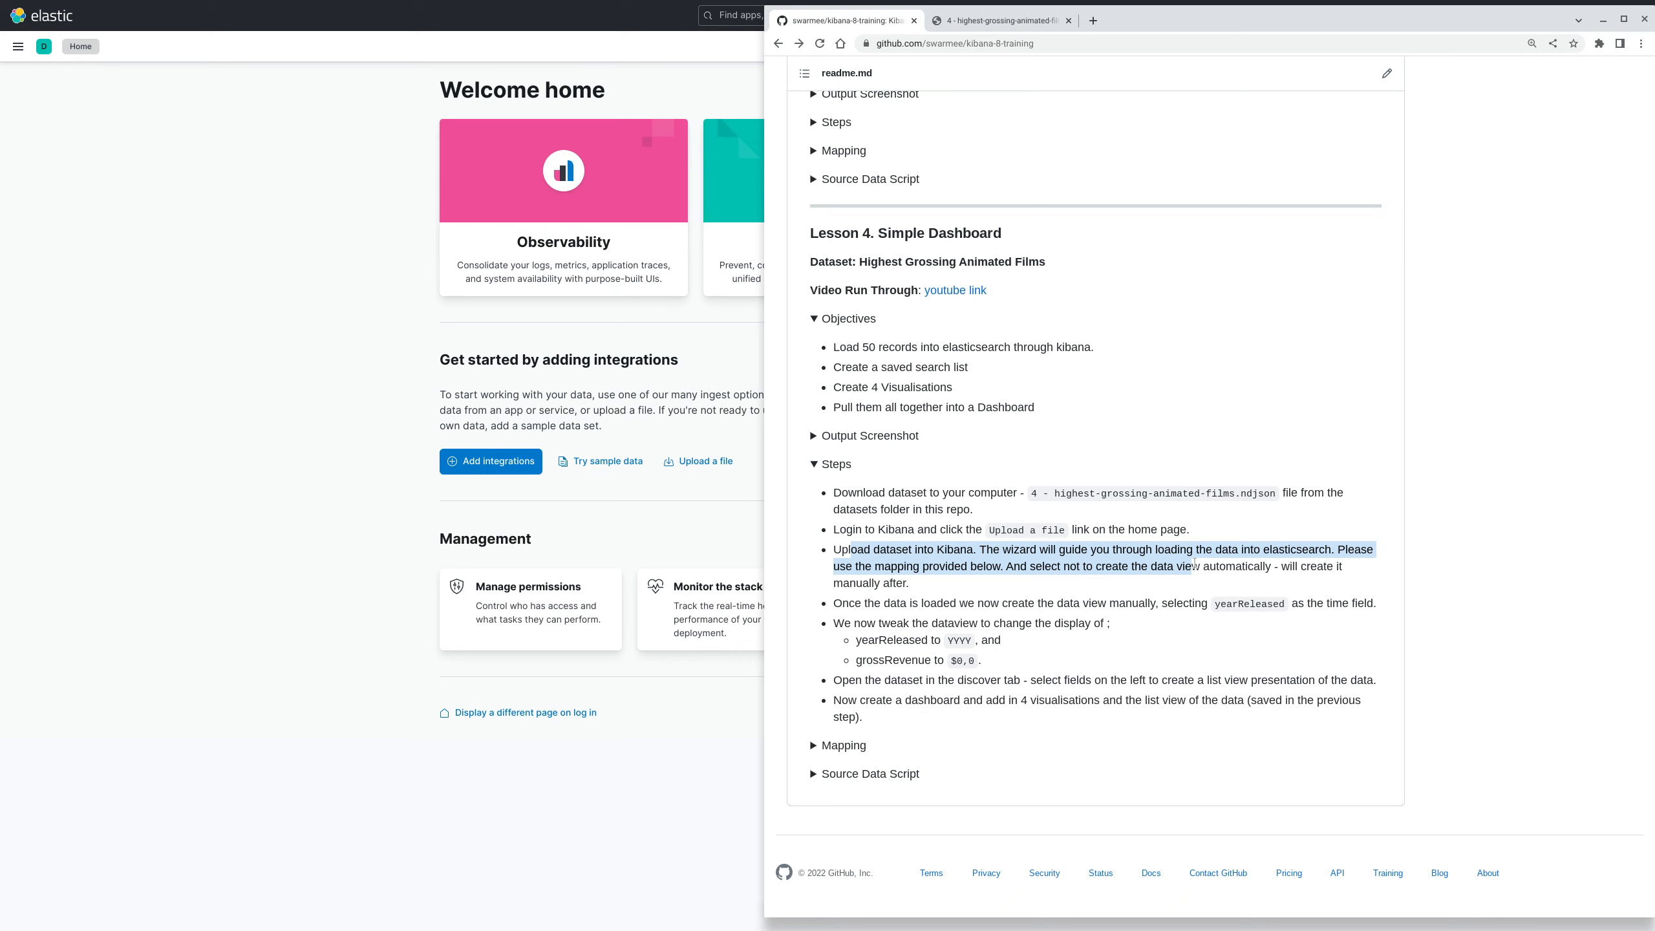
pyautogui.moveTo(866, 622); pyautogui.dragTo(982, 640)
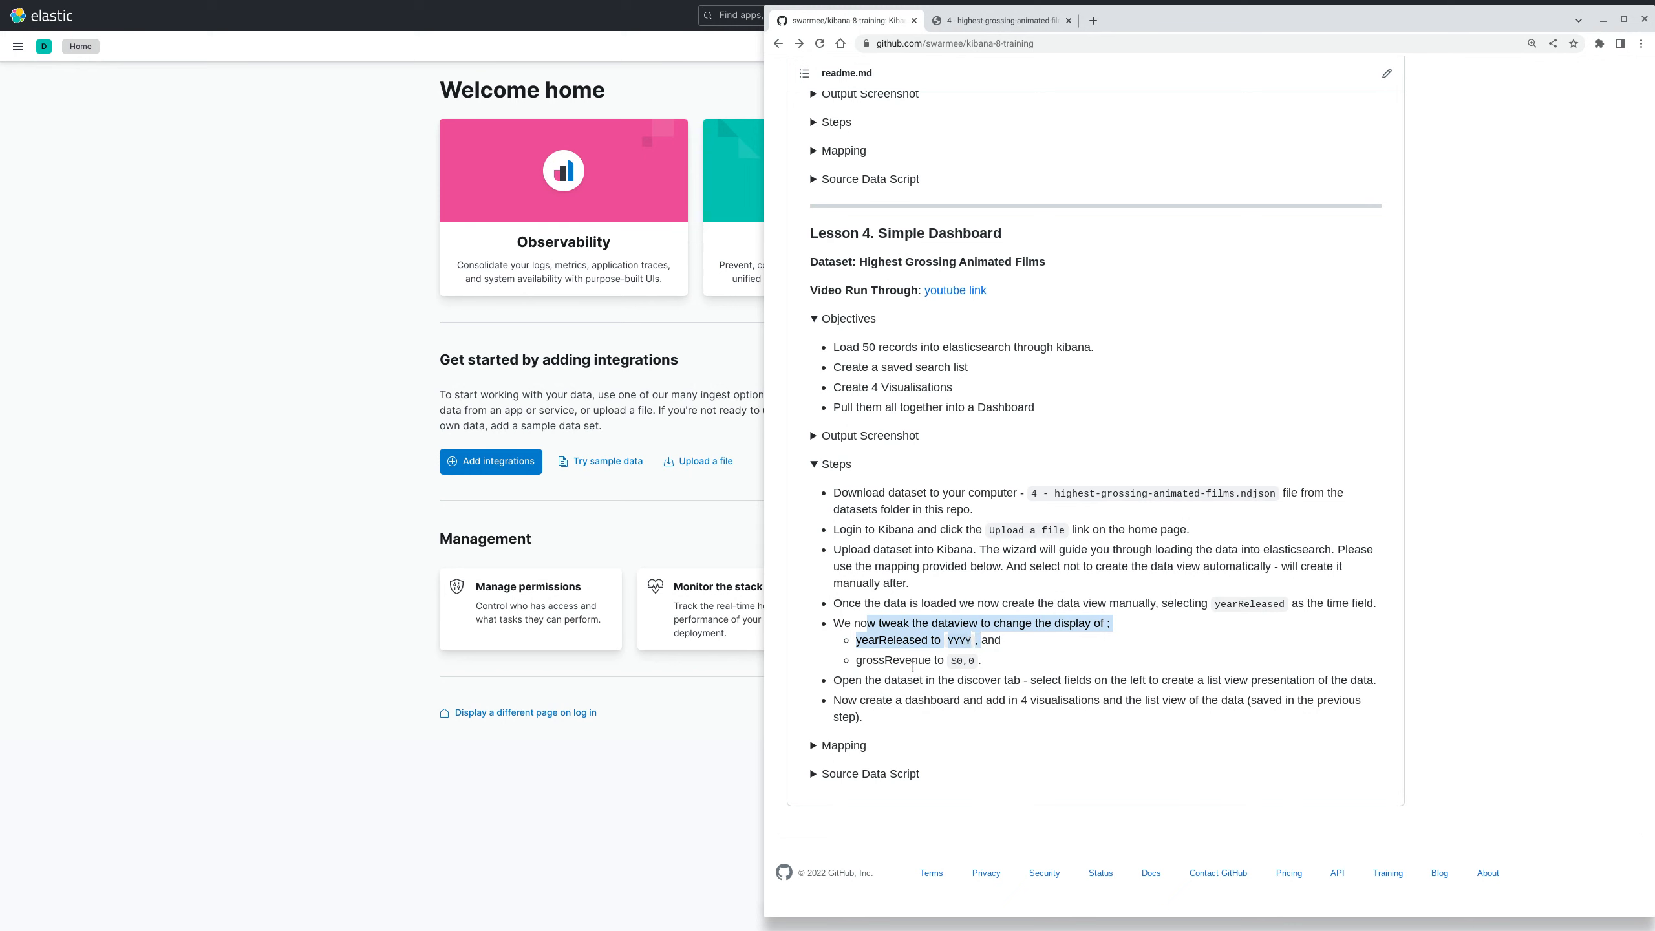
pyautogui.moveTo(867, 661); pyautogui.dragTo(959, 661)
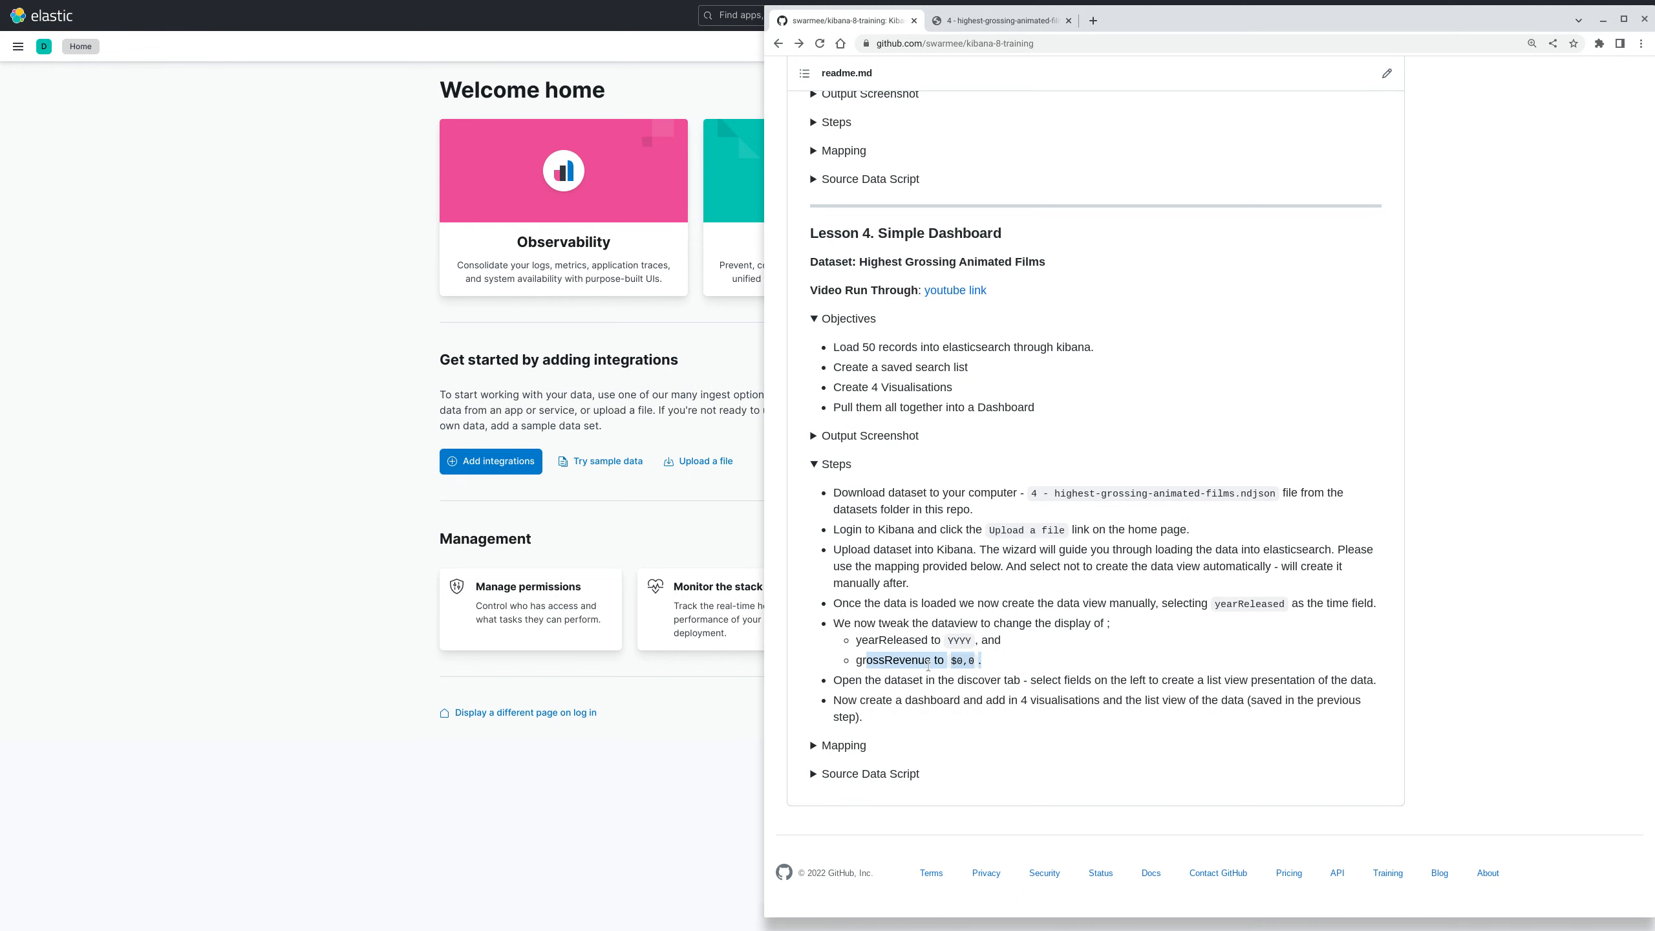
# Copy the complete JSON from Lesson 4's Mapping section, then collapse that section.
pyautogui.click(855, 750)
pyautogui.scroll(-5, 961, 755)
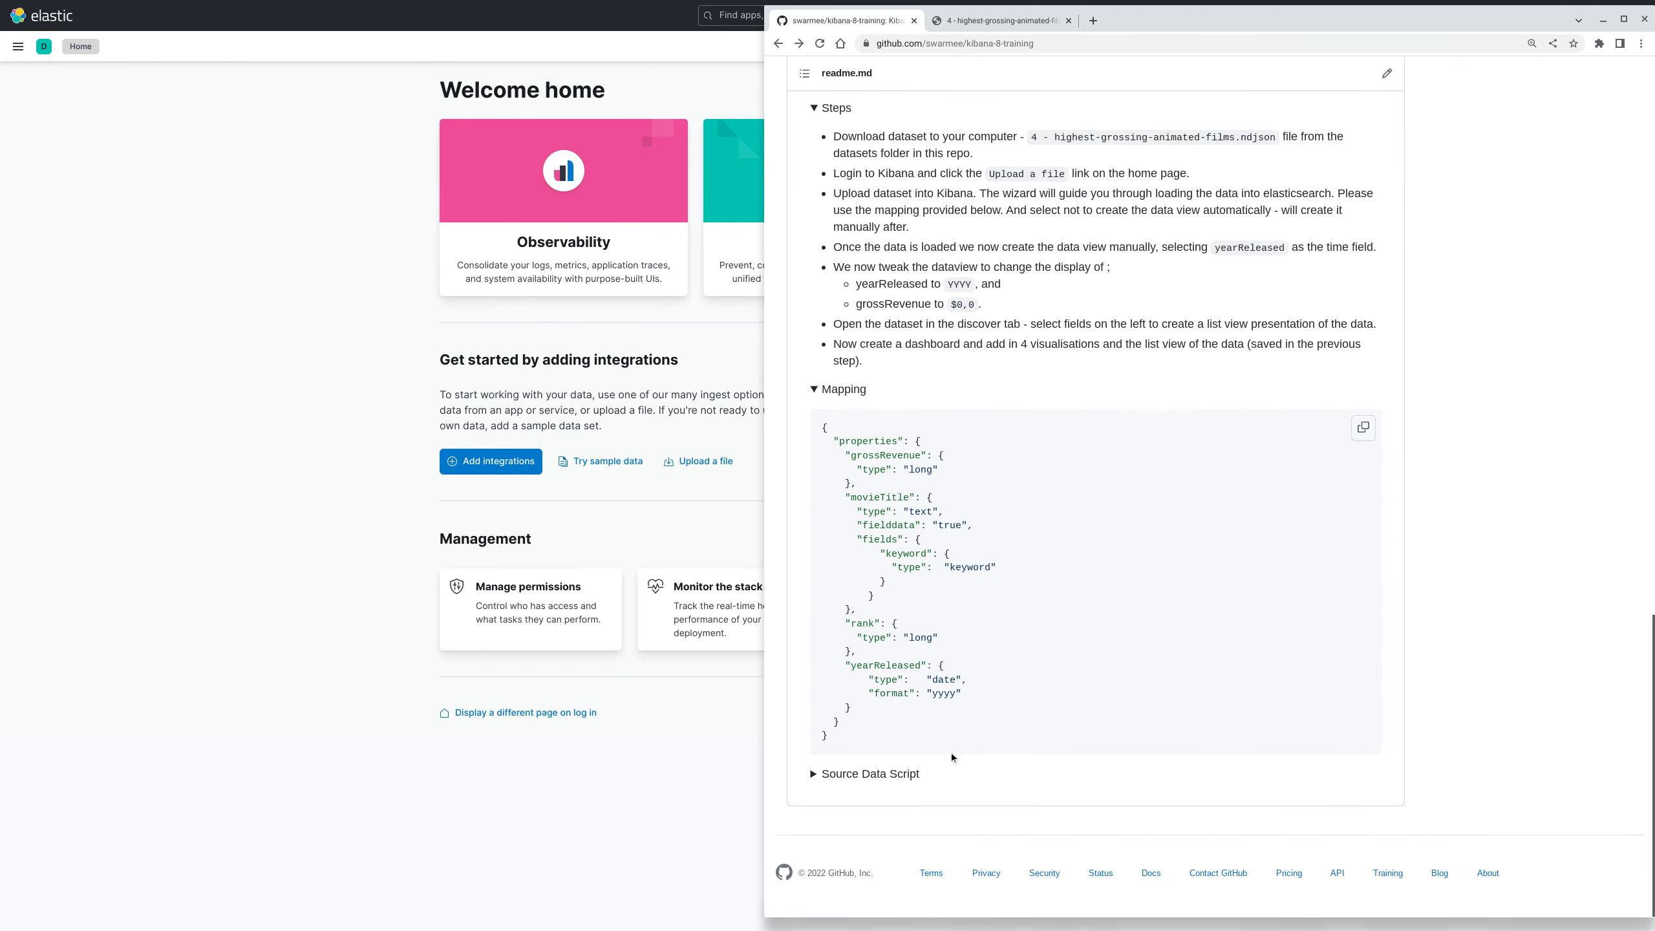
pyautogui.moveTo(842, 750); pyautogui.dragTo(824, 441)
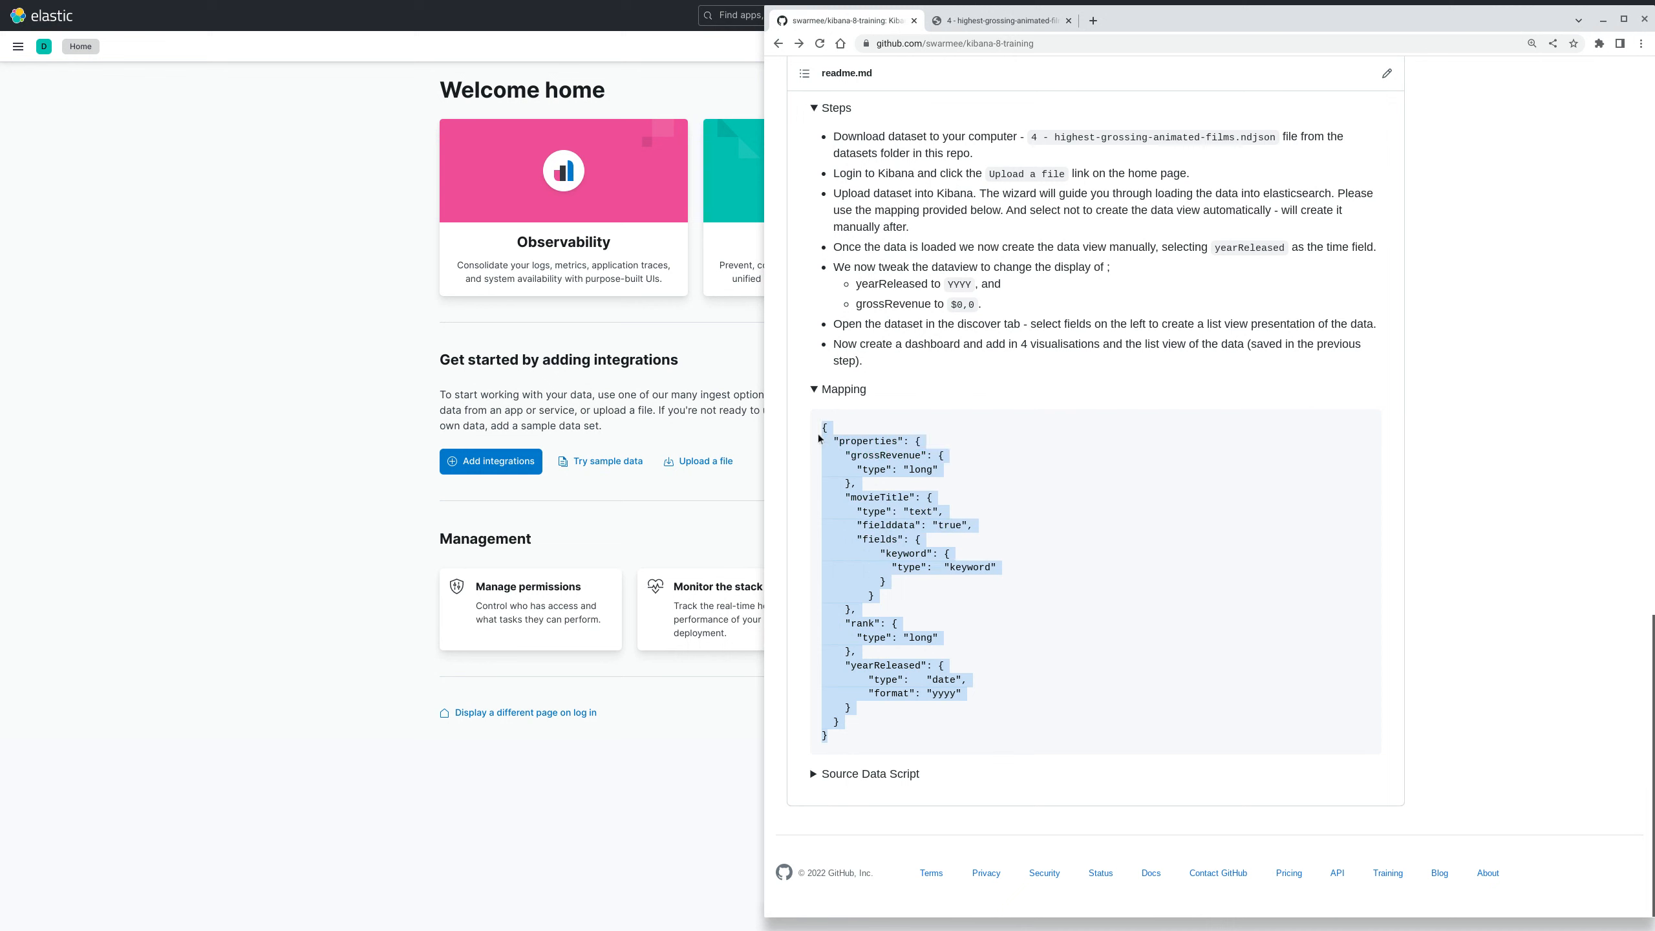
pyautogui.rightClick(853, 450)
pyautogui.click(866, 465)
pyautogui.scroll(1, 1104, 296)
pyautogui.scroll(2, 1103, 295)
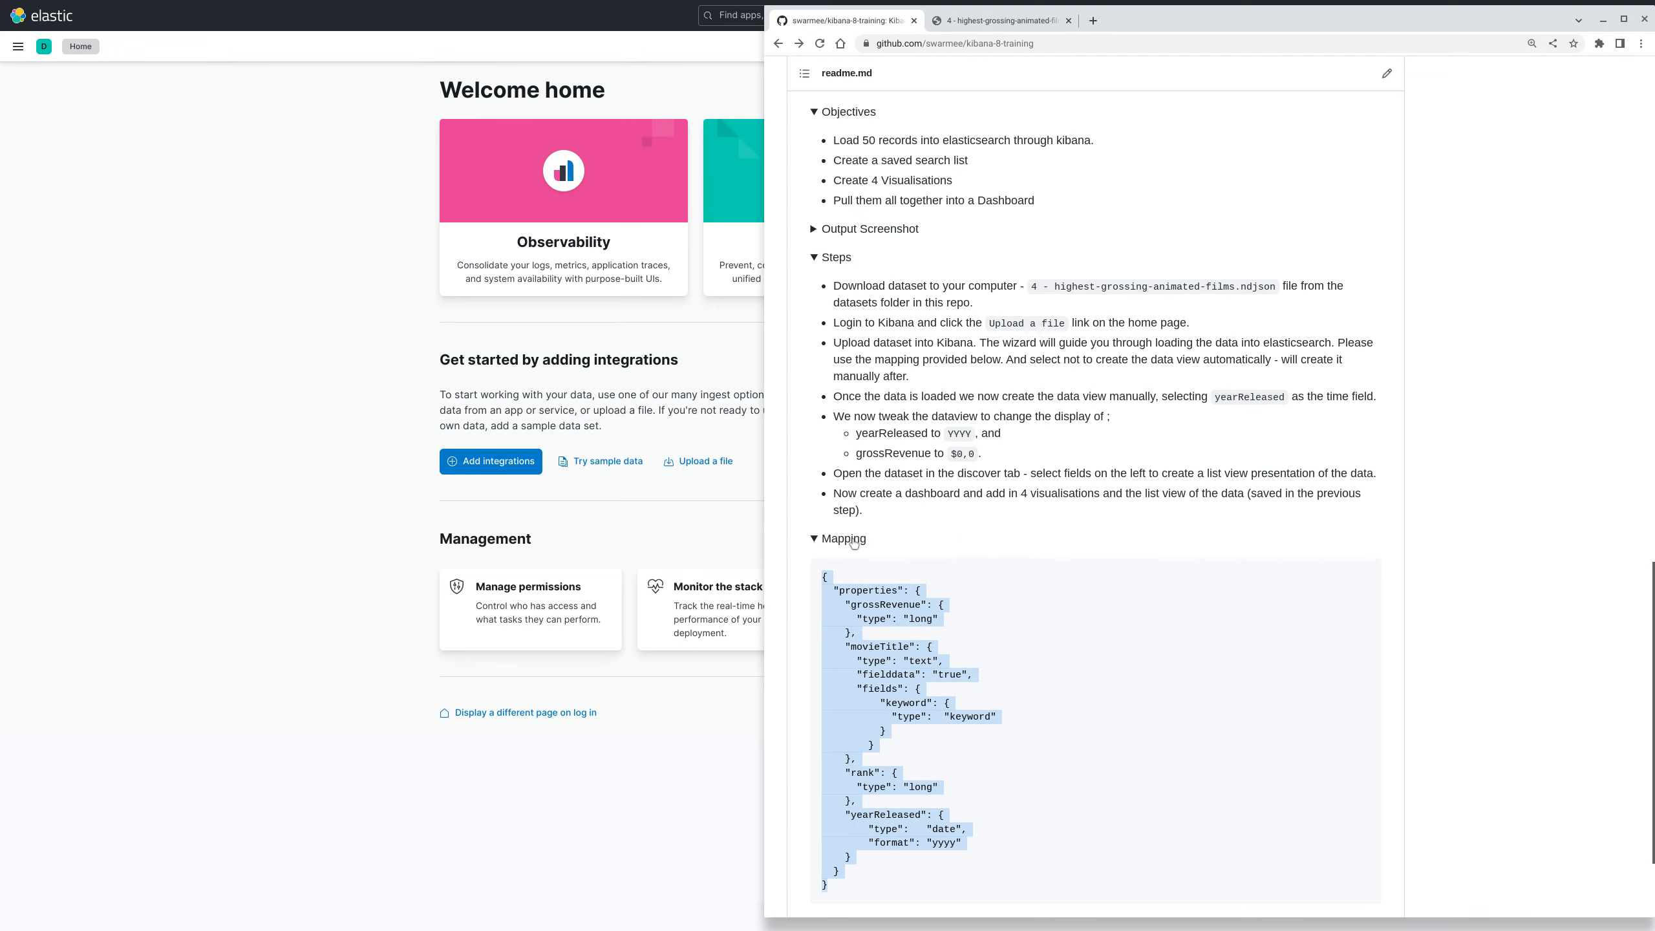
pyautogui.click(853, 543)
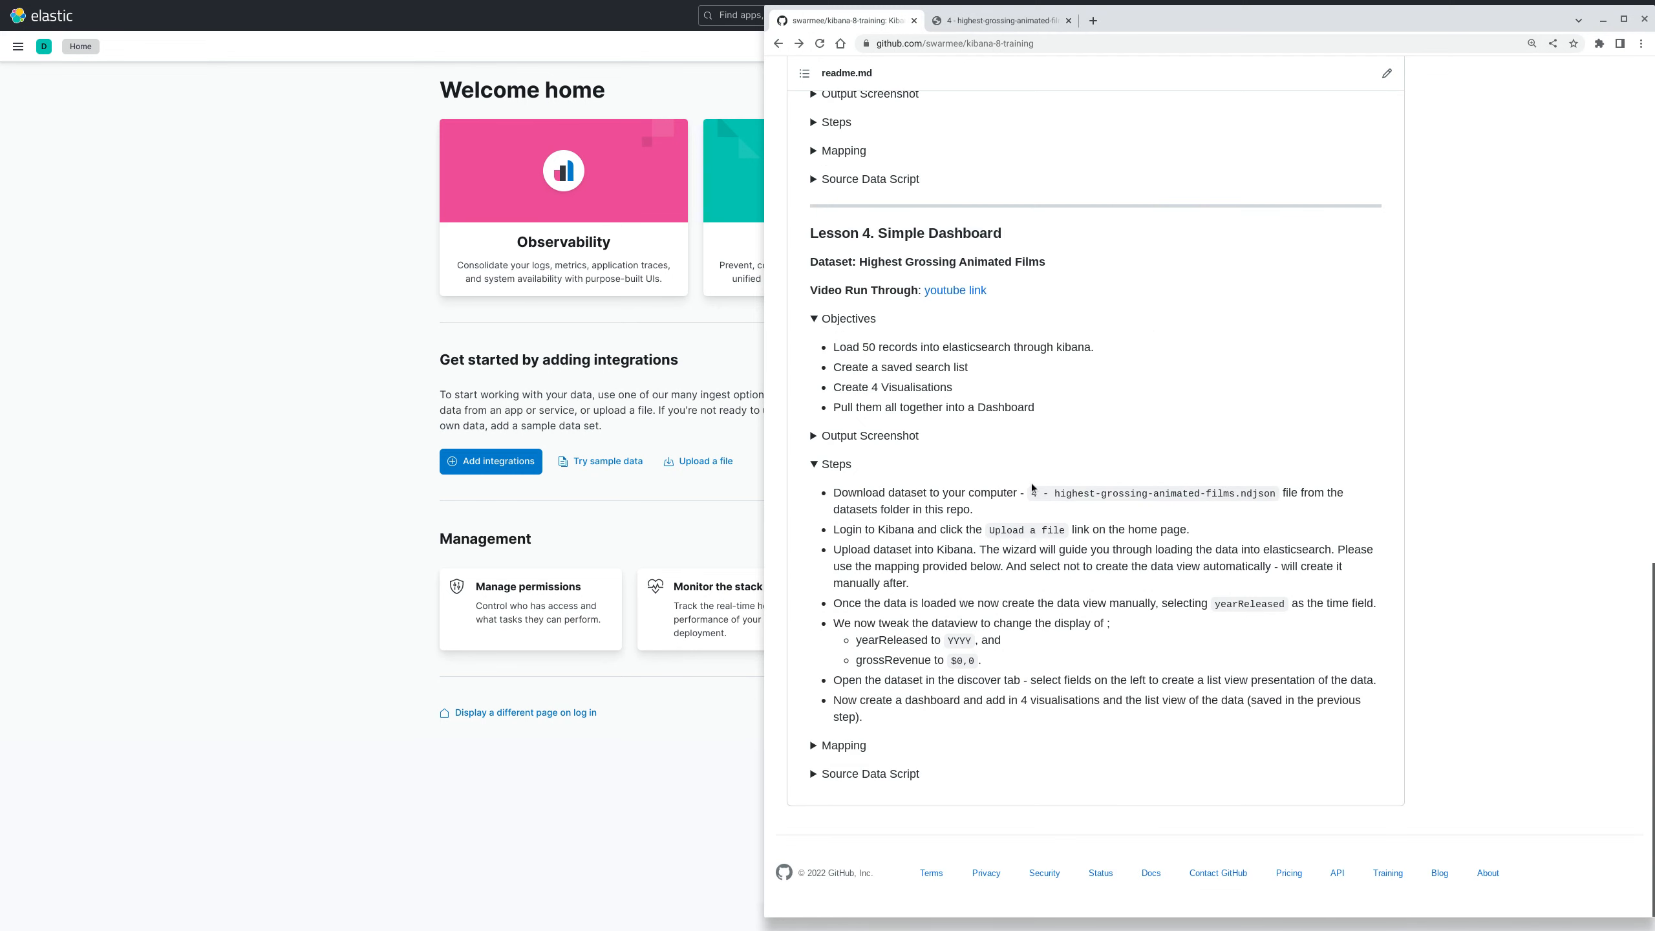
# Switch to Kibana and upload the dataset file 4 - highest-grossing-animated-films.ndjson from the SD Card.
pyautogui.click(571, 500)
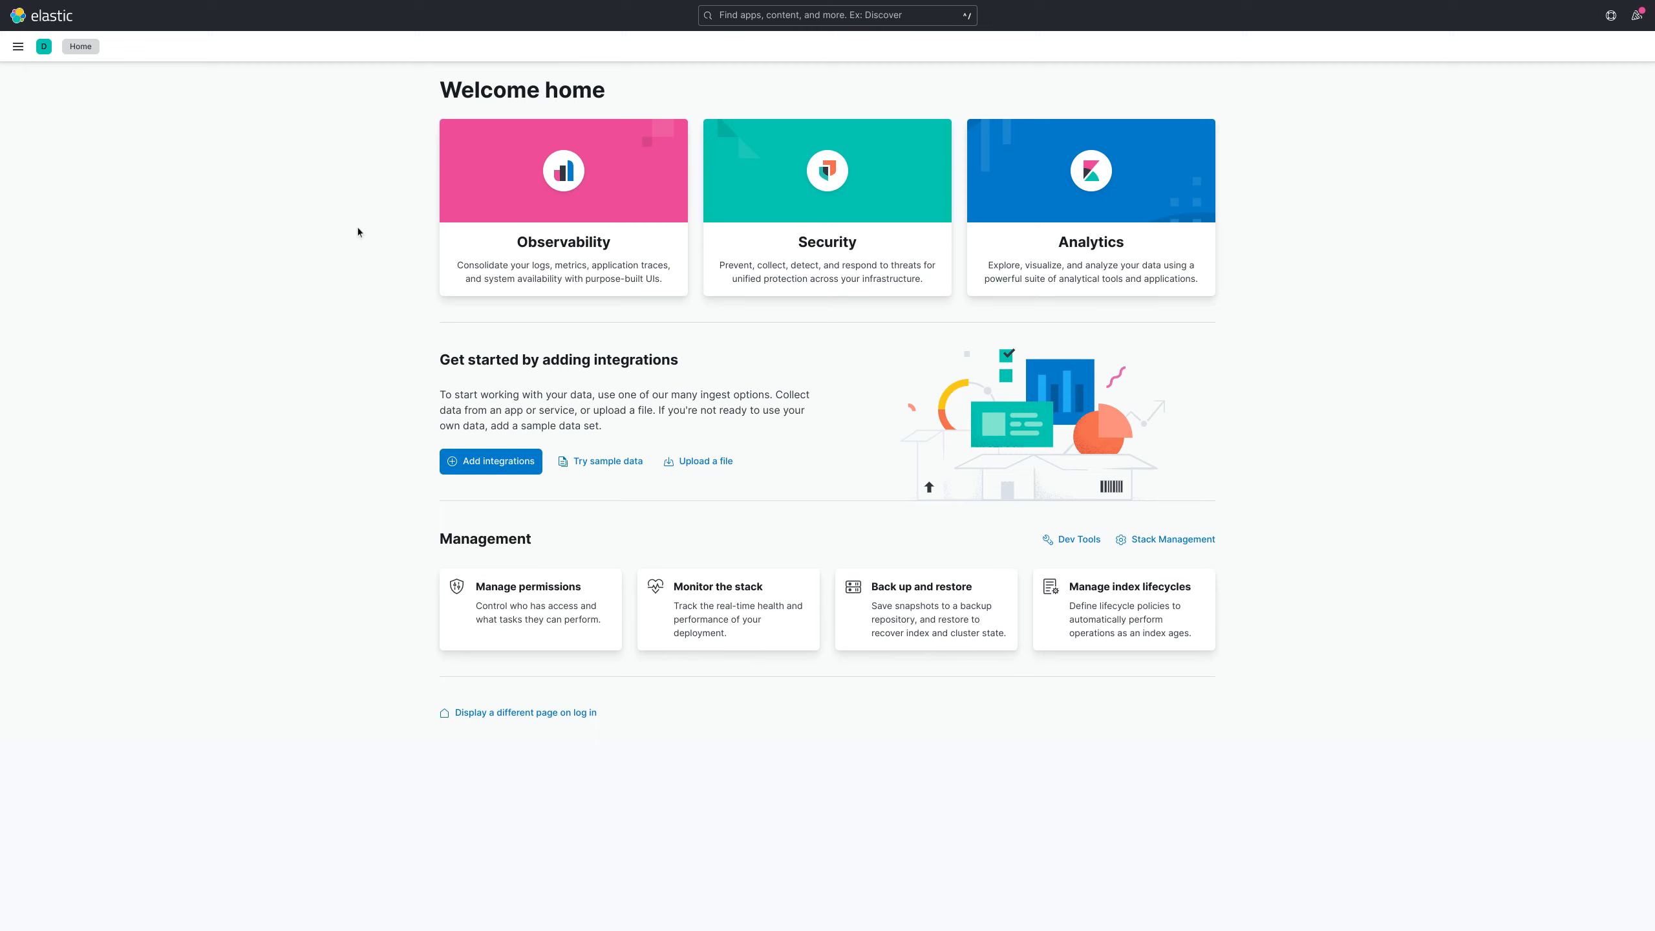
pyautogui.click(716, 466)
pyautogui.click(826, 450)
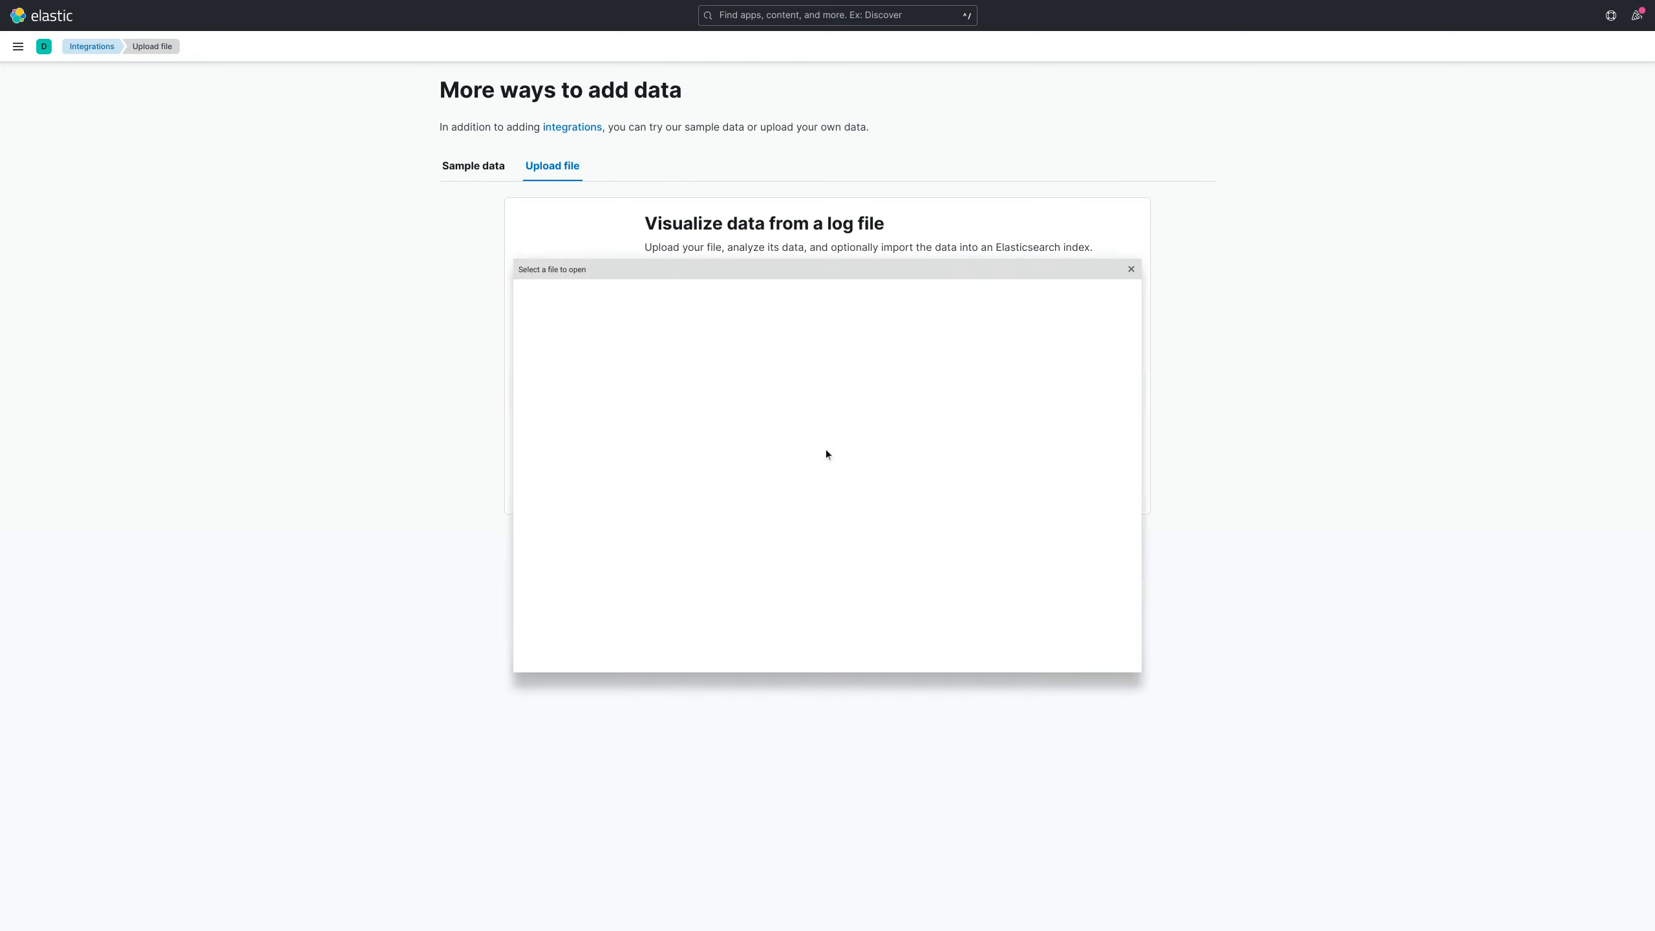
pyautogui.scroll(-2, 1001, 547)
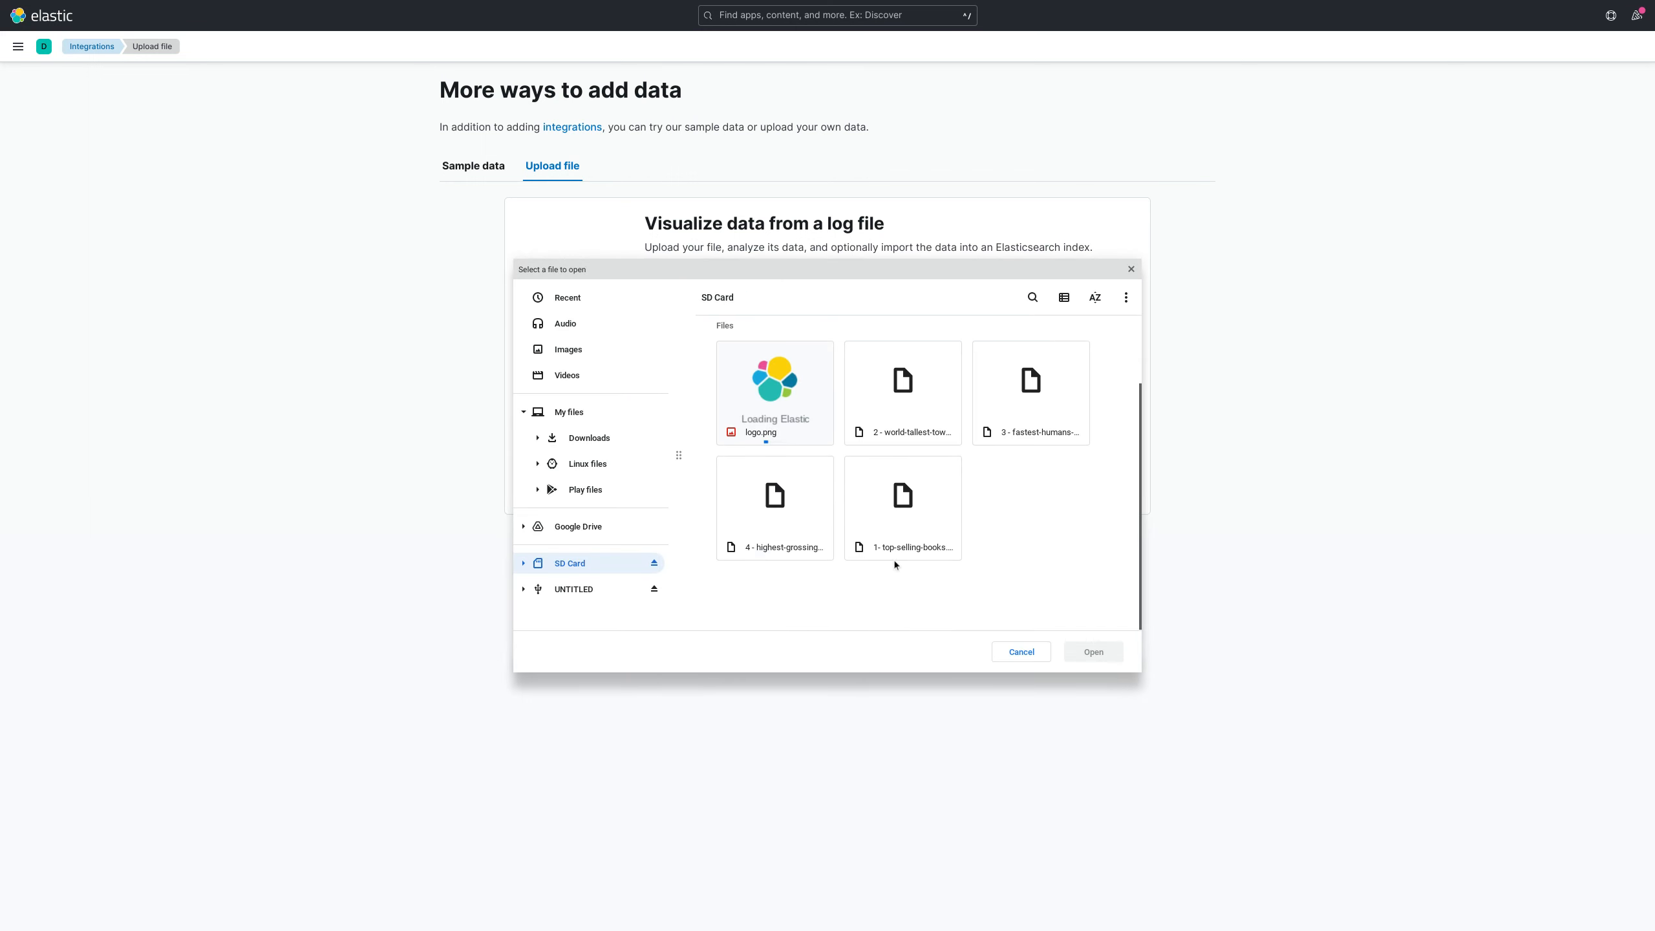
pyautogui.click(781, 529)
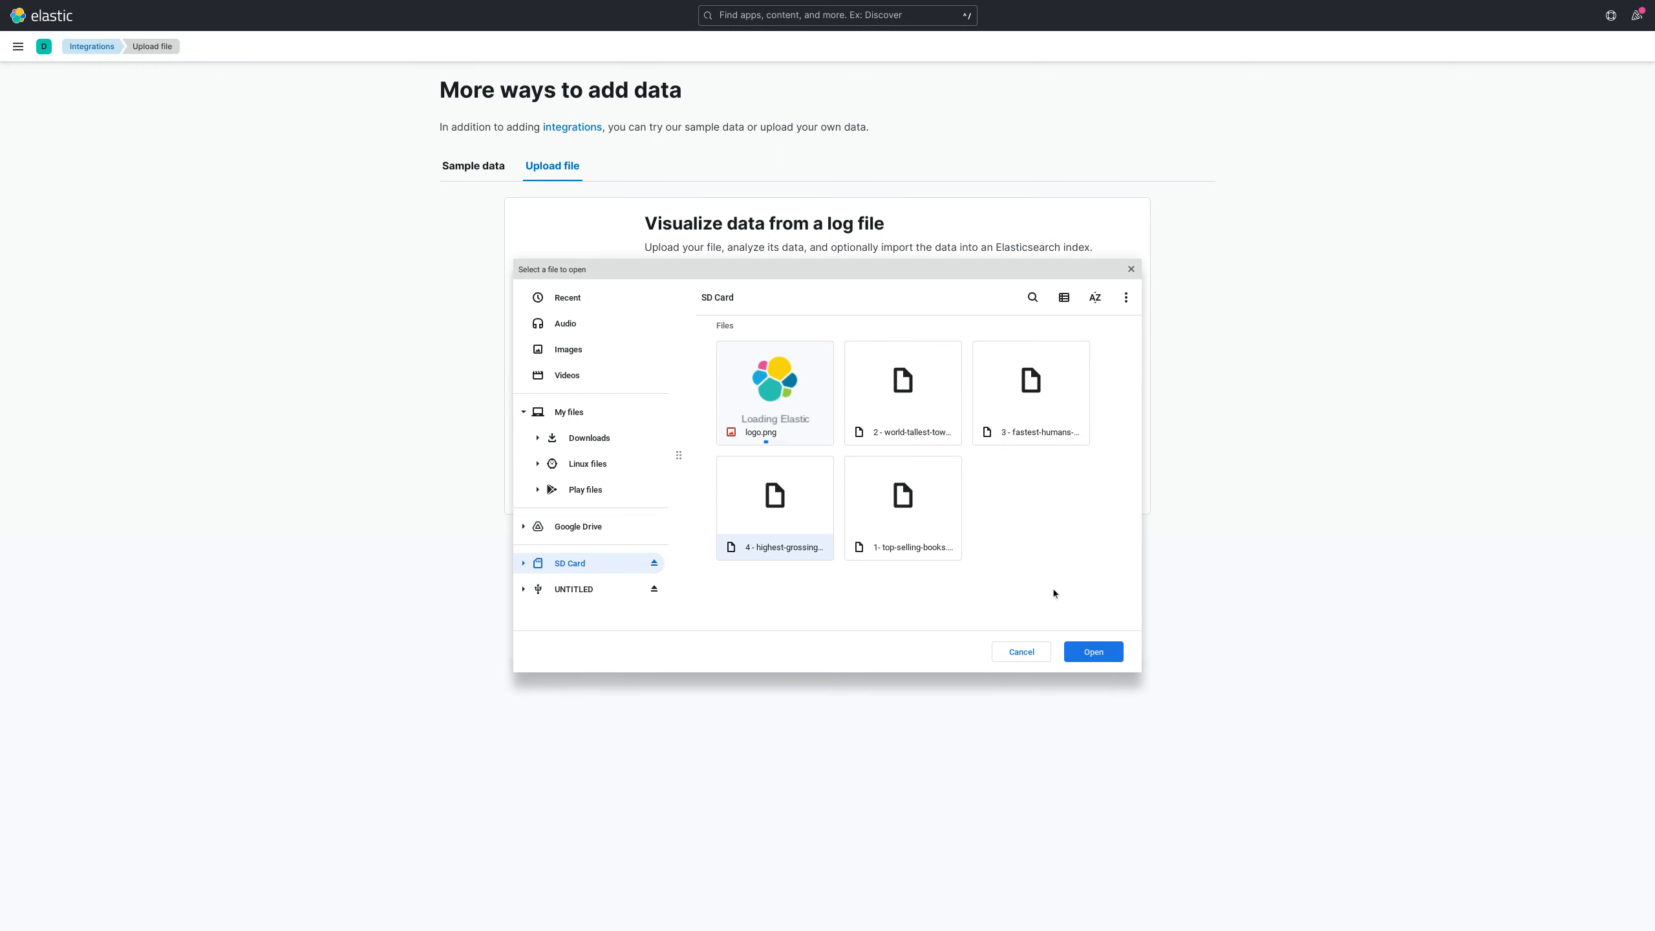
pyautogui.click(1090, 652)
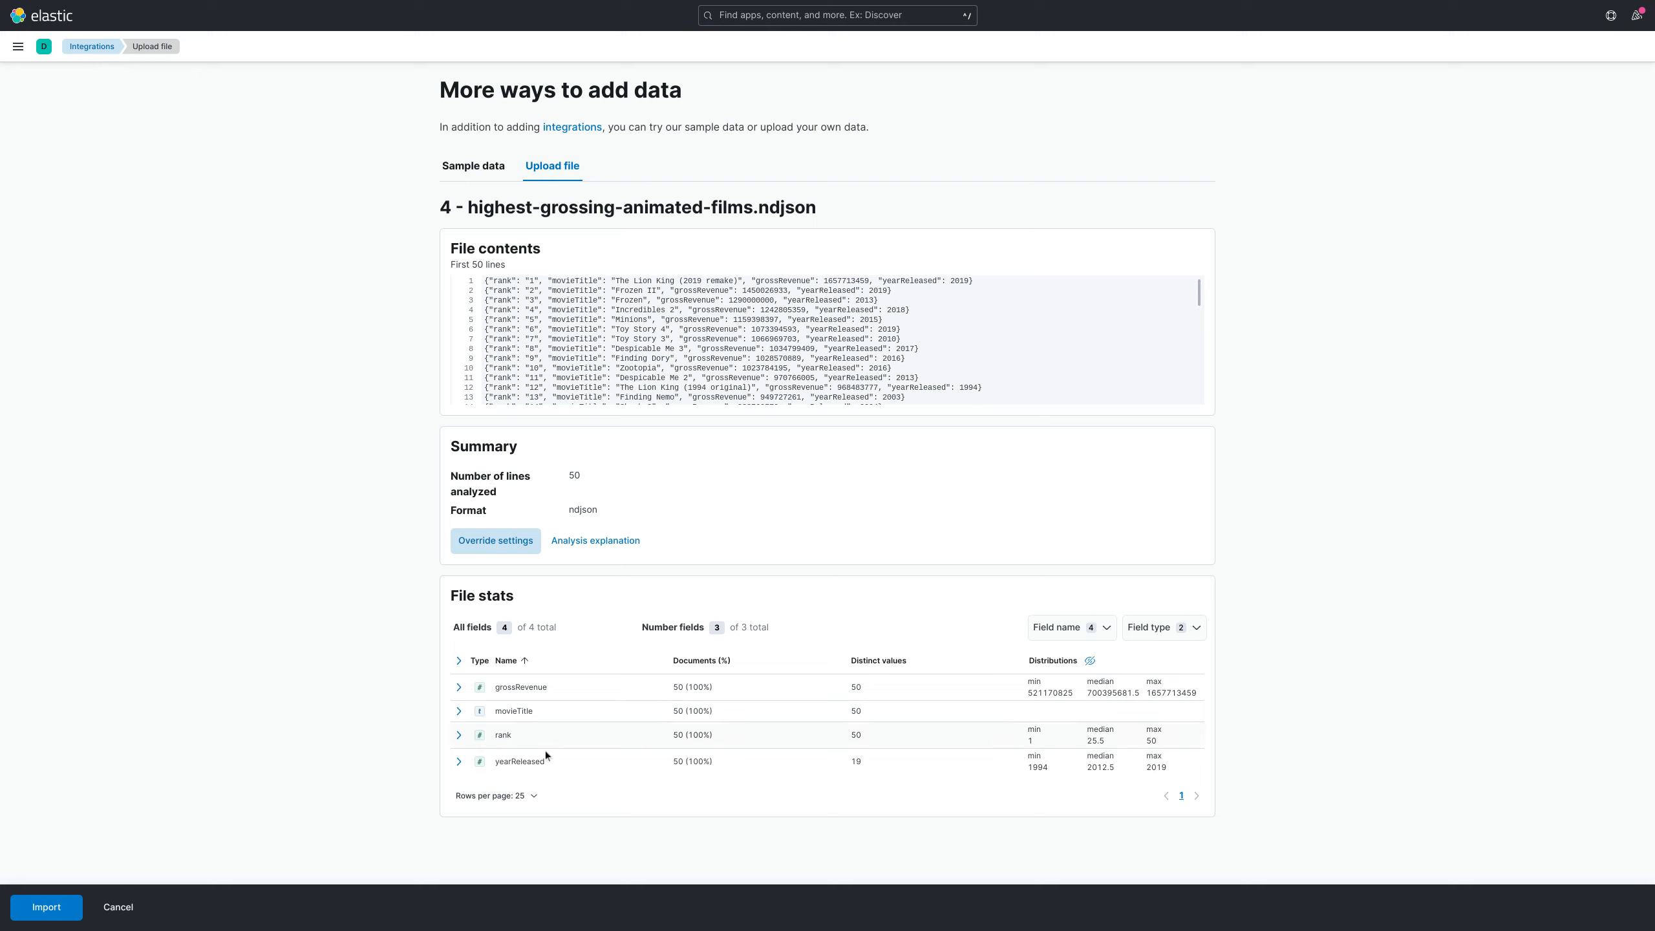
# Begin importing the analyzed file with index name films and automatic data view creation turned off.
pyautogui.click(46, 908)
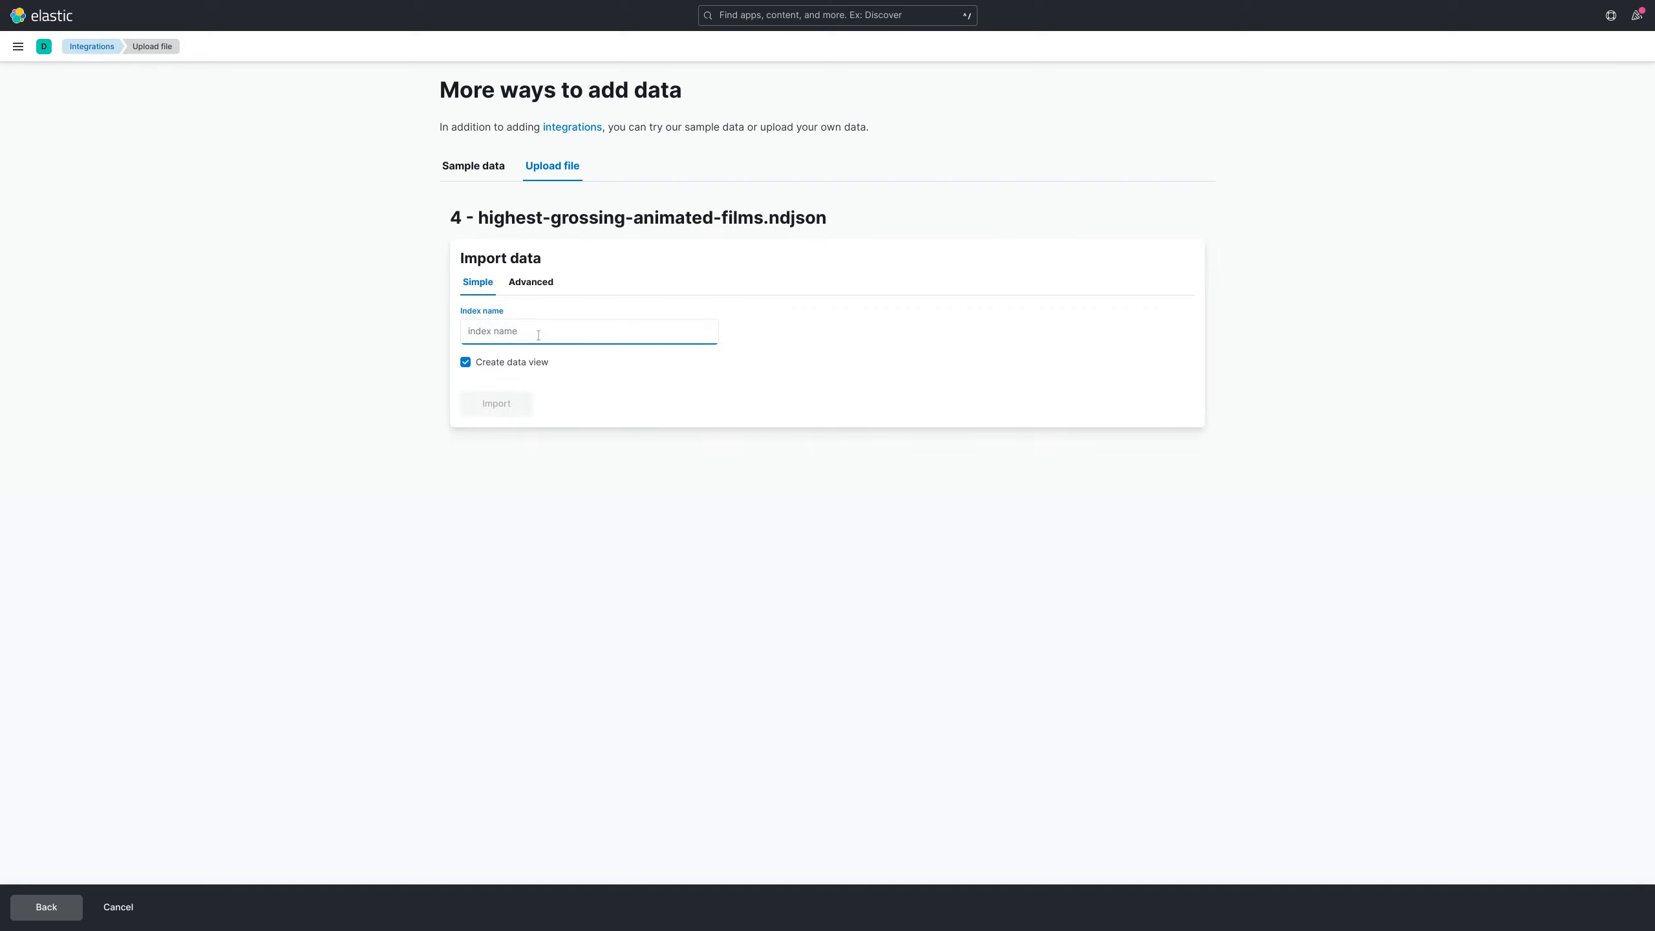
pyautogui.write('films')
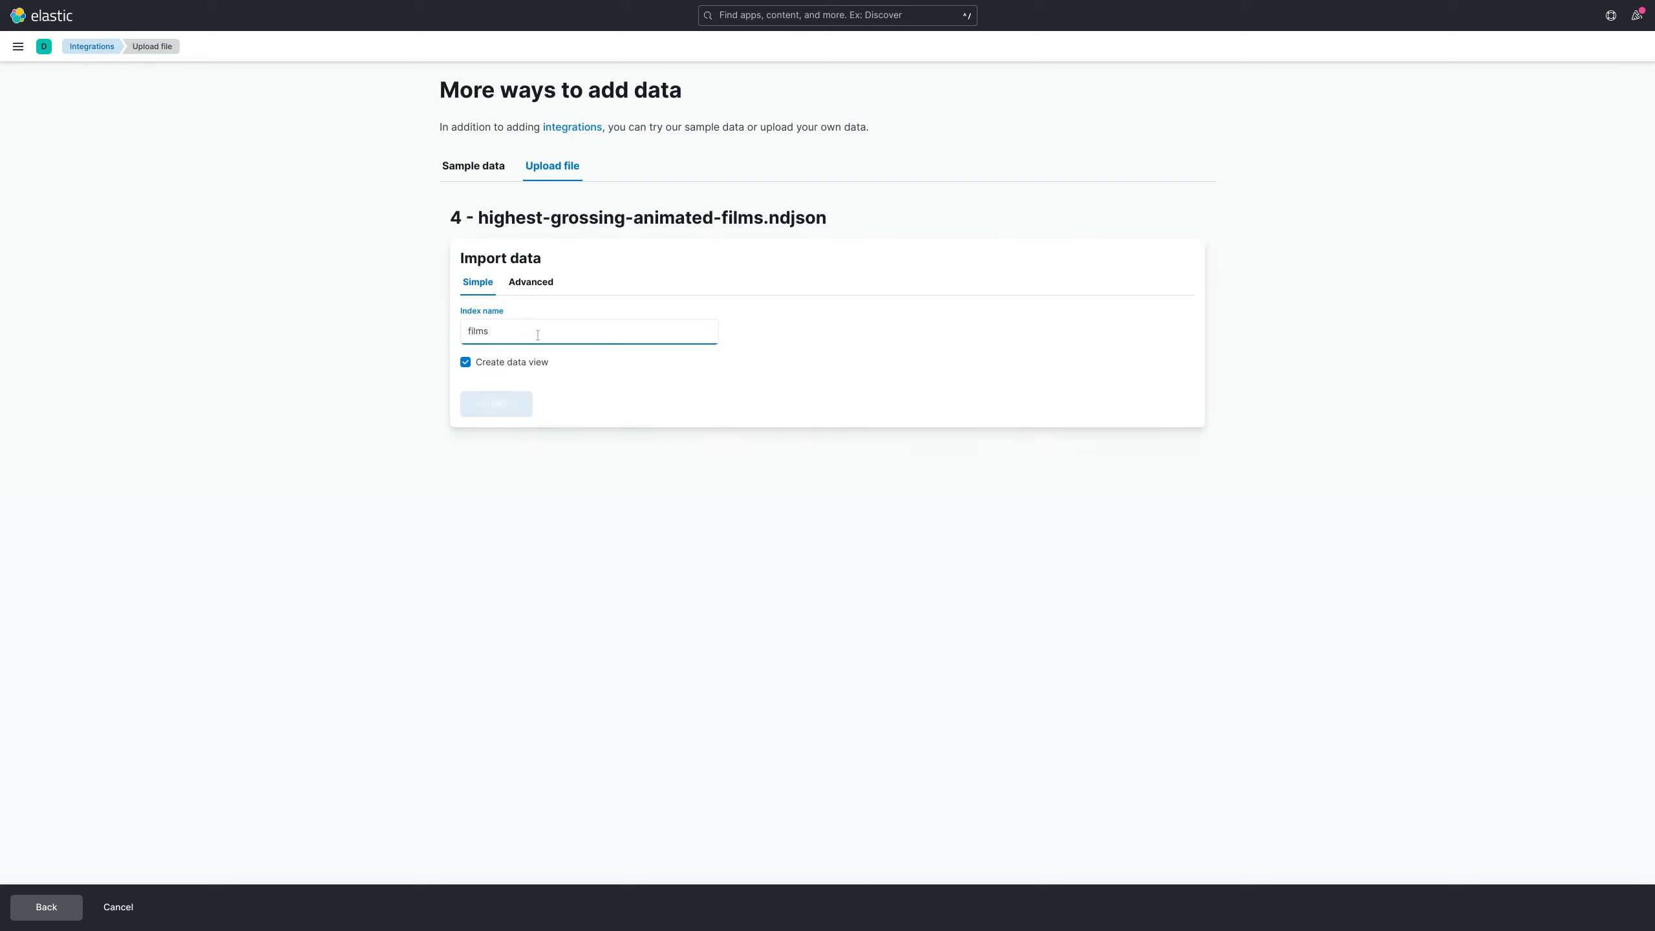
pyautogui.click(532, 364)
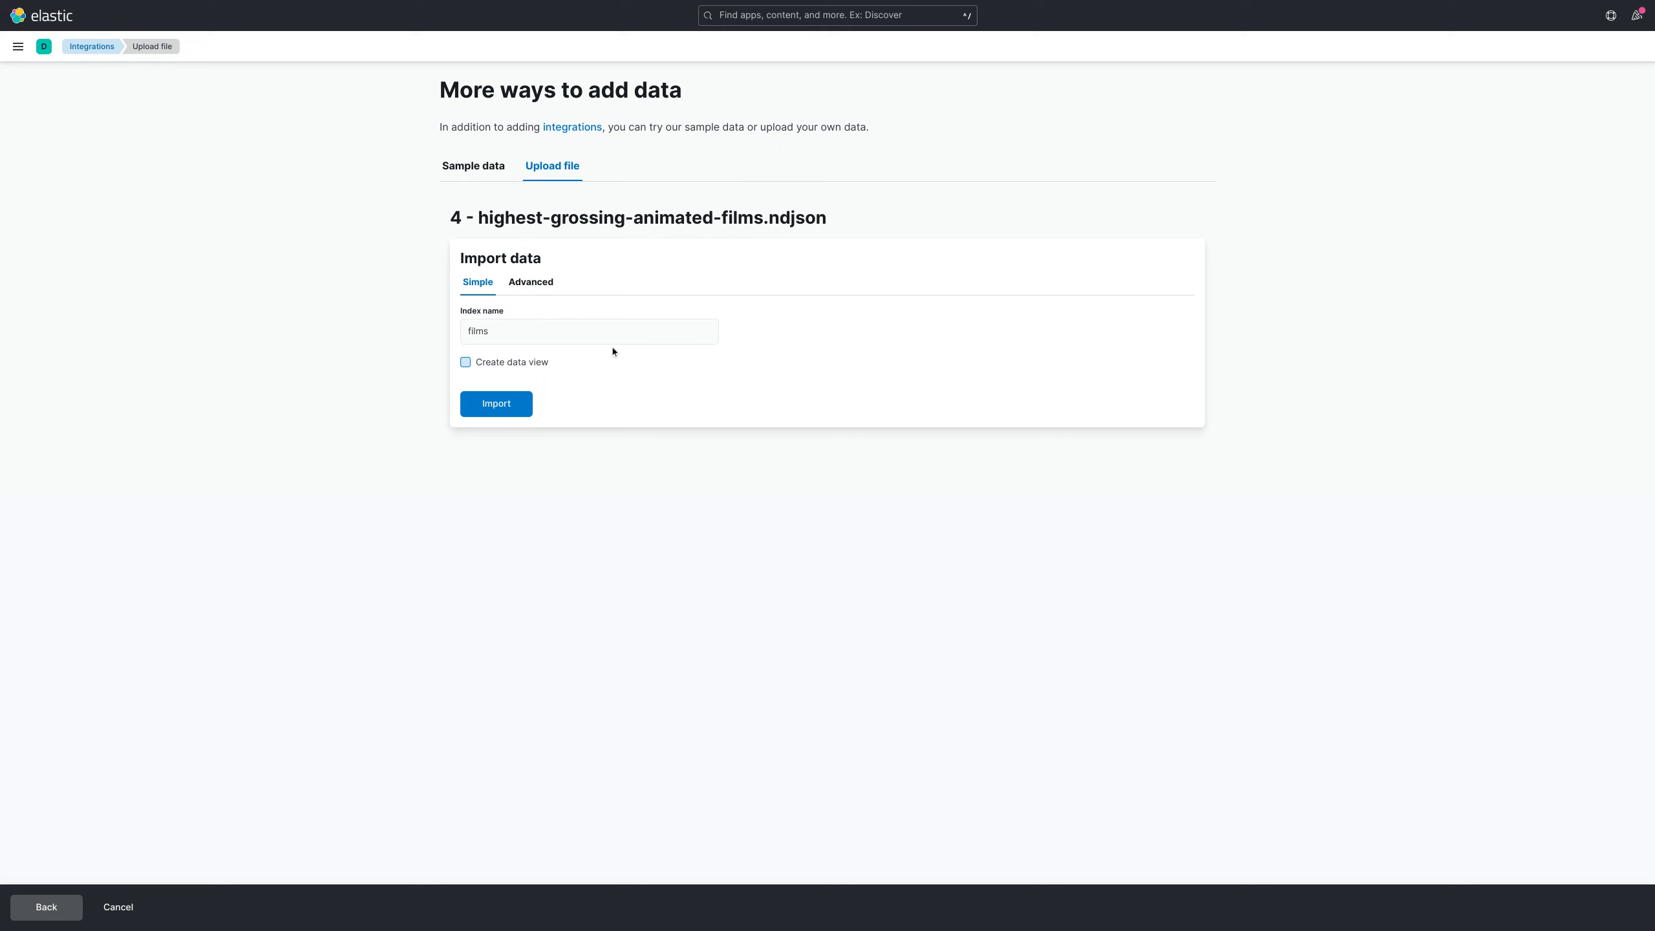
# Replace the default mappings in the advanced import settings with the copied mapping JSON and import the data.
pyautogui.click(533, 283)
pyautogui.click(791, 500)
pyautogui.hotkey('ctrl', 'a')
pyautogui.press('BackSpace')
pyautogui.hotkey('ctrl', 'v')
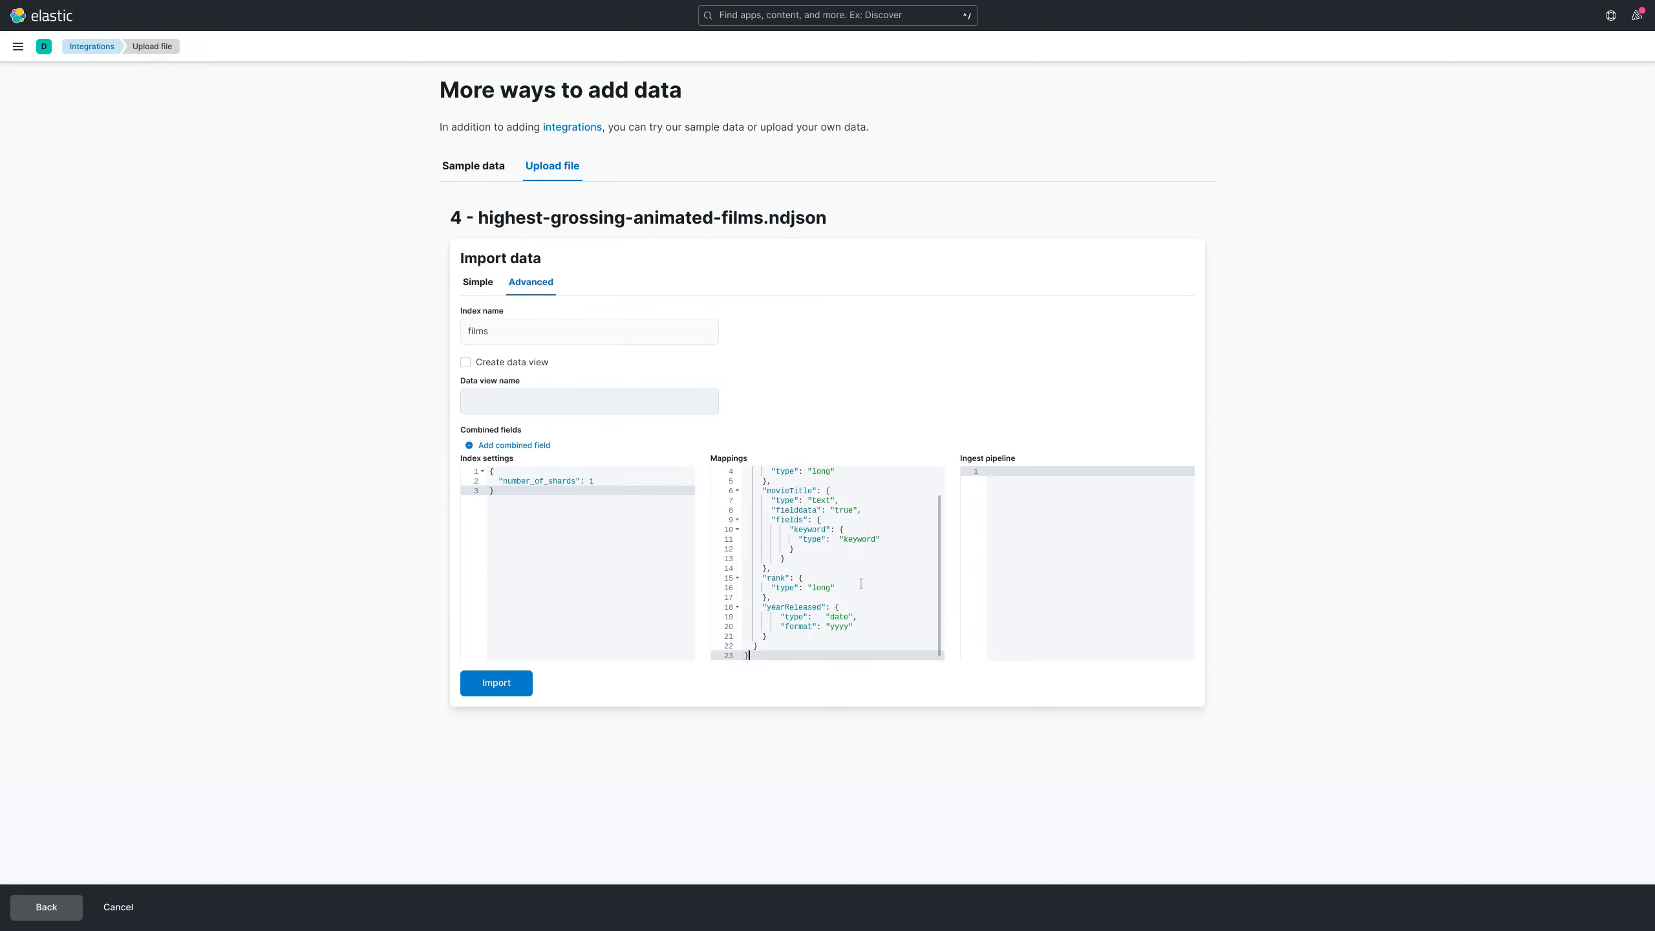
pyautogui.scroll(1, 844, 568)
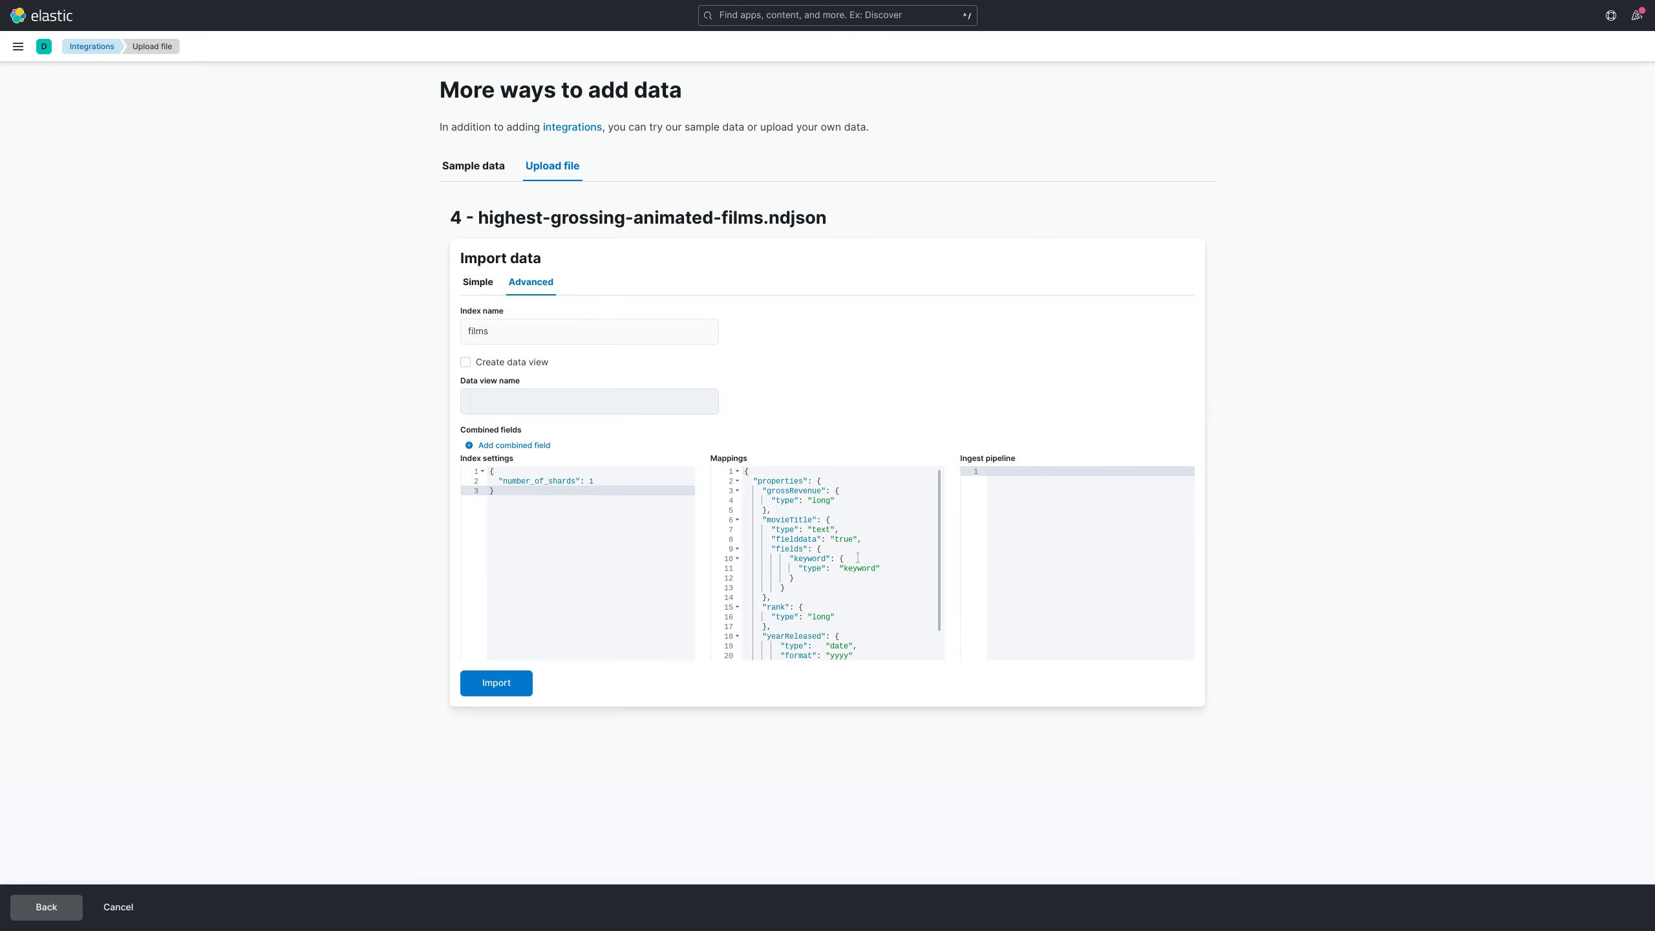
pyautogui.click(507, 684)
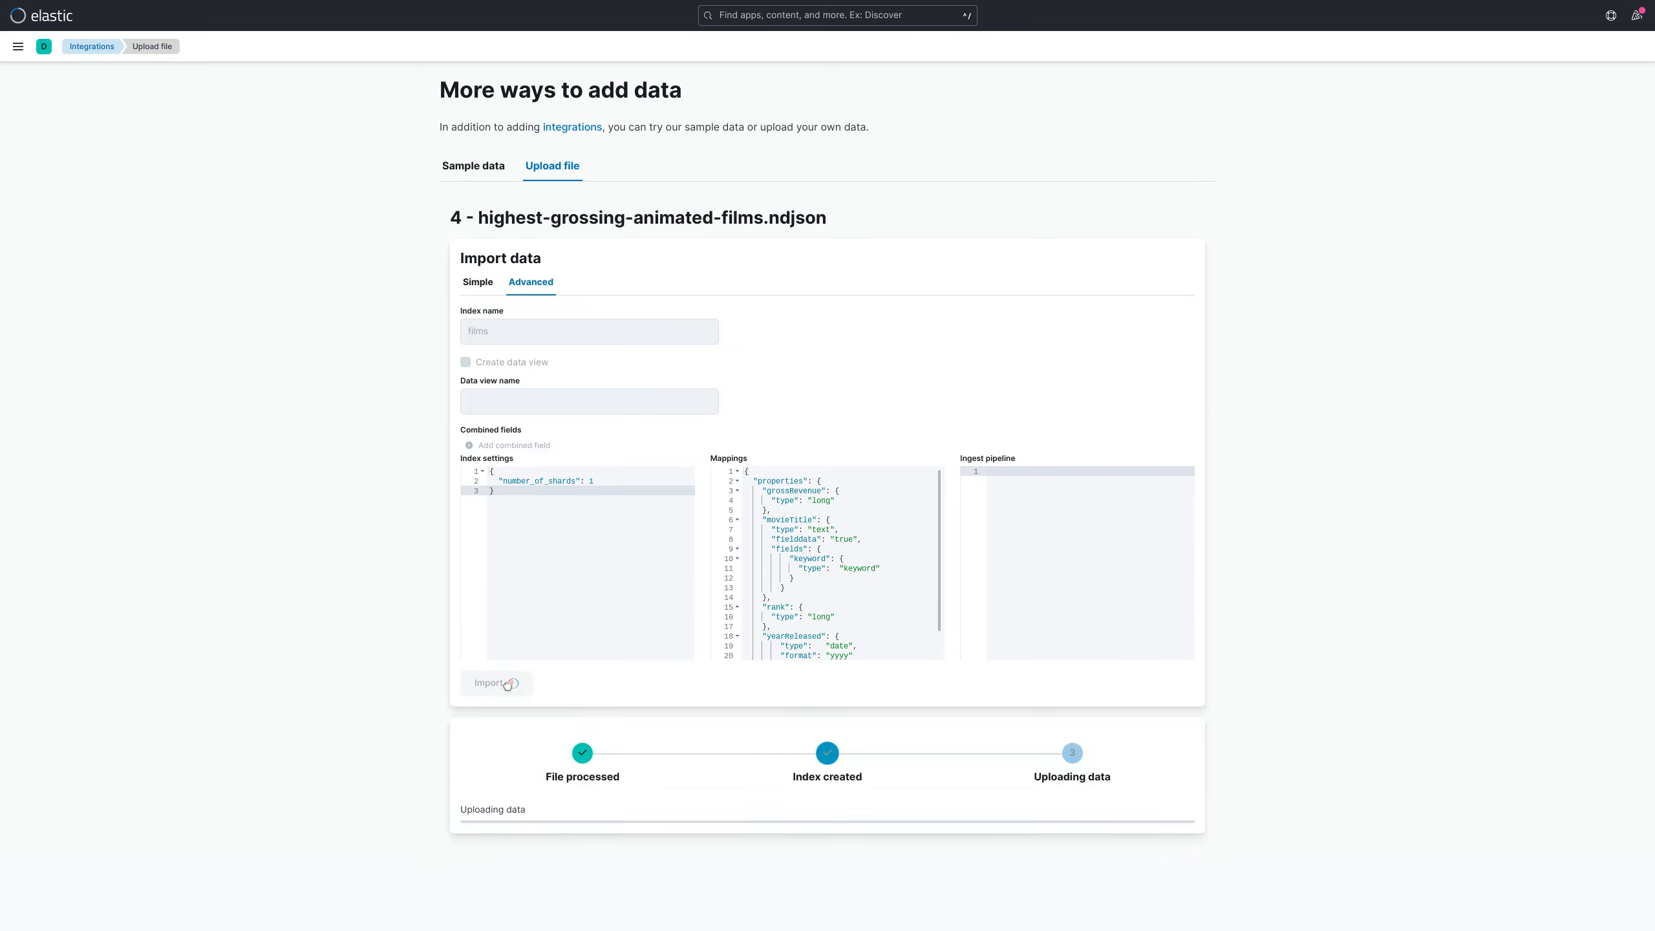
pyautogui.scroll(-3, 735, 657)
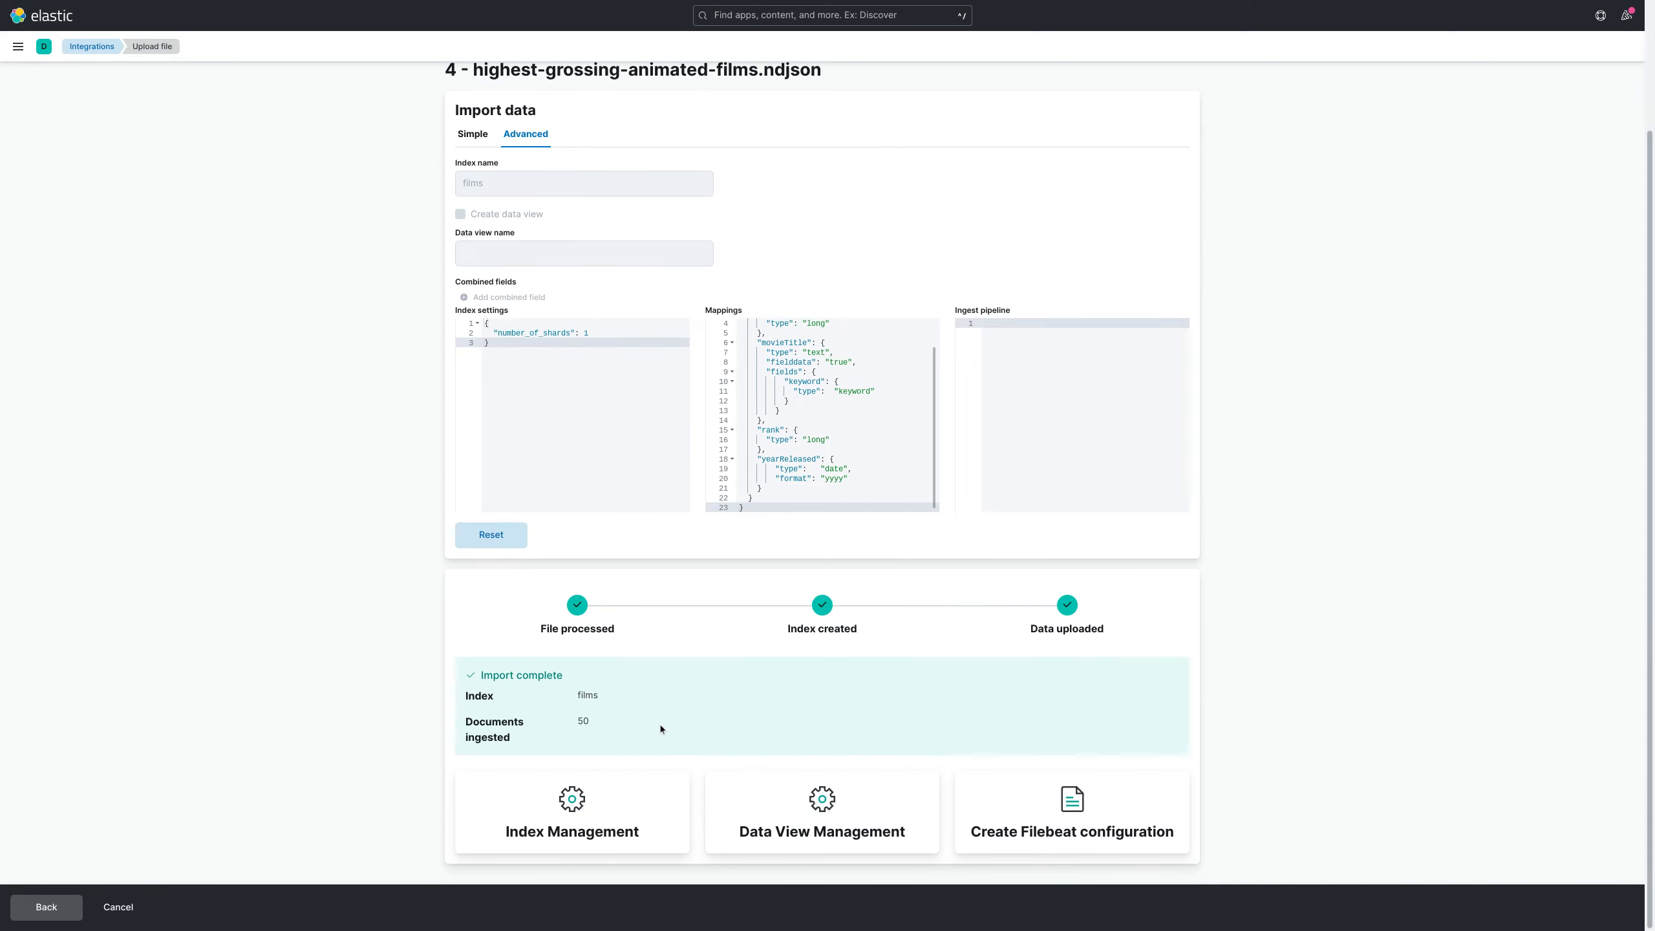
# Create a data view named films with yearReleased as the timestamp field.
pyautogui.click(821, 818)
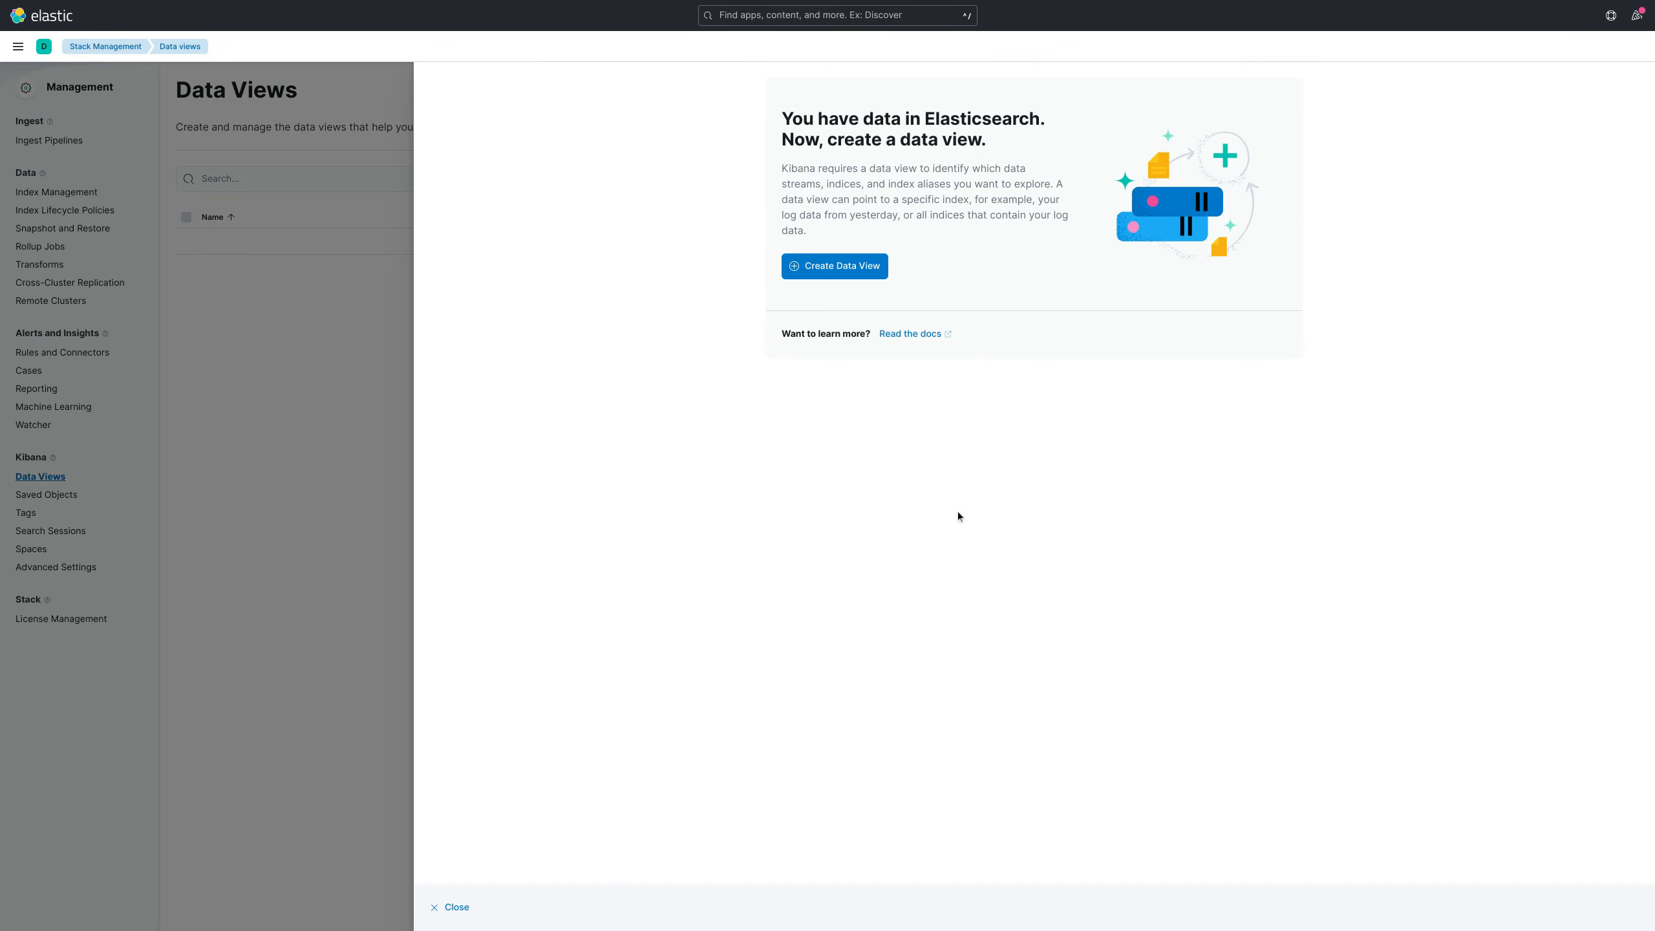
pyautogui.click(840, 268)
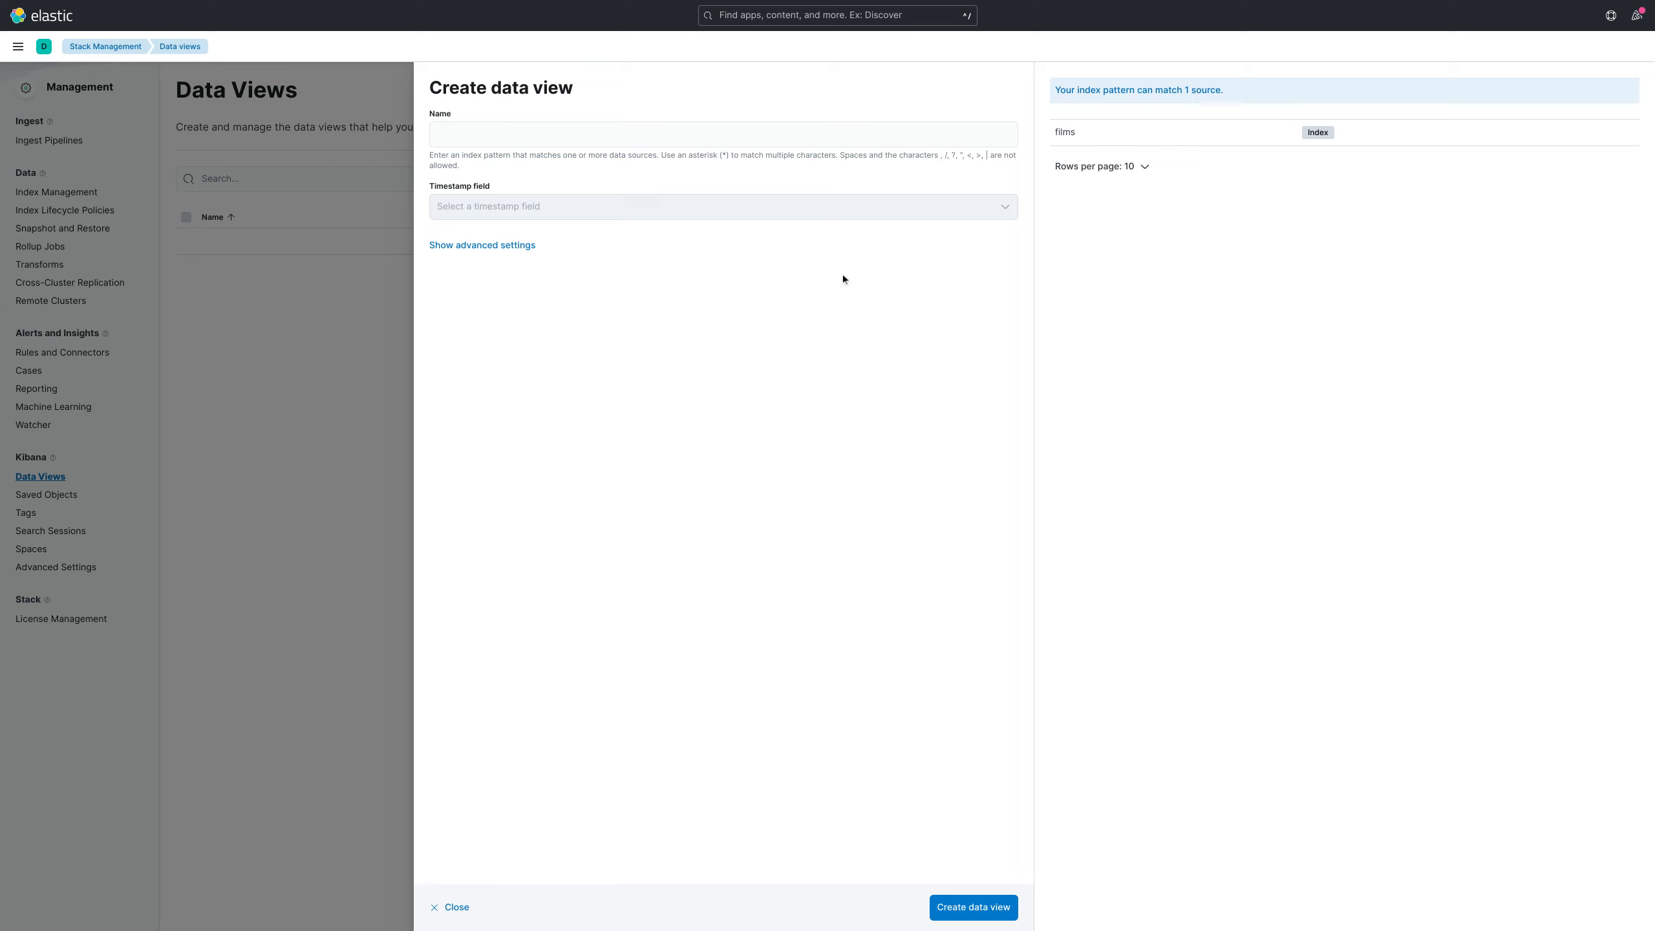
pyautogui.click(605, 131)
pyautogui.write('film')
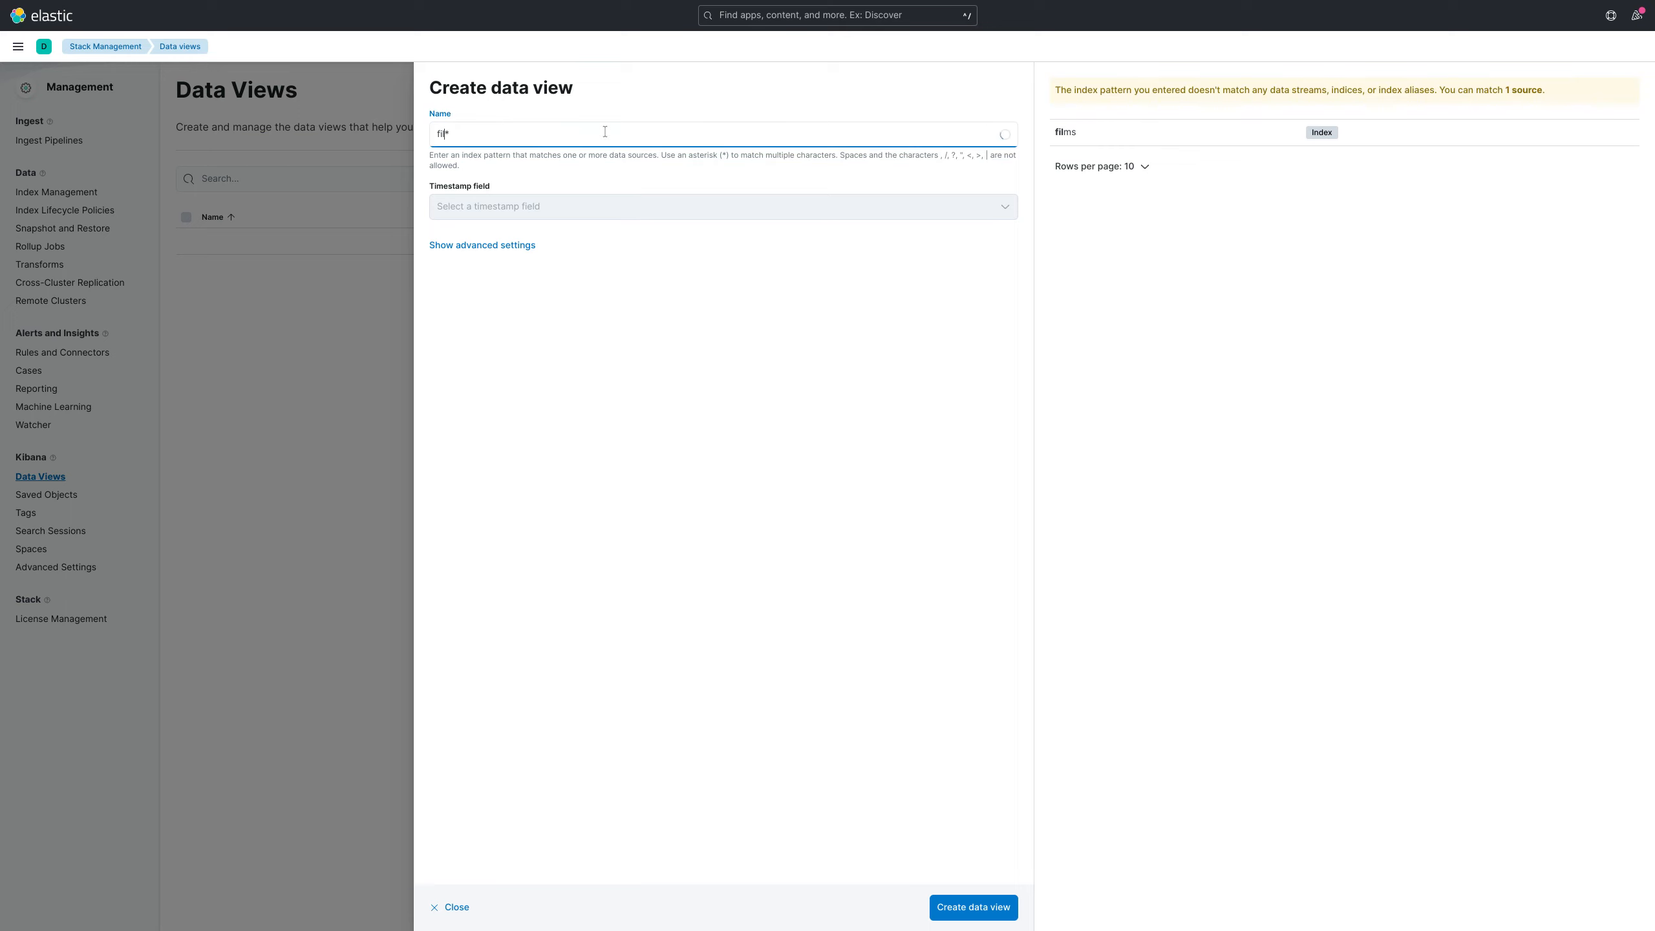
pyautogui.write('s')
pyautogui.press('Delete')
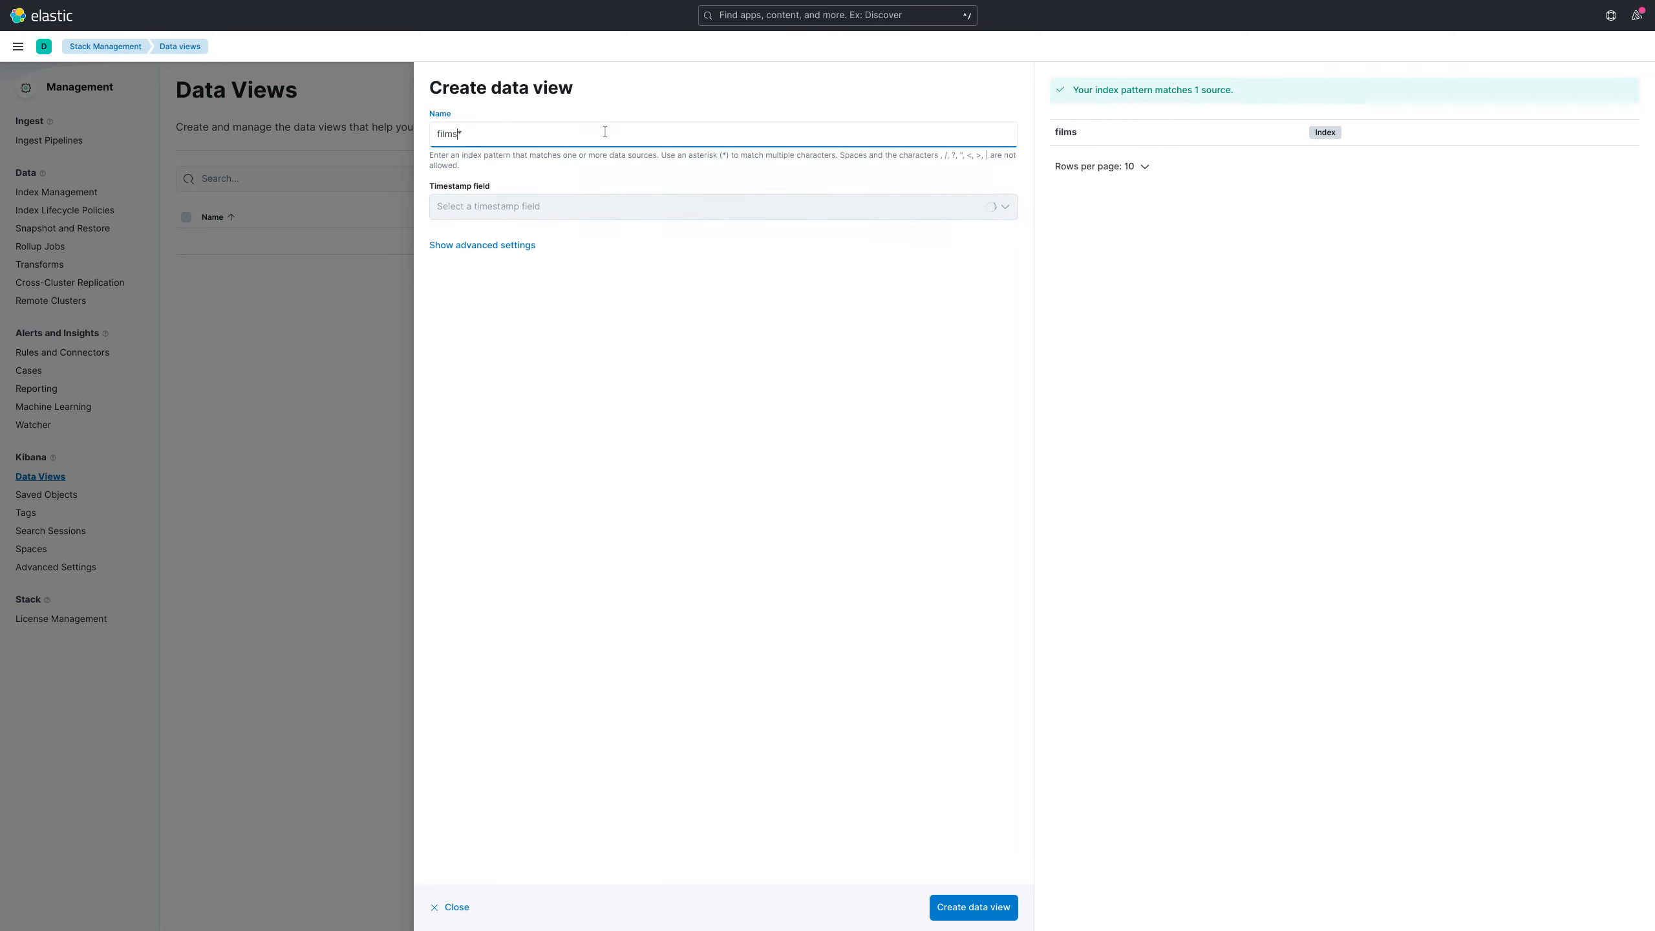
pyautogui.click(642, 206)
pyautogui.click(539, 235)
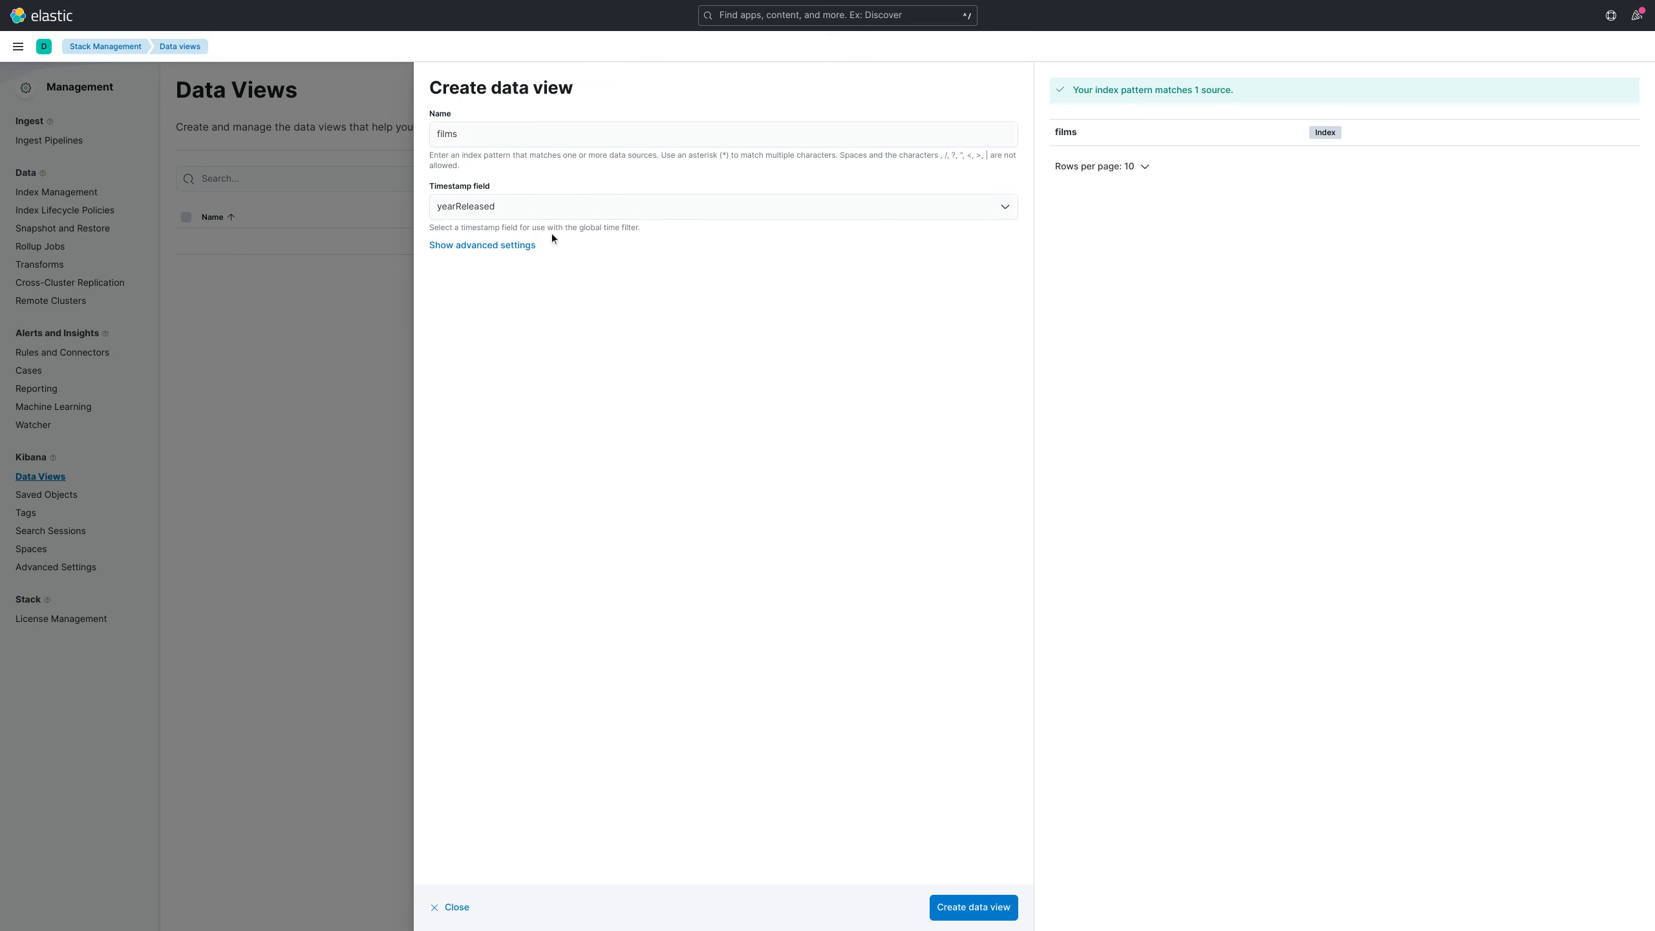
pyautogui.click(978, 907)
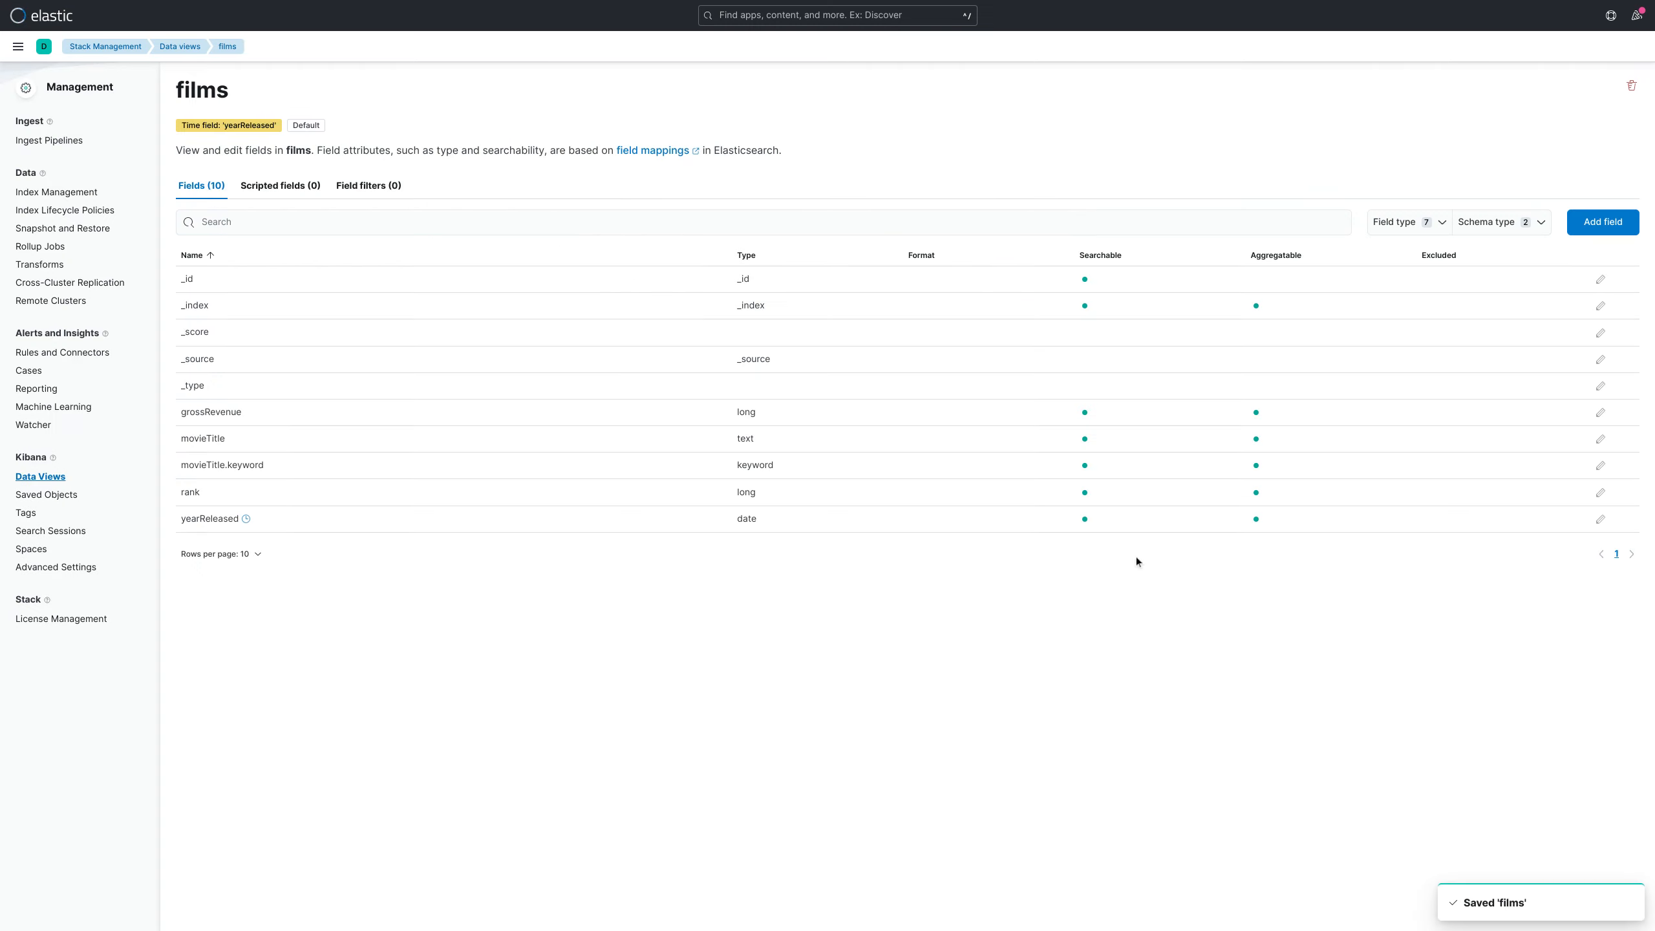
# Set the yearReleased field's display format to Date with the pattern YYYY and save the field.
pyautogui.click(1601, 522)
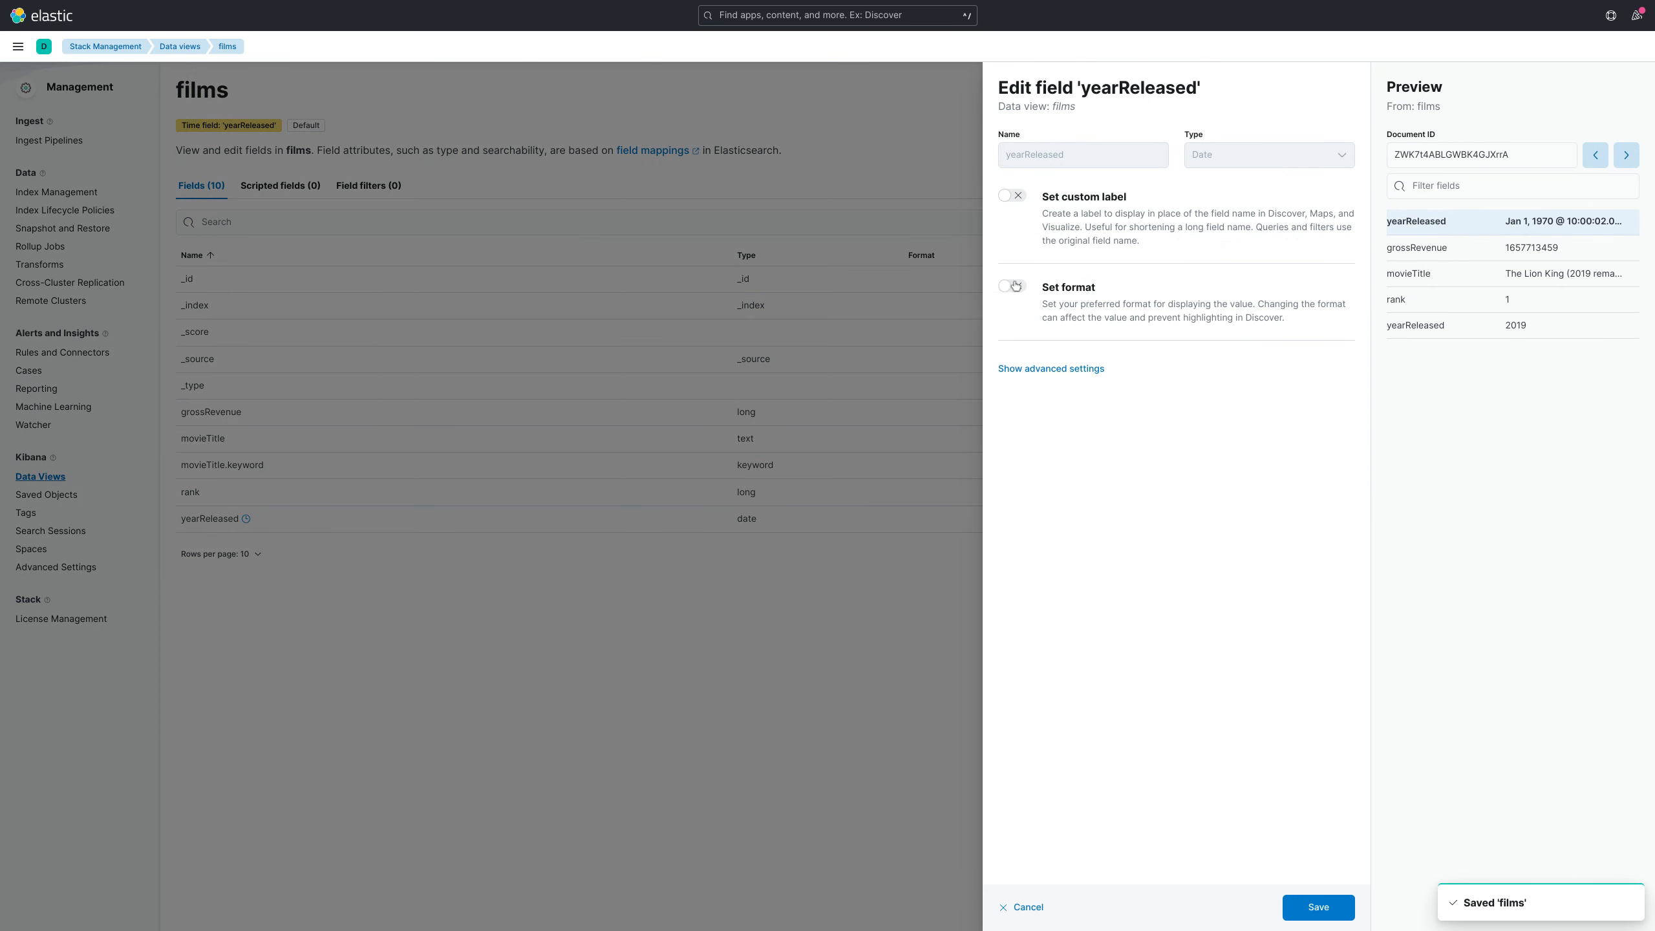
pyautogui.click(1140, 365)
pyautogui.click(1136, 406)
pyautogui.click(967, 408)
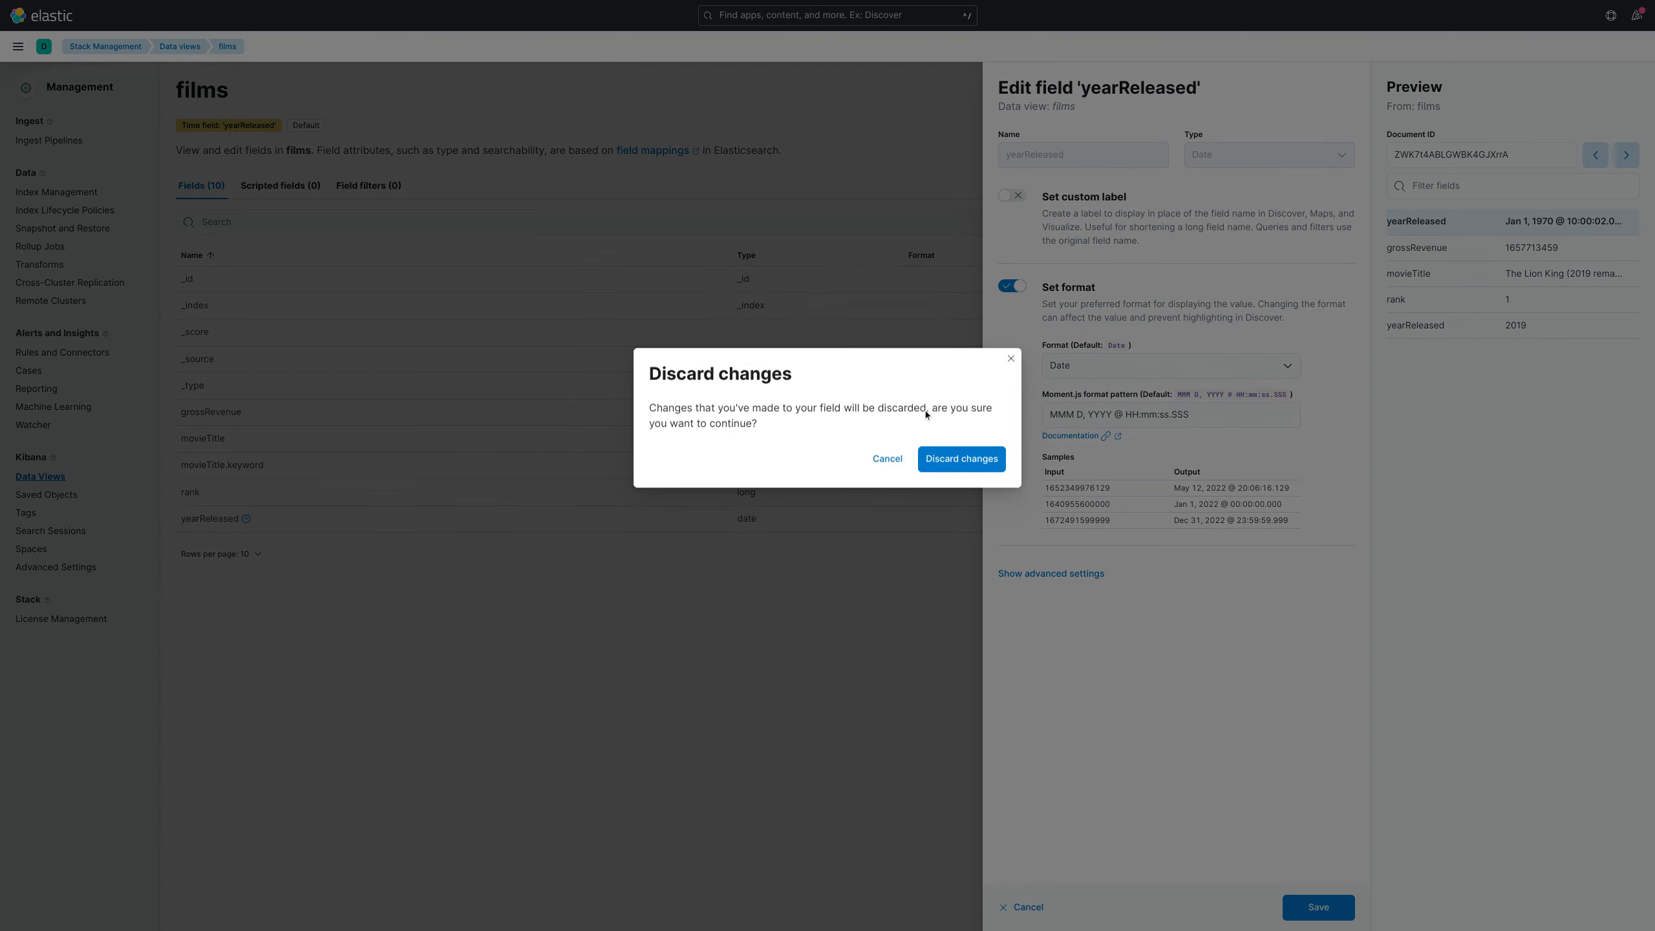
pyautogui.click(887, 462)
pyautogui.write('YYYY')
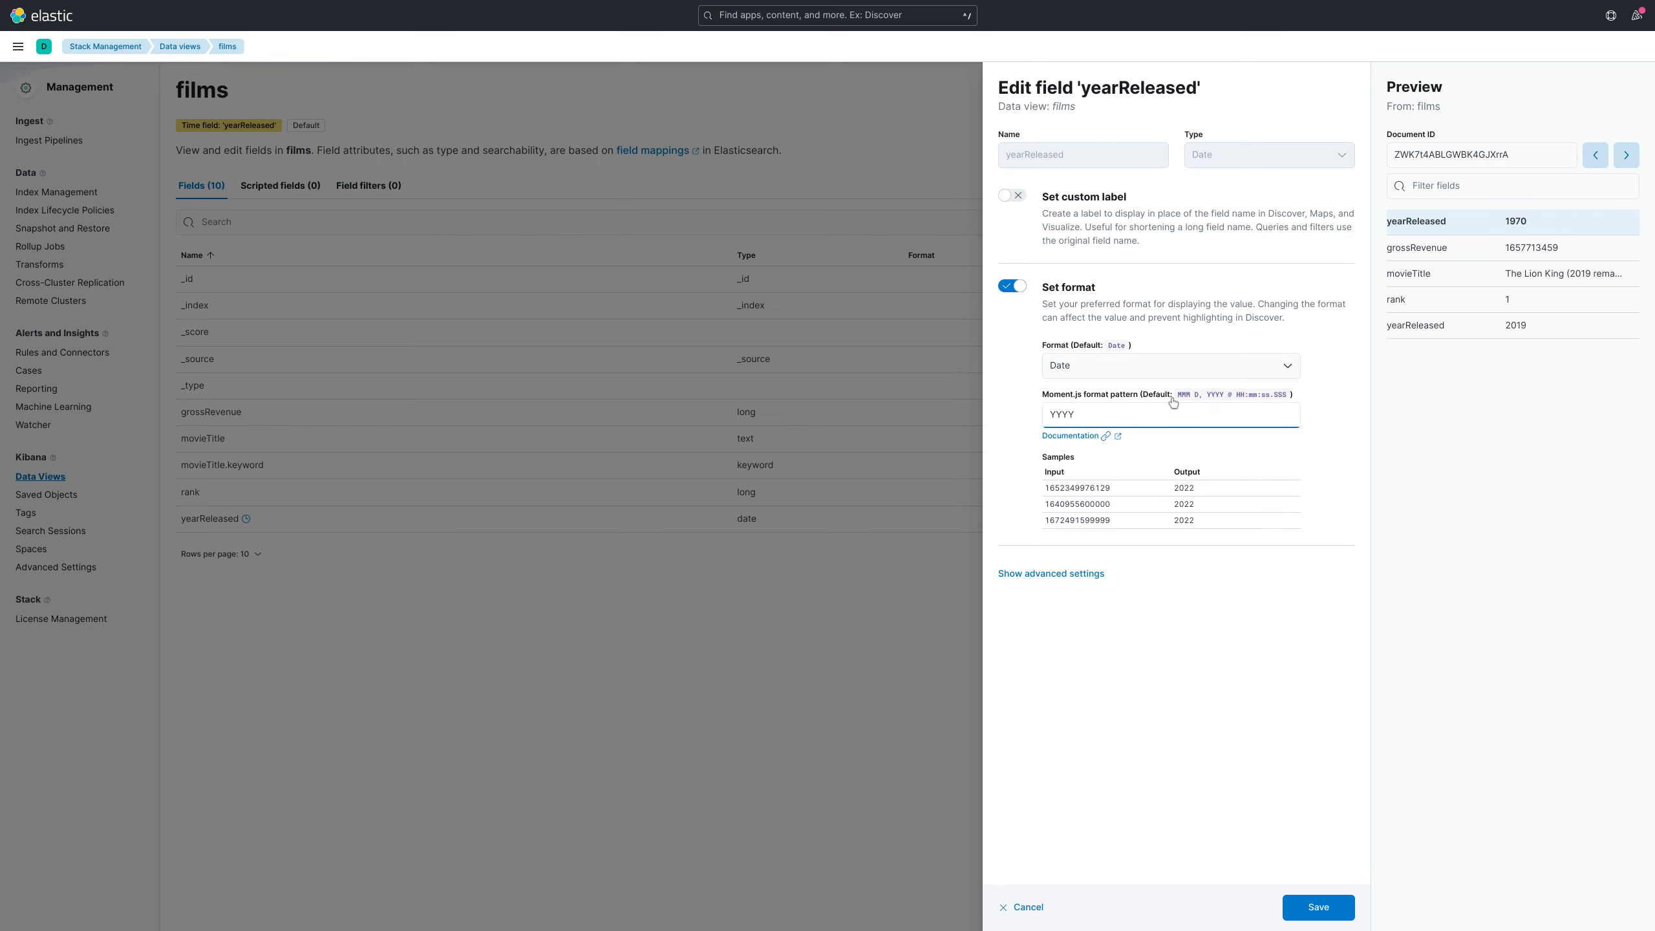
pyautogui.click(1317, 908)
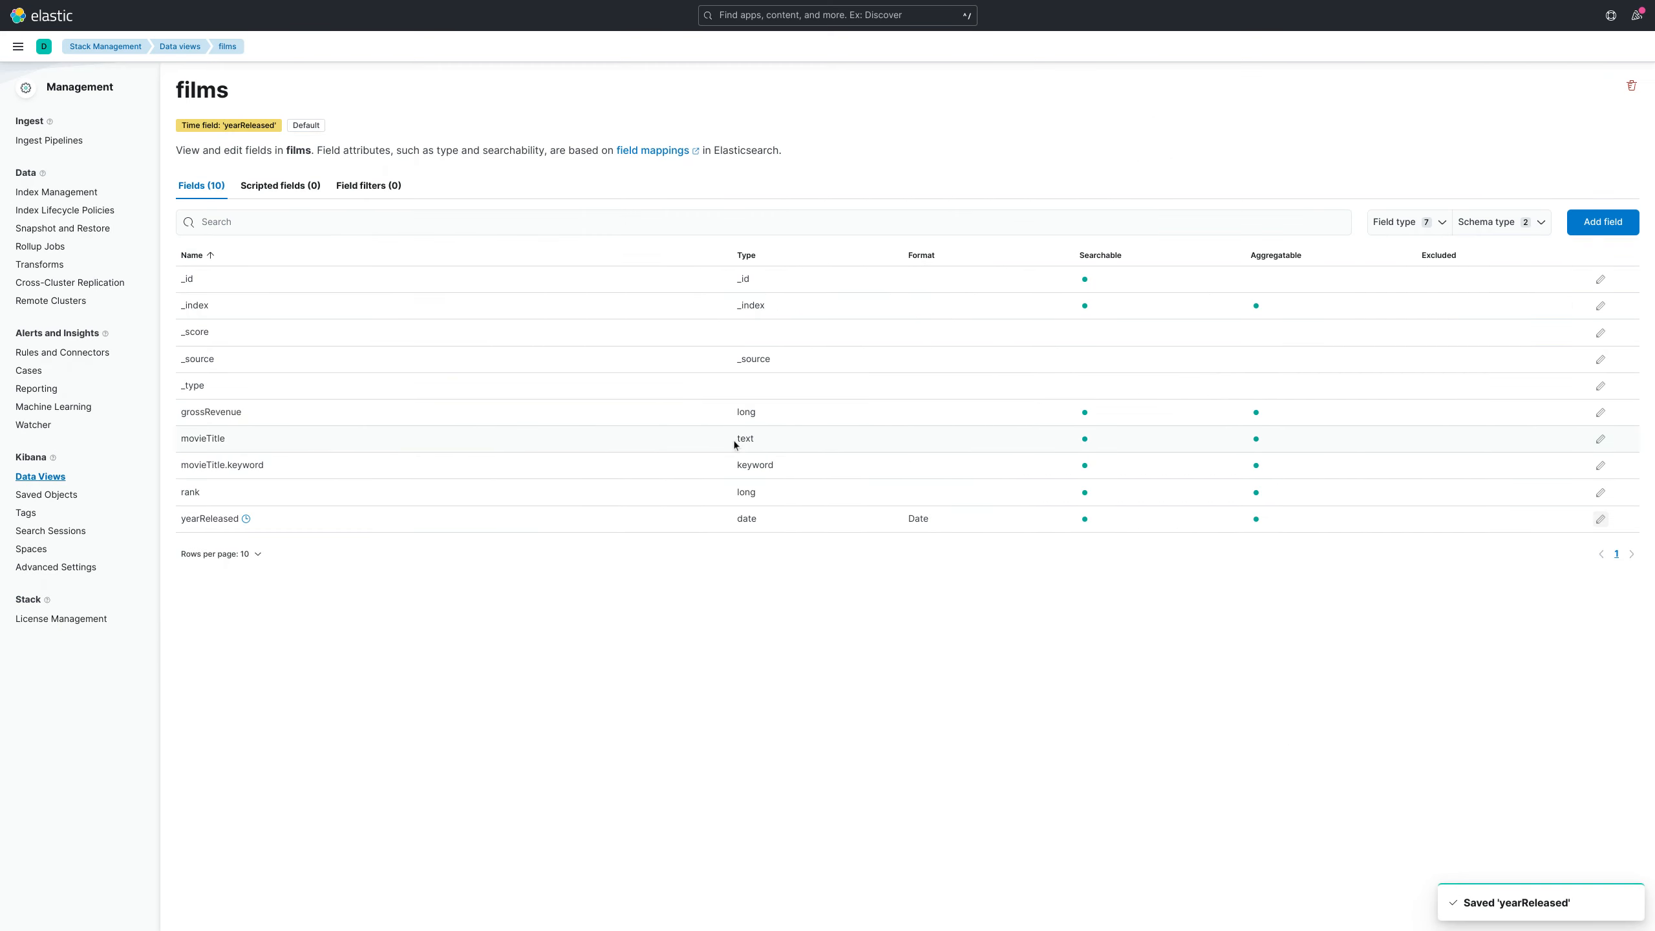
# Set the grossRevenue field's display format to Number with the pattern $0,0. and save the field.
pyautogui.click(1600, 411)
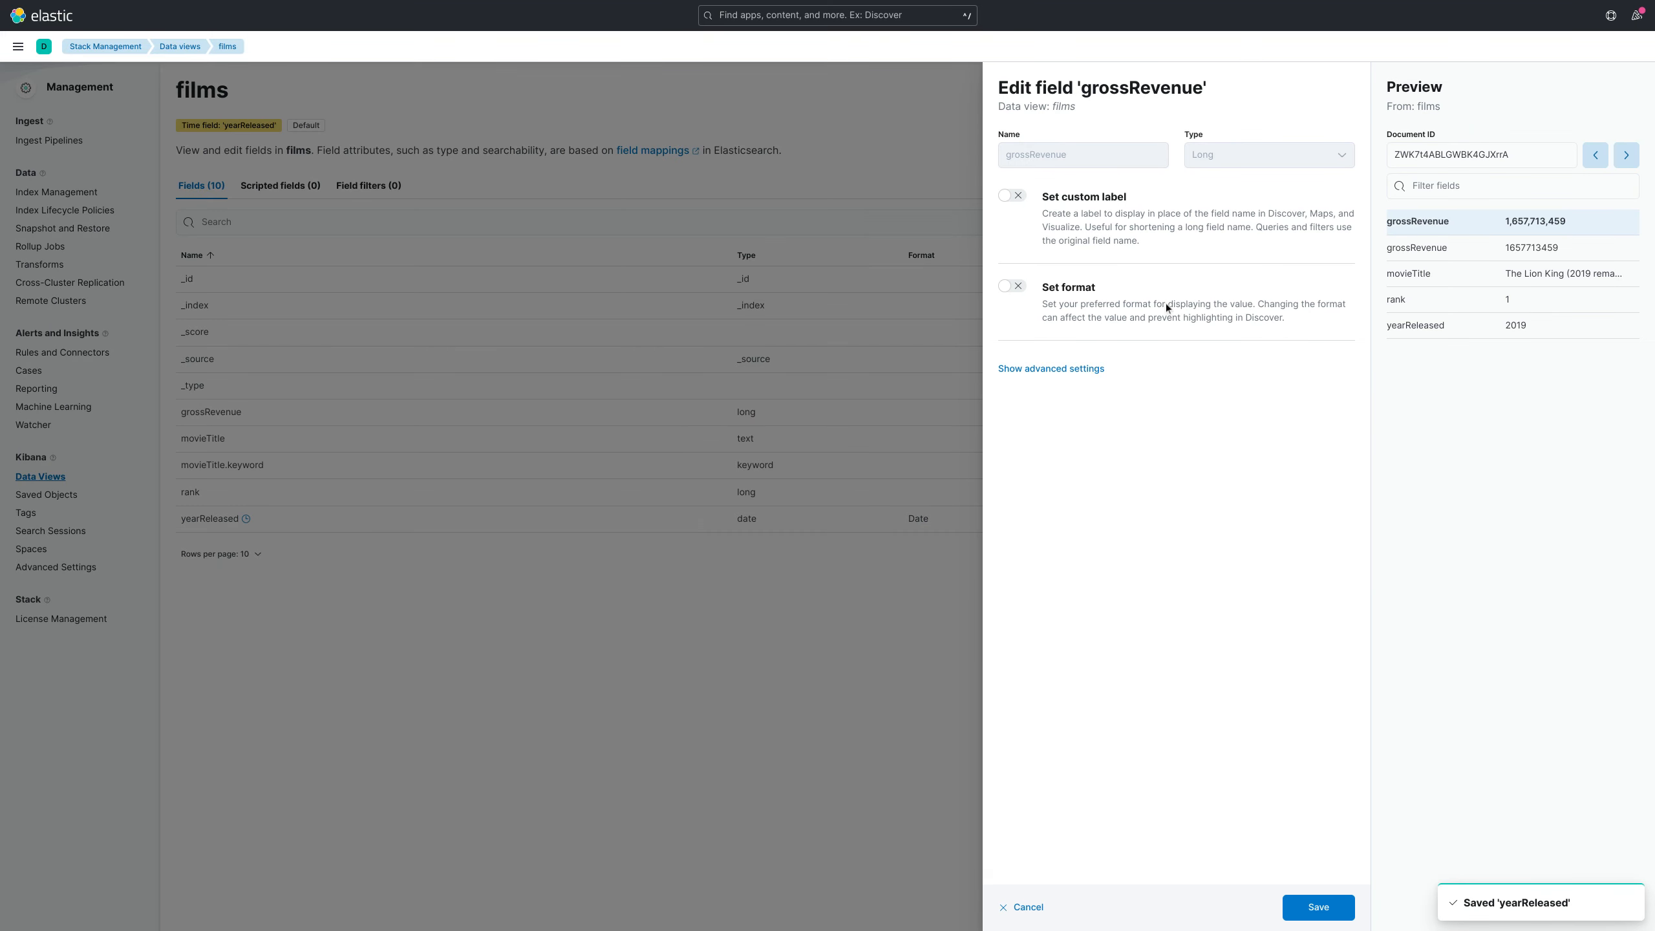
pyautogui.click(1012, 286)
pyautogui.click(1101, 364)
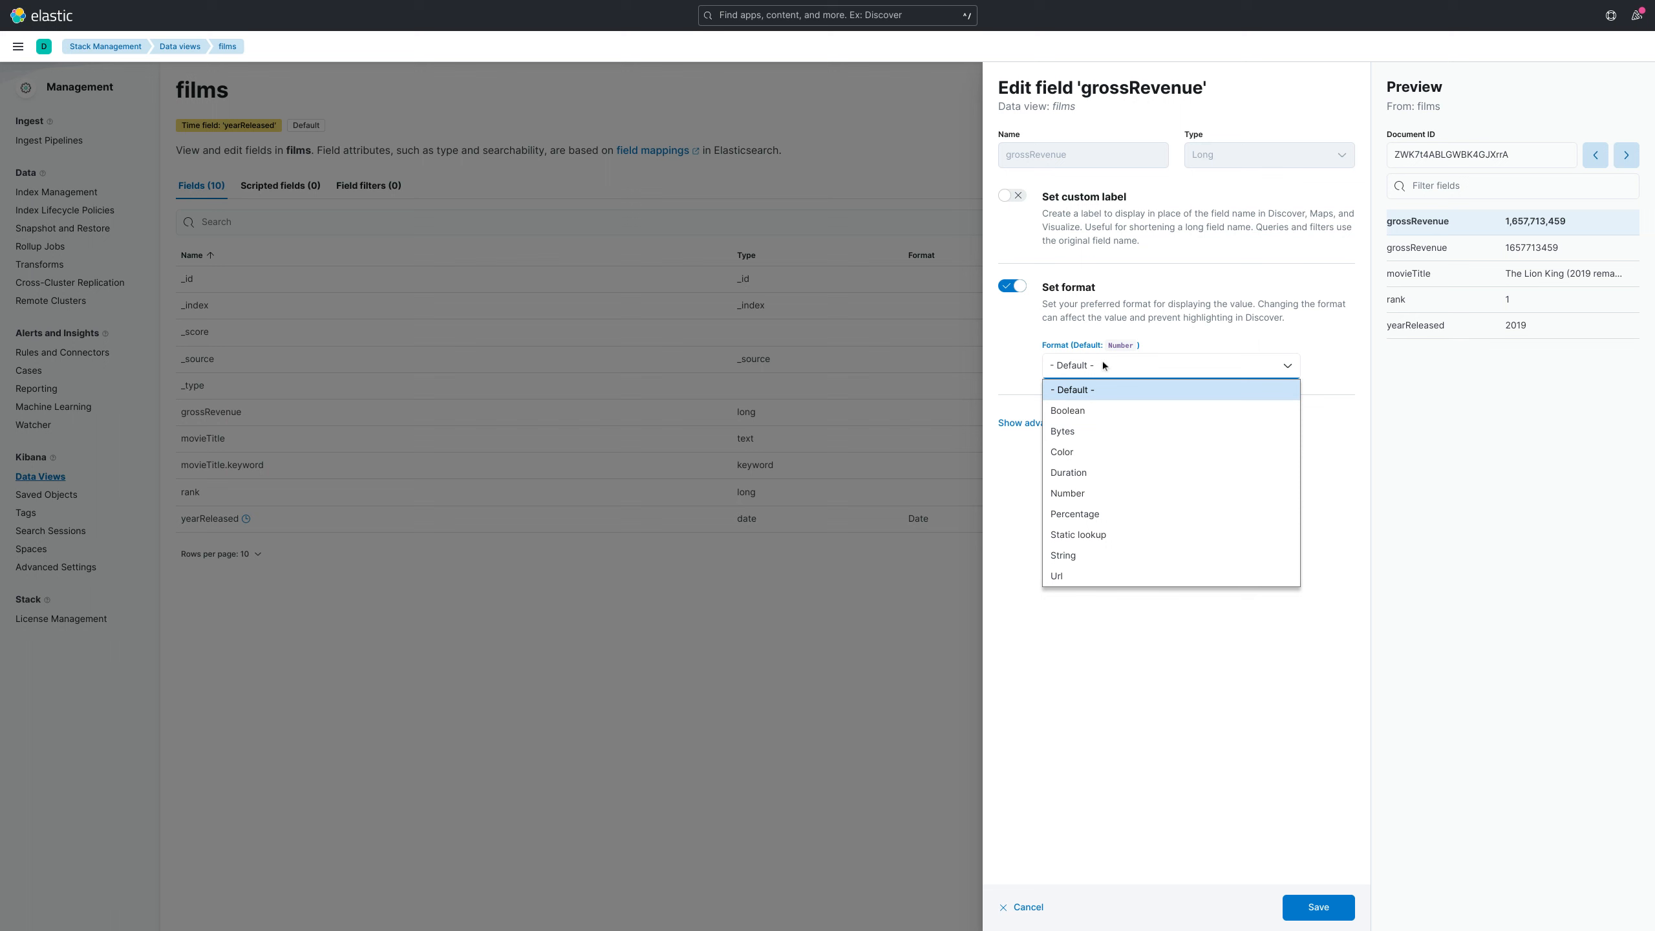
pyautogui.click(1105, 491)
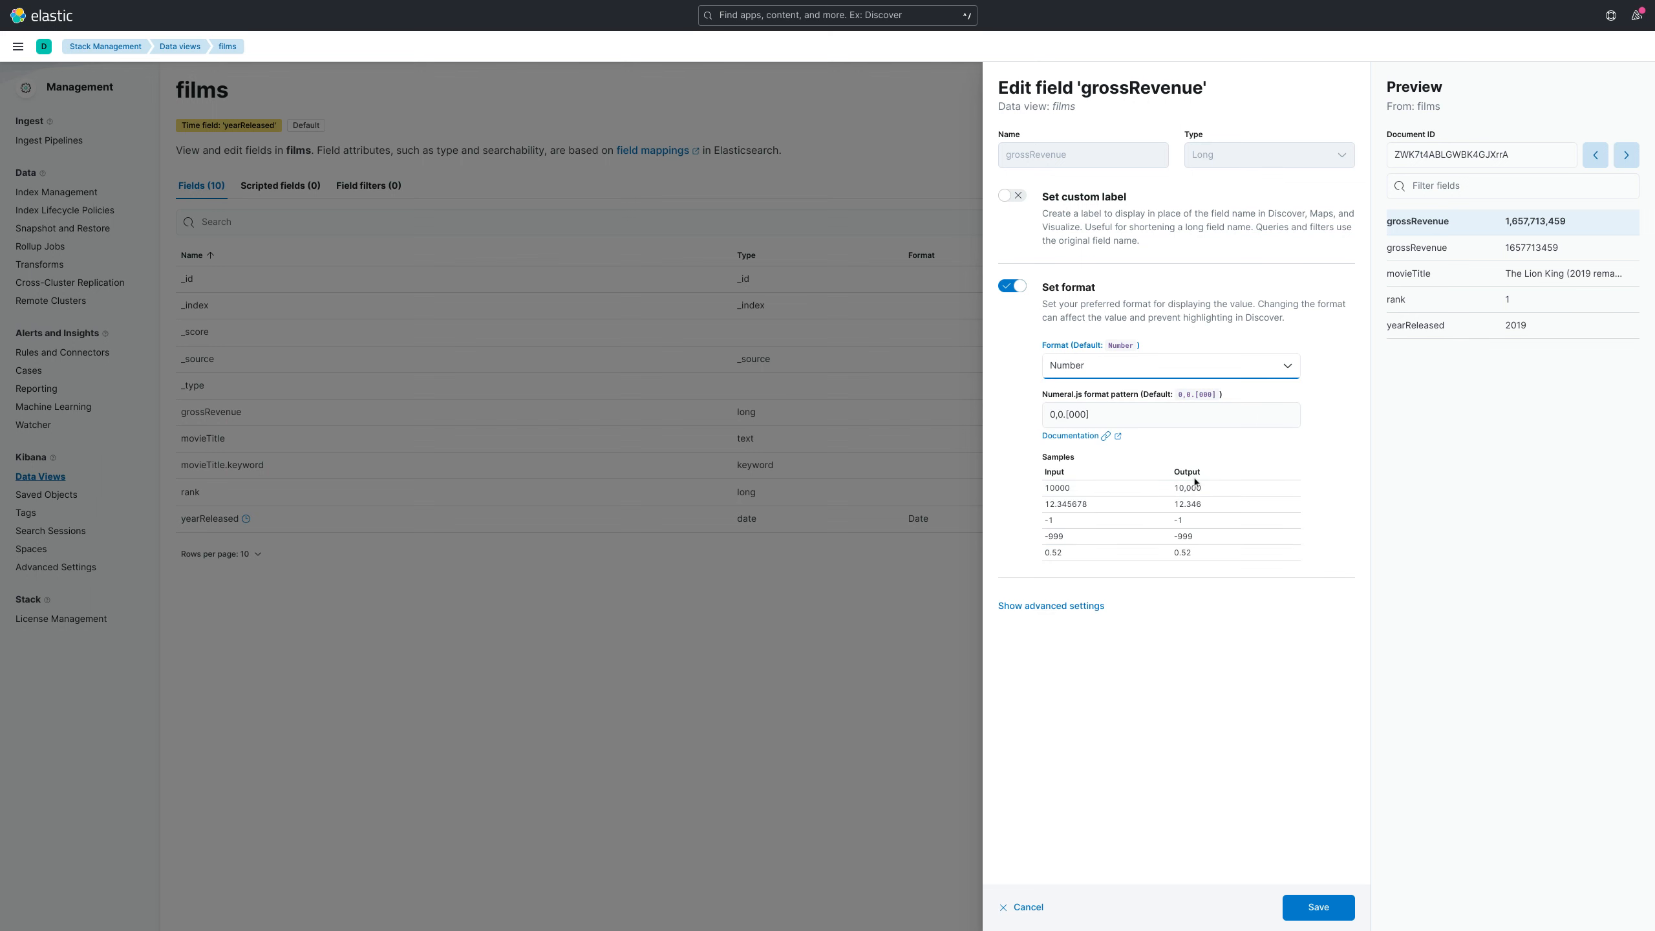
pyautogui.hotkey('alt', 'Tab')
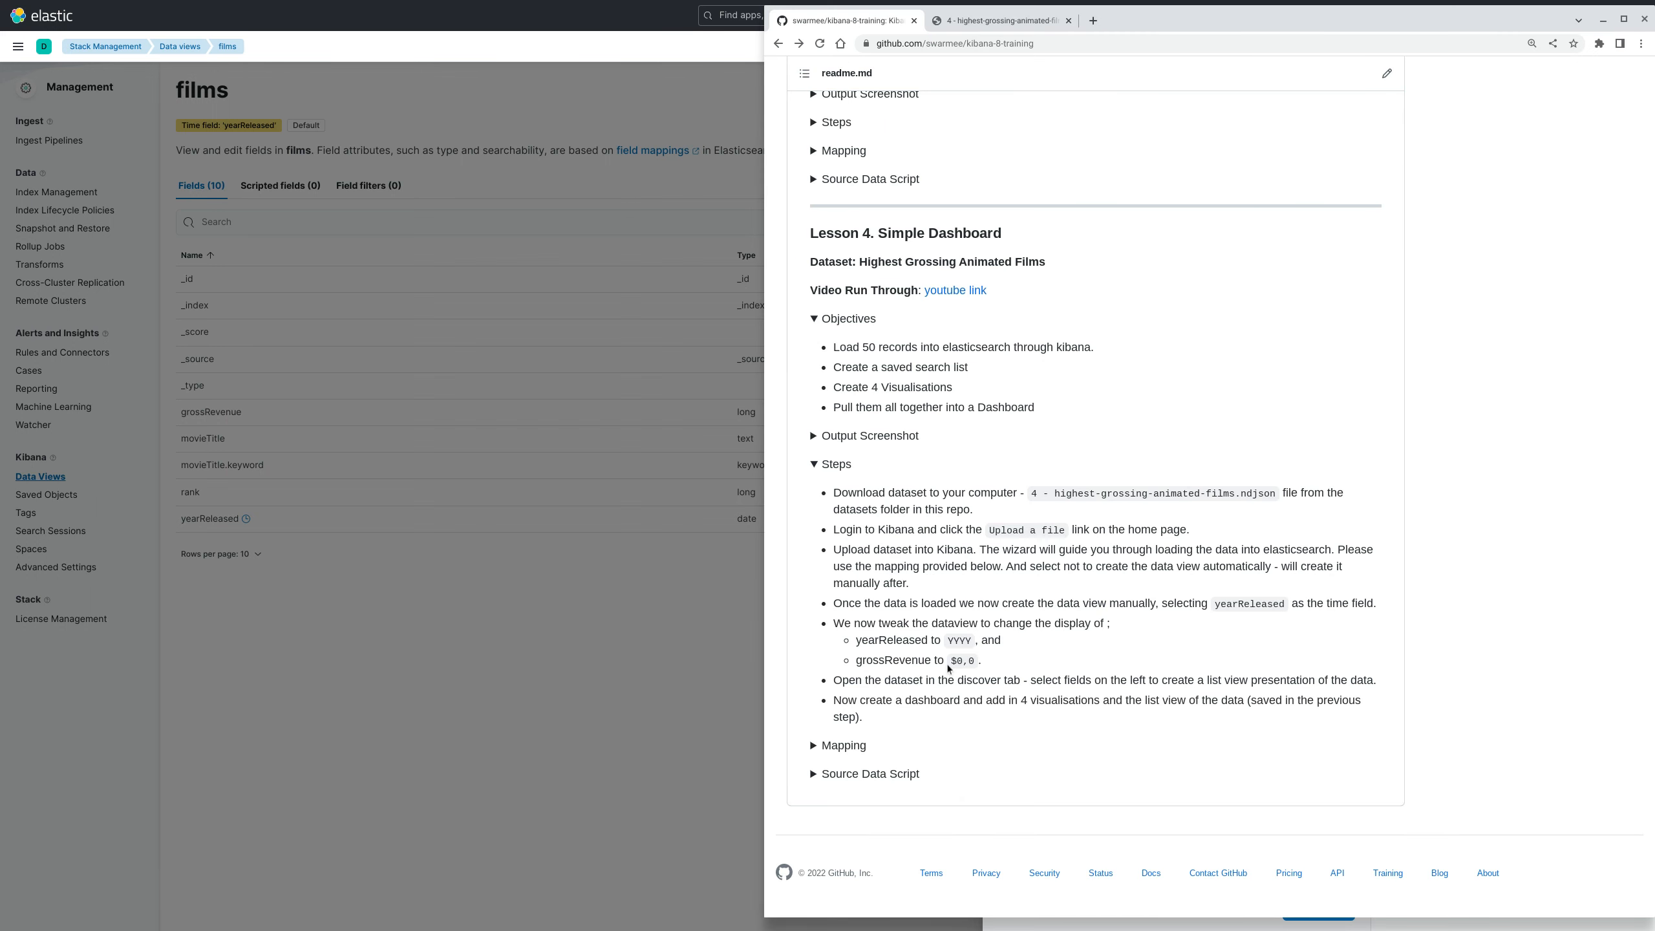
pyautogui.moveTo(948, 667); pyautogui.dragTo(980, 660)
pyautogui.hotkey('alt', 'Tab')
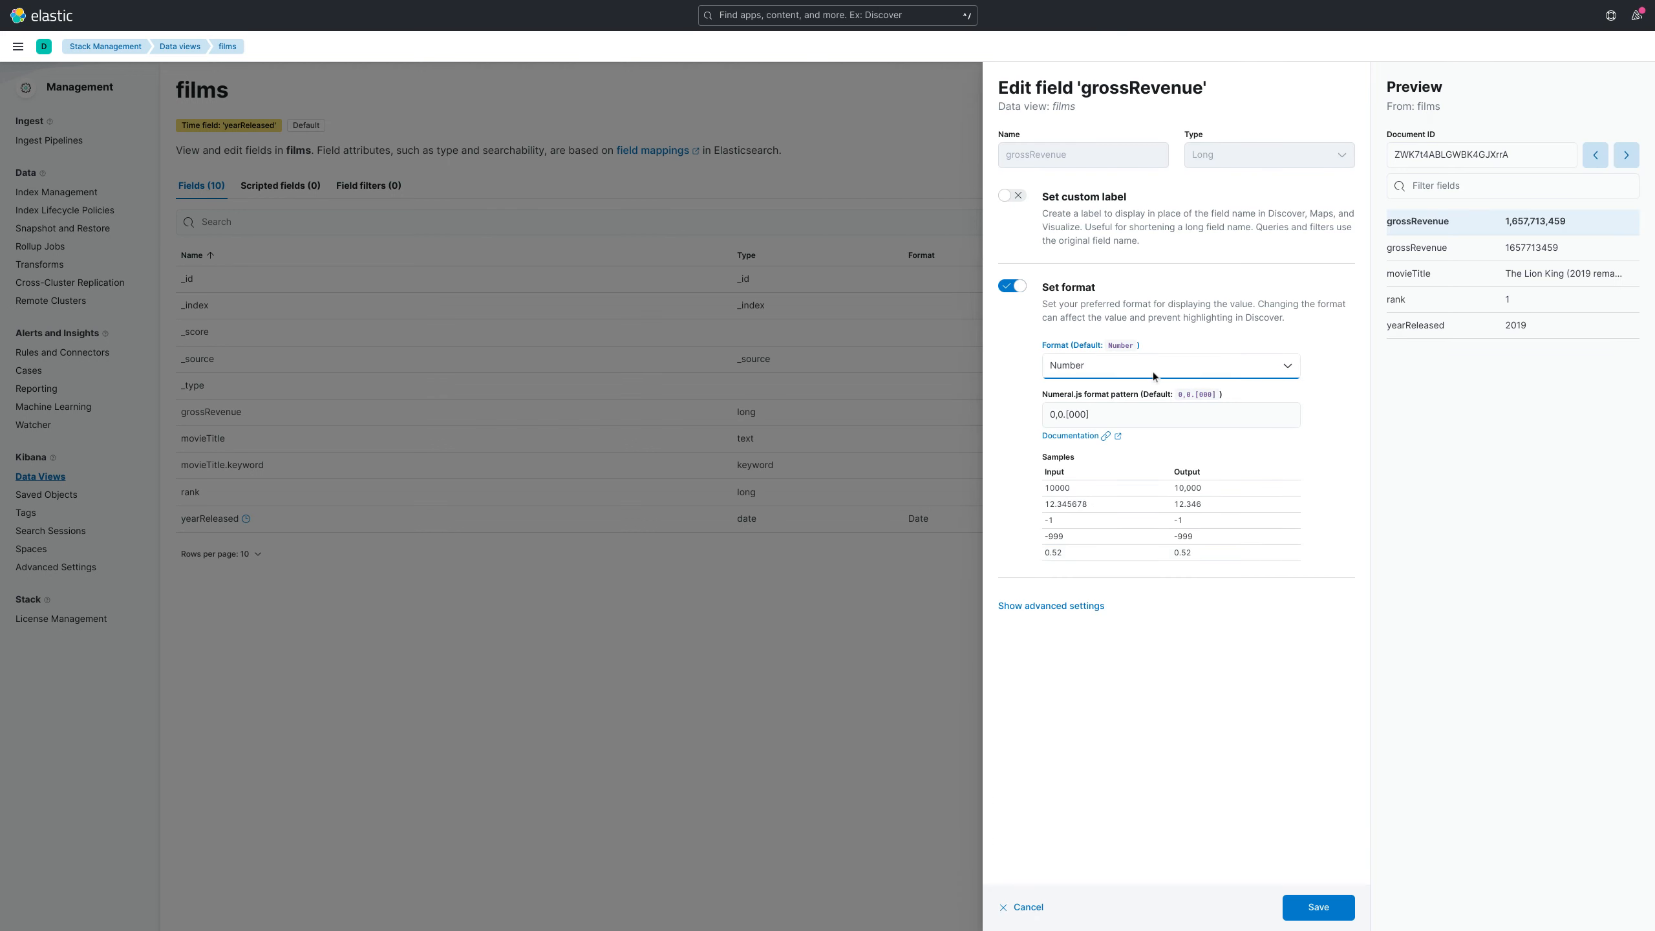
pyautogui.click(1046, 414)
pyautogui.write('$0,0.')
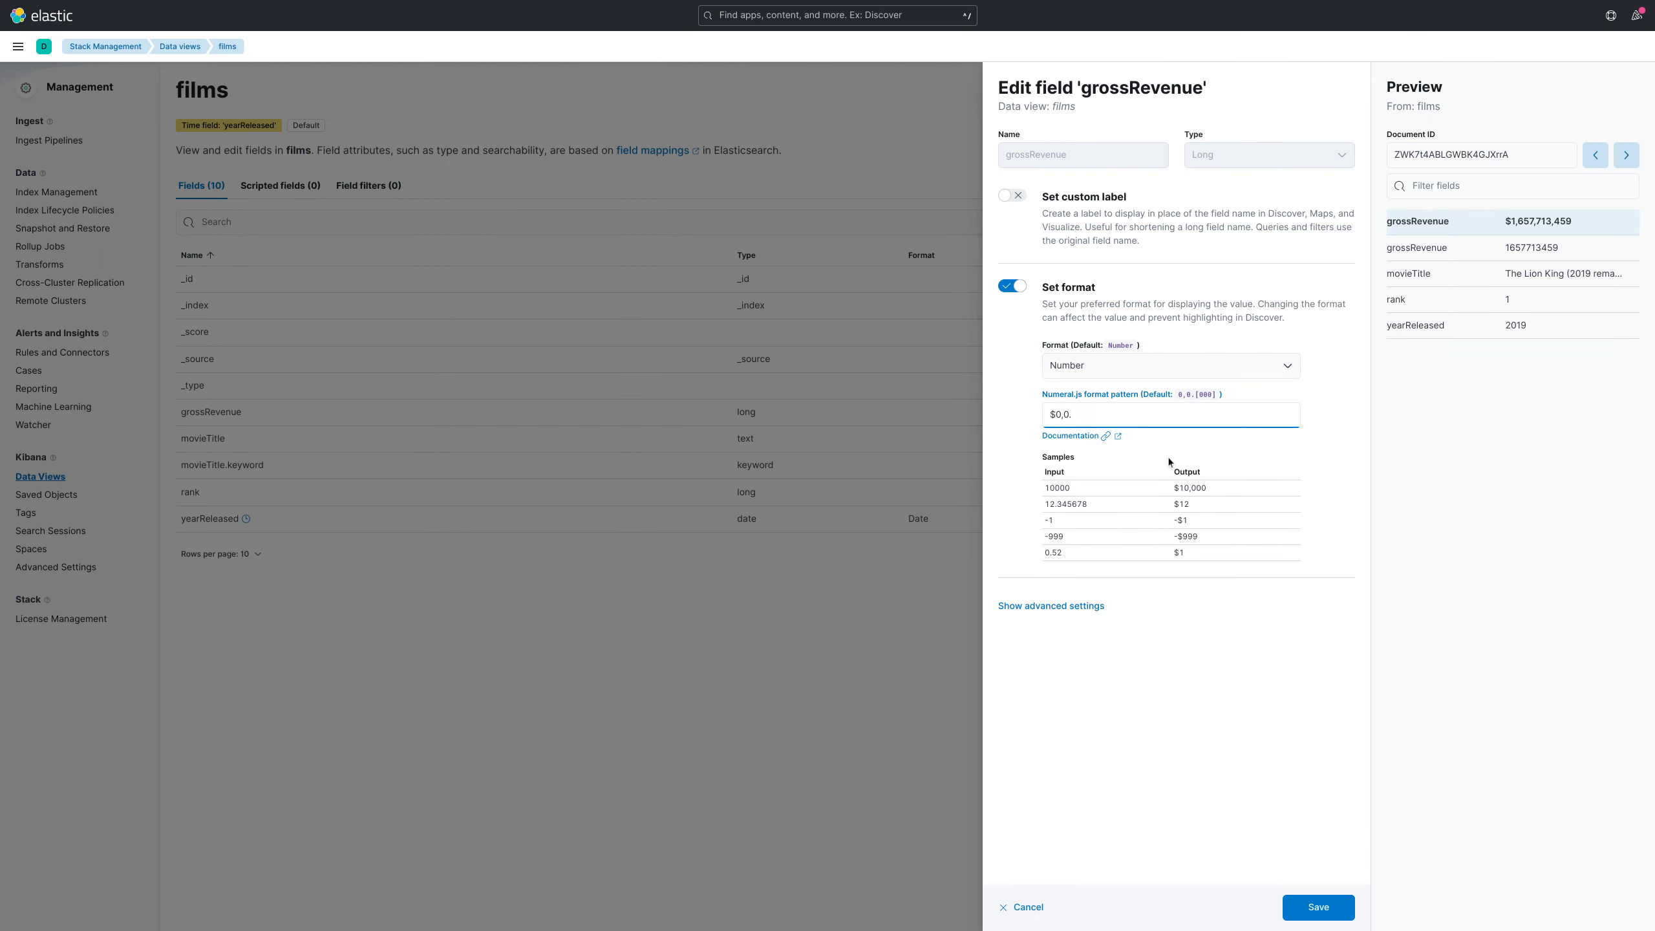
pyautogui.click(1315, 906)
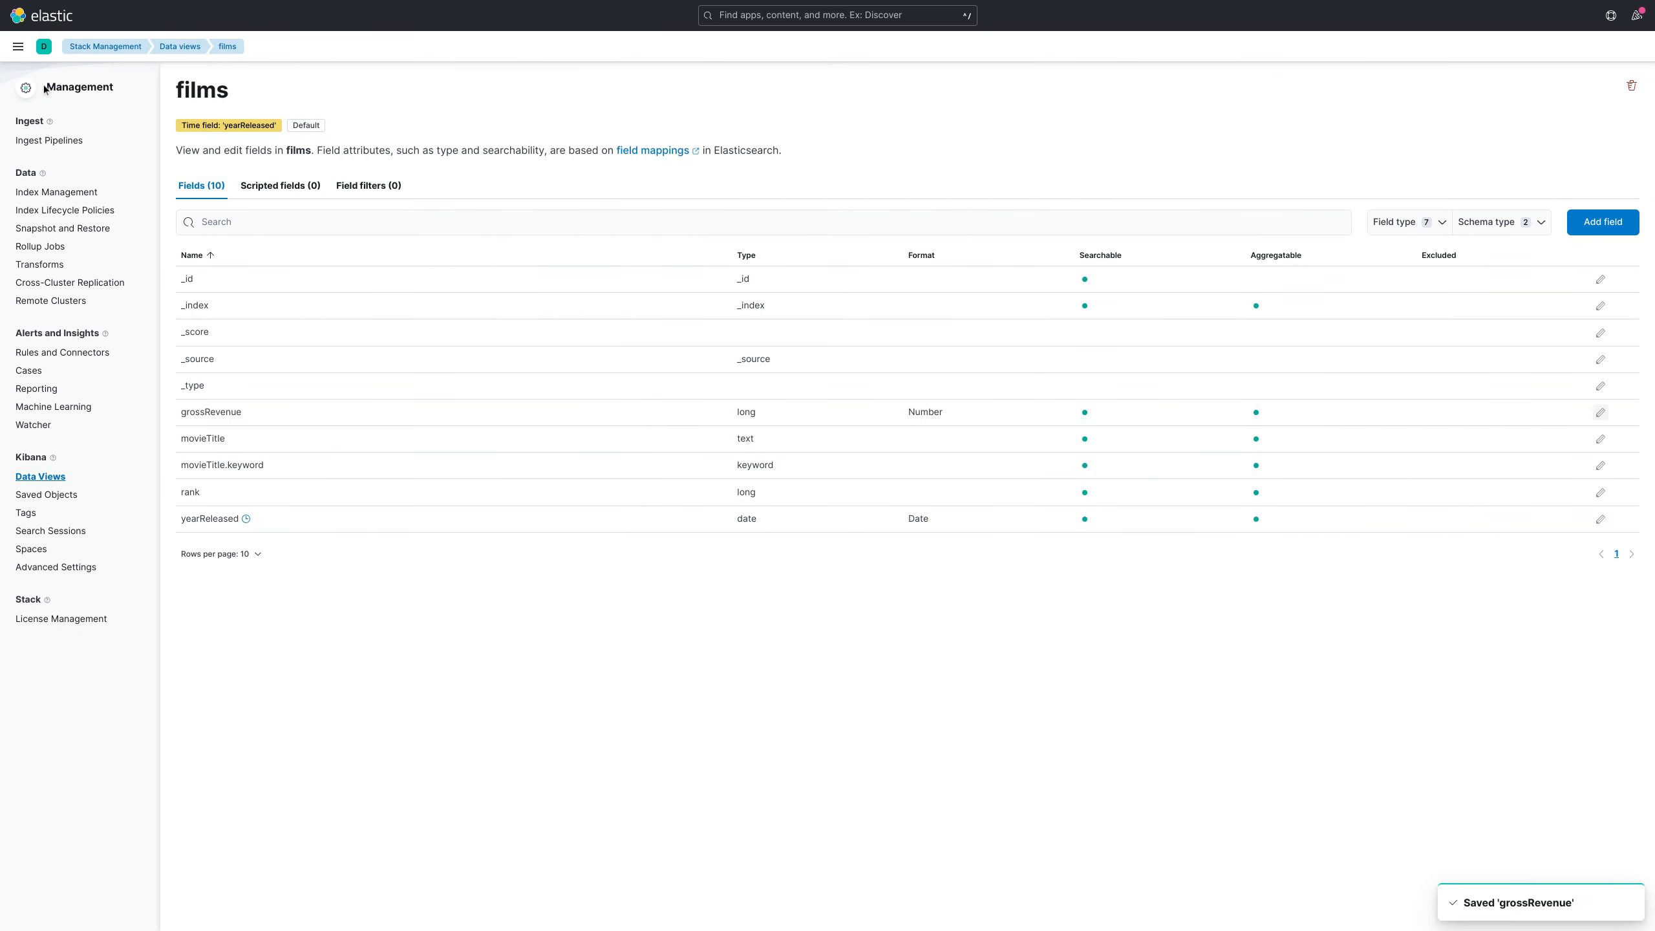
# Open Discover on the films data view and set the time range to the last 30 years.
pyautogui.click(17, 47)
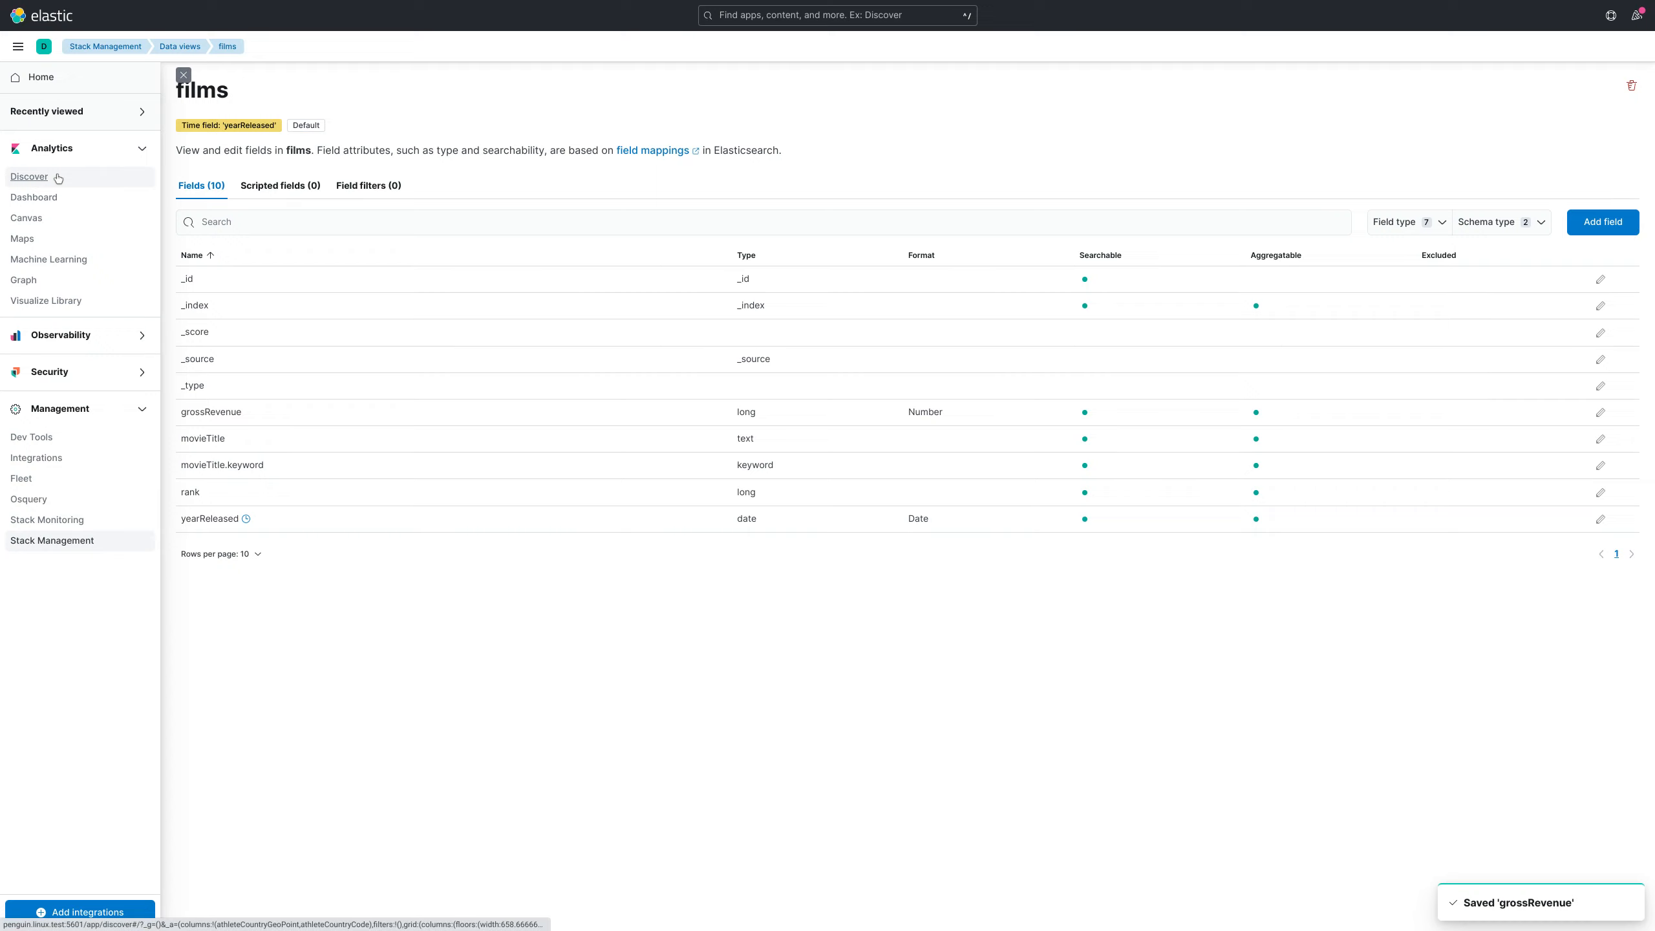
pyautogui.click(29, 176)
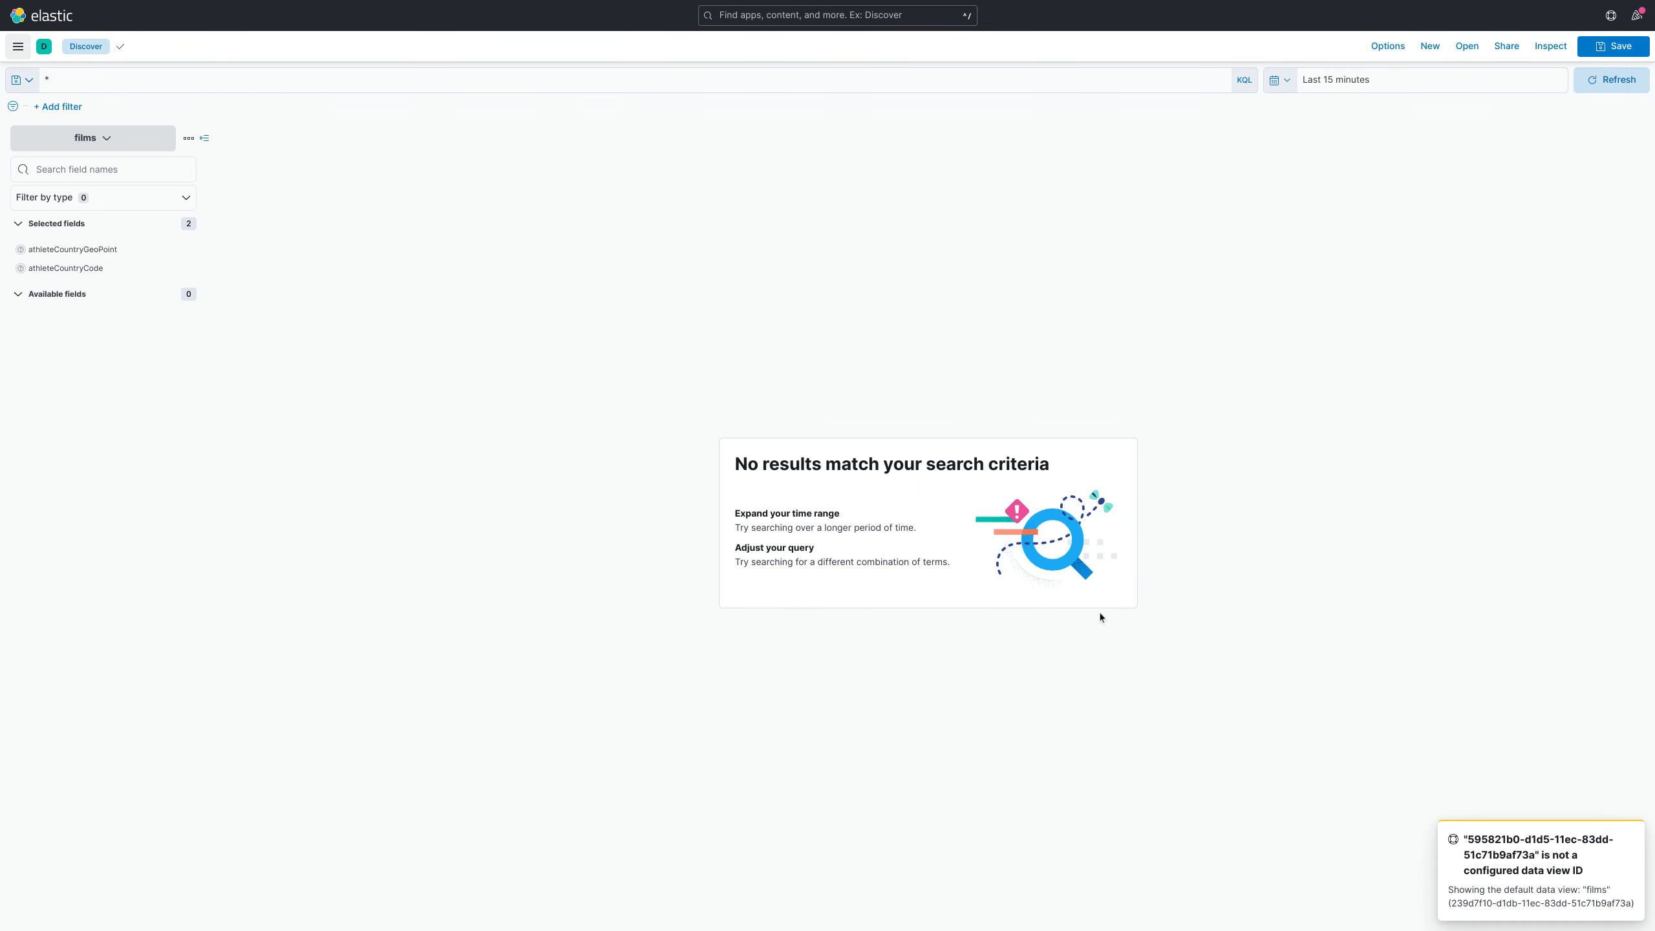
pyautogui.click(1344, 83)
pyautogui.click(1458, 137)
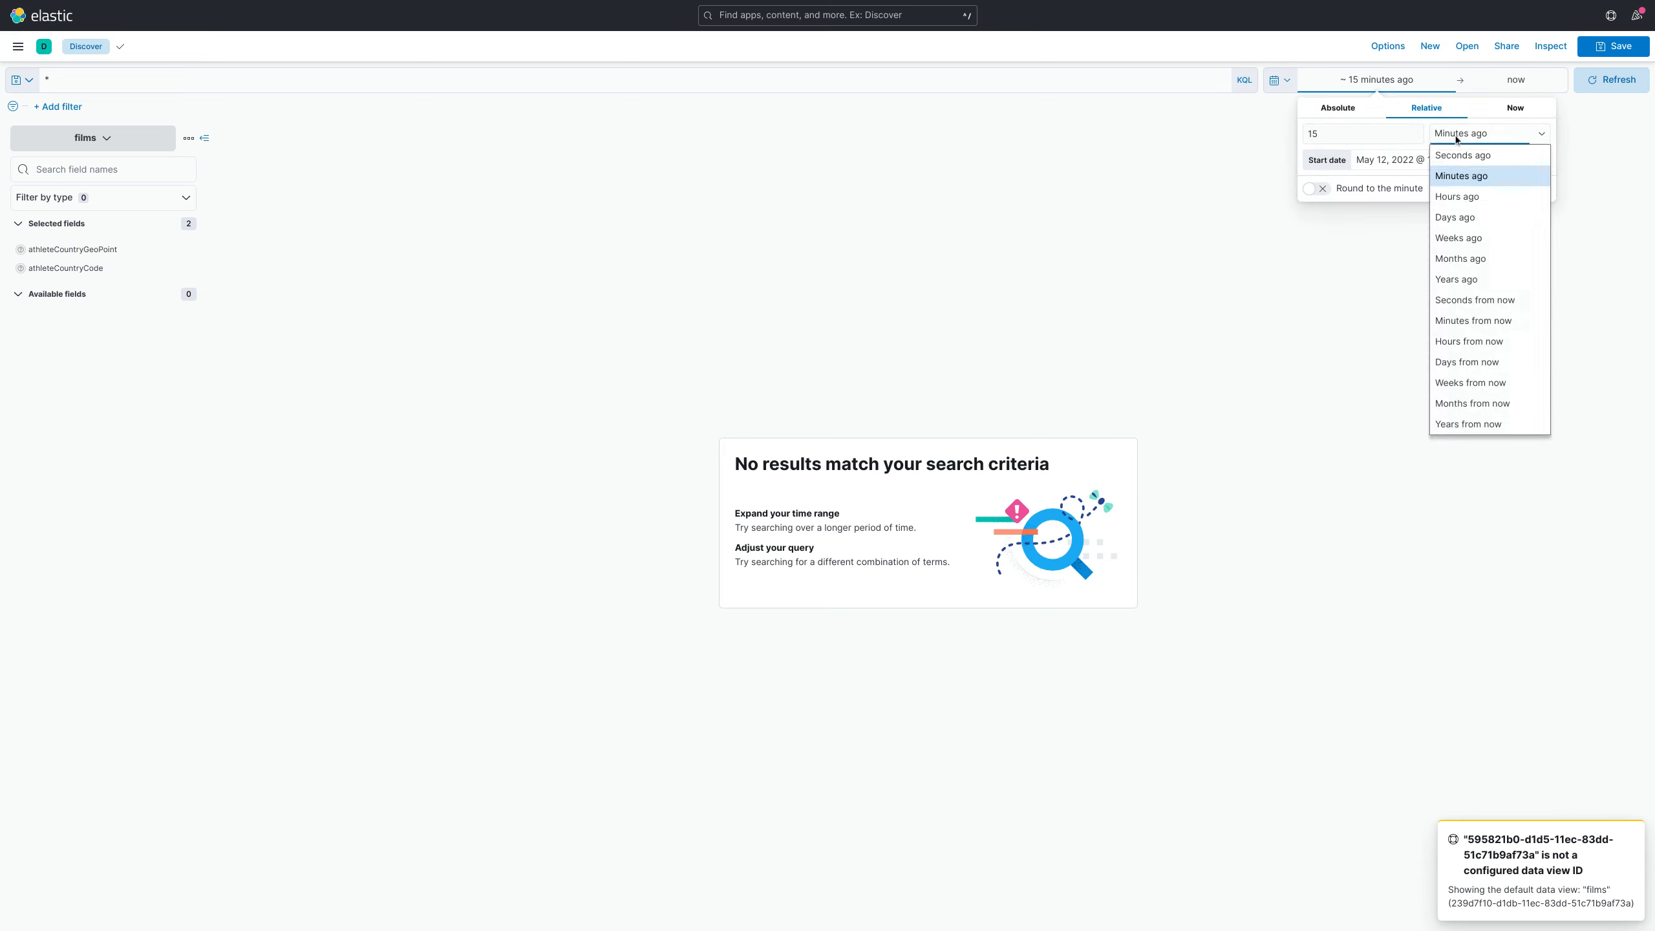
pyautogui.click(1465, 279)
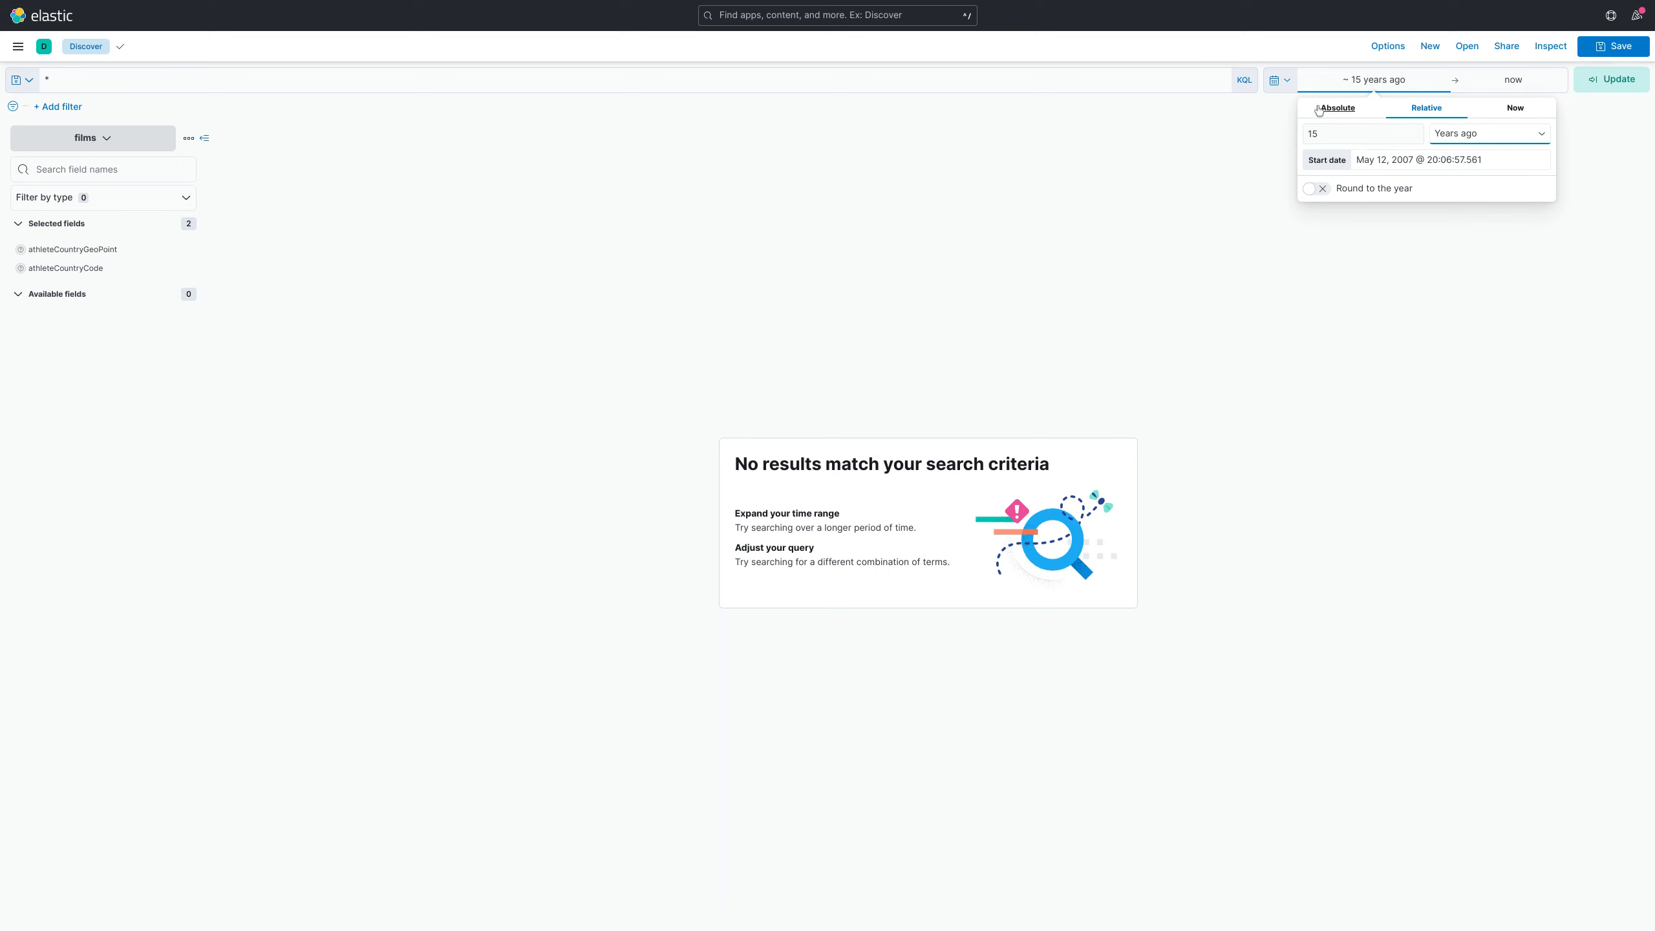
pyautogui.doubleClick(1320, 137)
pyautogui.write('30')
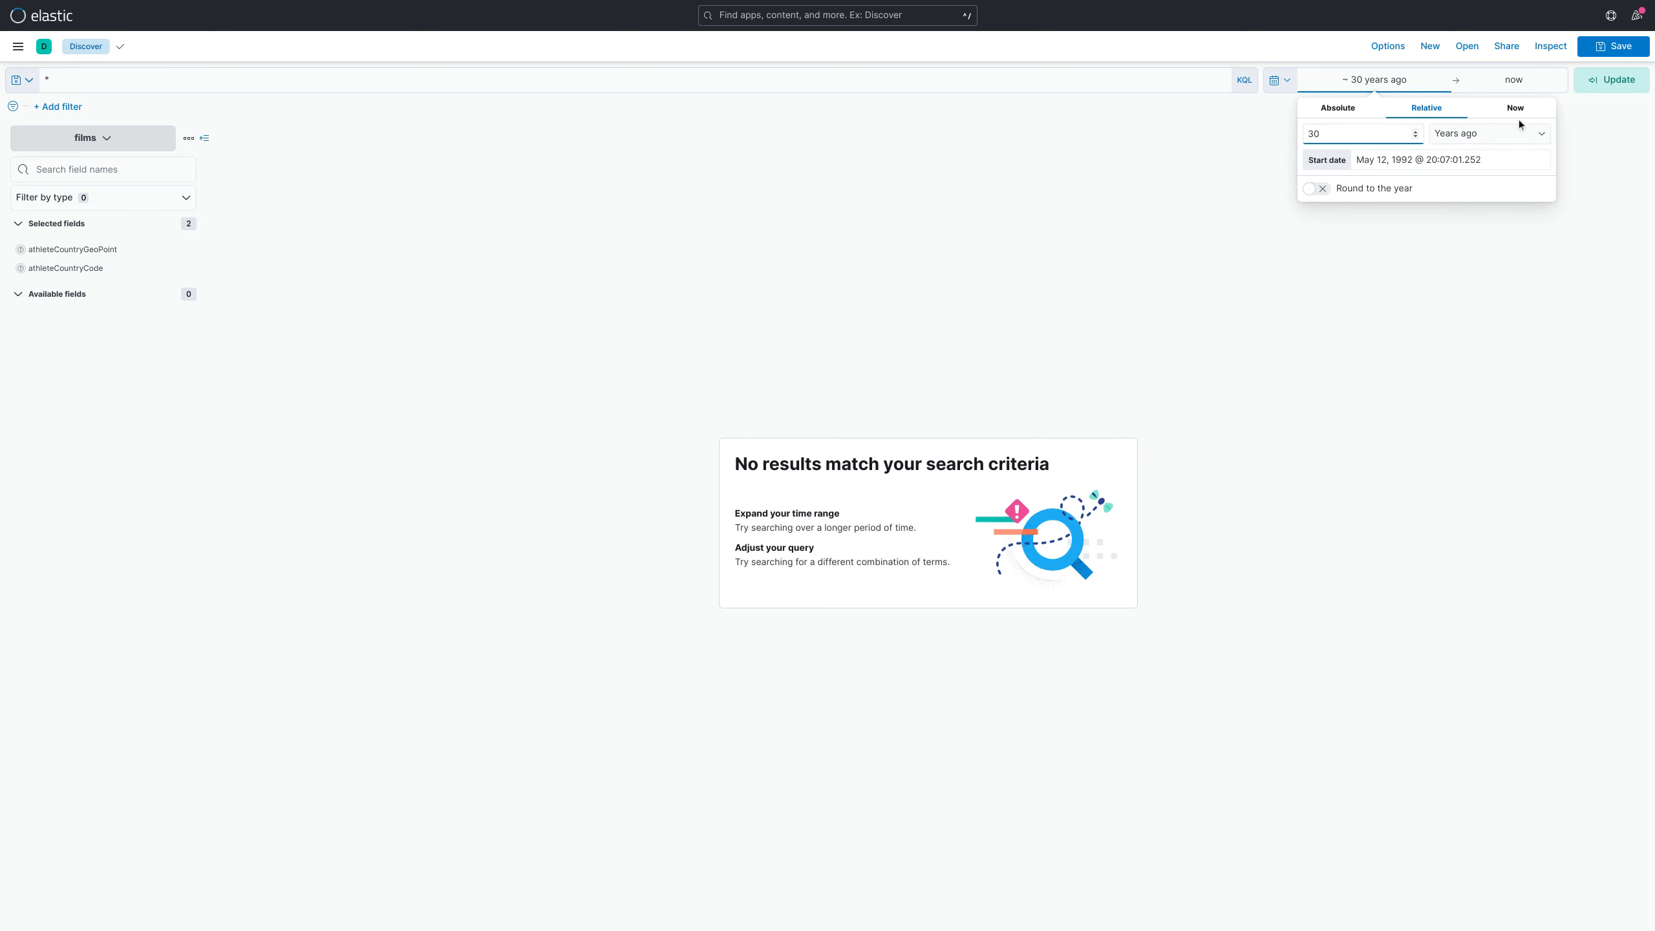
pyautogui.click(1615, 80)
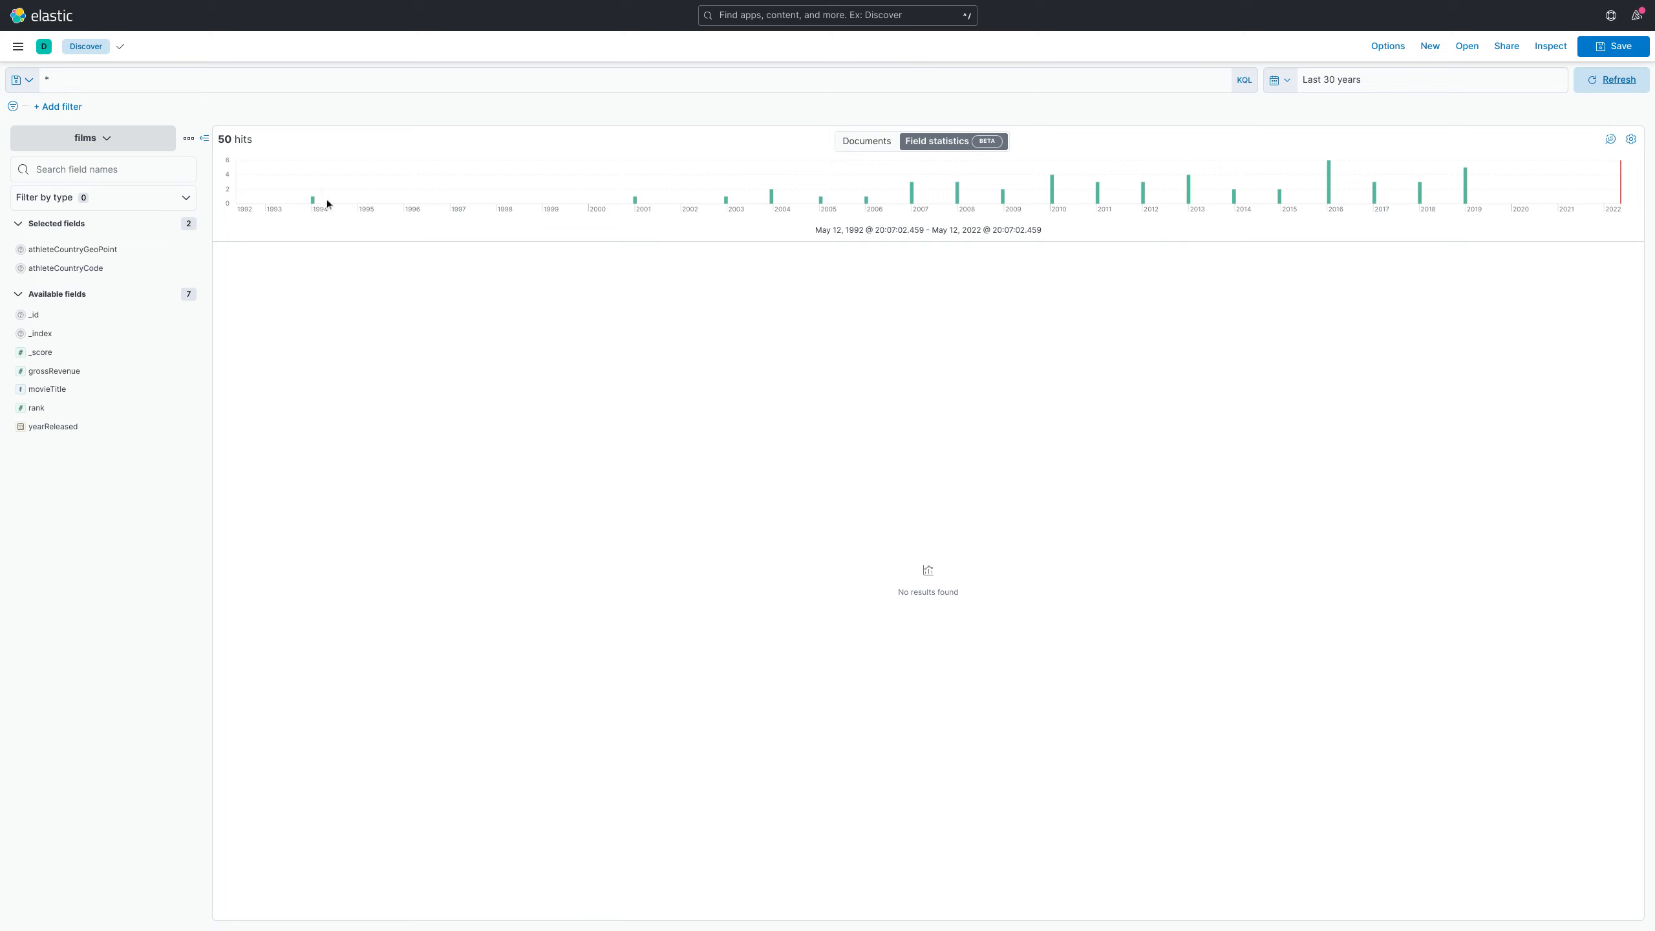
# Show the individual documents and remove the athleteCountryGeoPoint and athleteCountryCode columns from the table.
pyautogui.moveTo(314, 205)
pyautogui.click(867, 141)
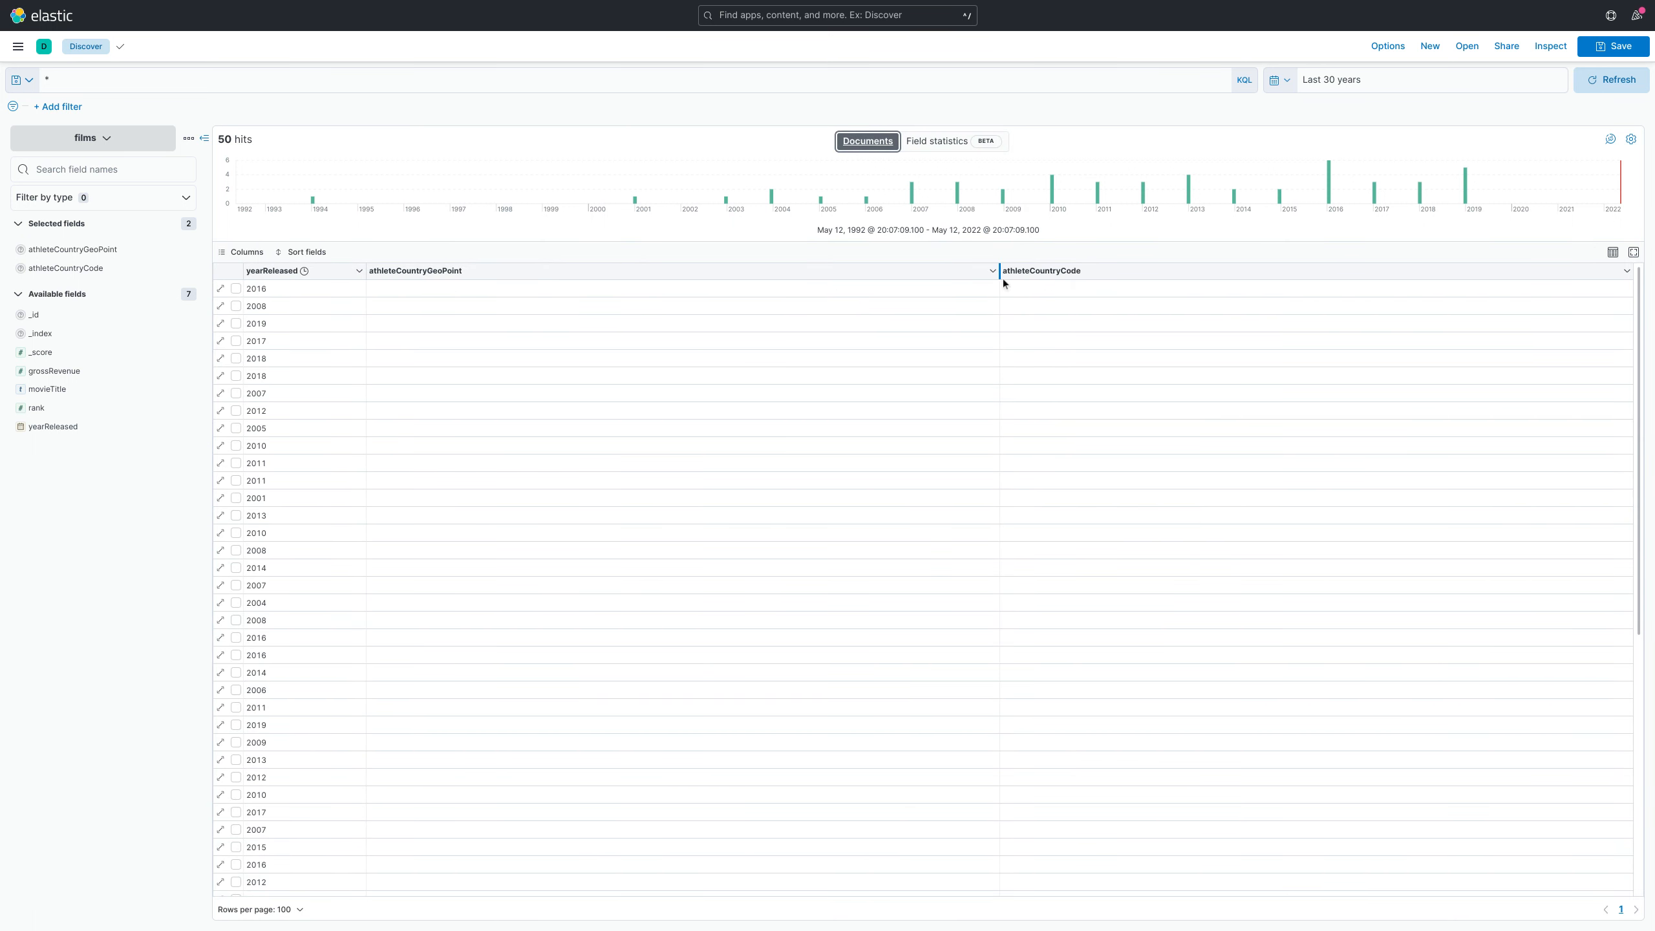
pyautogui.moveTo(999, 272); pyautogui.dragTo(1000, 272)
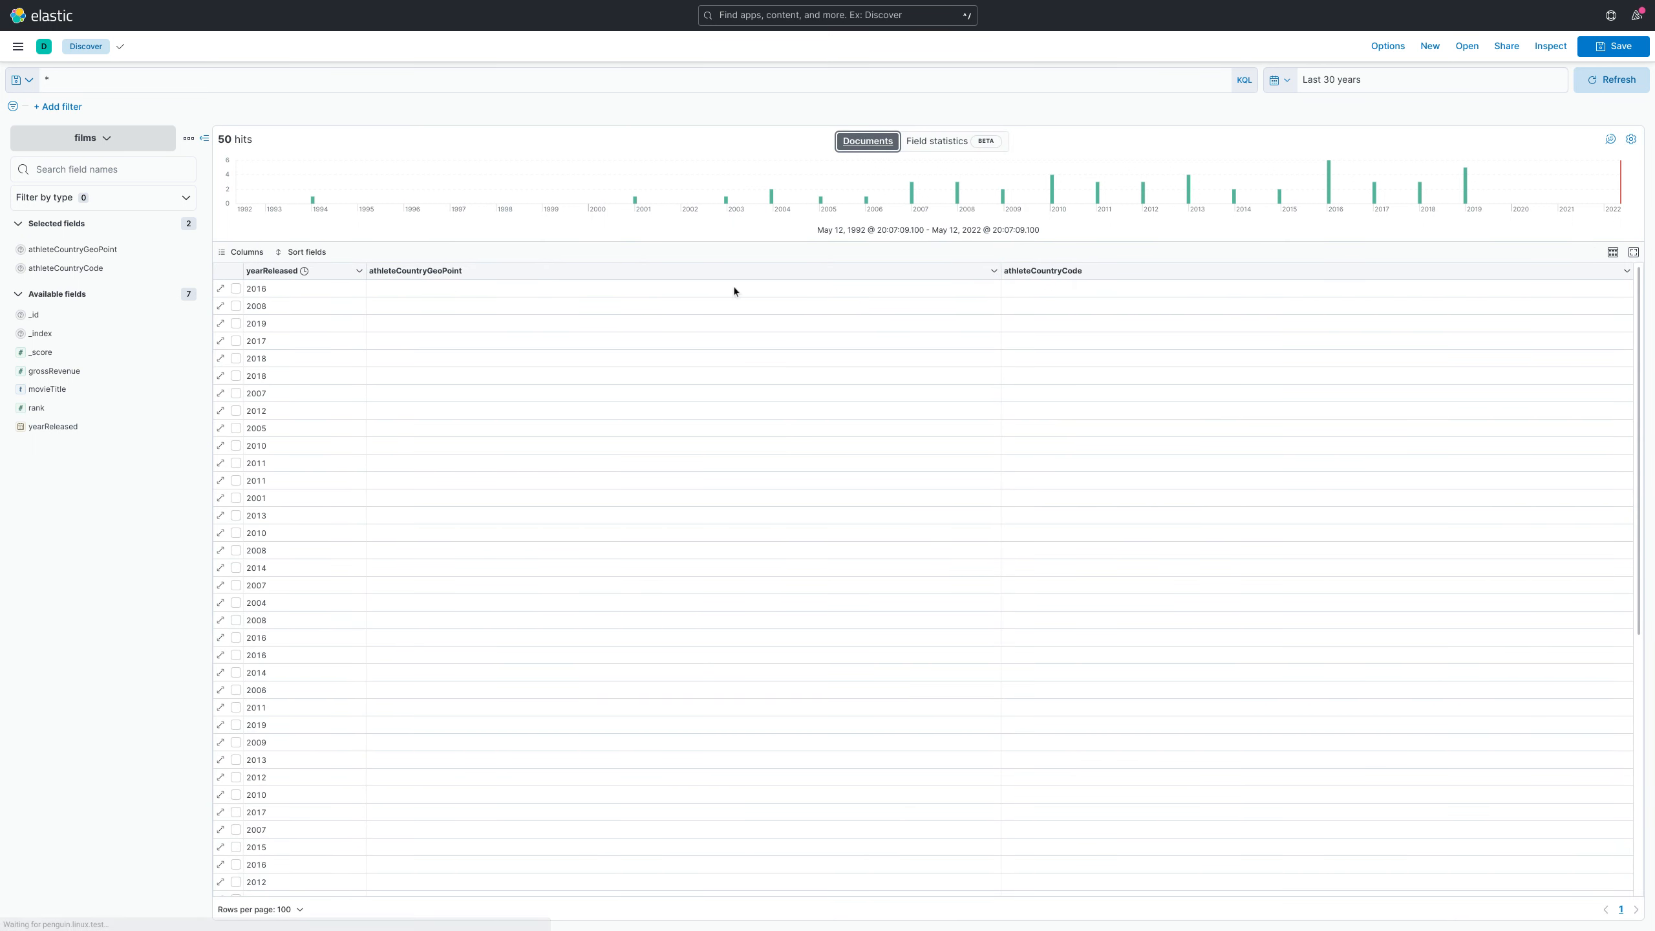
pyautogui.click(186, 250)
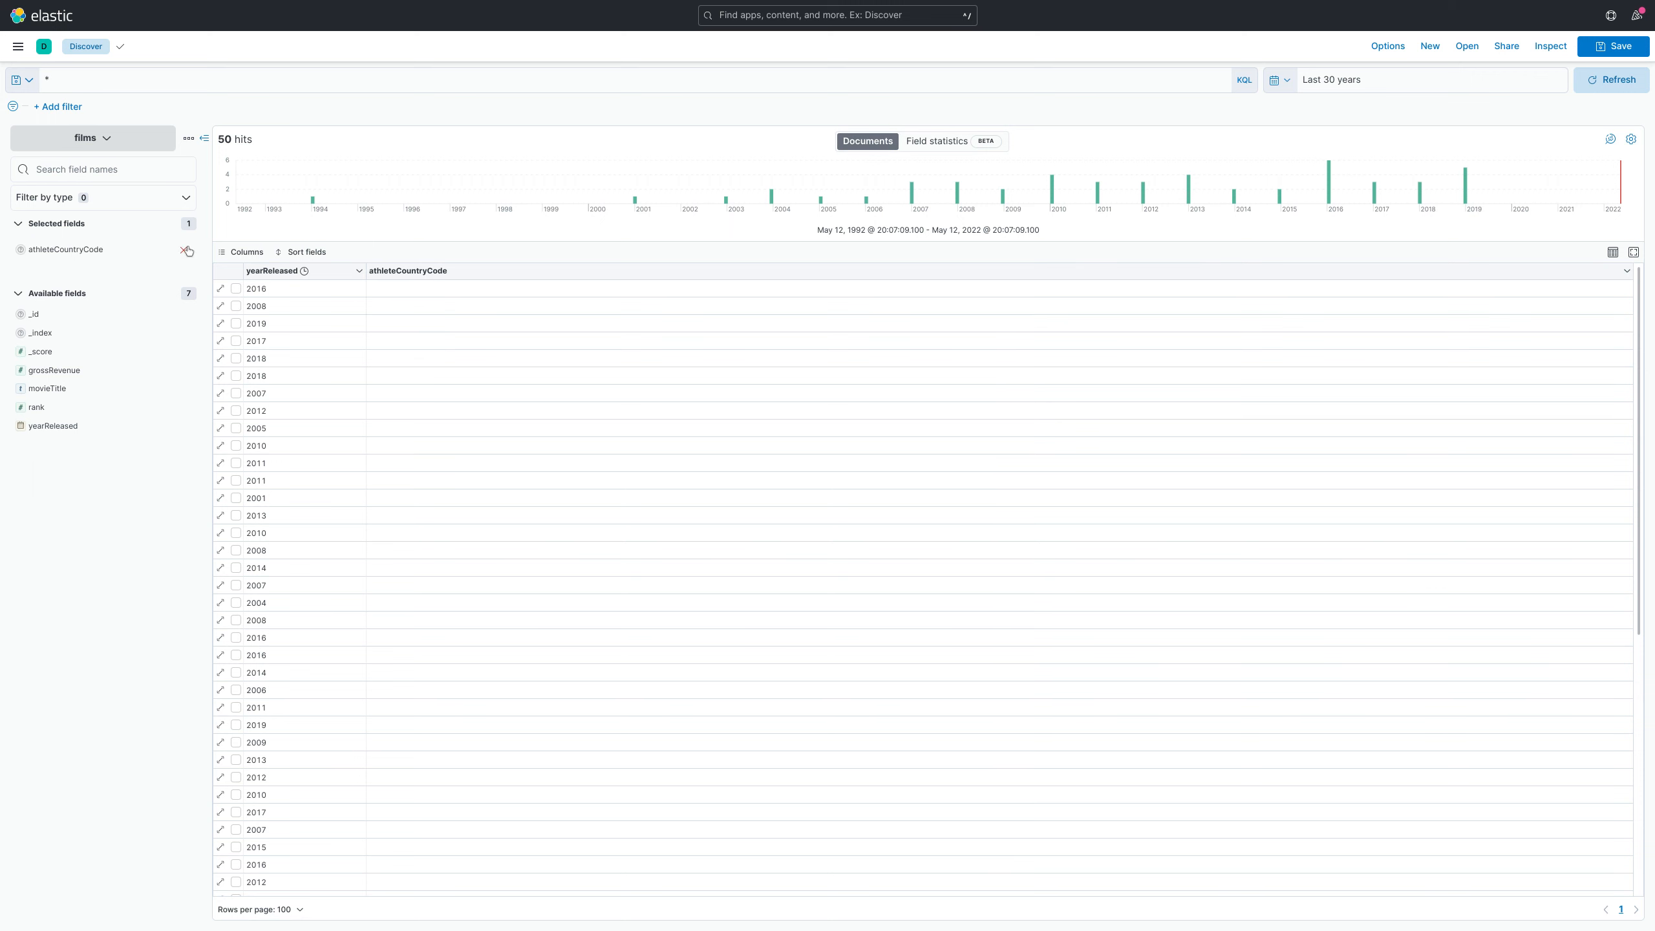
pyautogui.click(185, 250)
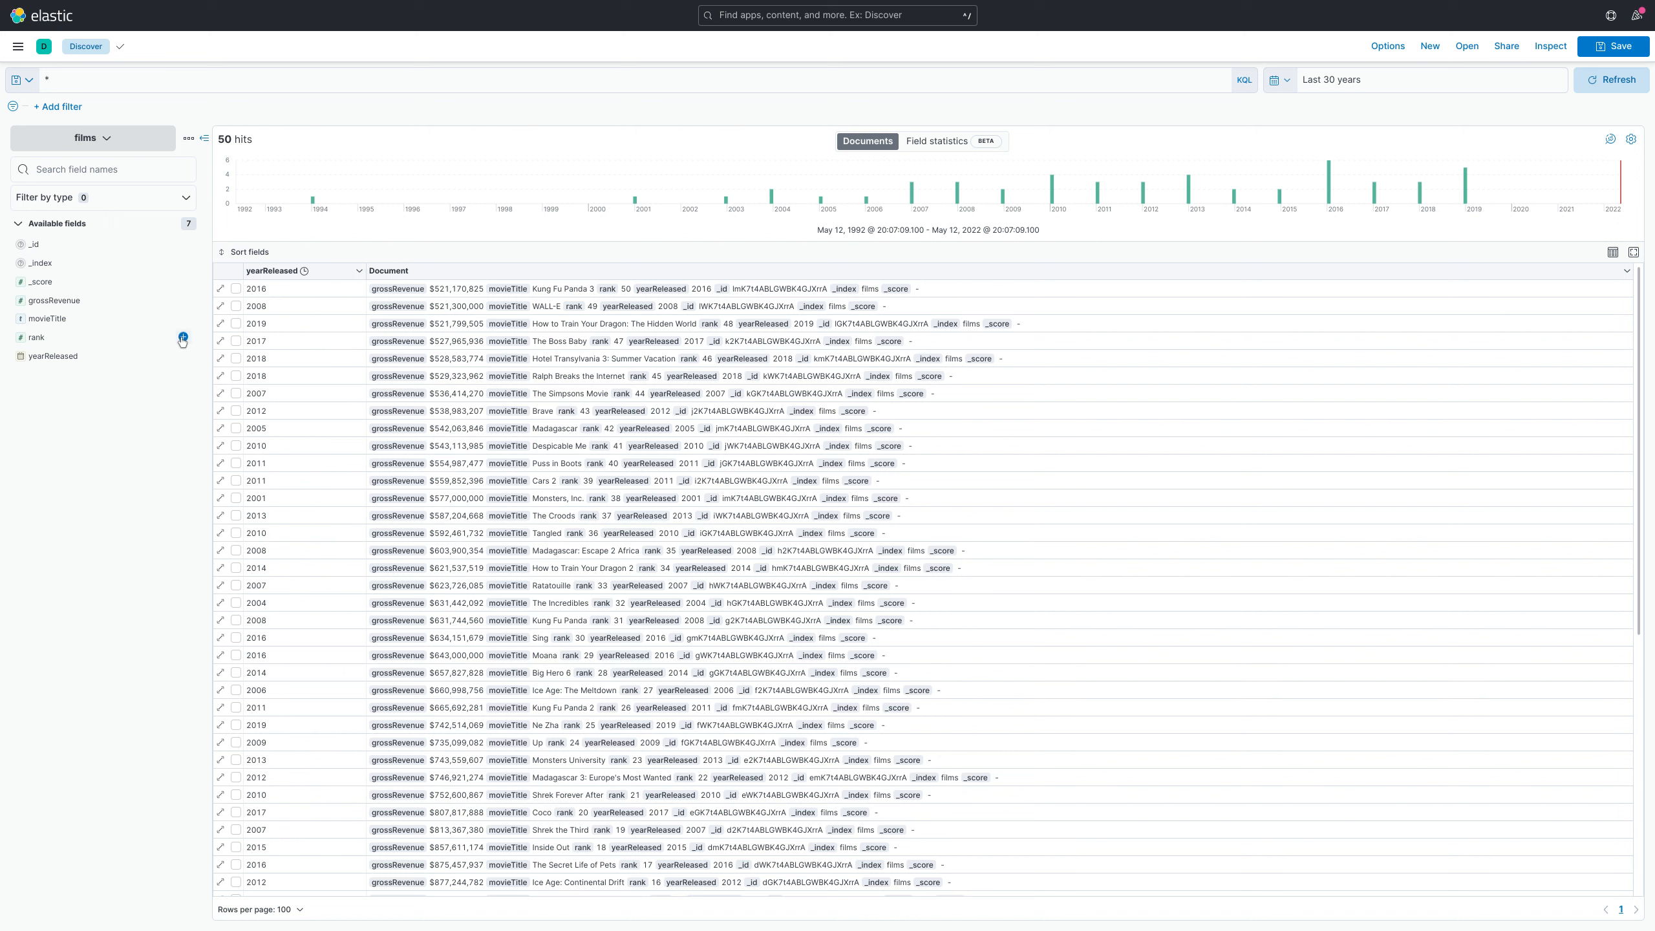
# Add the rank, movieTitle and grossRevenue columns, and move yearReleased between movieTitle and grossRevenue.
pyautogui.click(182, 338)
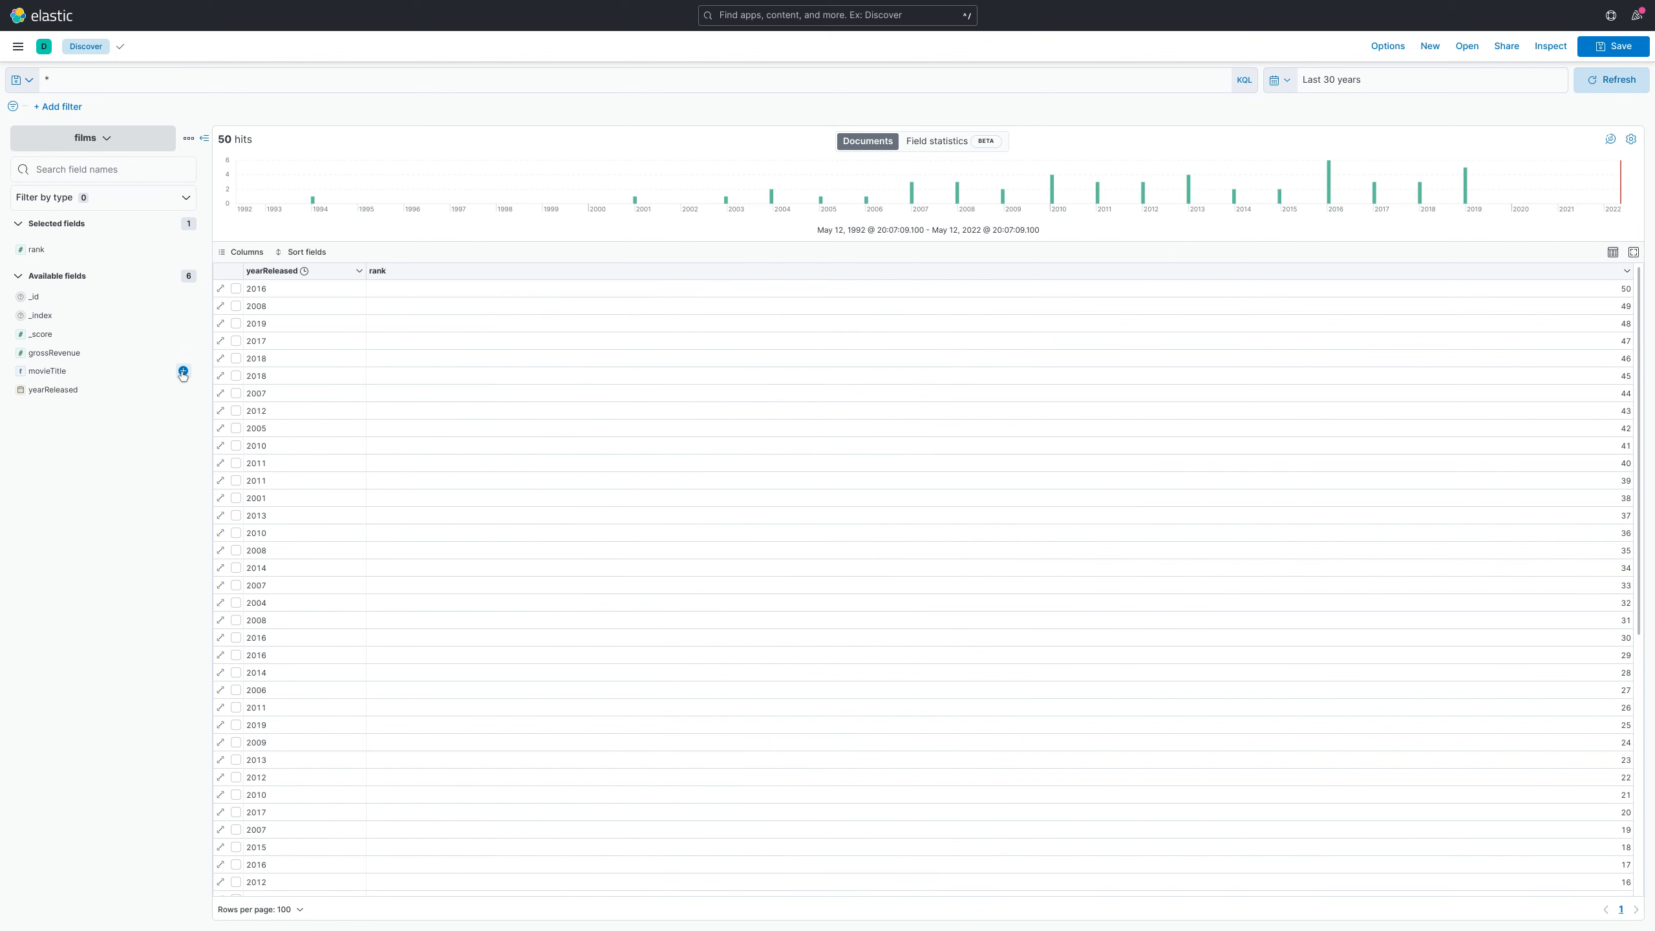
pyautogui.click(184, 370)
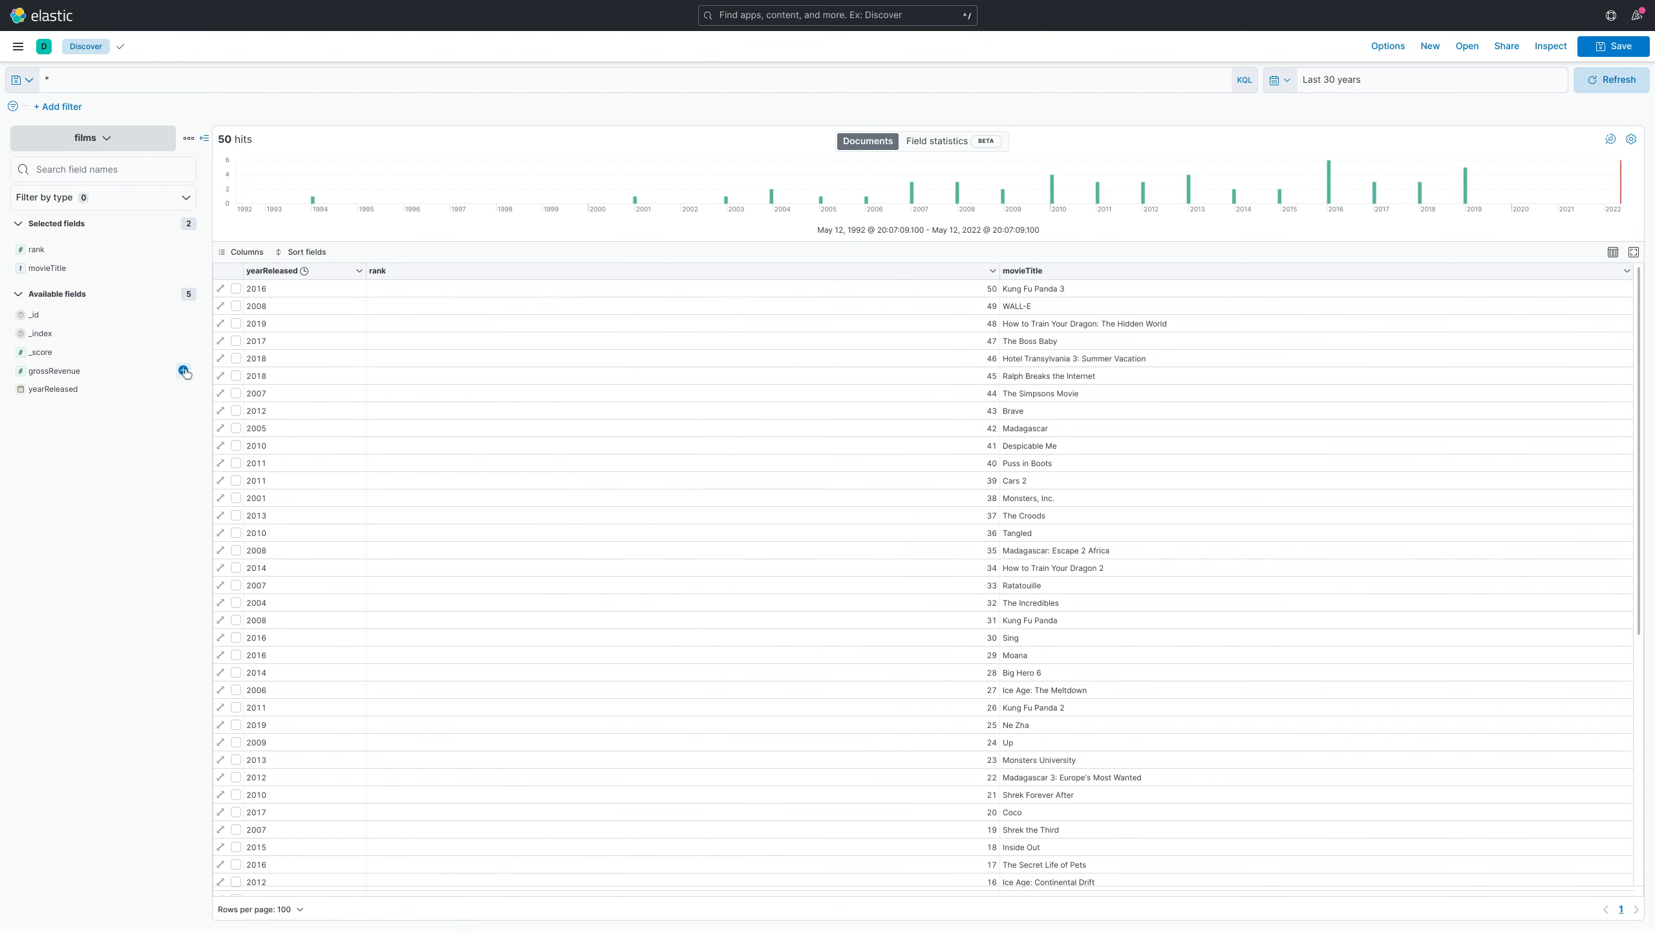
pyautogui.click(183, 371)
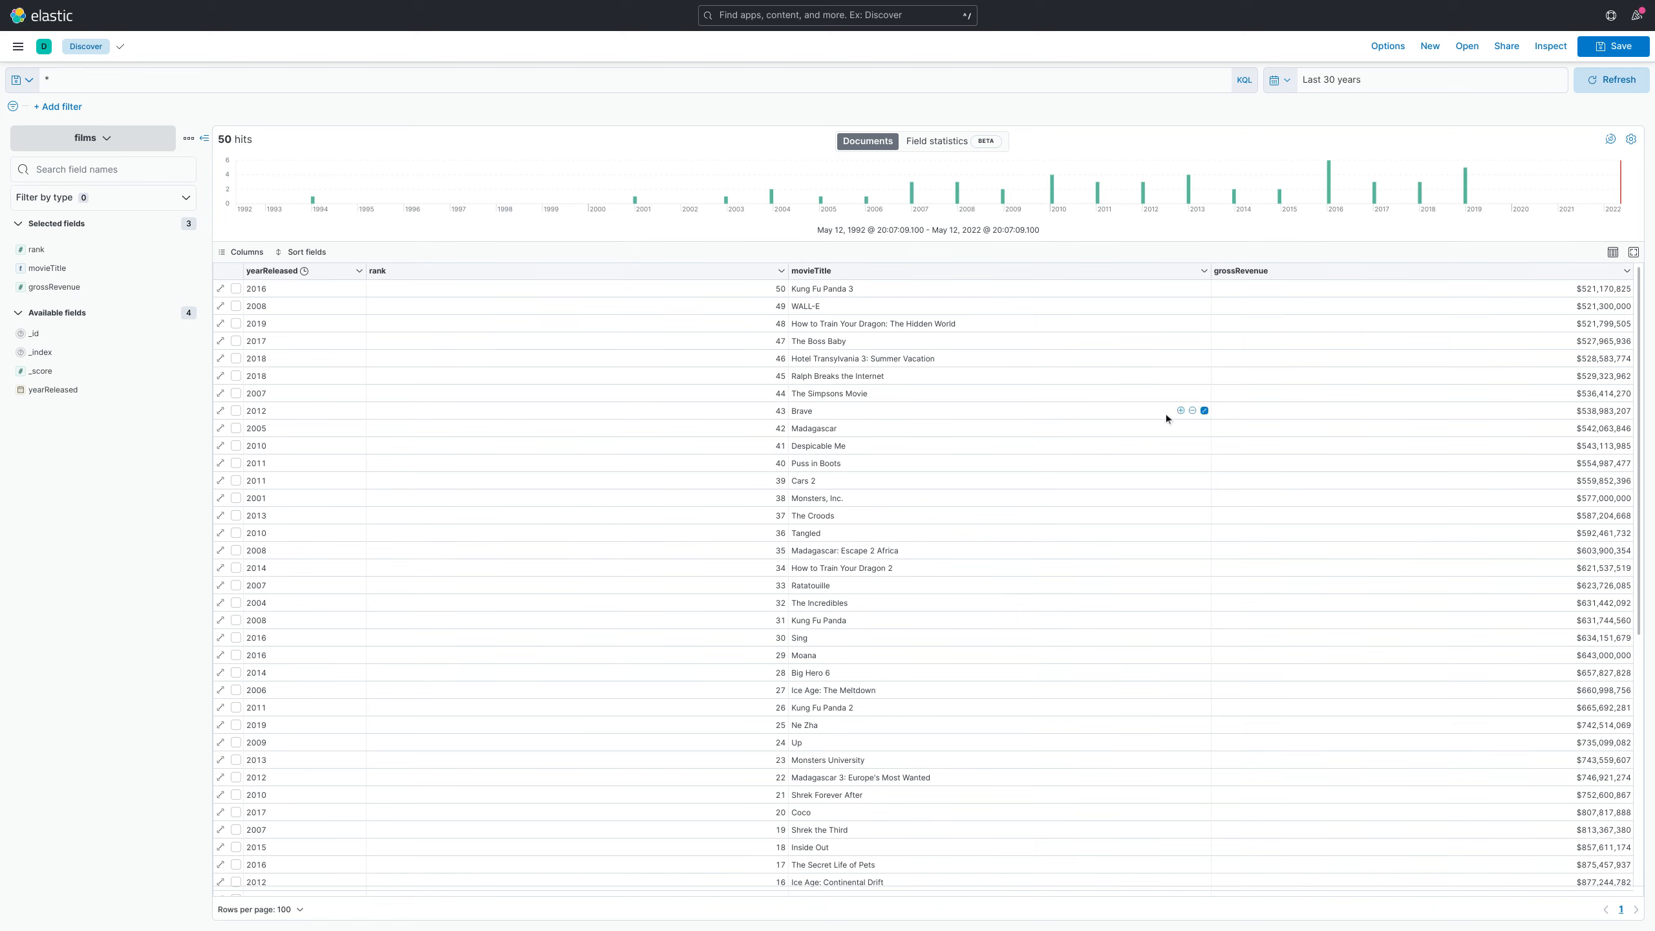
pyautogui.click(247, 252)
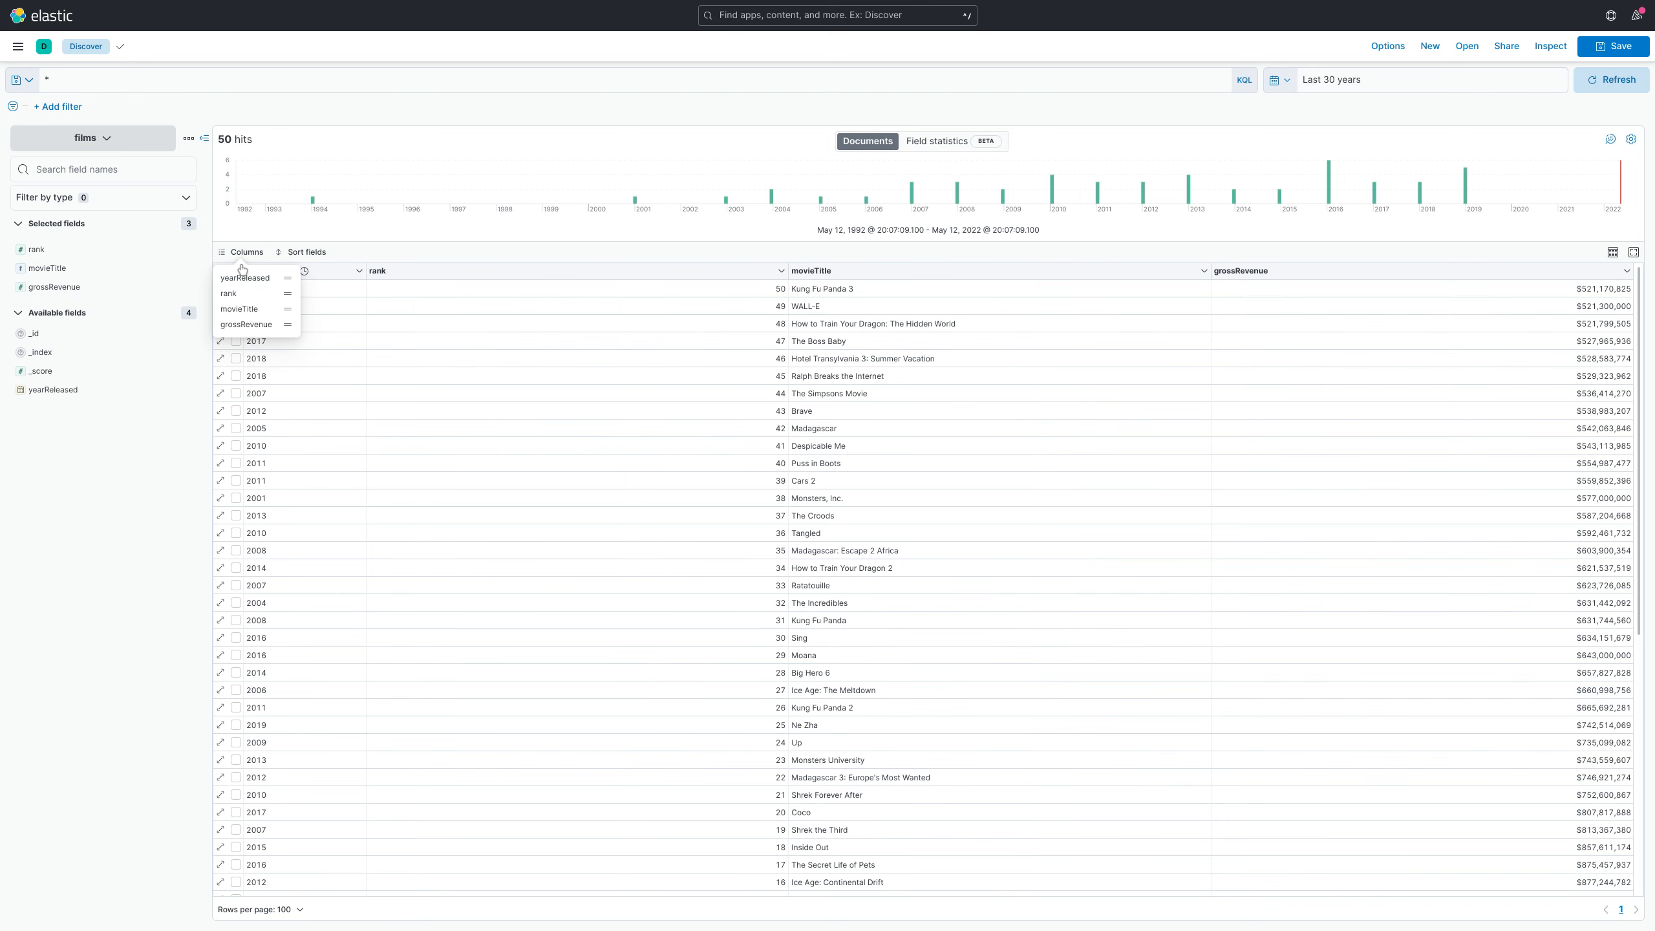
pyautogui.moveTo(251, 279); pyautogui.dragTo(249, 315)
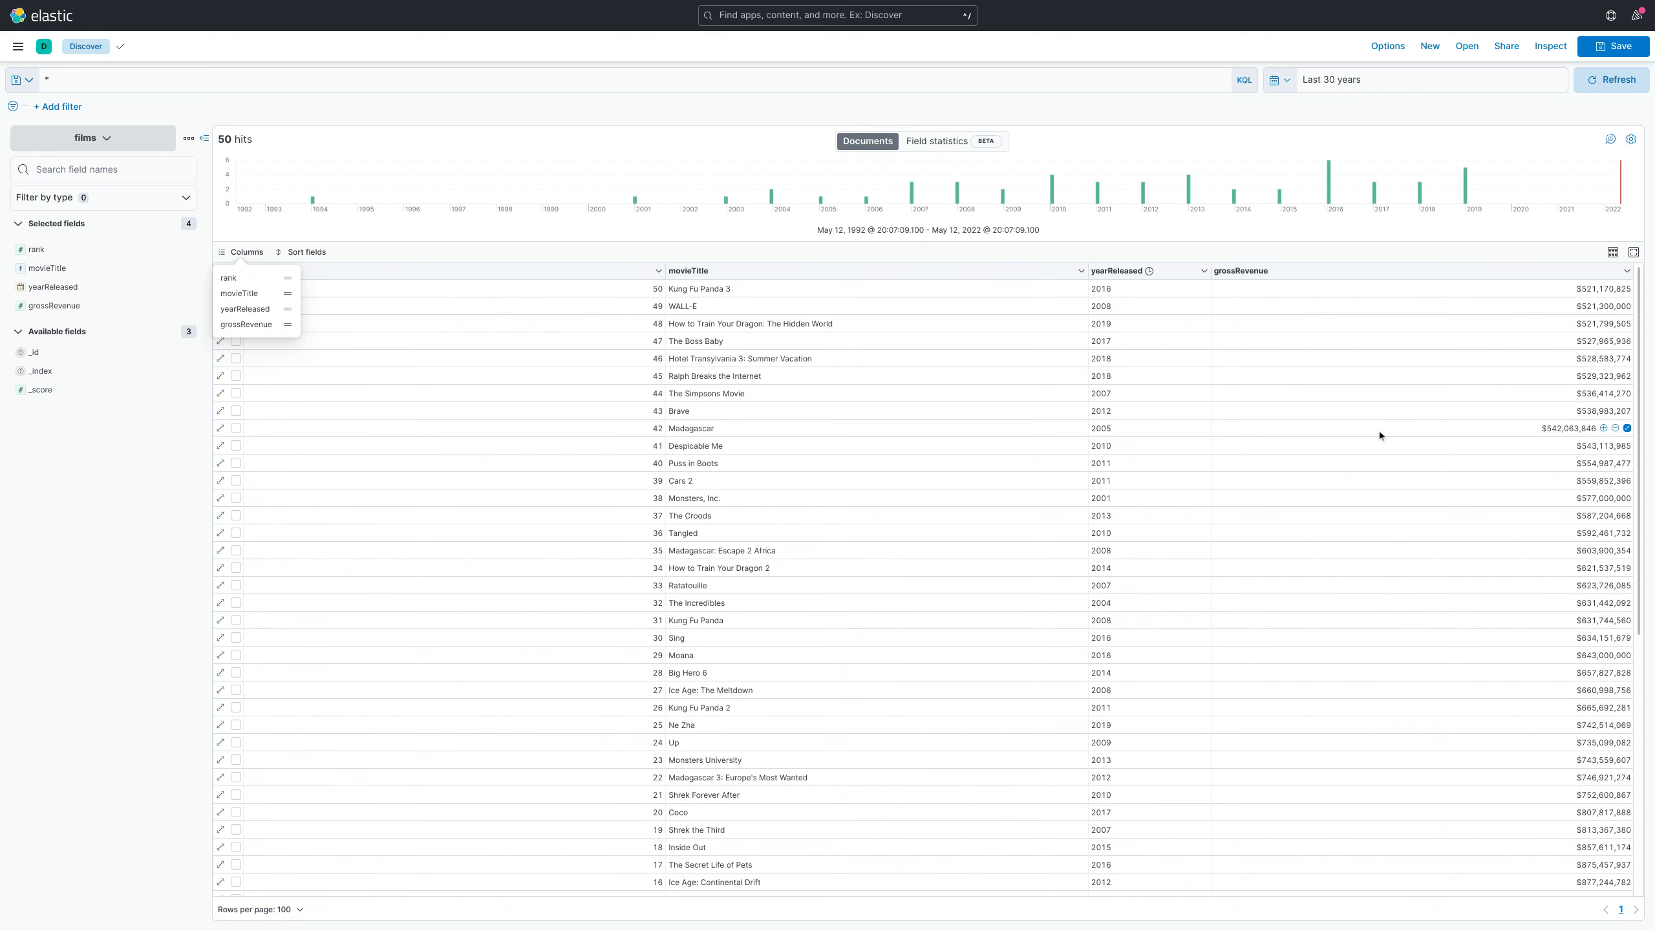
# Save the search with the title Films-Search-List.
pyautogui.click(1604, 59)
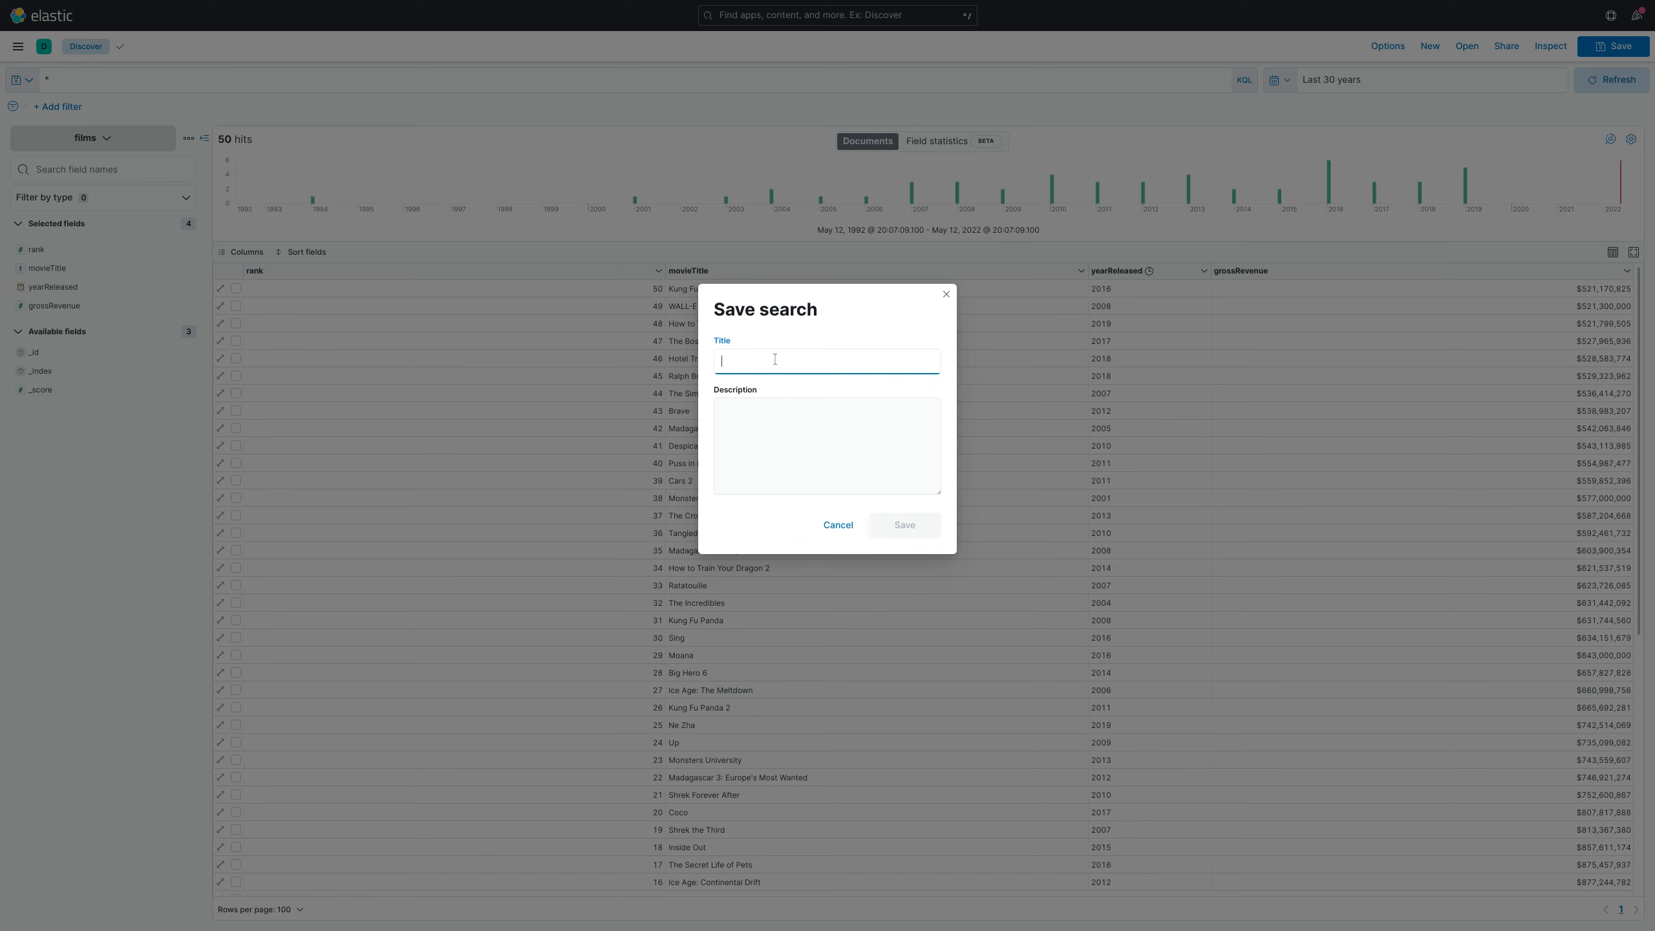
pyautogui.write('Fi')
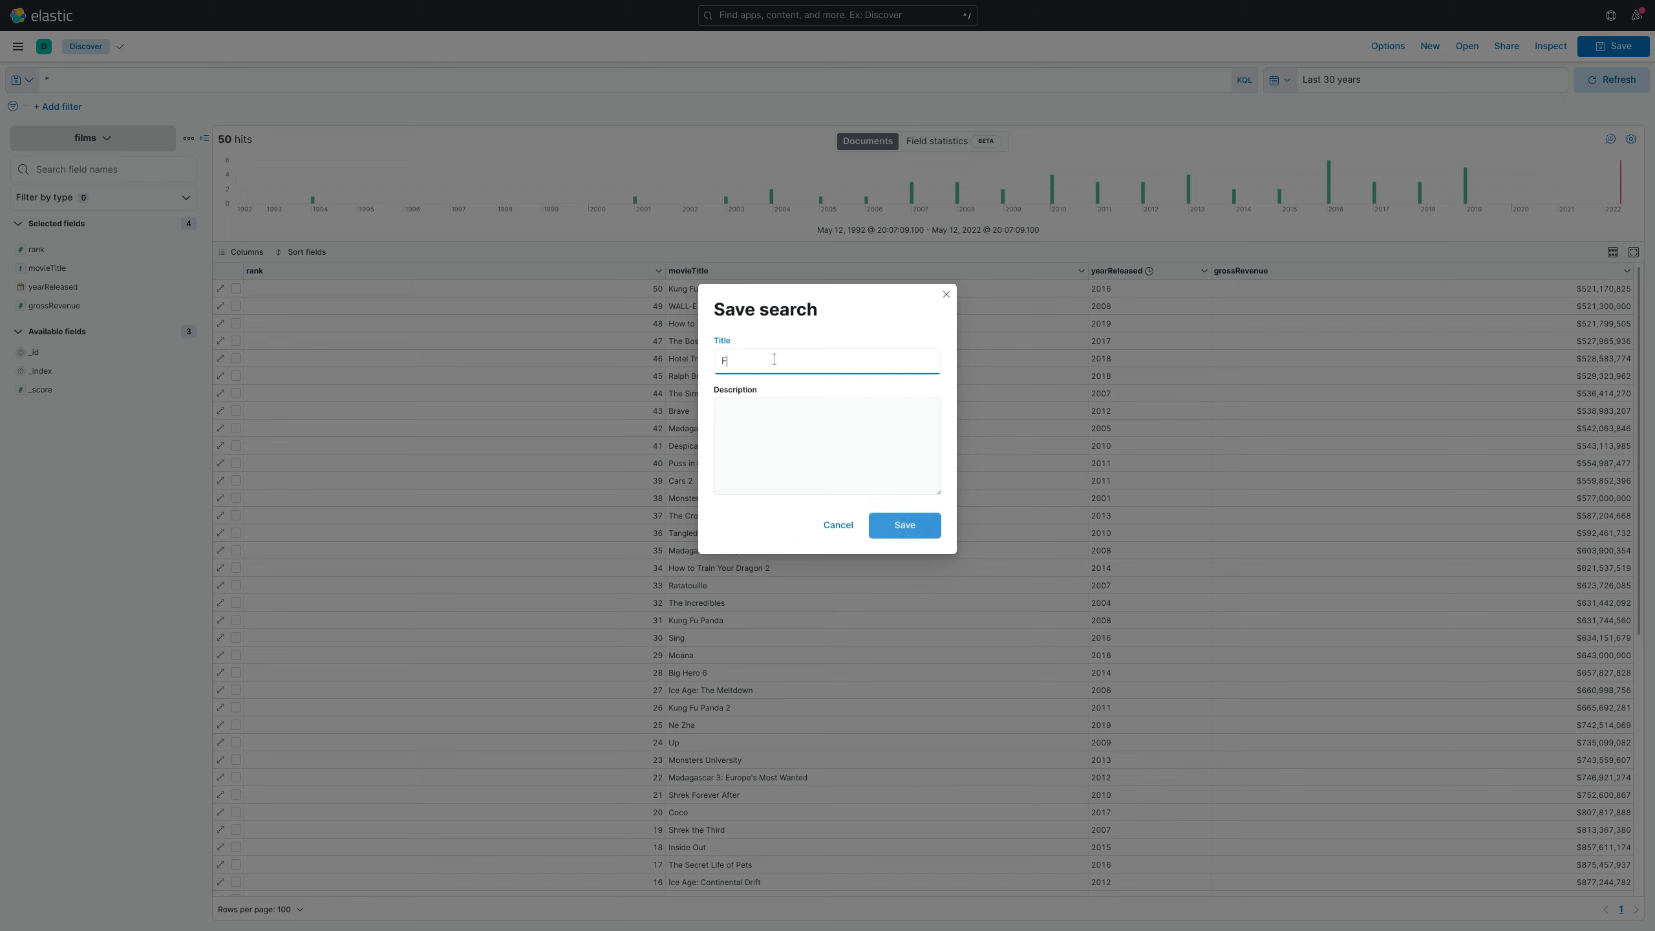
pyautogui.write('lms-Search-List')
pyautogui.click(910, 525)
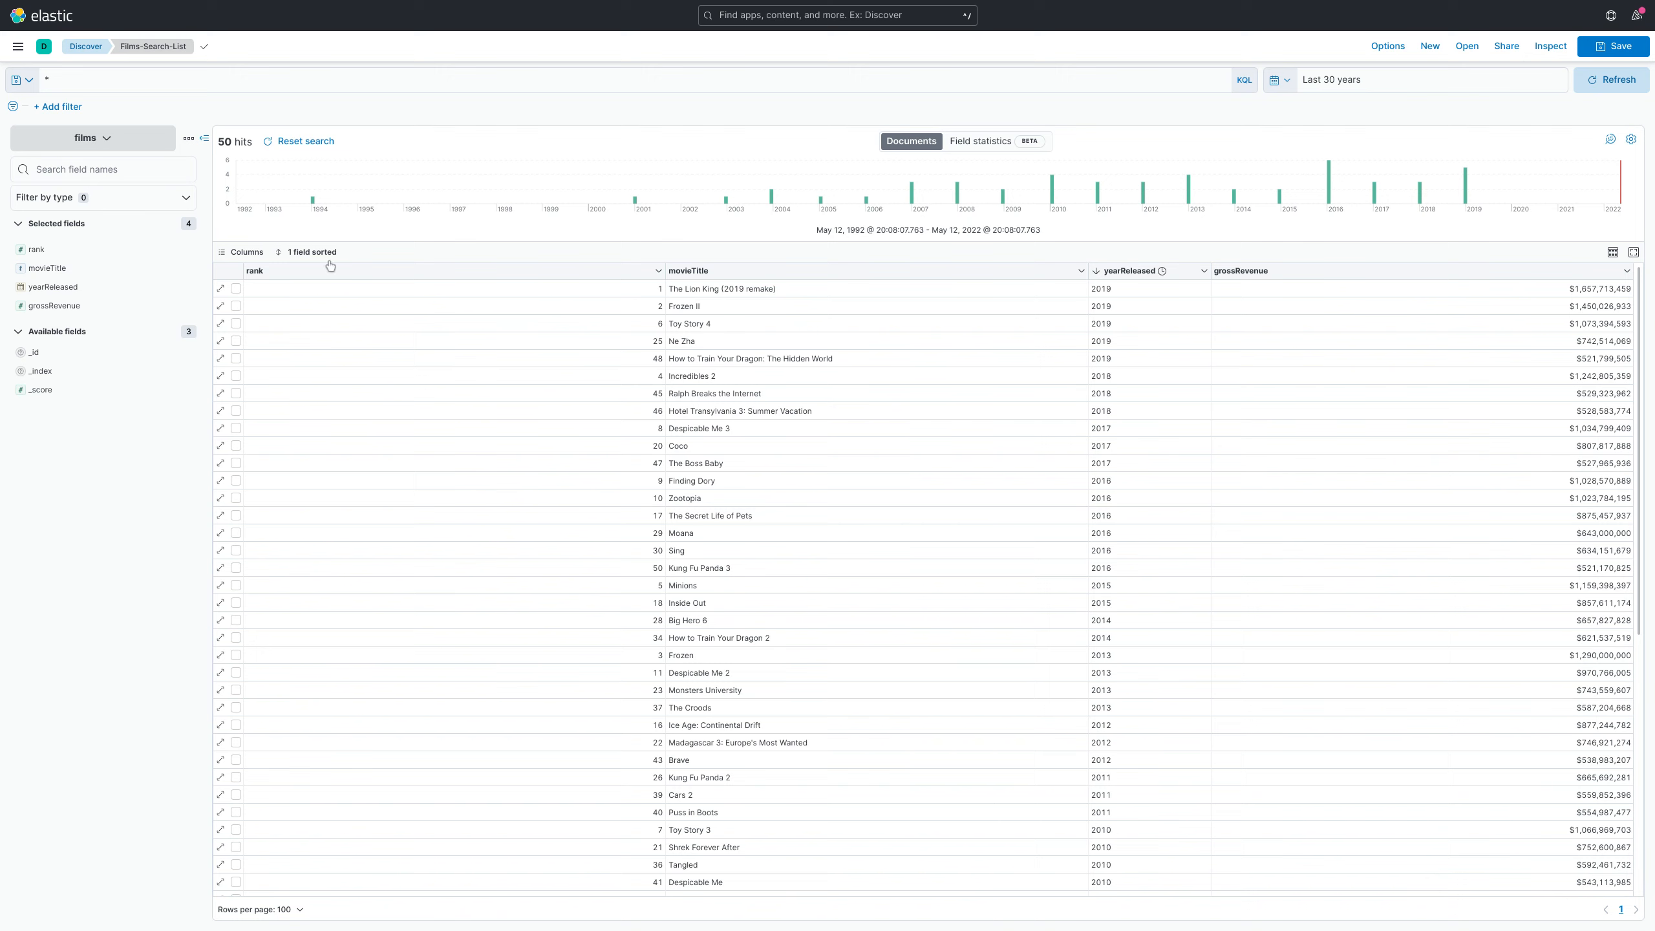
# Open the yearReleased field in Lens from the field statistics and change the chart to Bar vertical stacked.
pyautogui.click(981, 141)
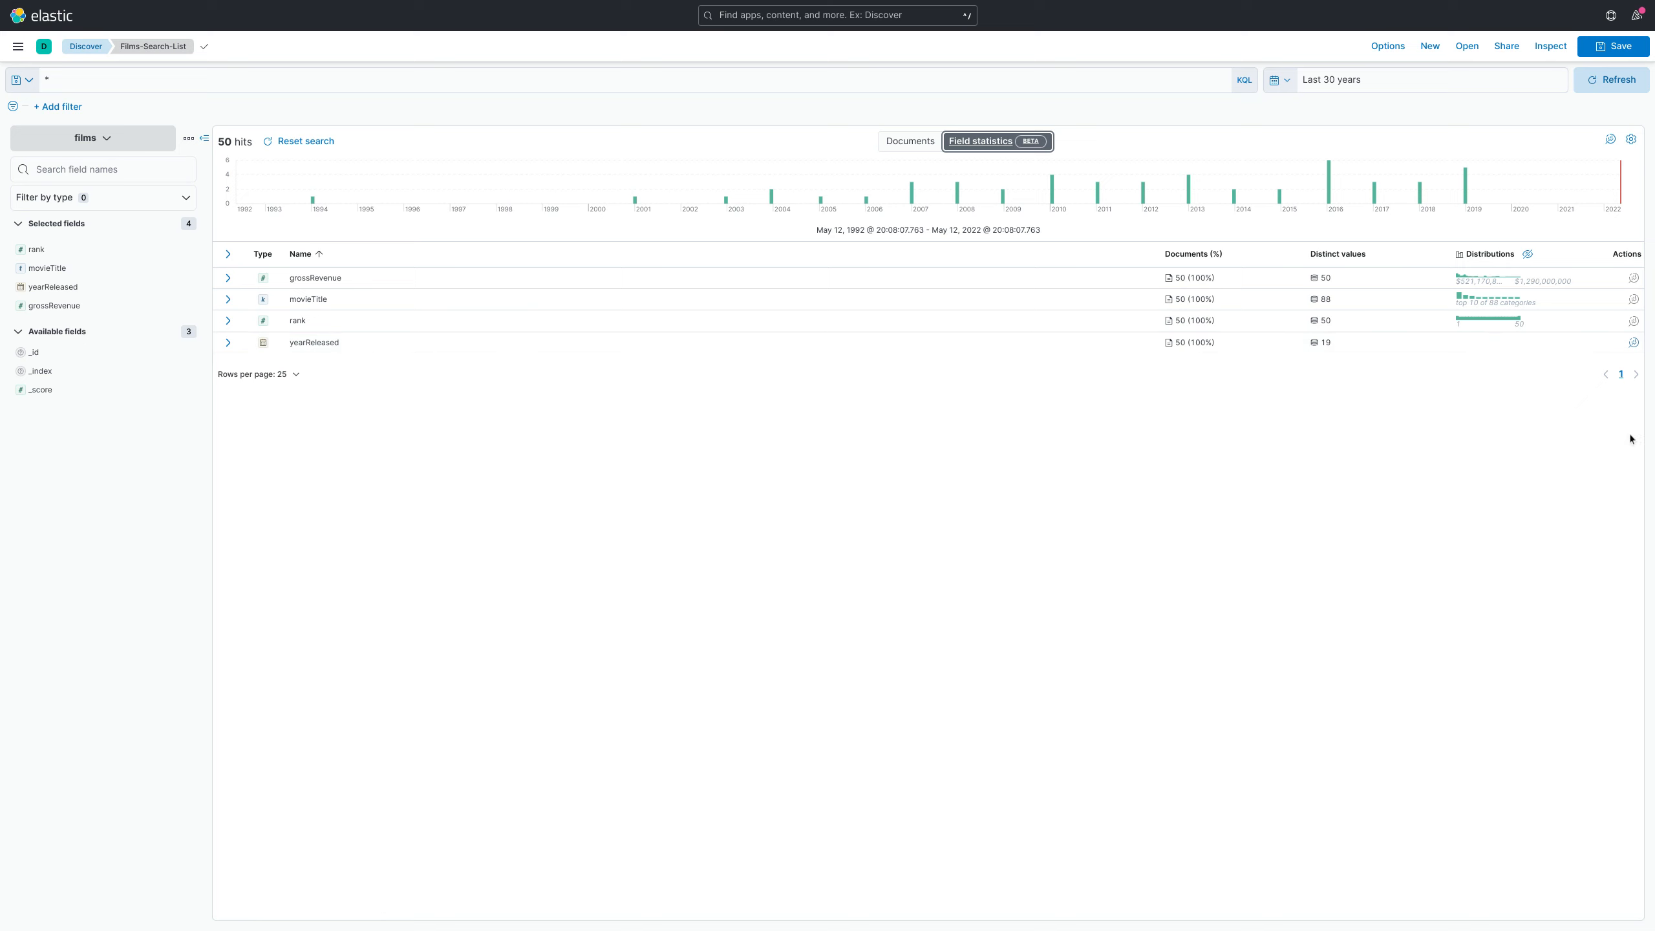
pyautogui.click(1634, 342)
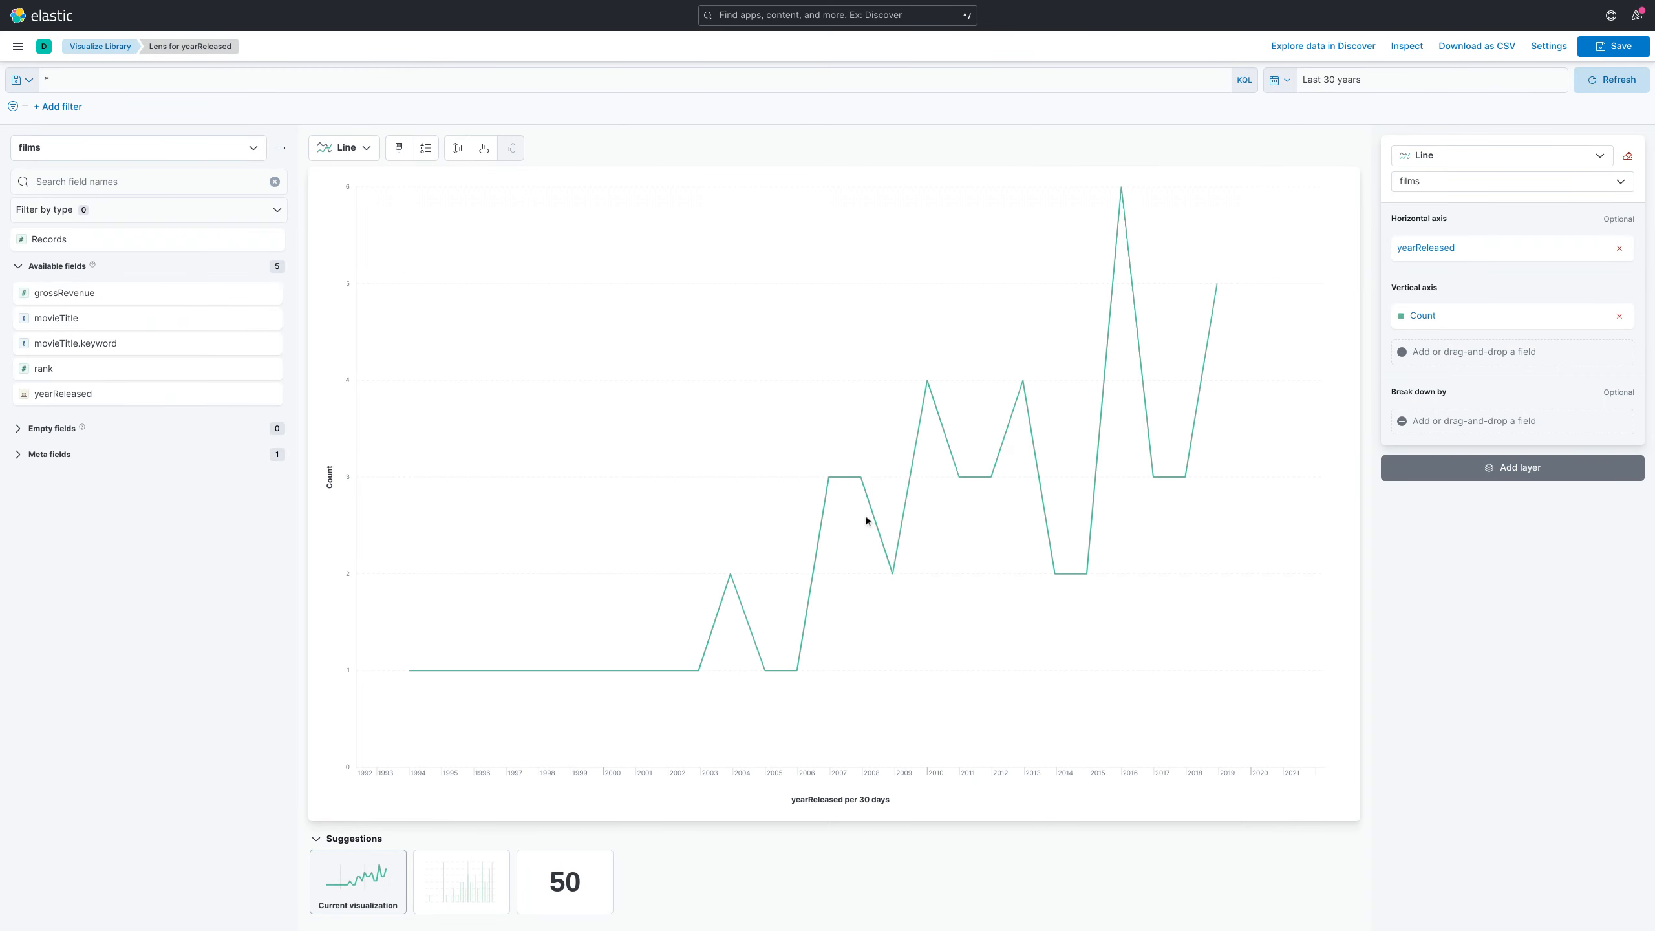
pyautogui.click(344, 147)
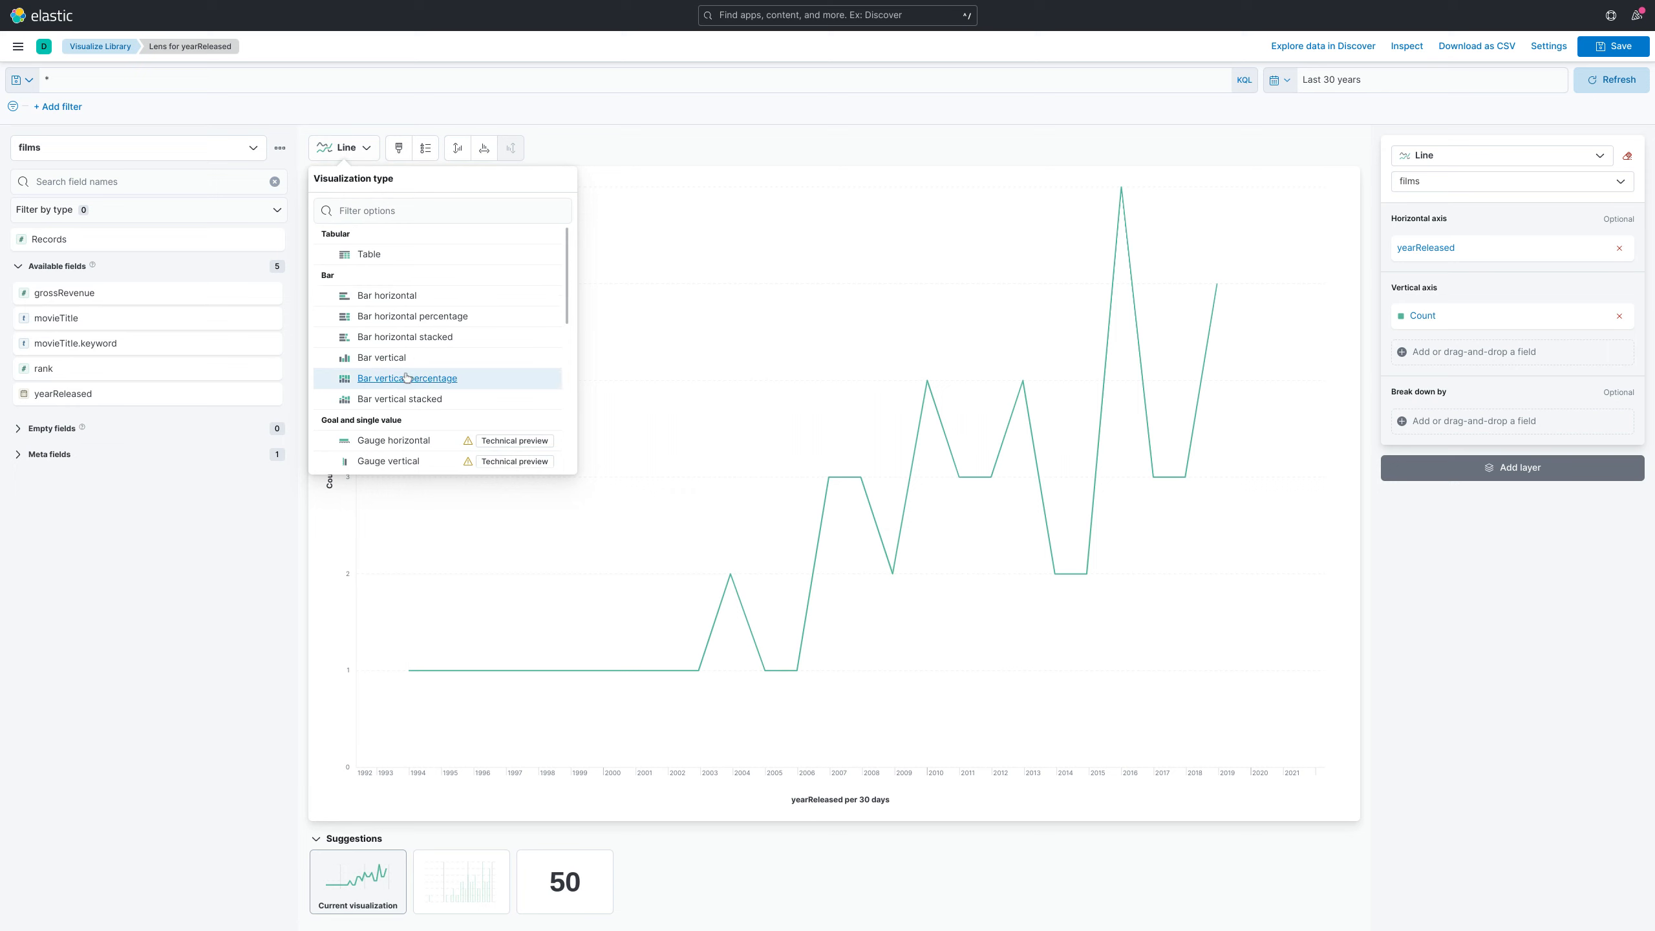
pyautogui.click(454, 398)
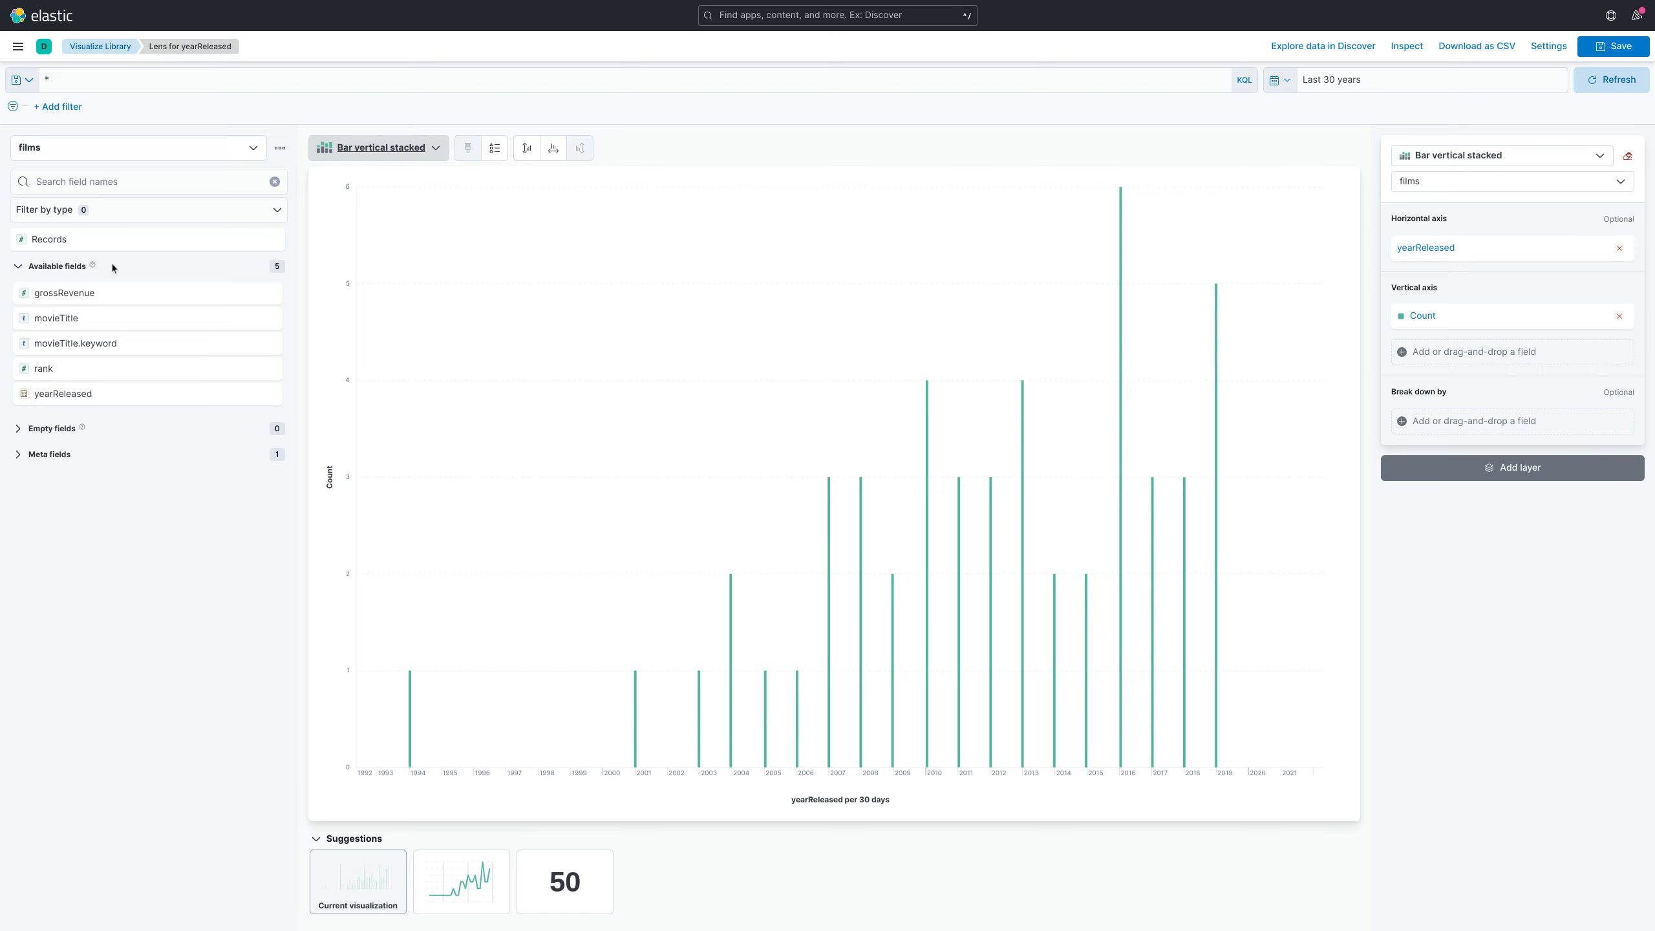
# Break down the chart by movieTitle.keyword and set its number of top values to 52.
pyautogui.moveTo(93, 343); pyautogui.dragTo(1411, 422)
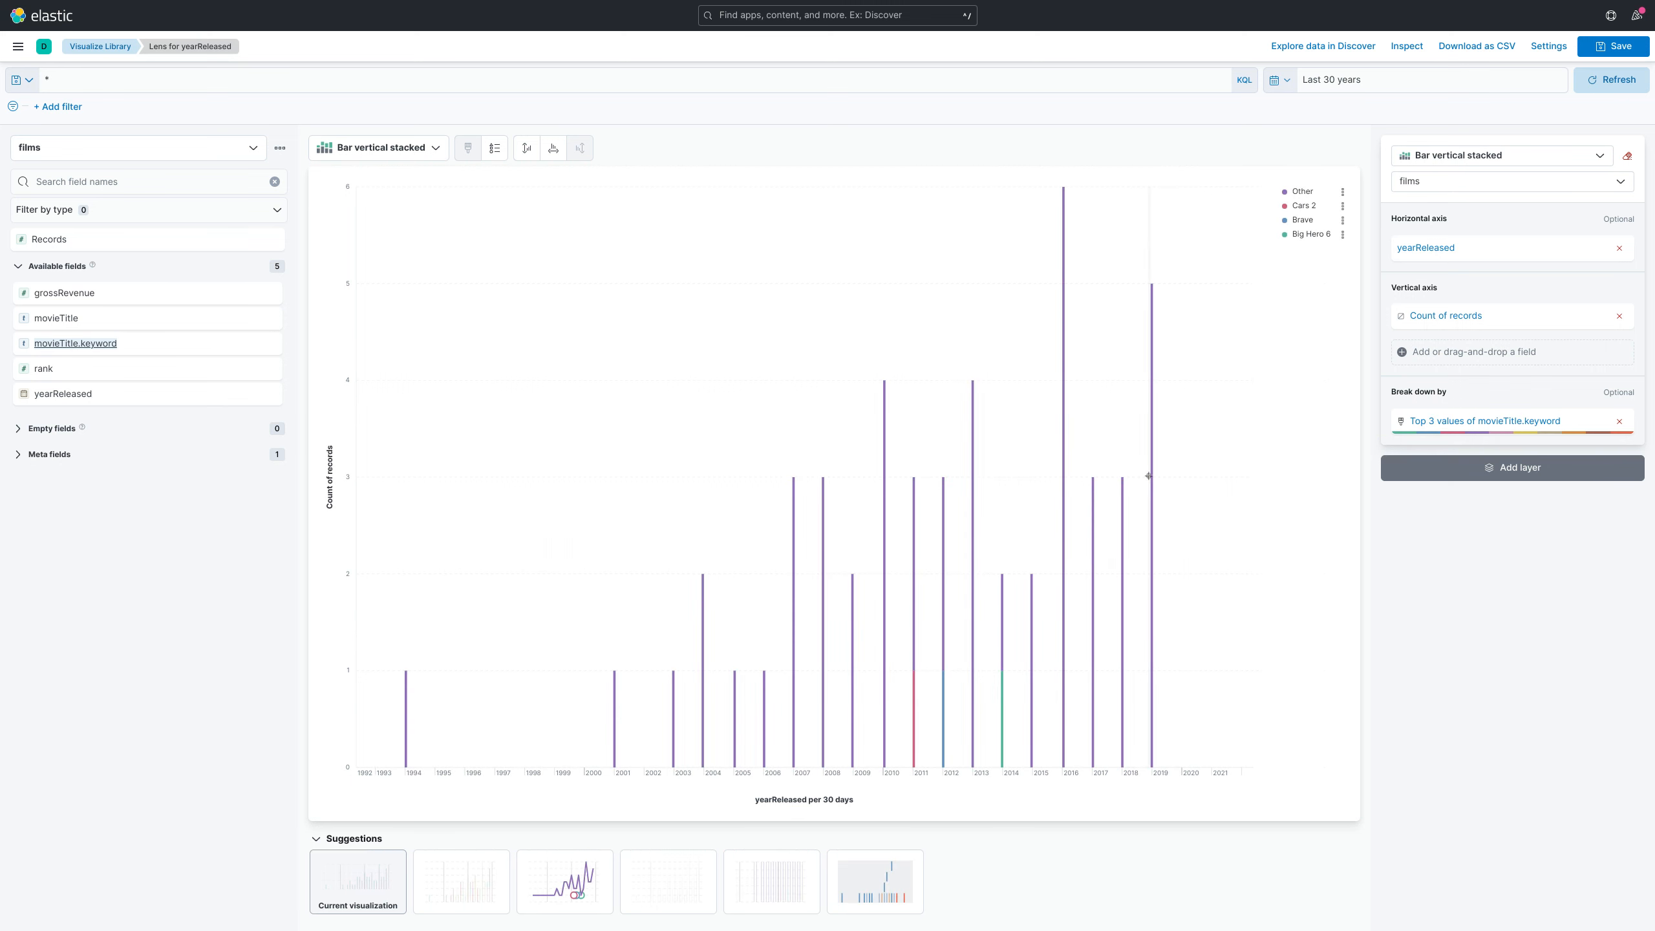
pyautogui.click(1480, 421)
pyautogui.moveTo(1411, 325); pyautogui.dragTo(1349, 311)
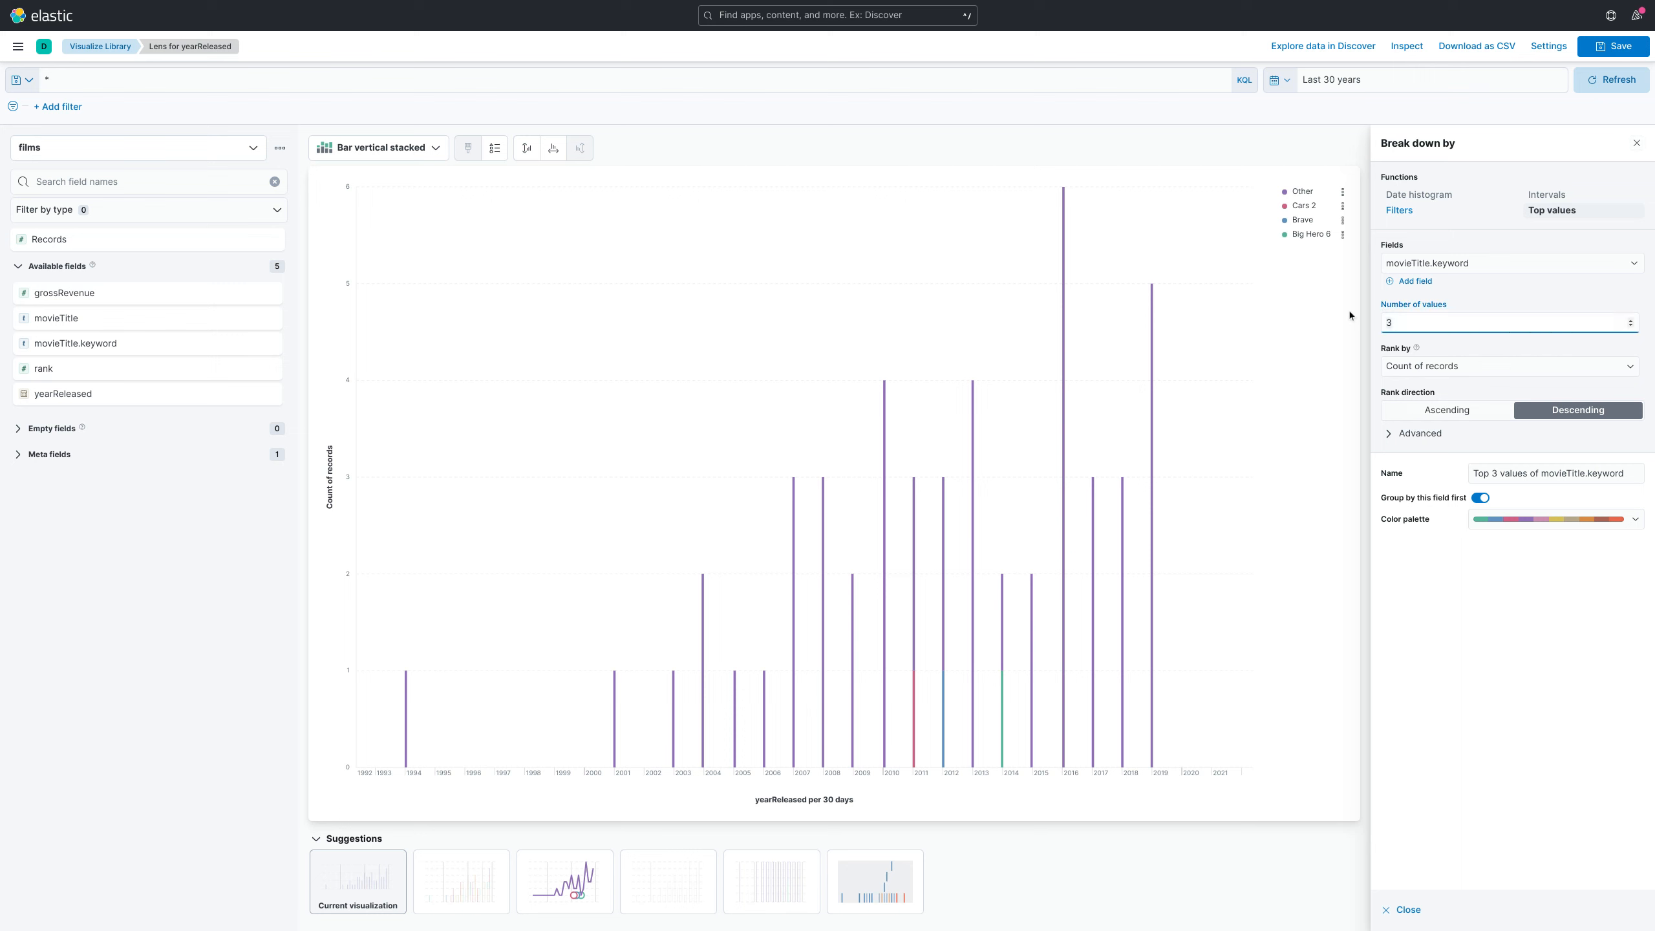
pyautogui.write('52')
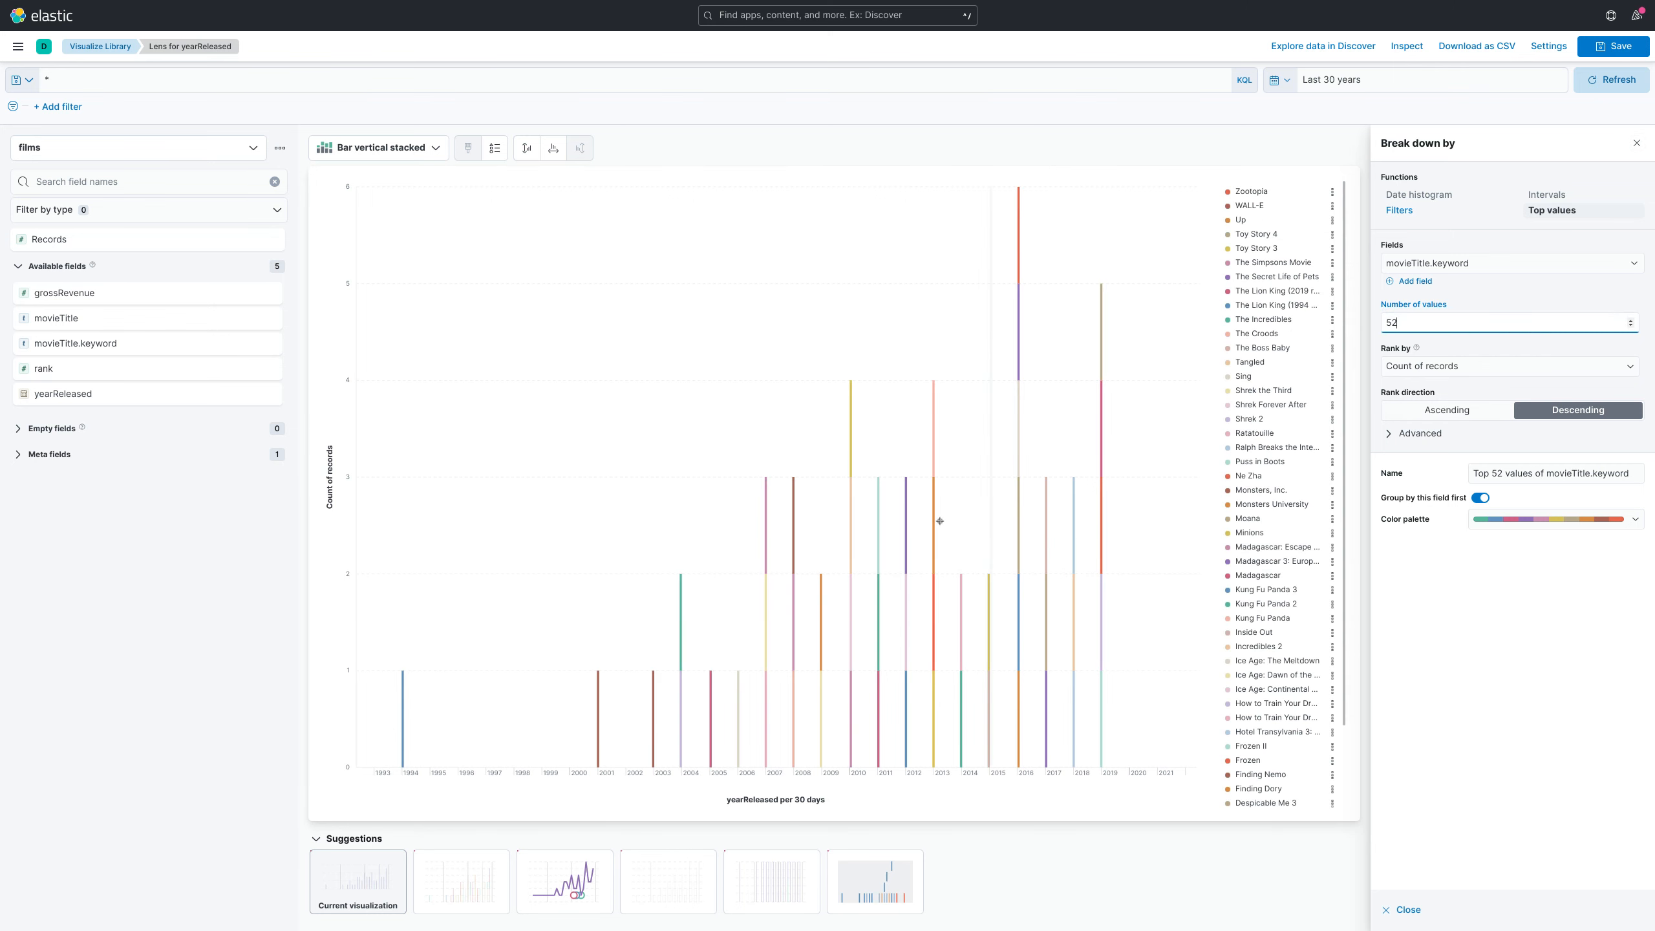
pyautogui.click(1424, 434)
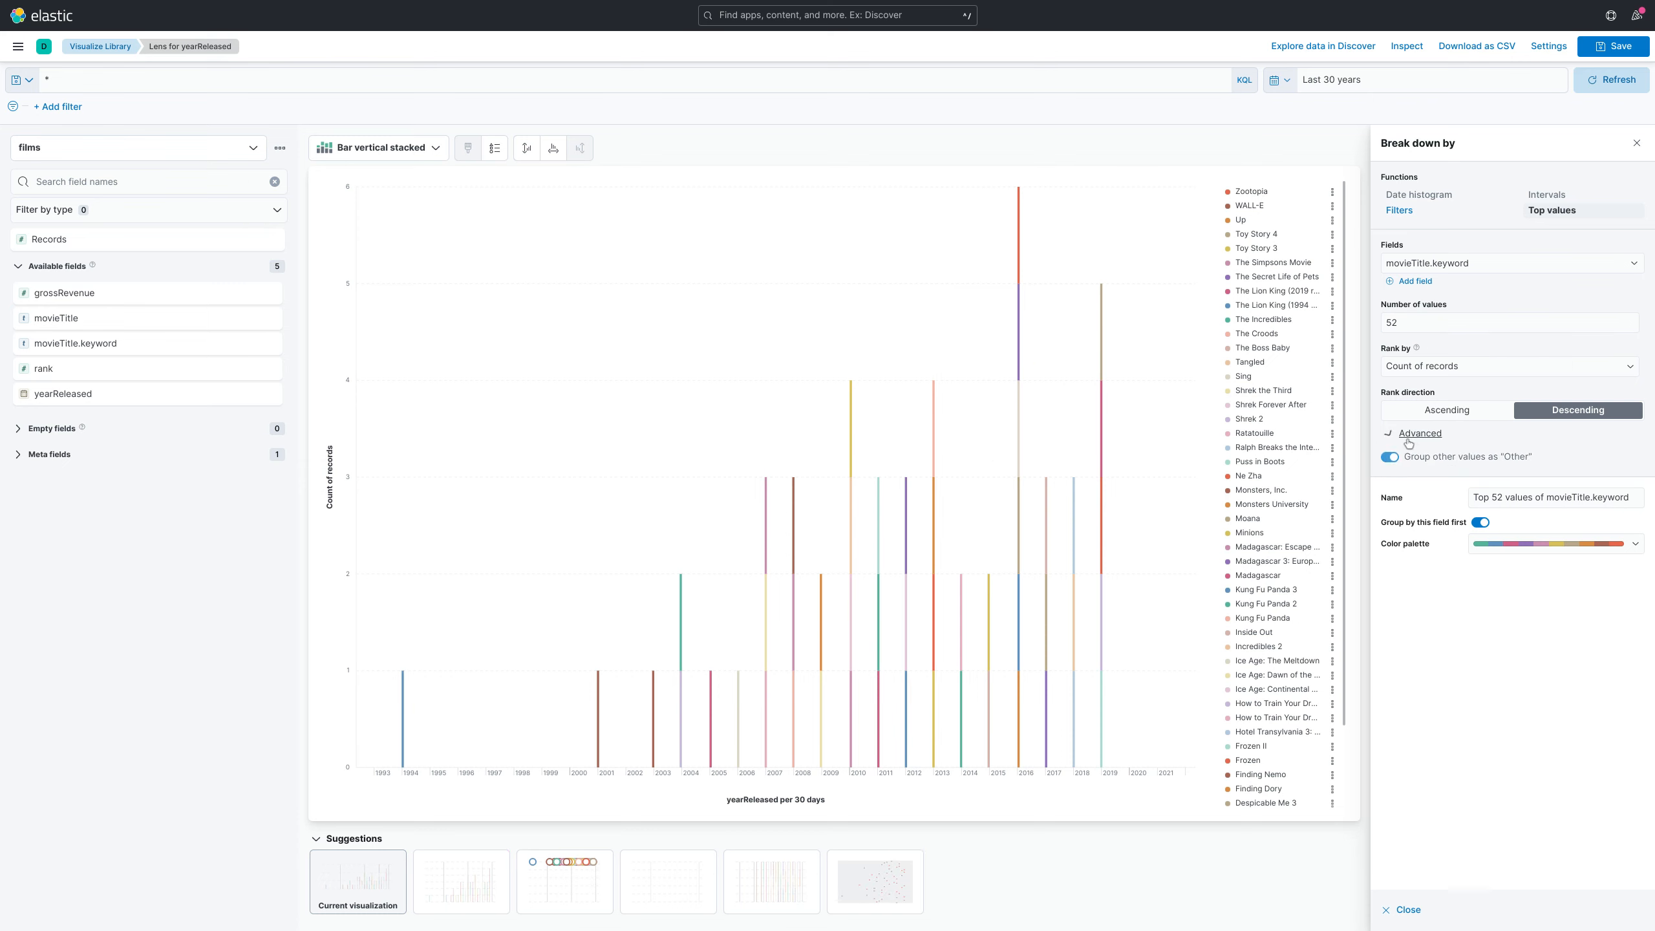
pyautogui.click(1426, 435)
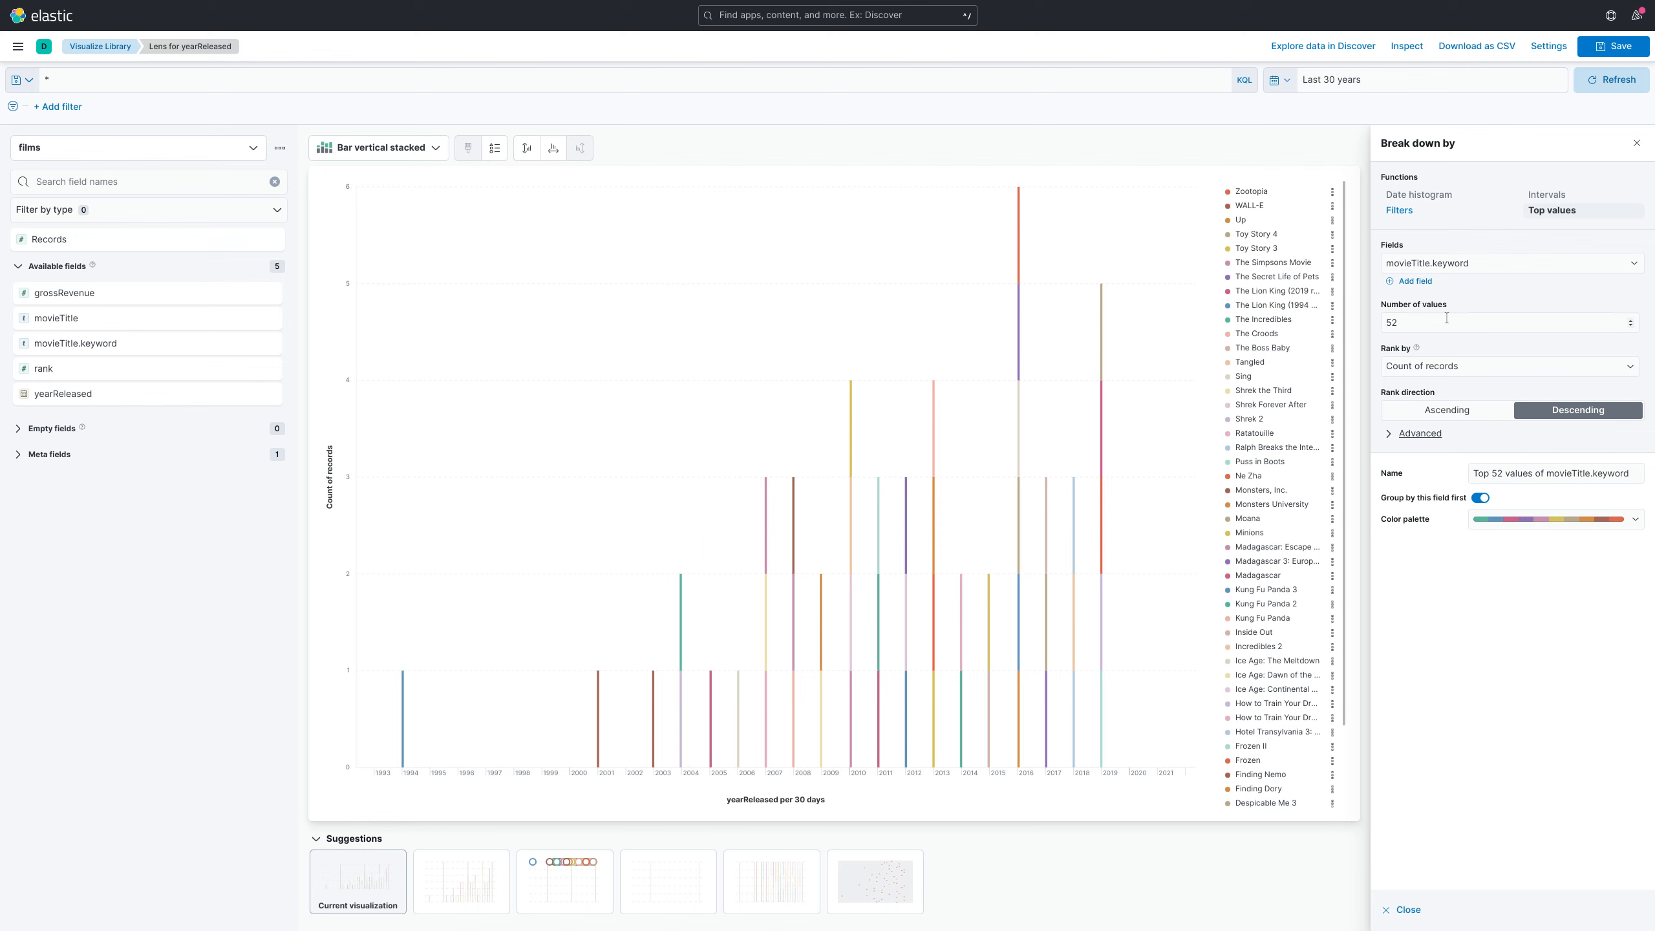
pyautogui.click(1636, 143)
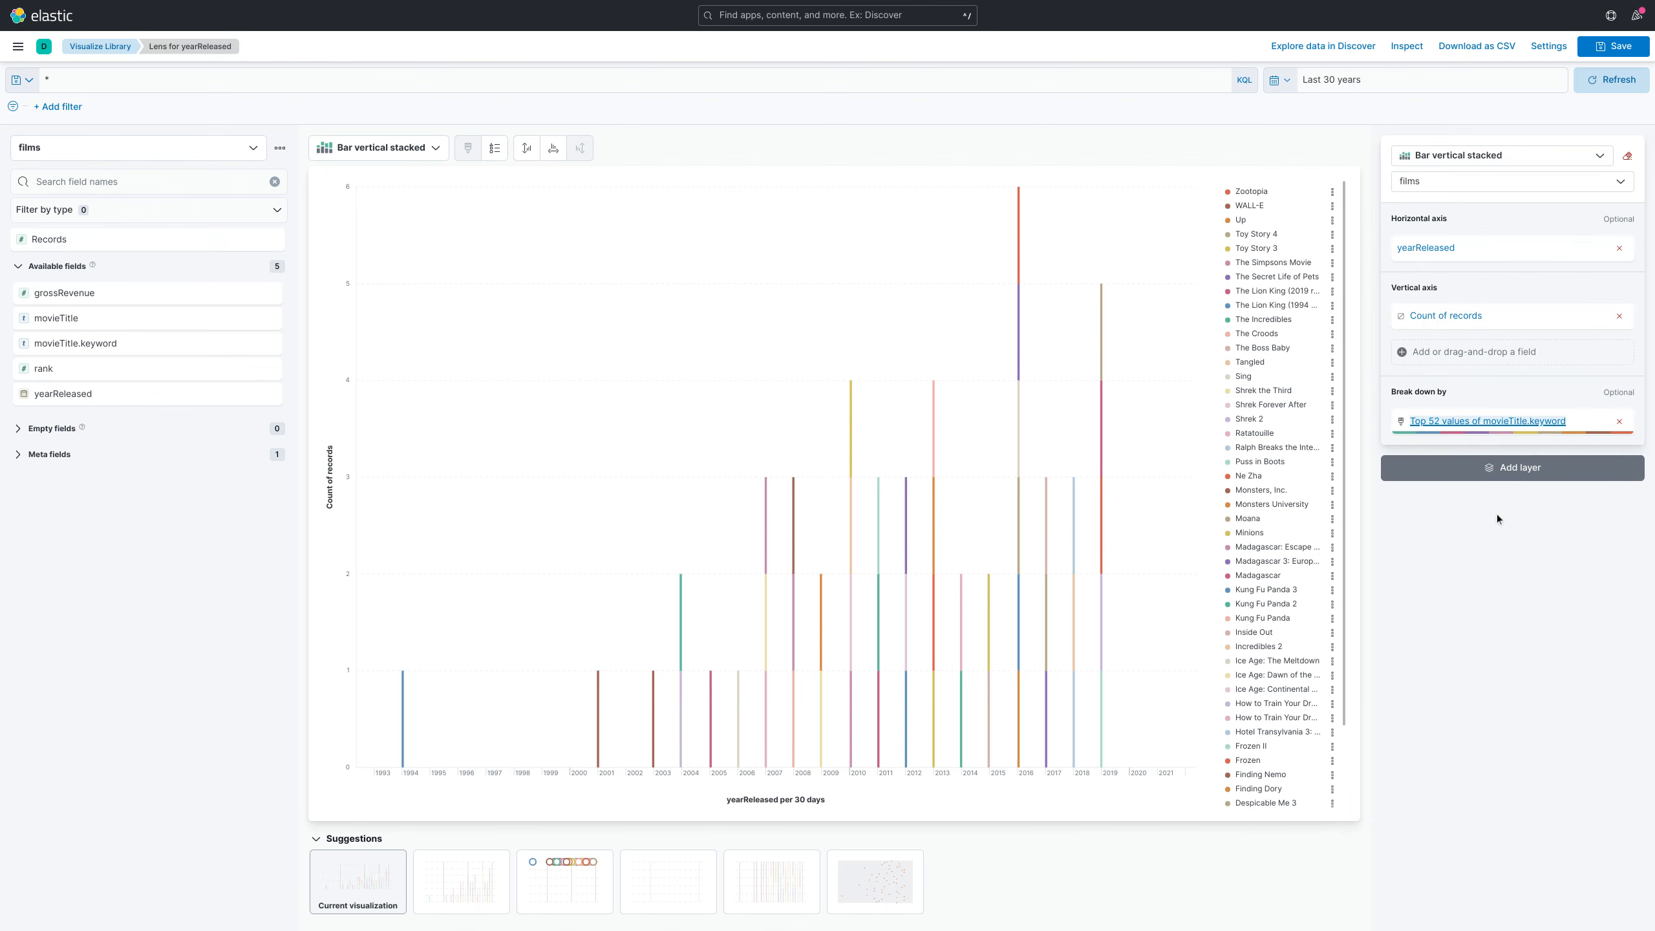
# Hide the legend of the stacked bar chart.
pyautogui.click(1535, 165)
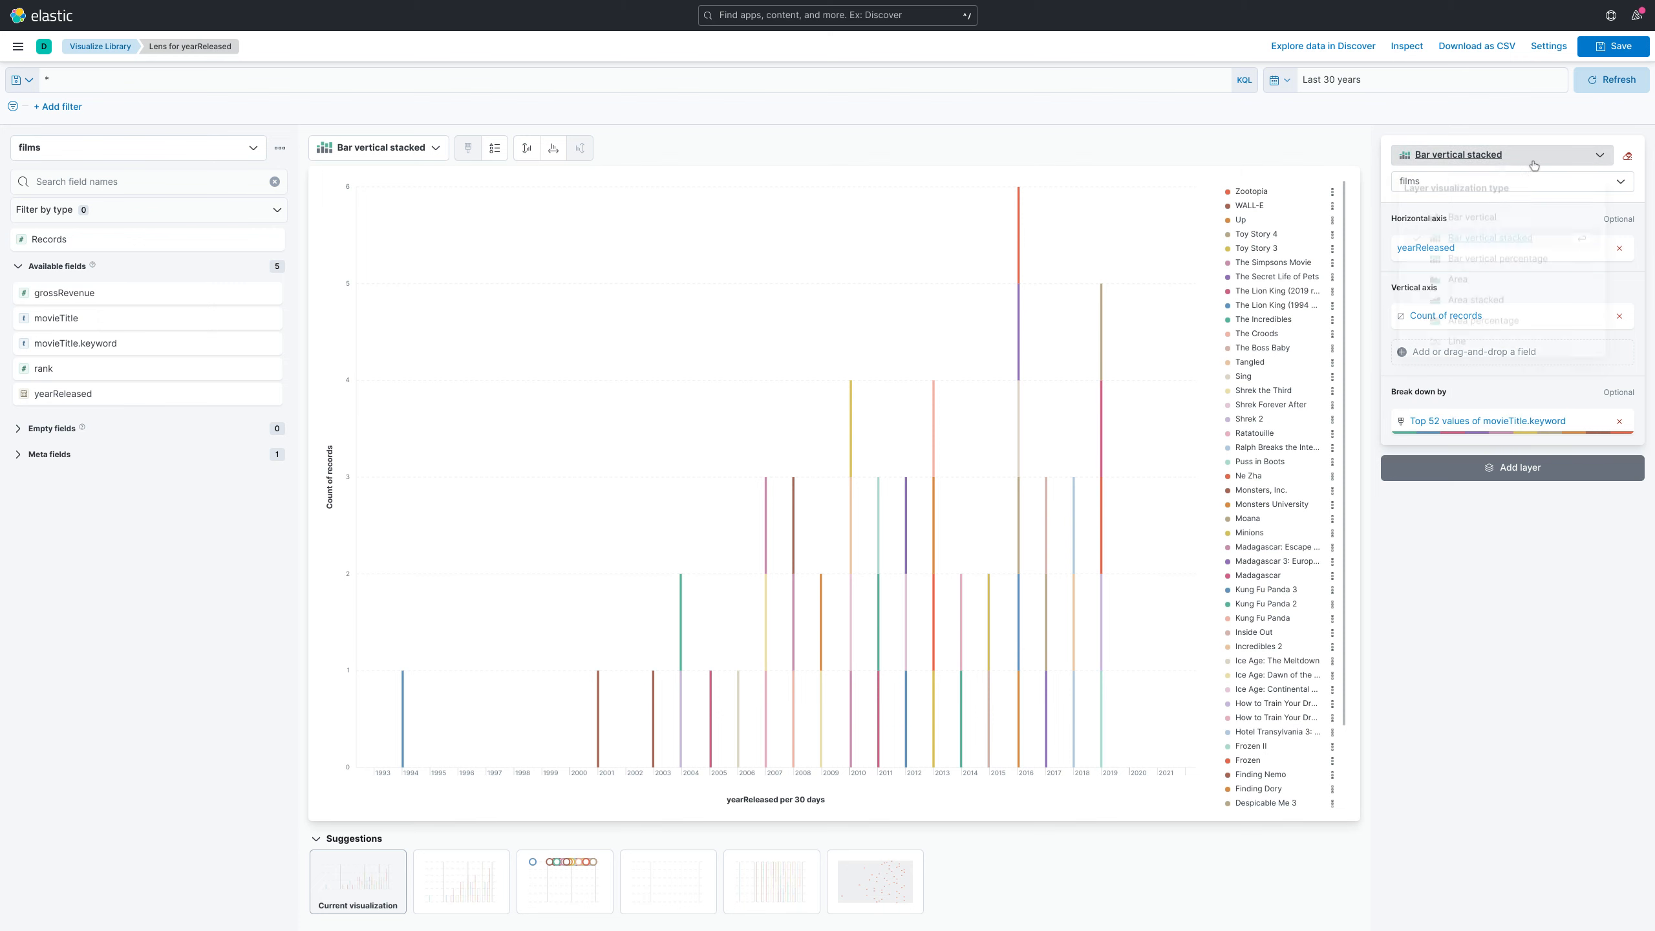
pyautogui.click(1535, 165)
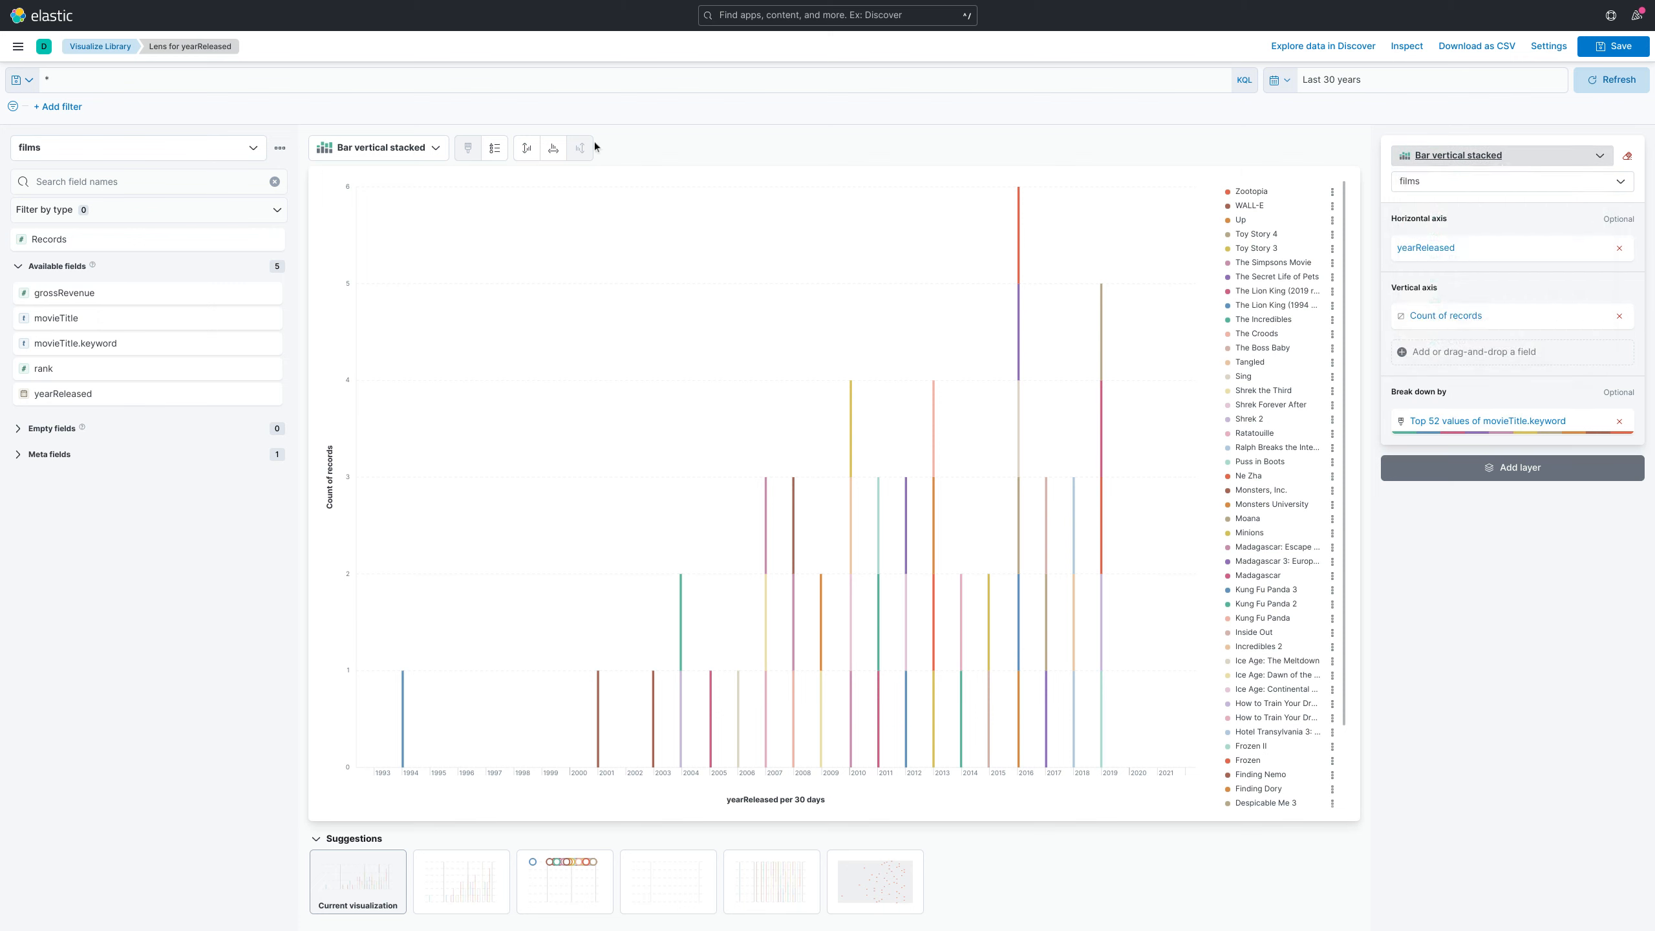
pyautogui.click(495, 150)
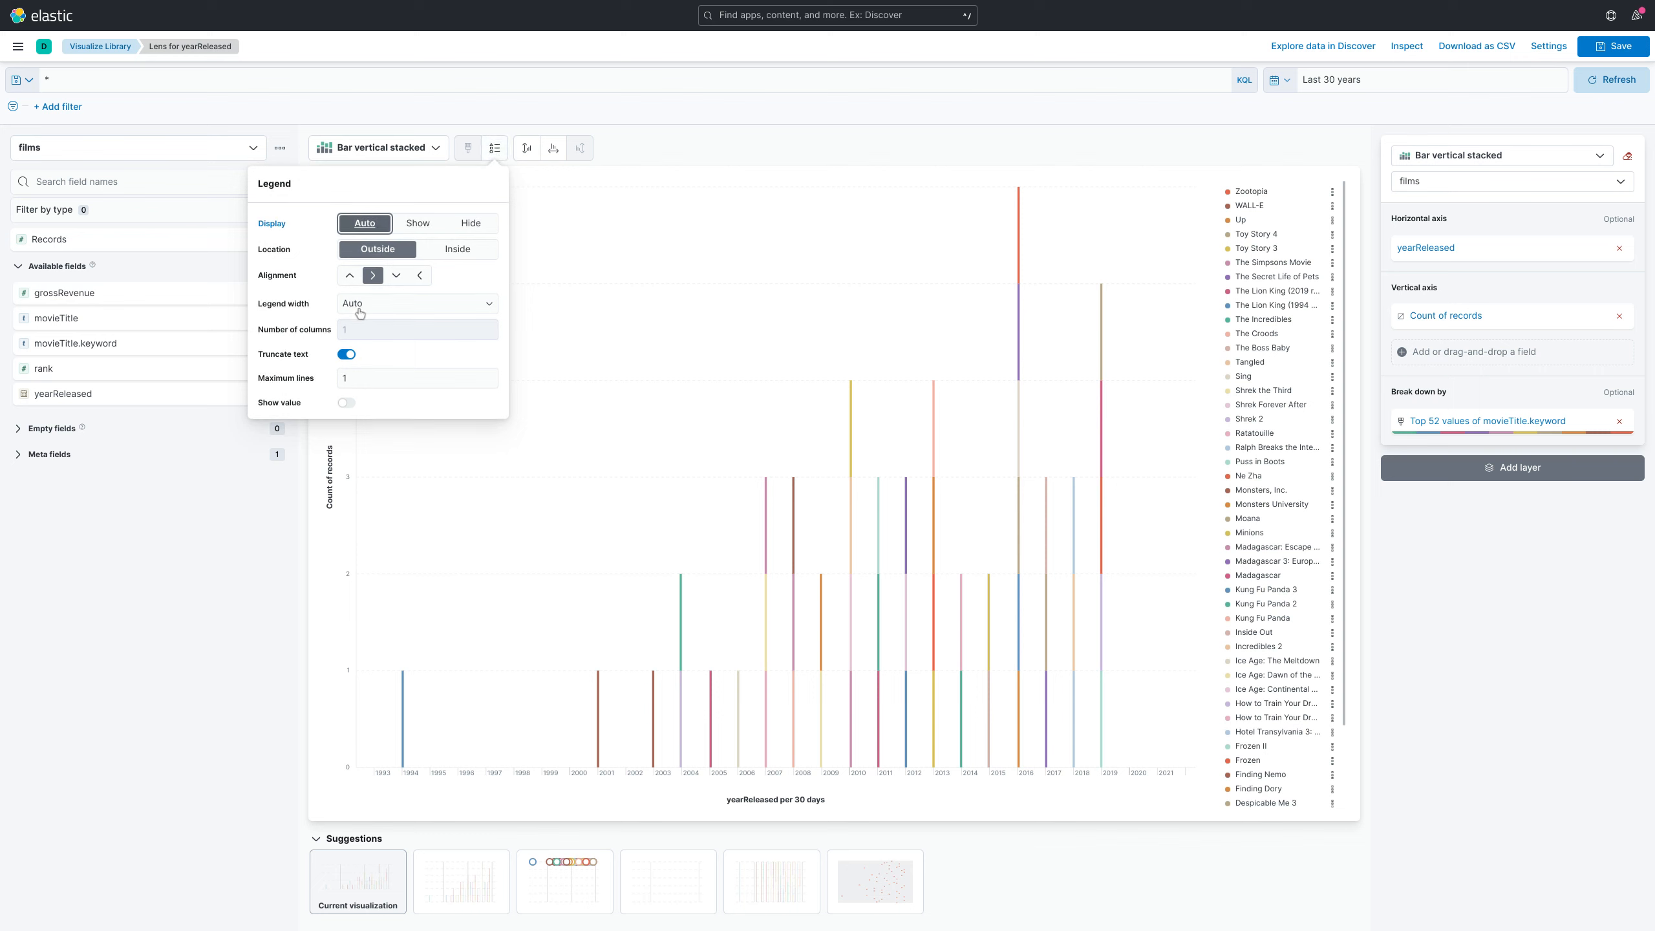
pyautogui.click(473, 225)
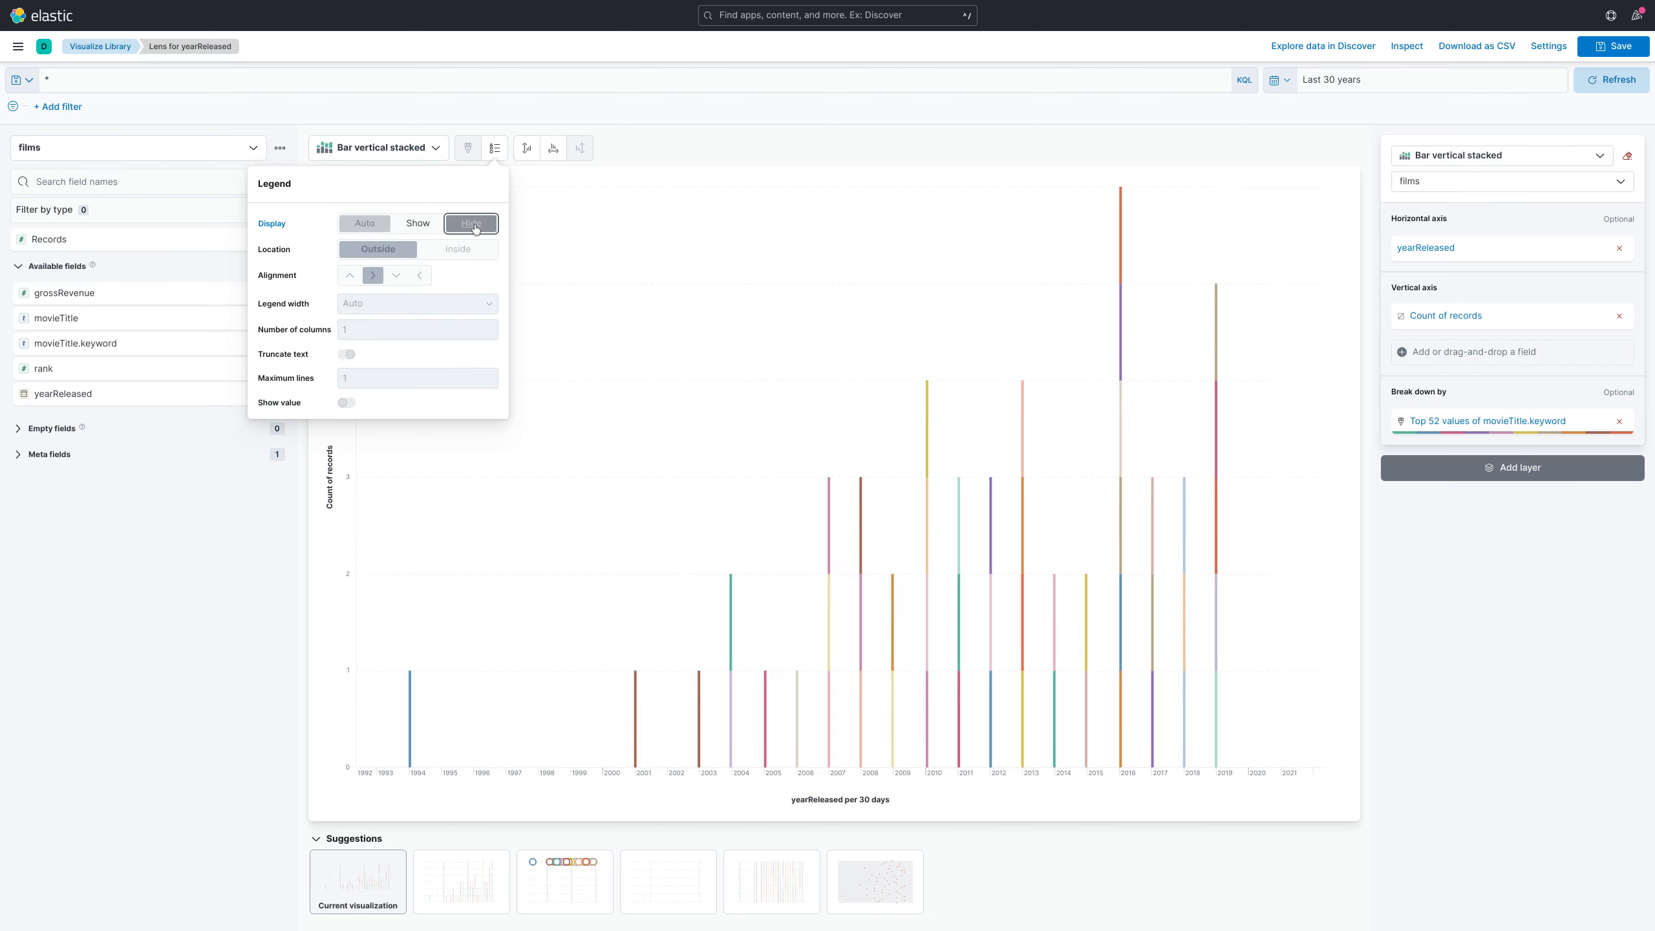
pyautogui.click(552, 150)
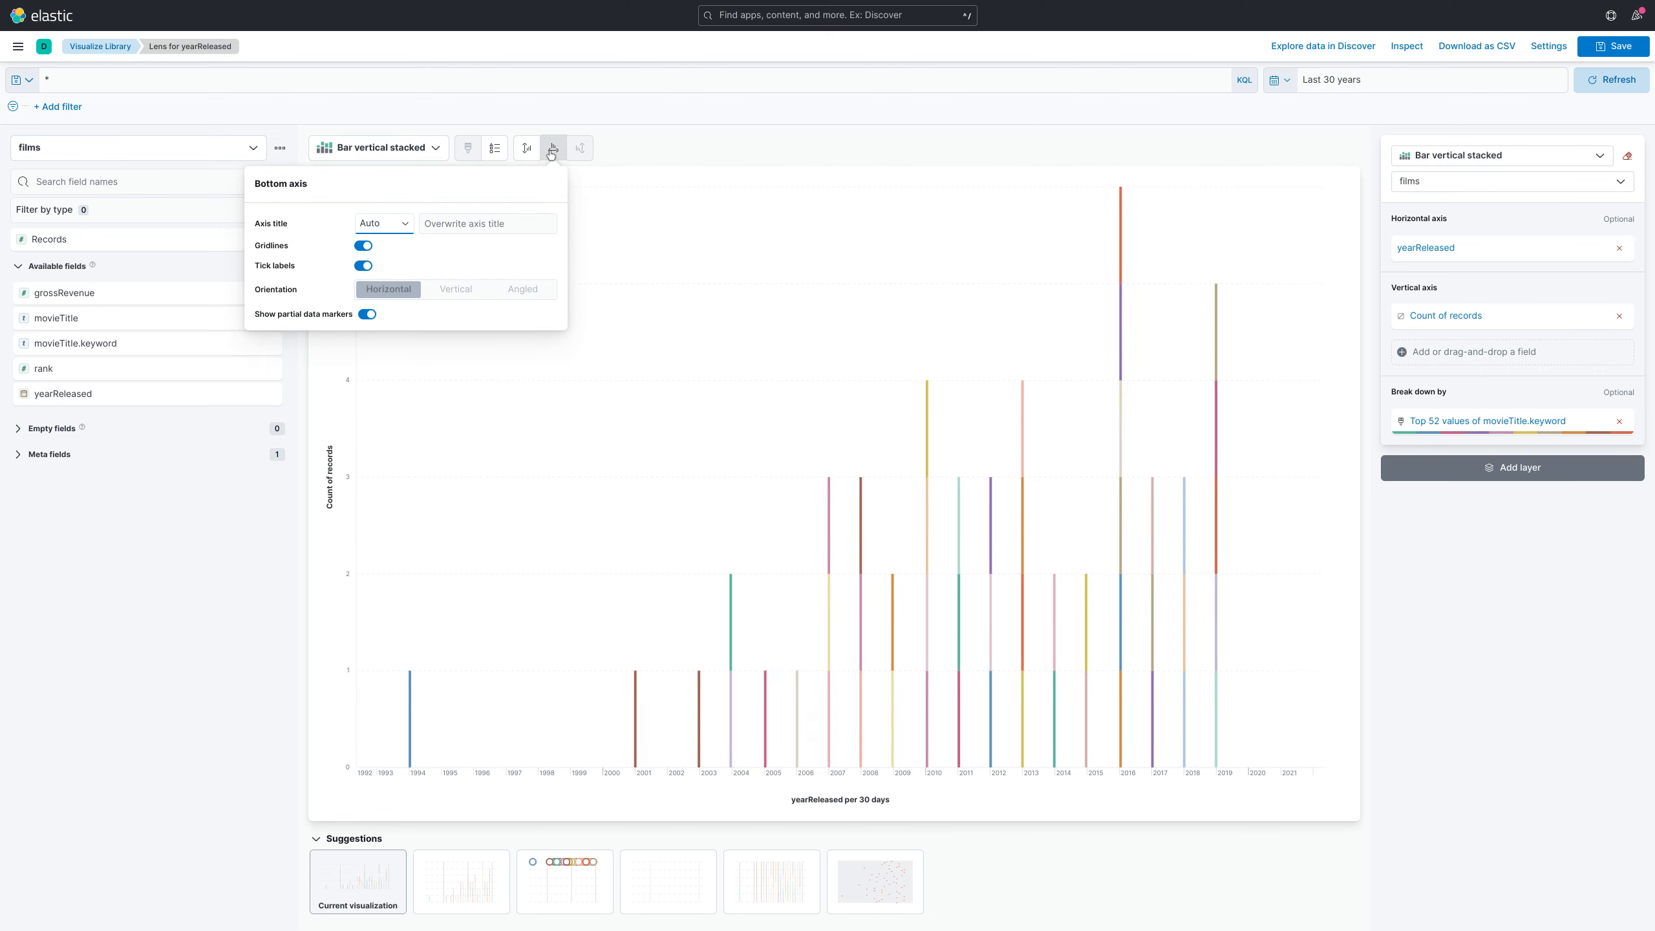
pyautogui.click(525, 150)
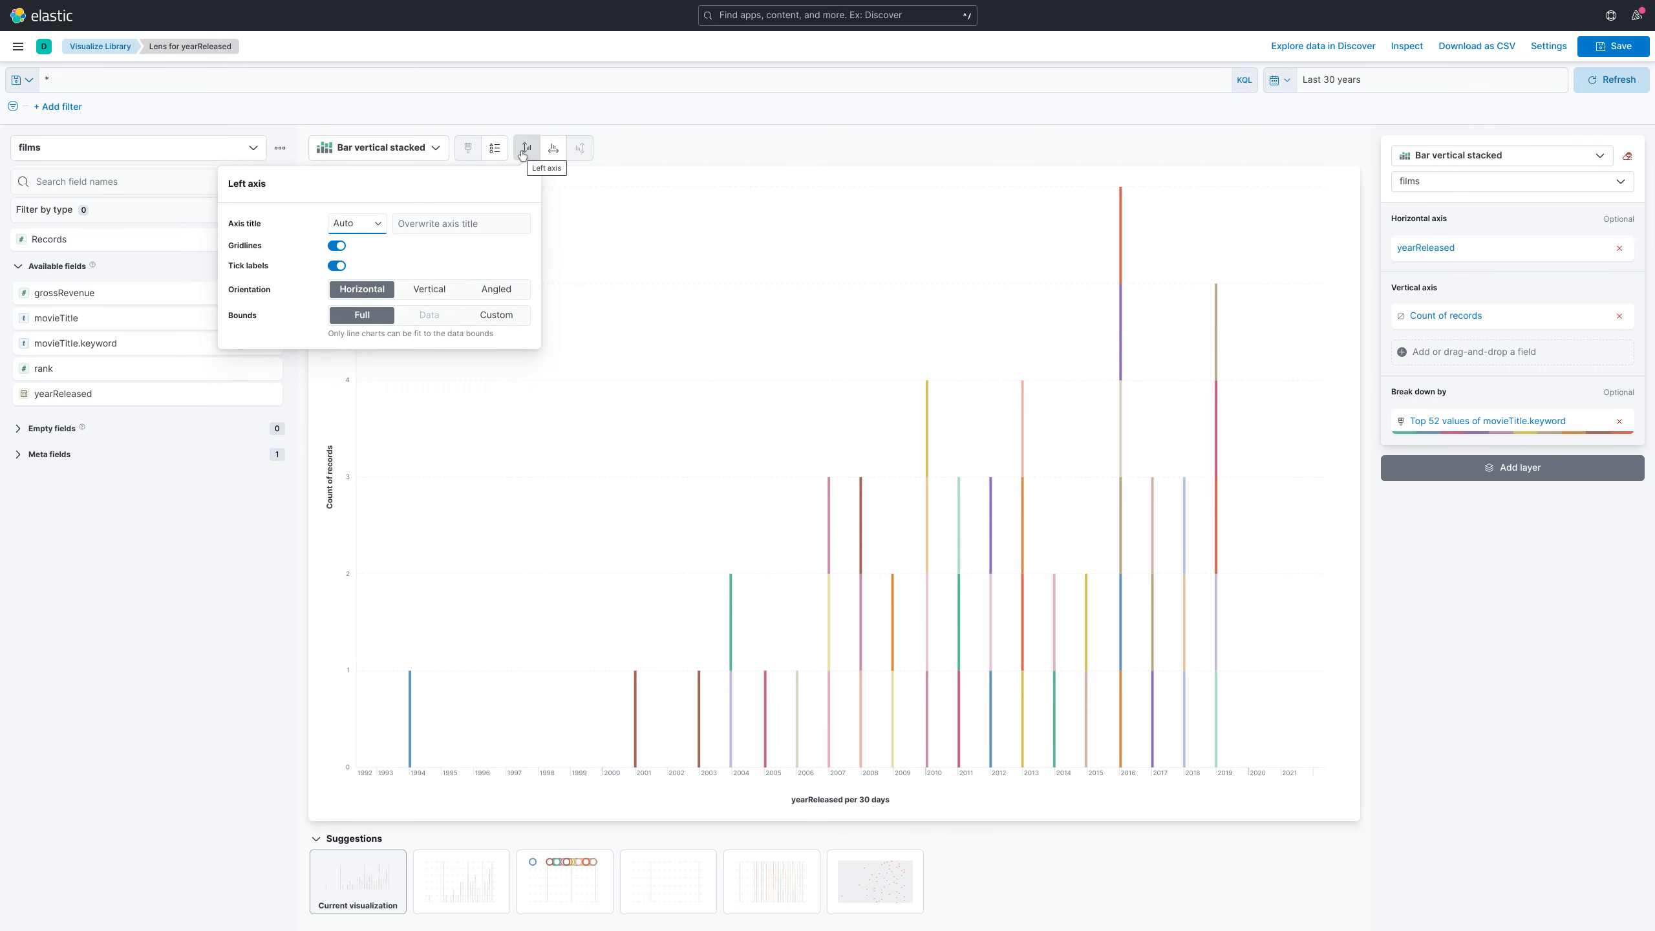
pyautogui.click(1043, 147)
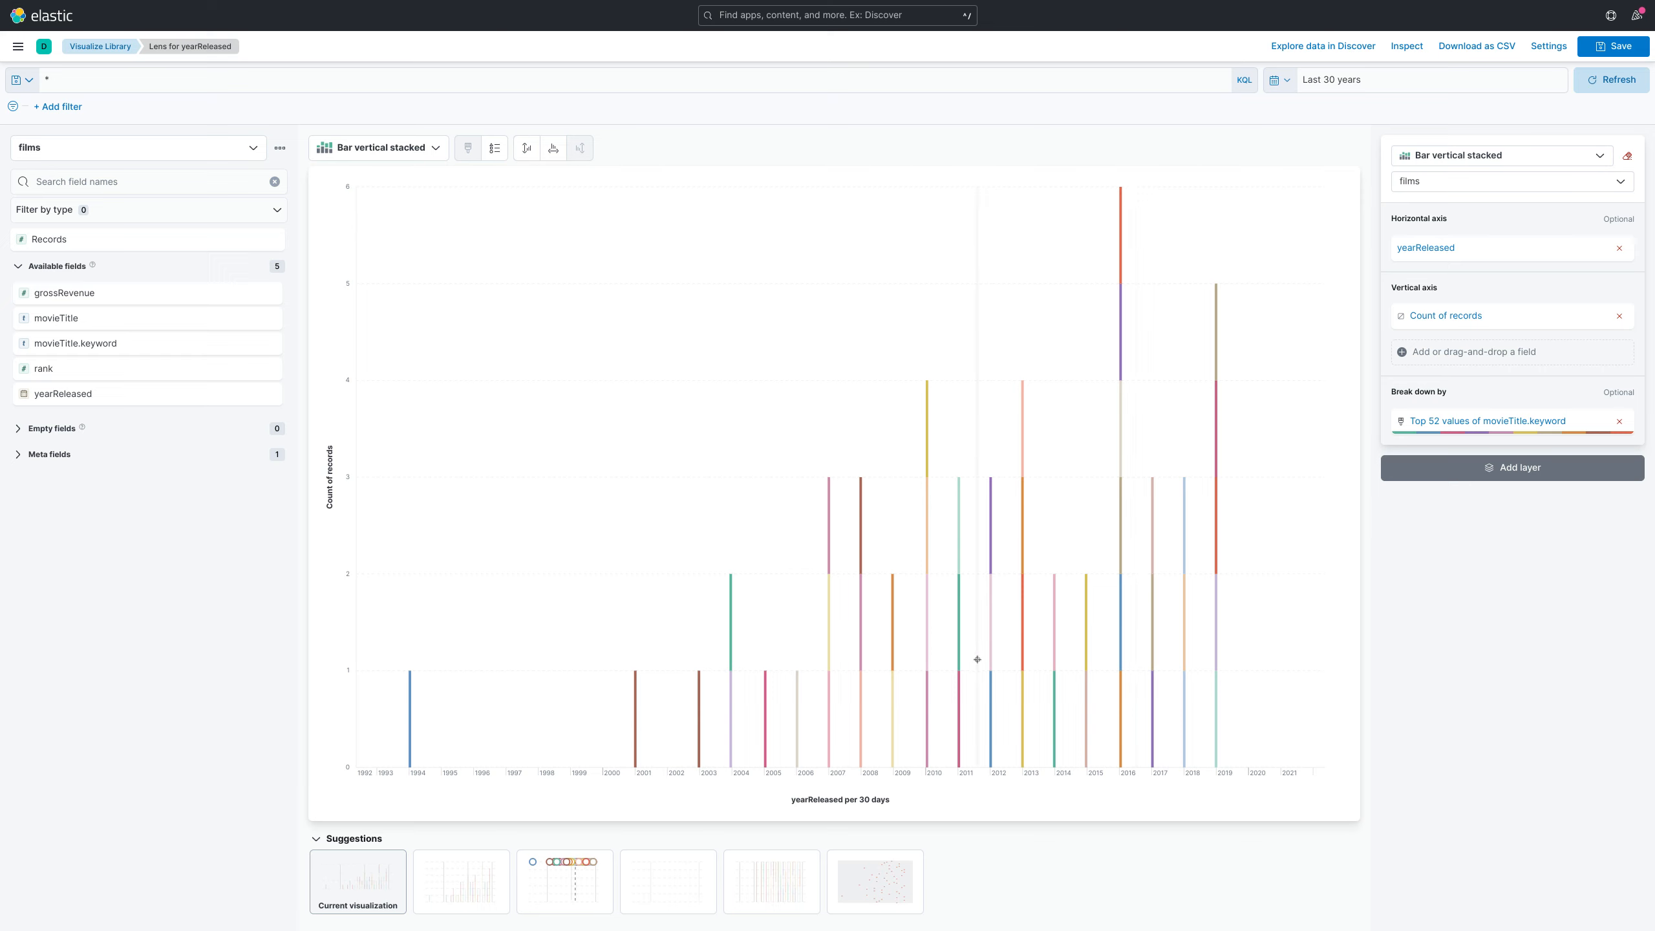
# Try the suggested Line chart and return the visualization to Bar vertical stacked.
pyautogui.moveTo(1025, 629)
pyautogui.click(562, 888)
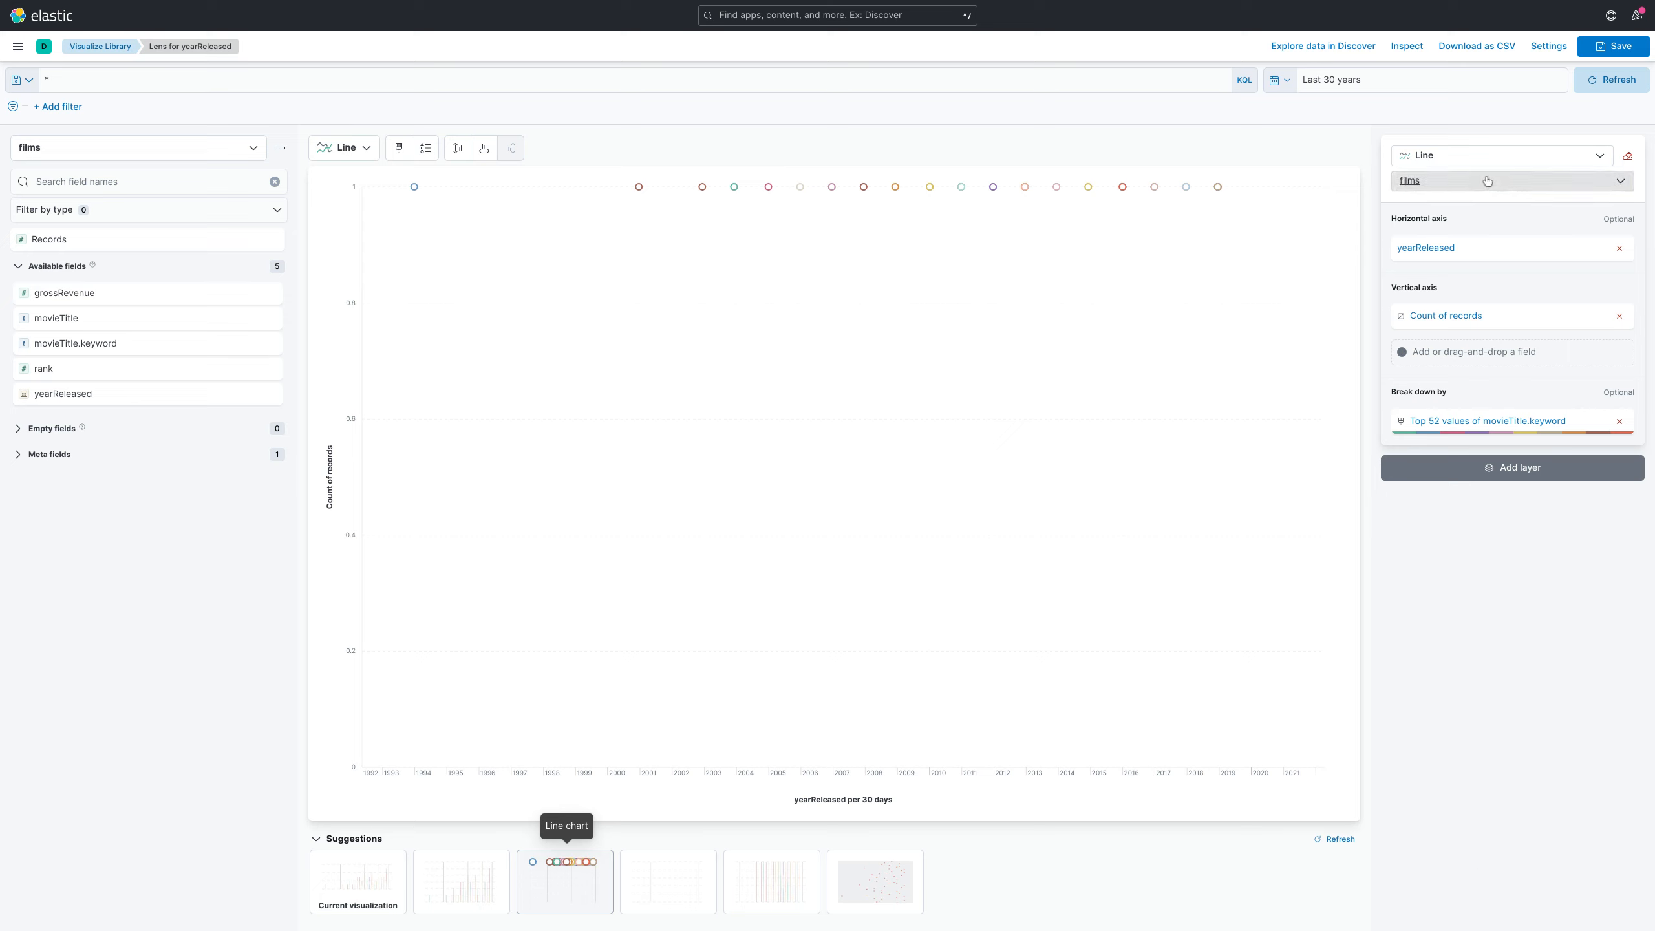
pyautogui.click(1485, 157)
pyautogui.click(1474, 233)
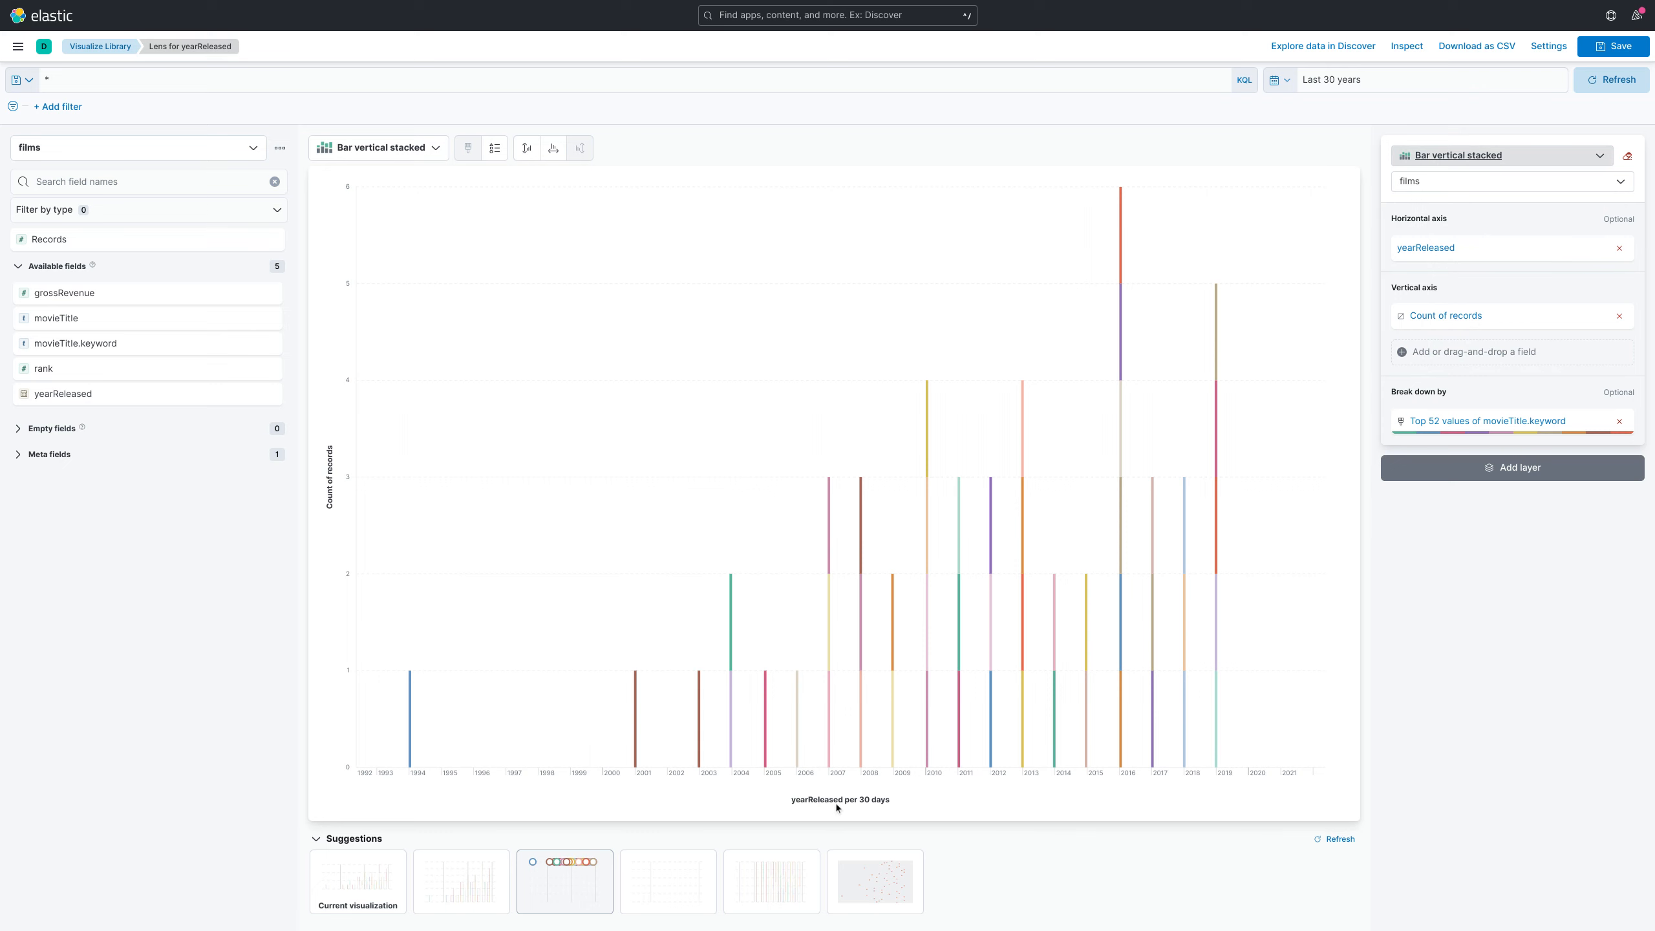
# Customize the time interval of the yearReleased horizontal axis to a minimum of 365 days.
pyautogui.click(1525, 249)
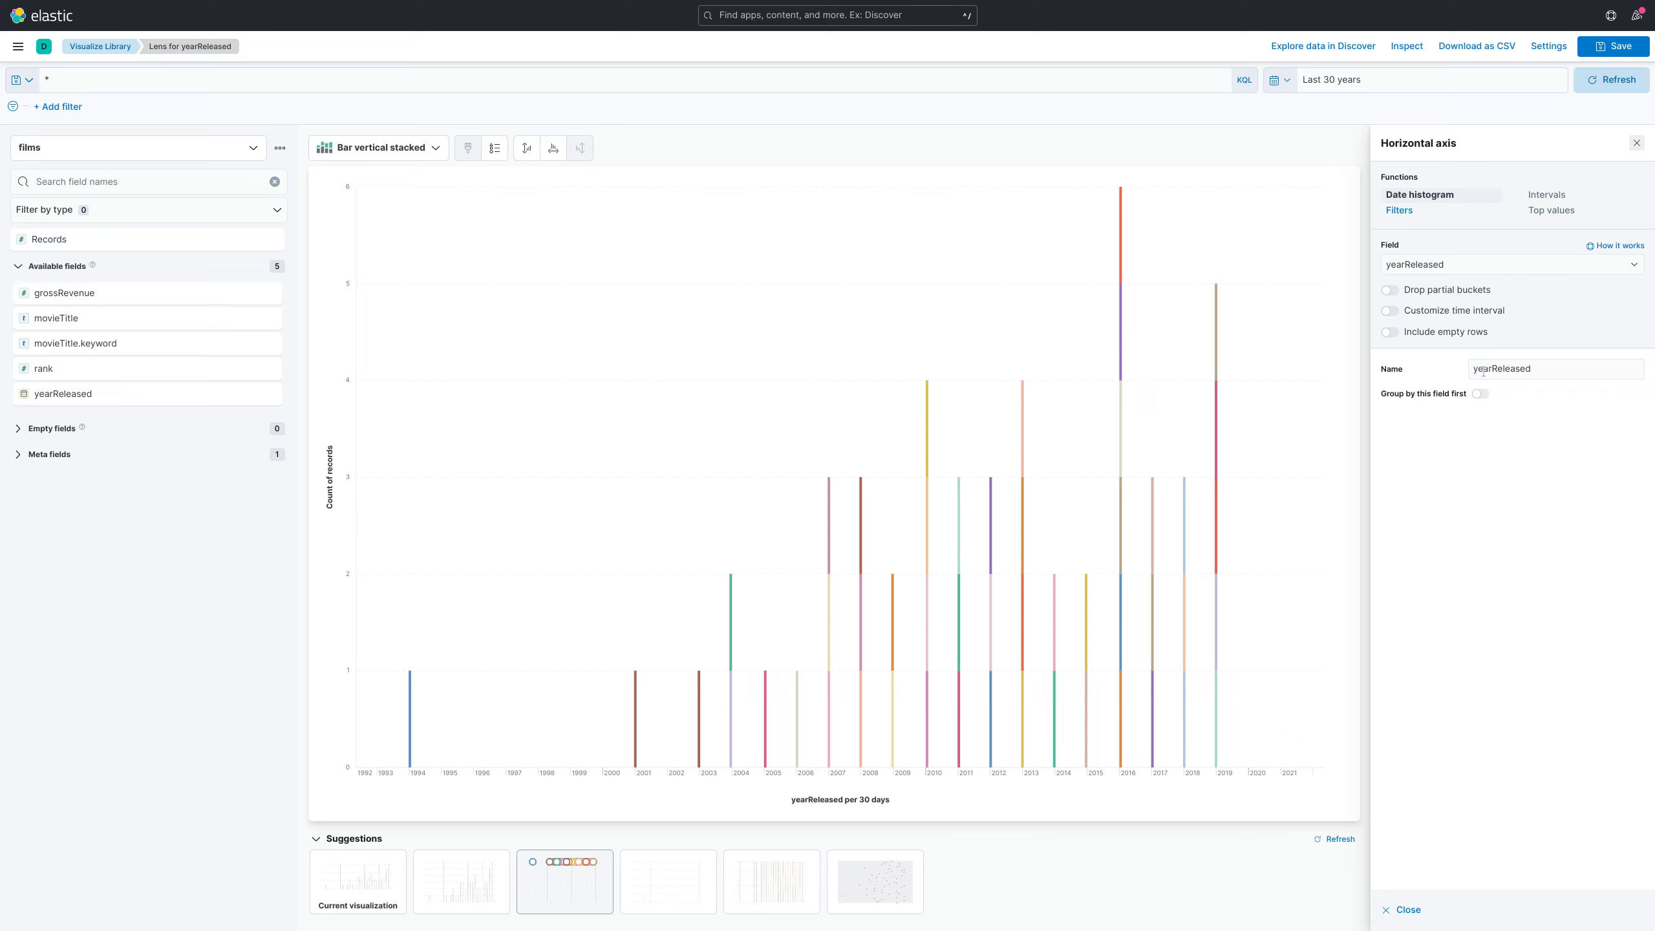
pyautogui.click(1434, 313)
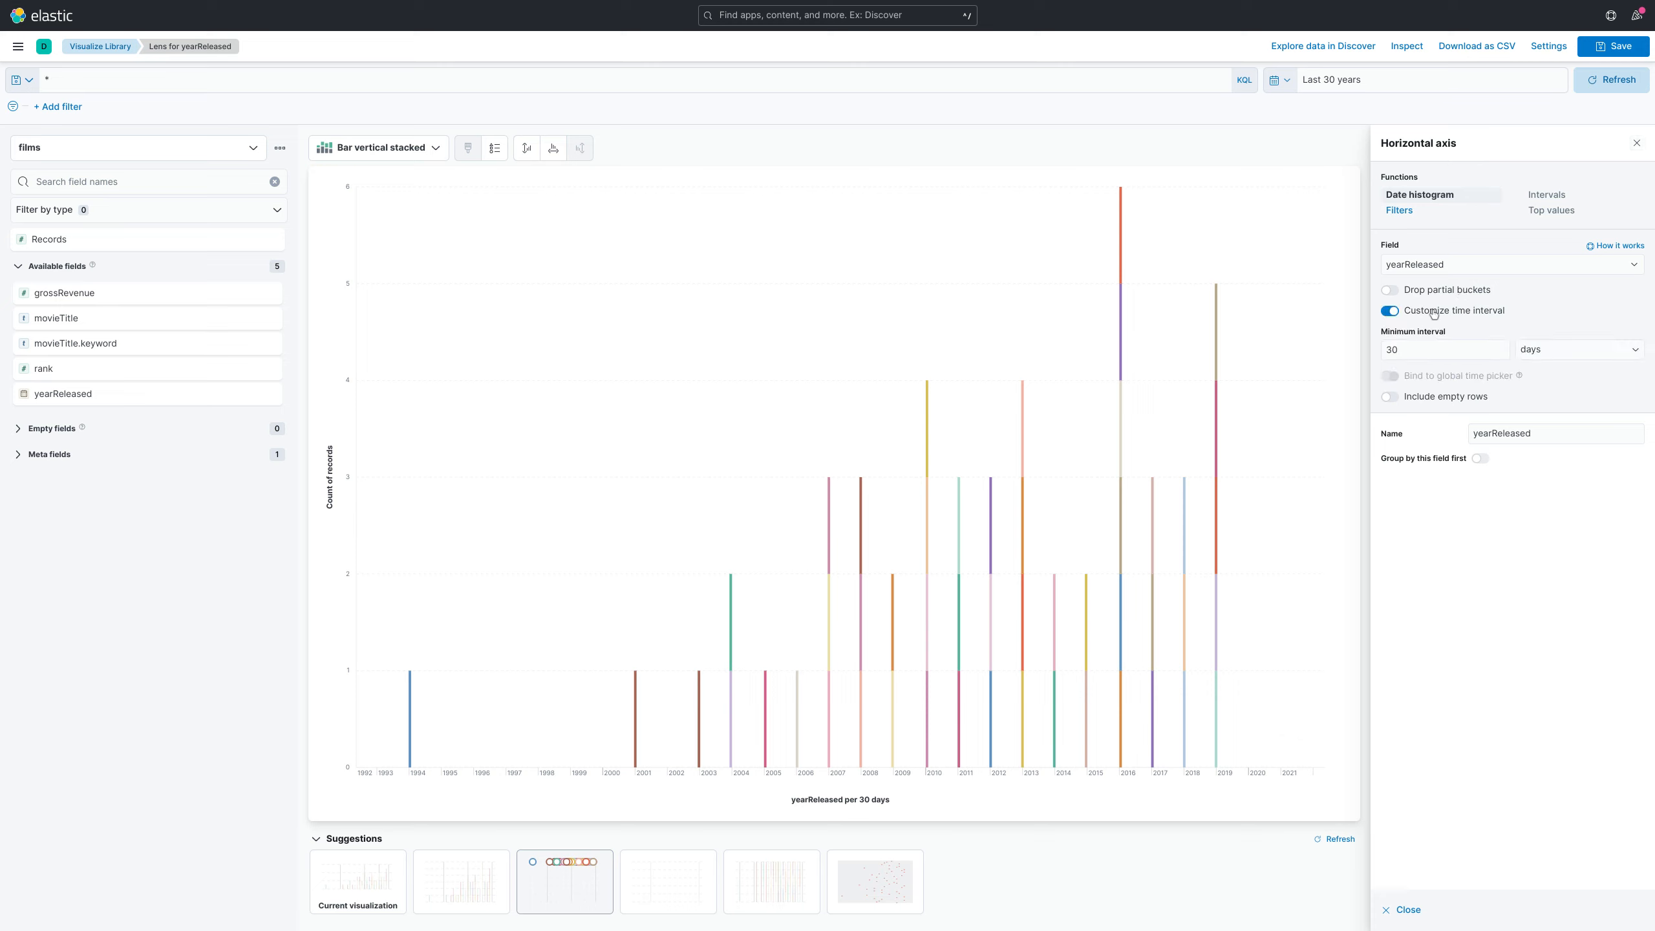
pyautogui.click(1412, 346)
pyautogui.press('BackSpace')
pyautogui.press('BackSpace')
pyautogui.write('365')
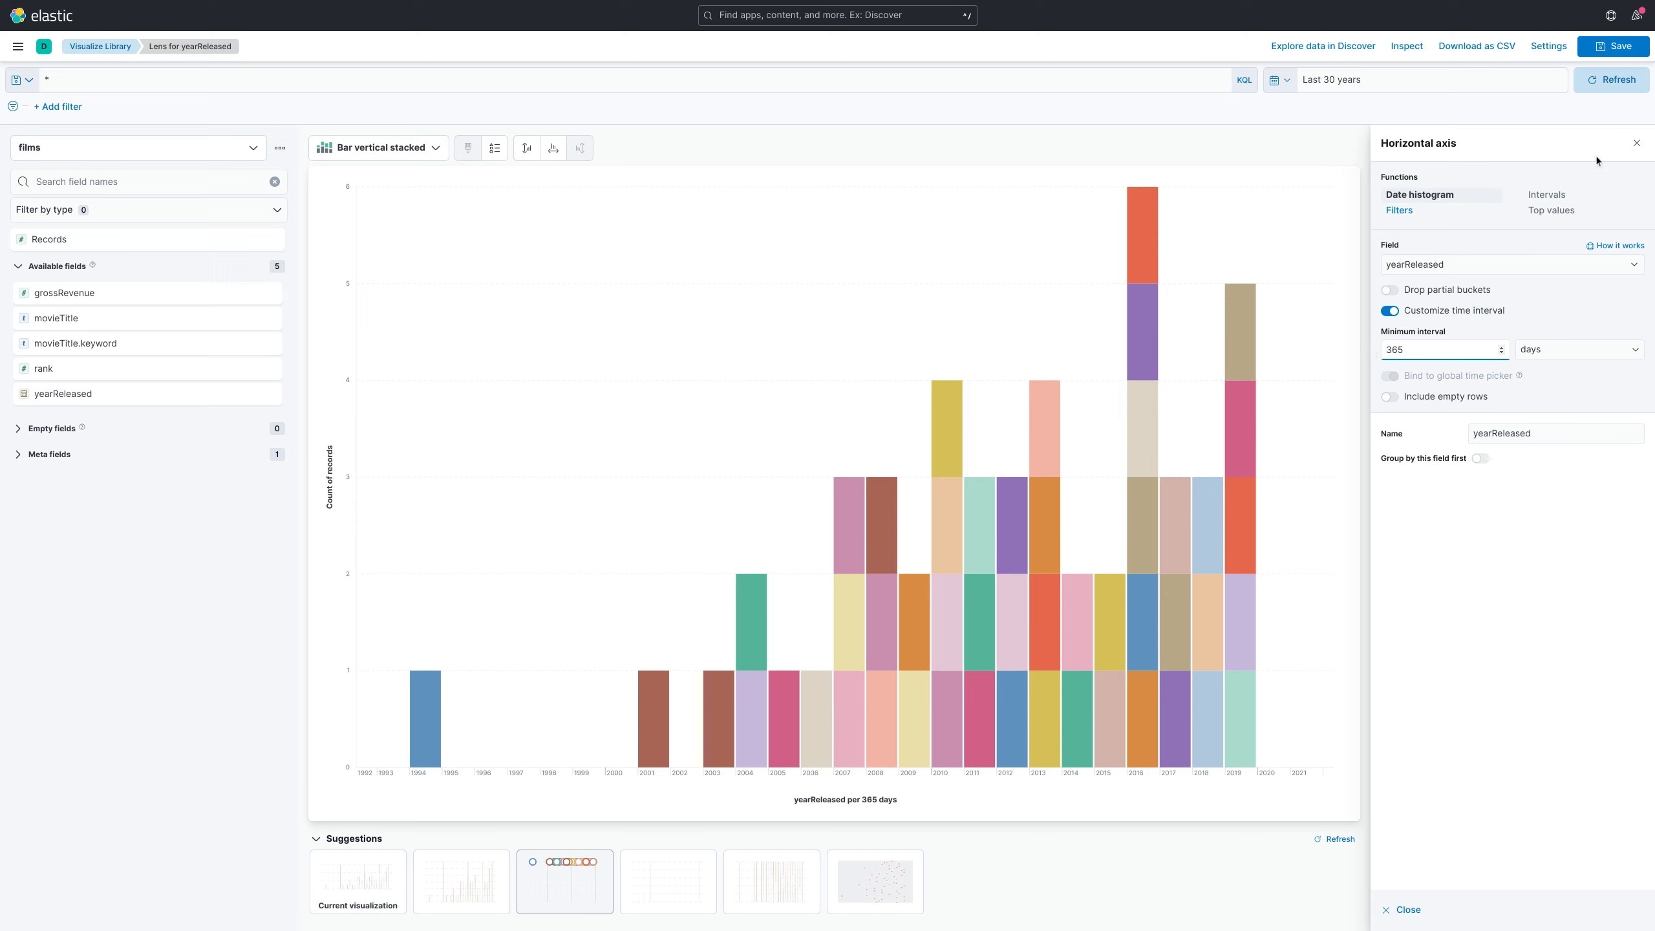
pyautogui.click(1406, 911)
# Save the visualization to the library as Histogram Count of Movies My Year, without adding it to a dashboard.
pyautogui.click(1613, 56)
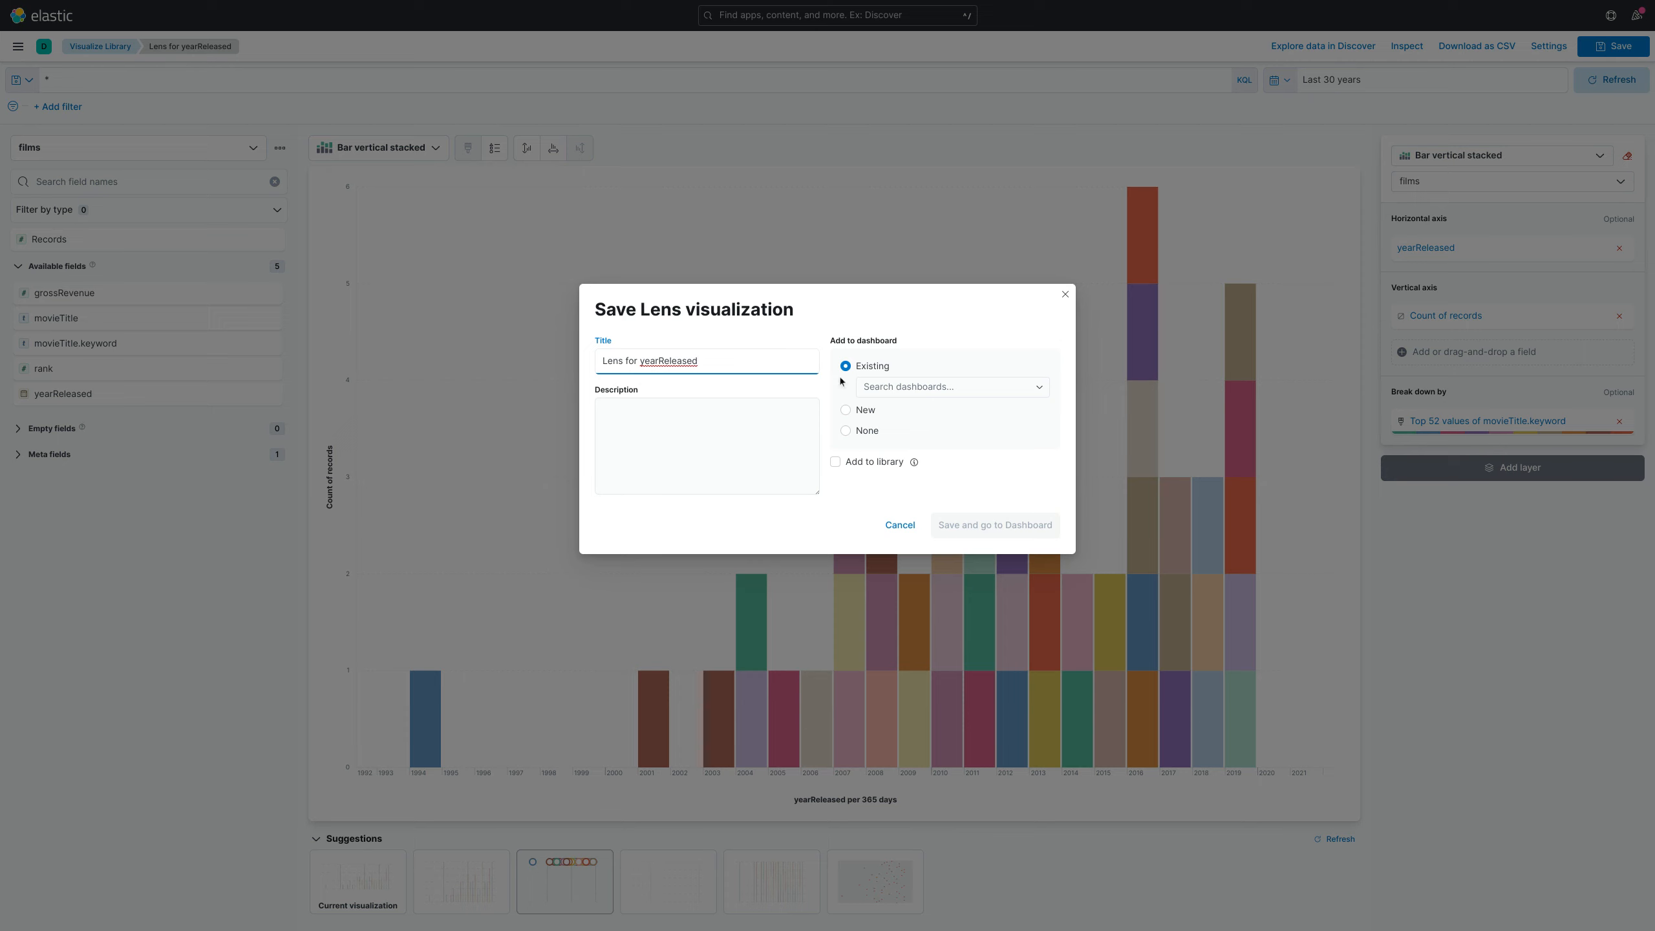
pyautogui.moveTo(711, 355); pyautogui.dragTo(544, 353)
pyautogui.write('His')
pyautogui.write('t')
pyautogui.write('ogram')
pyautogui.write(' Count')
pyautogui.write(' of Re')
pyautogui.write('Movies My Year')
pyautogui.click(866, 430)
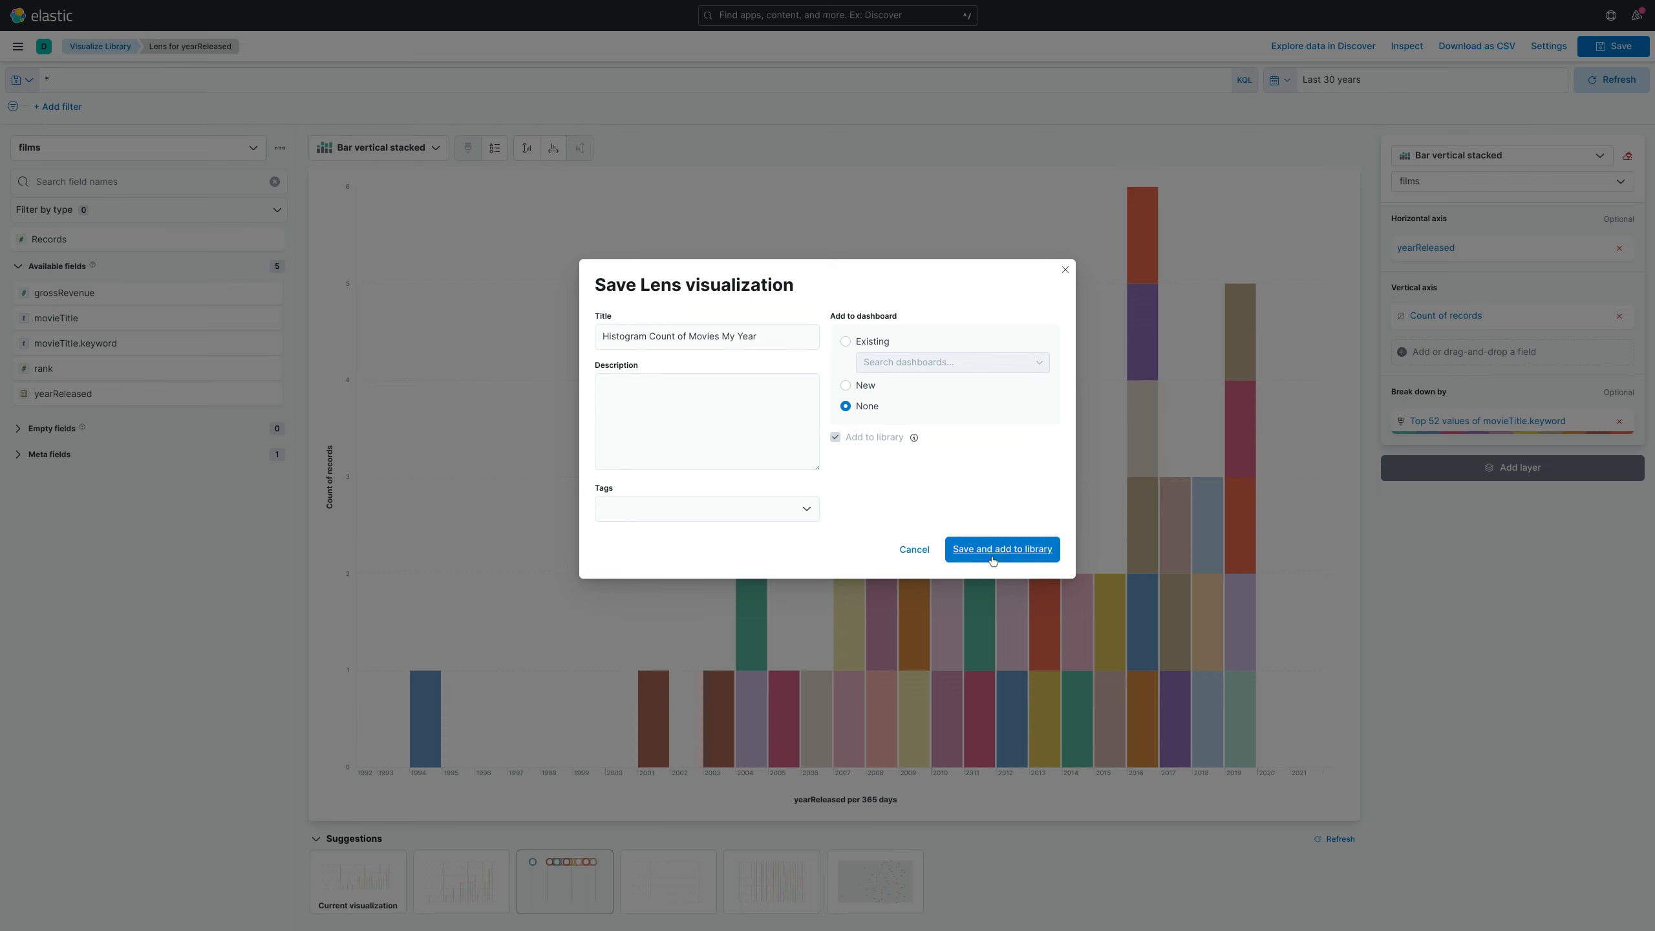
pyautogui.click(1029, 553)
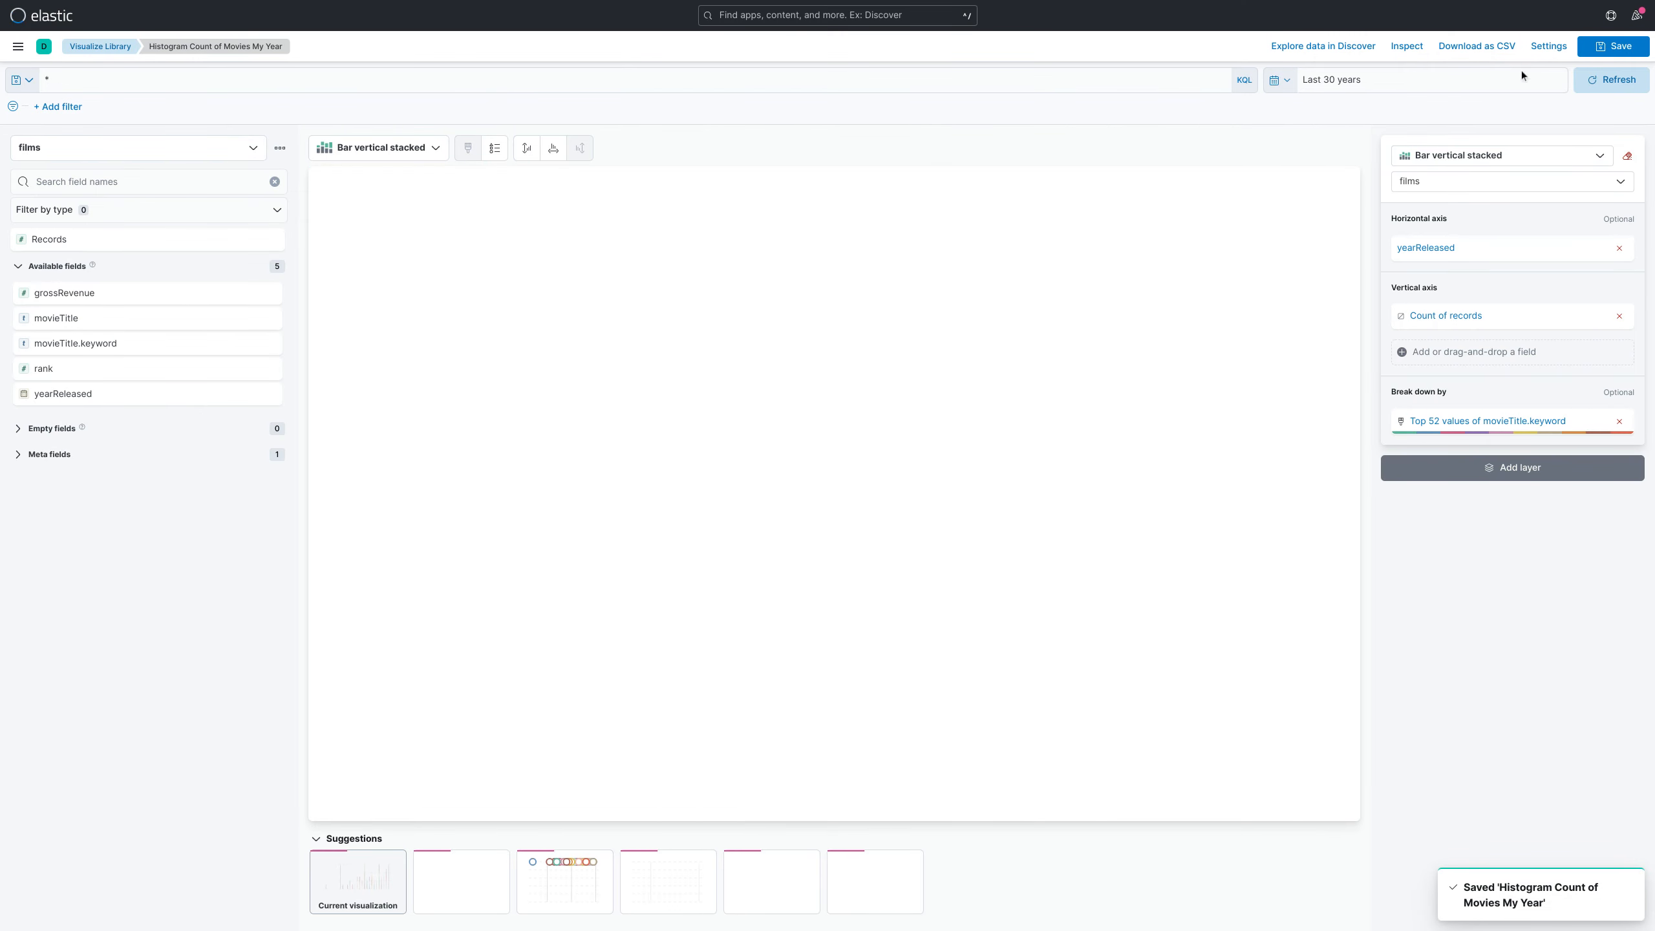
# Correct the saved visualization's title to Histogram Count of Movies By Year and save it again.
pyautogui.click(1613, 45)
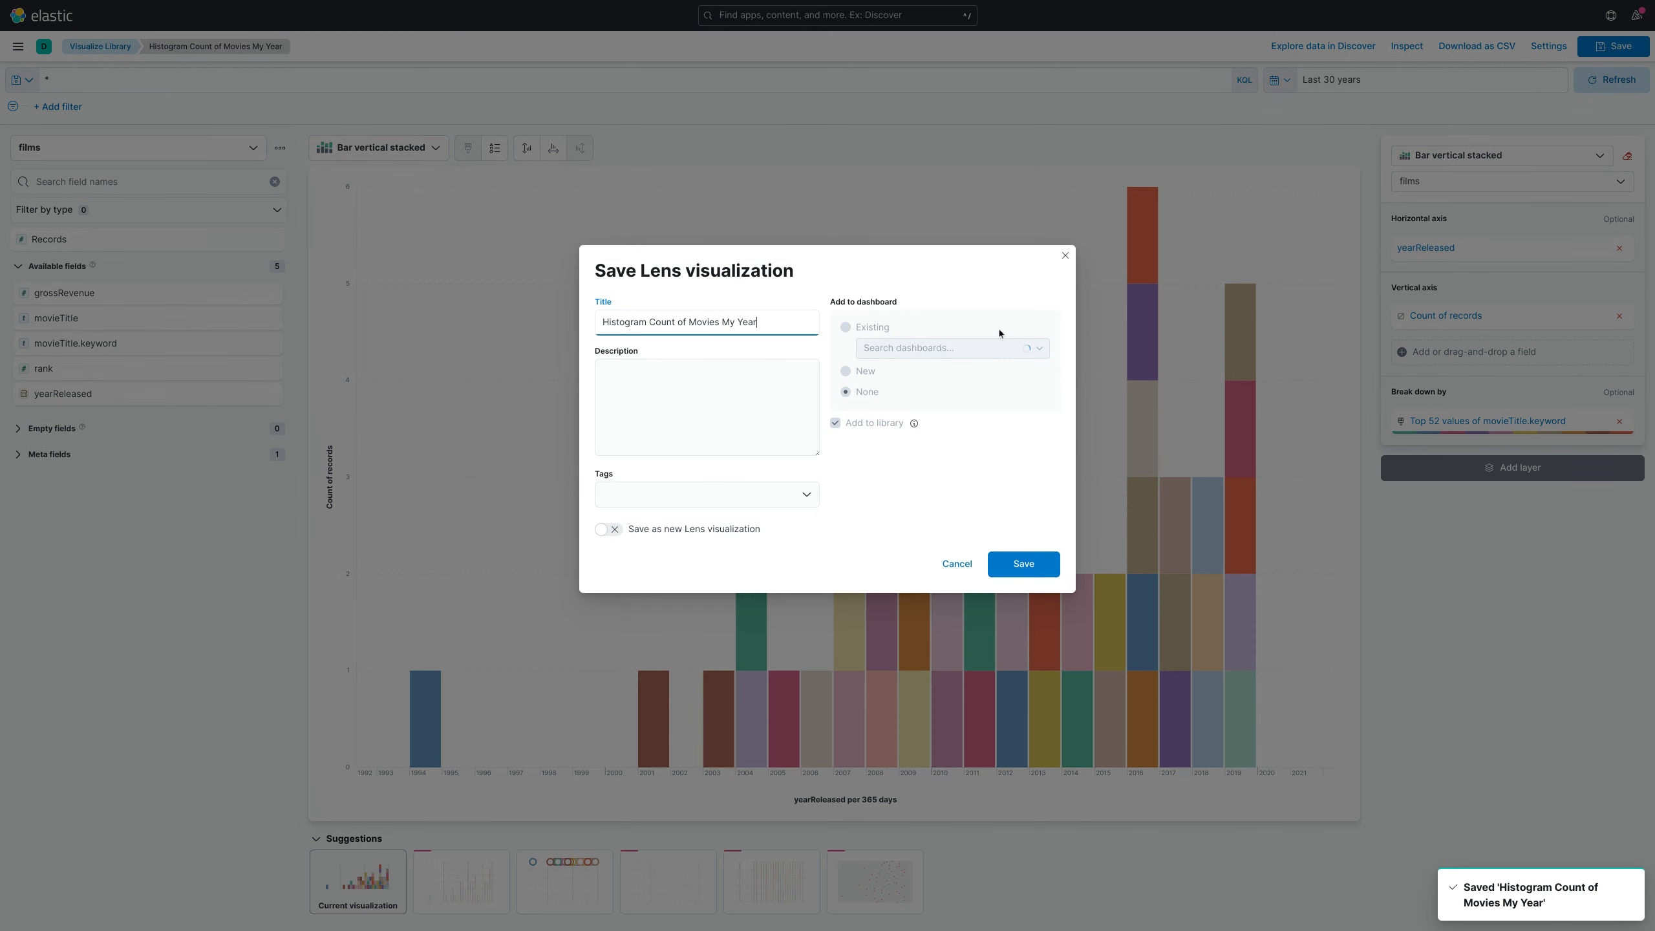
pyautogui.press('BackSpace')
pyautogui.write('B')
pyautogui.click(1010, 562)
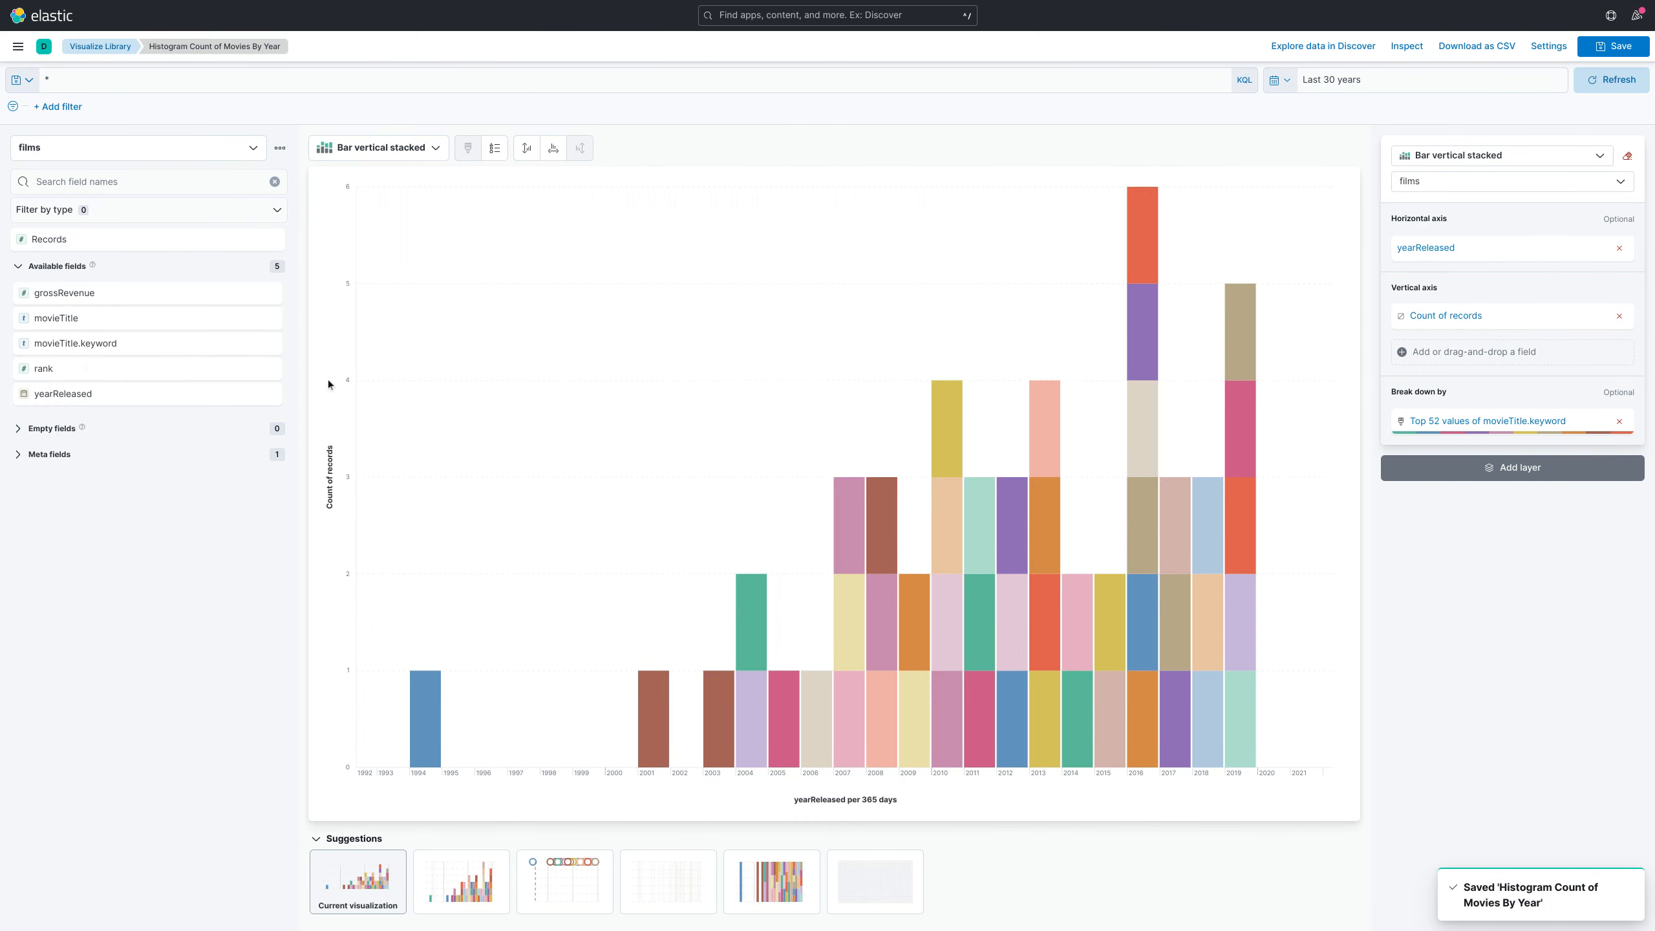
# Replace the vertical axis metric with the Sum of grossRevenue and save the visualization under its existing title.
pyautogui.moveTo(113, 293); pyautogui.dragTo(1478, 319)
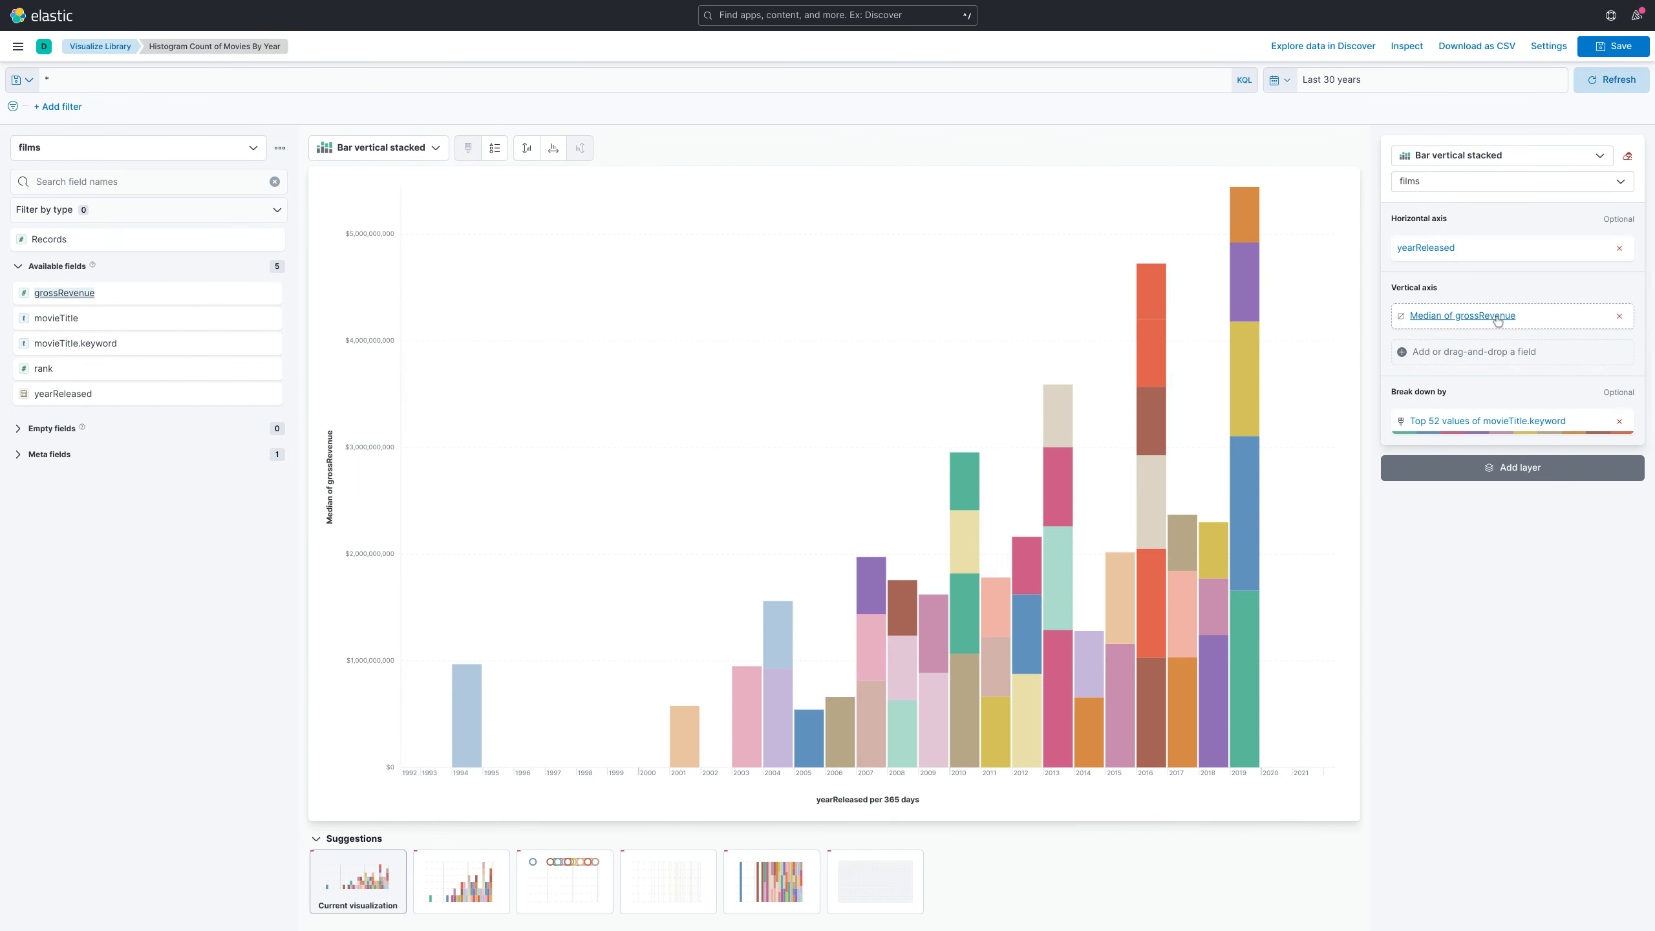
pyautogui.click(1498, 317)
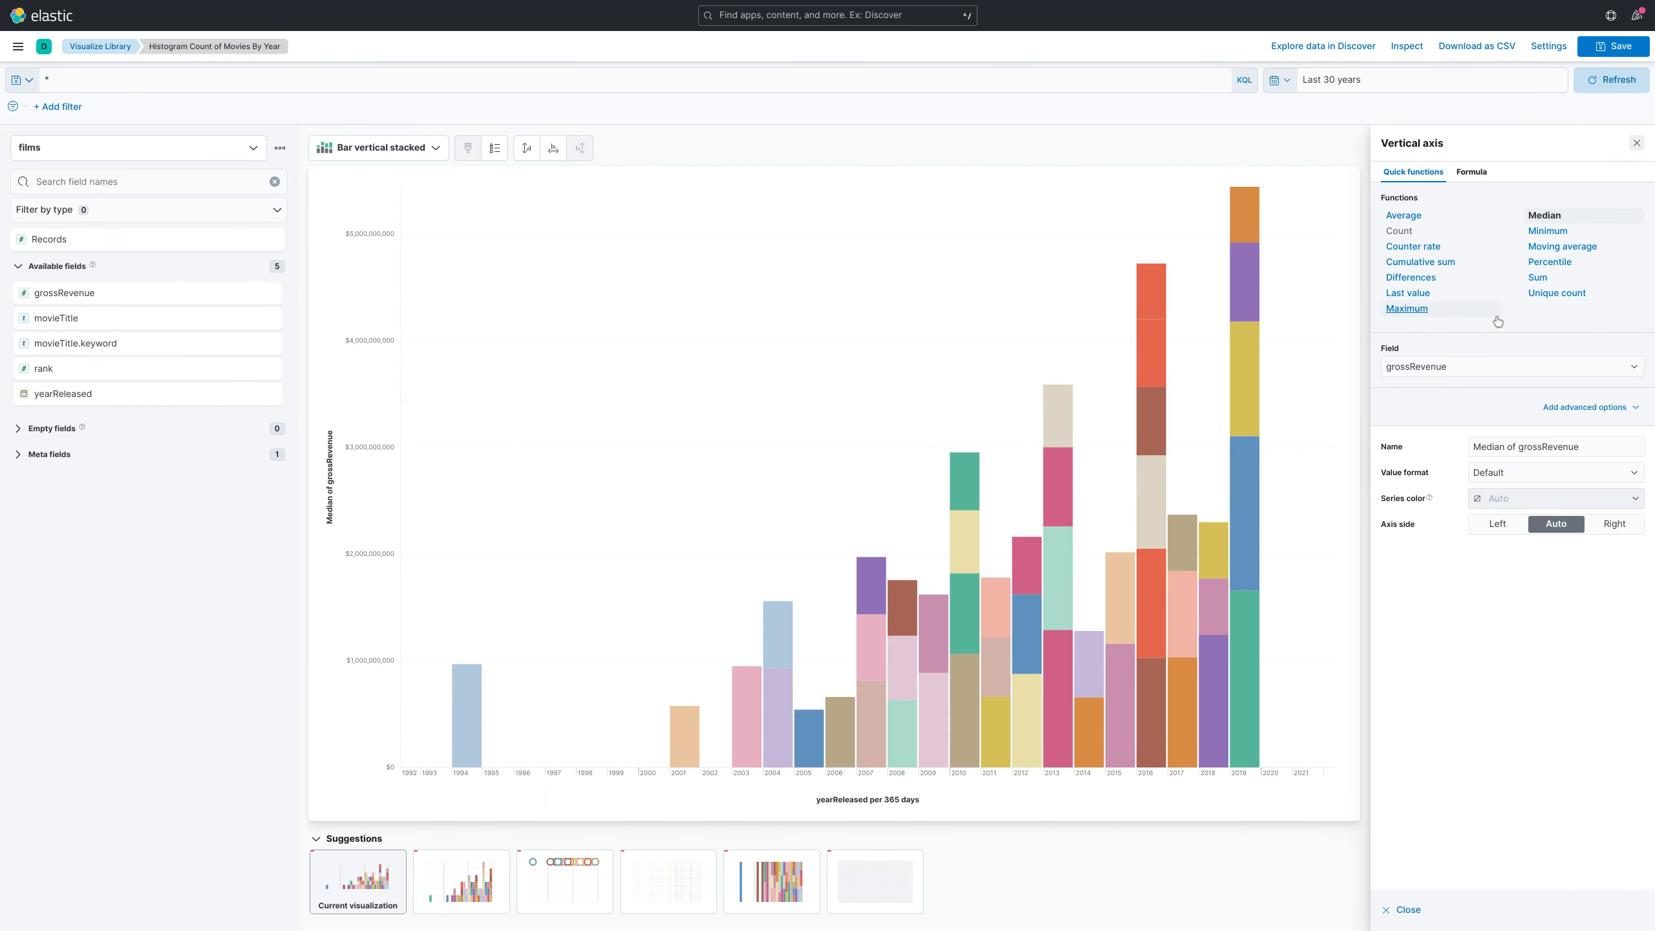
pyautogui.click(1537, 278)
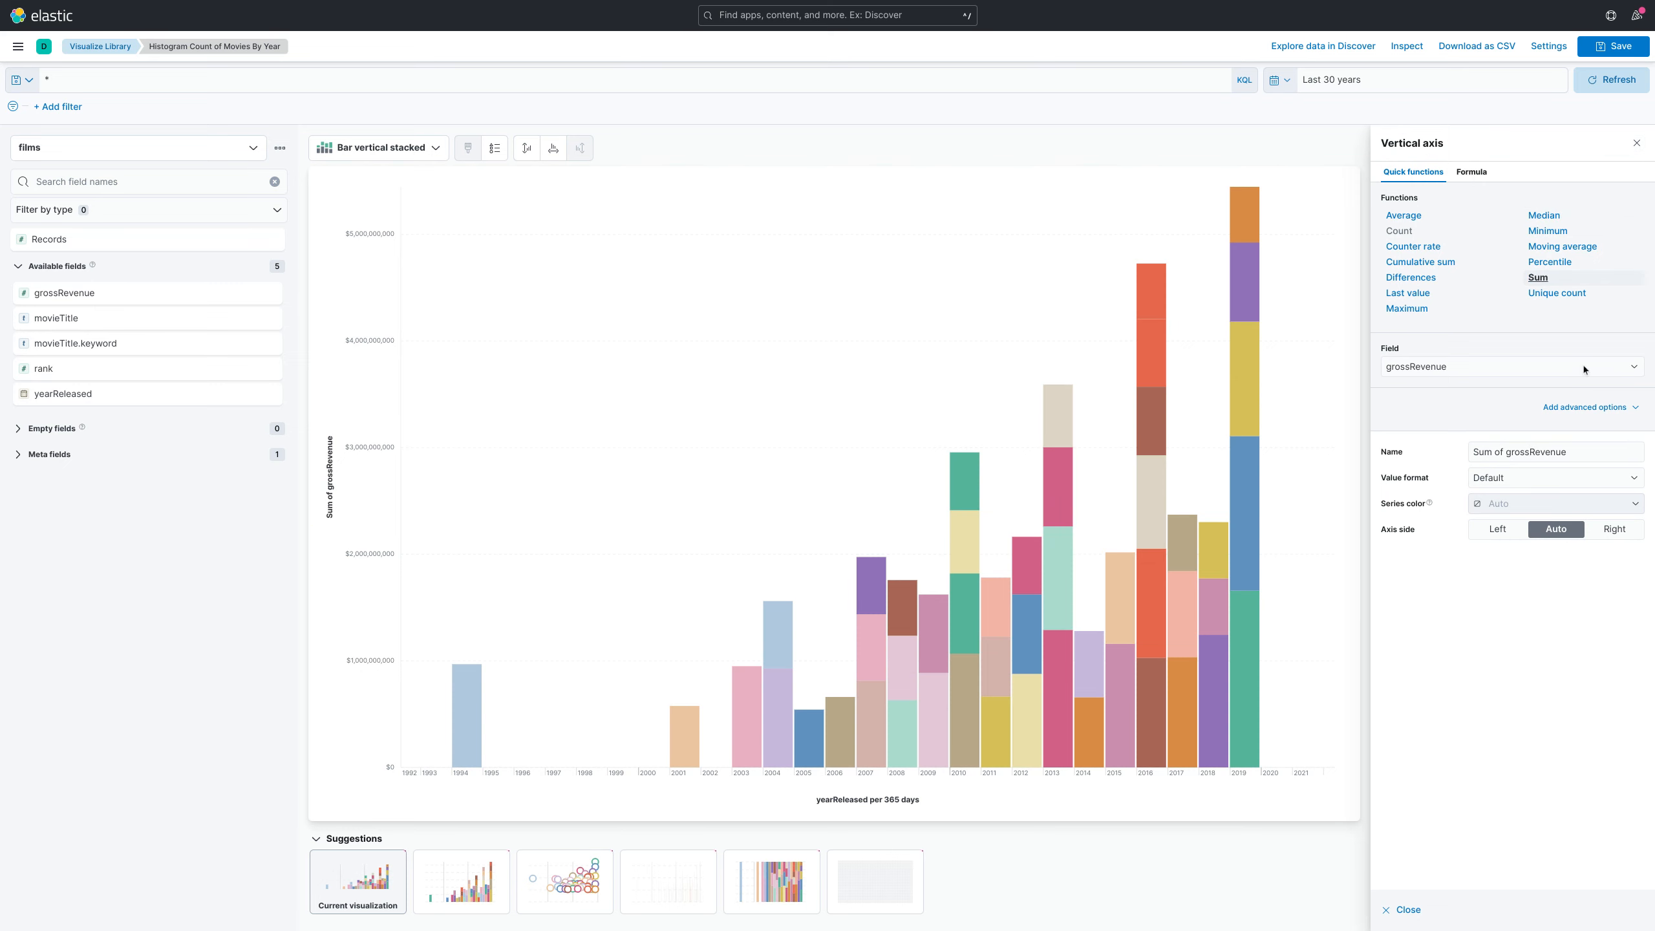
pyautogui.click(1637, 143)
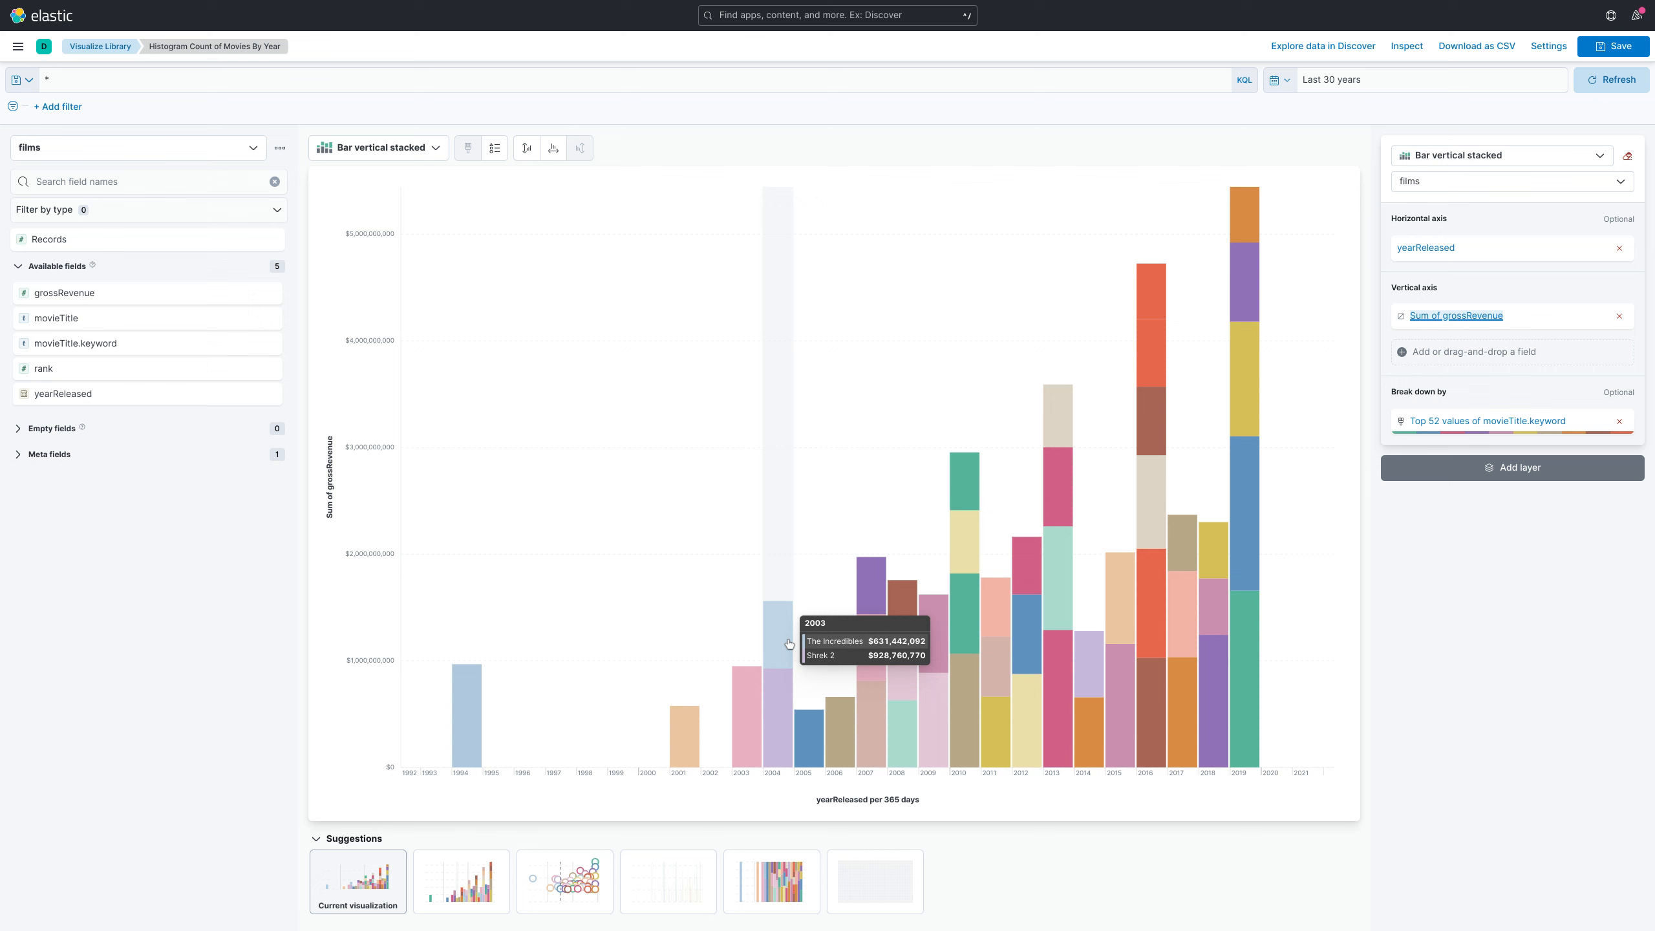
pyautogui.click(1613, 46)
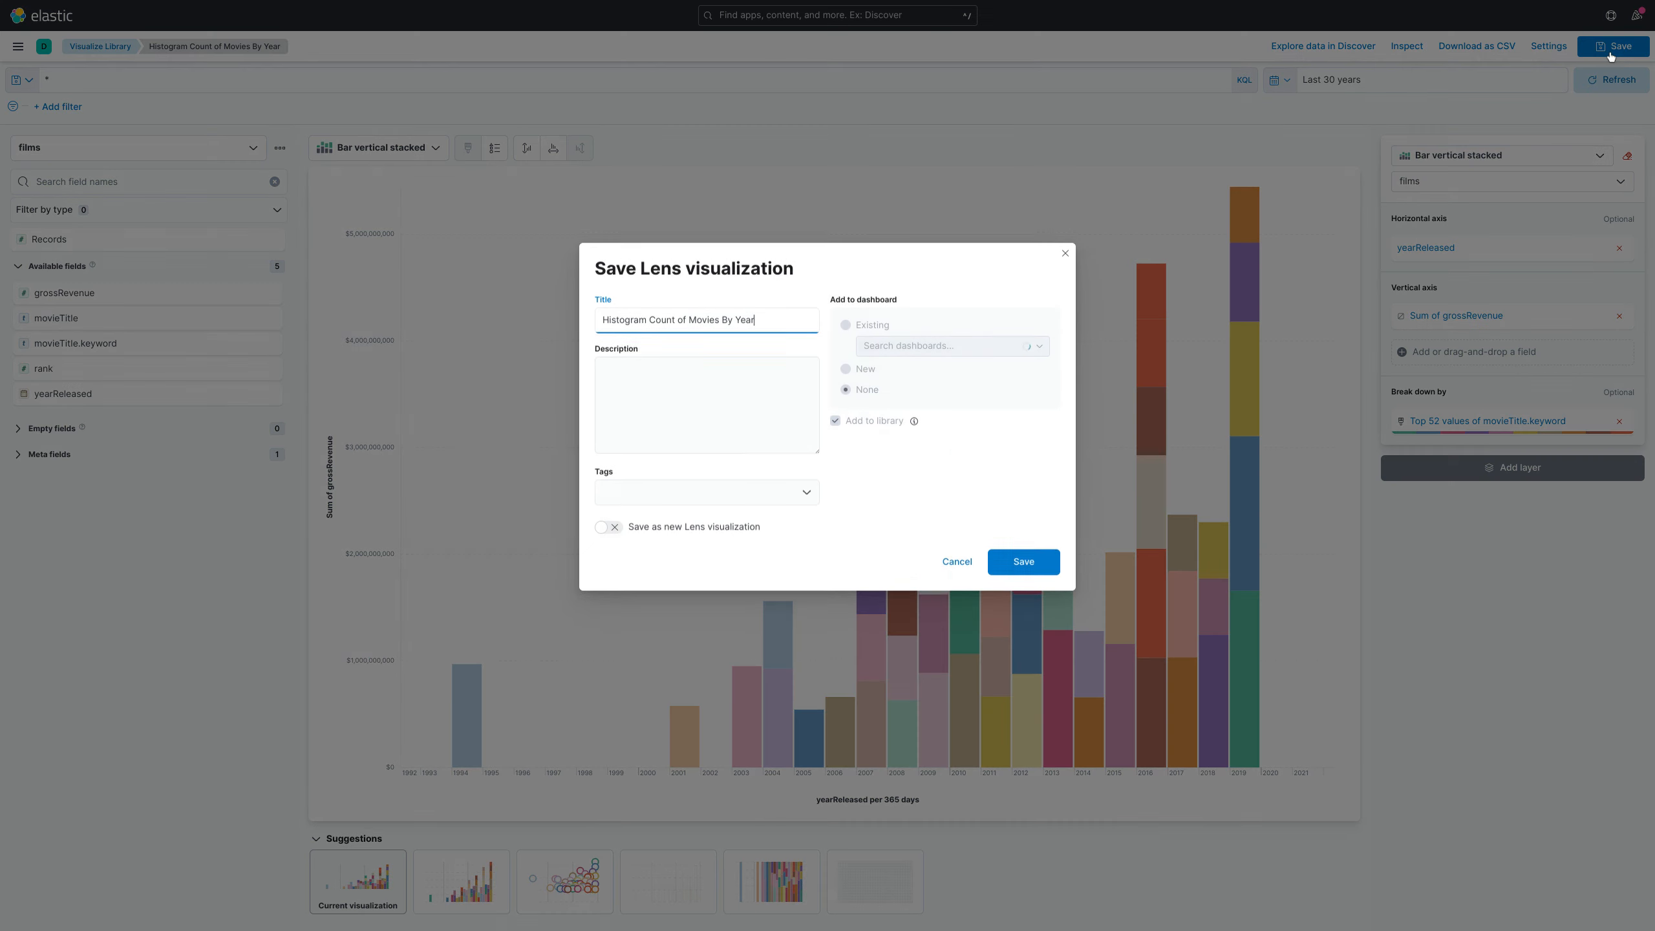
pyautogui.click(1023, 564)
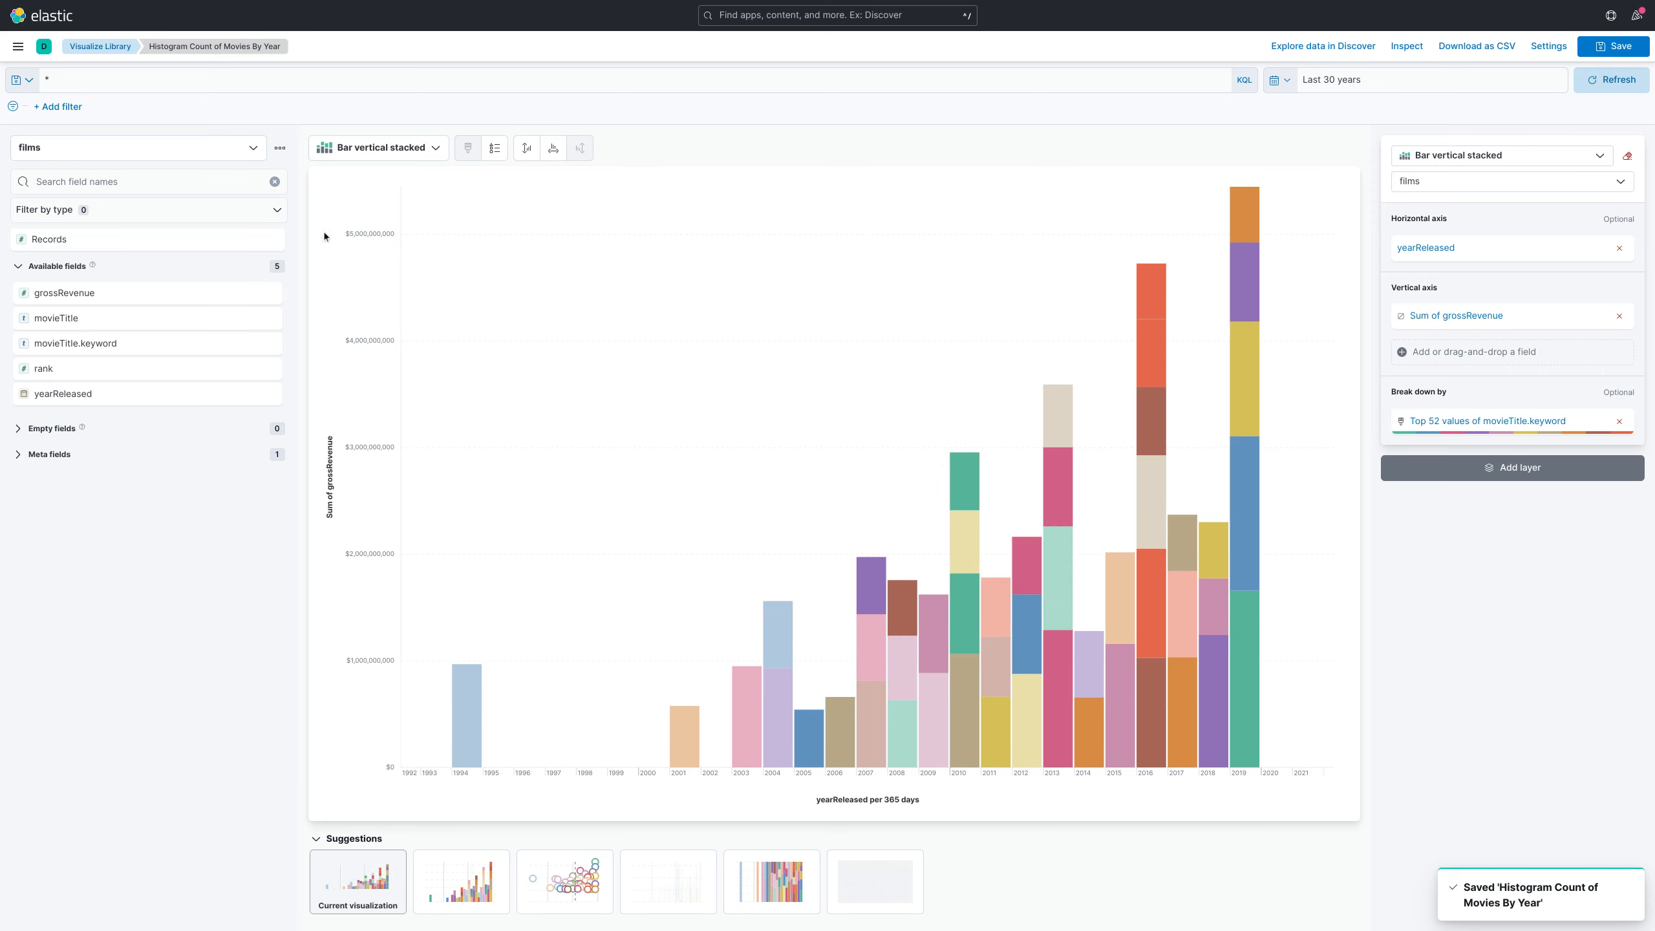
# Go to the Visualize Library and start a new Lens visualization.
pyautogui.click(14, 51)
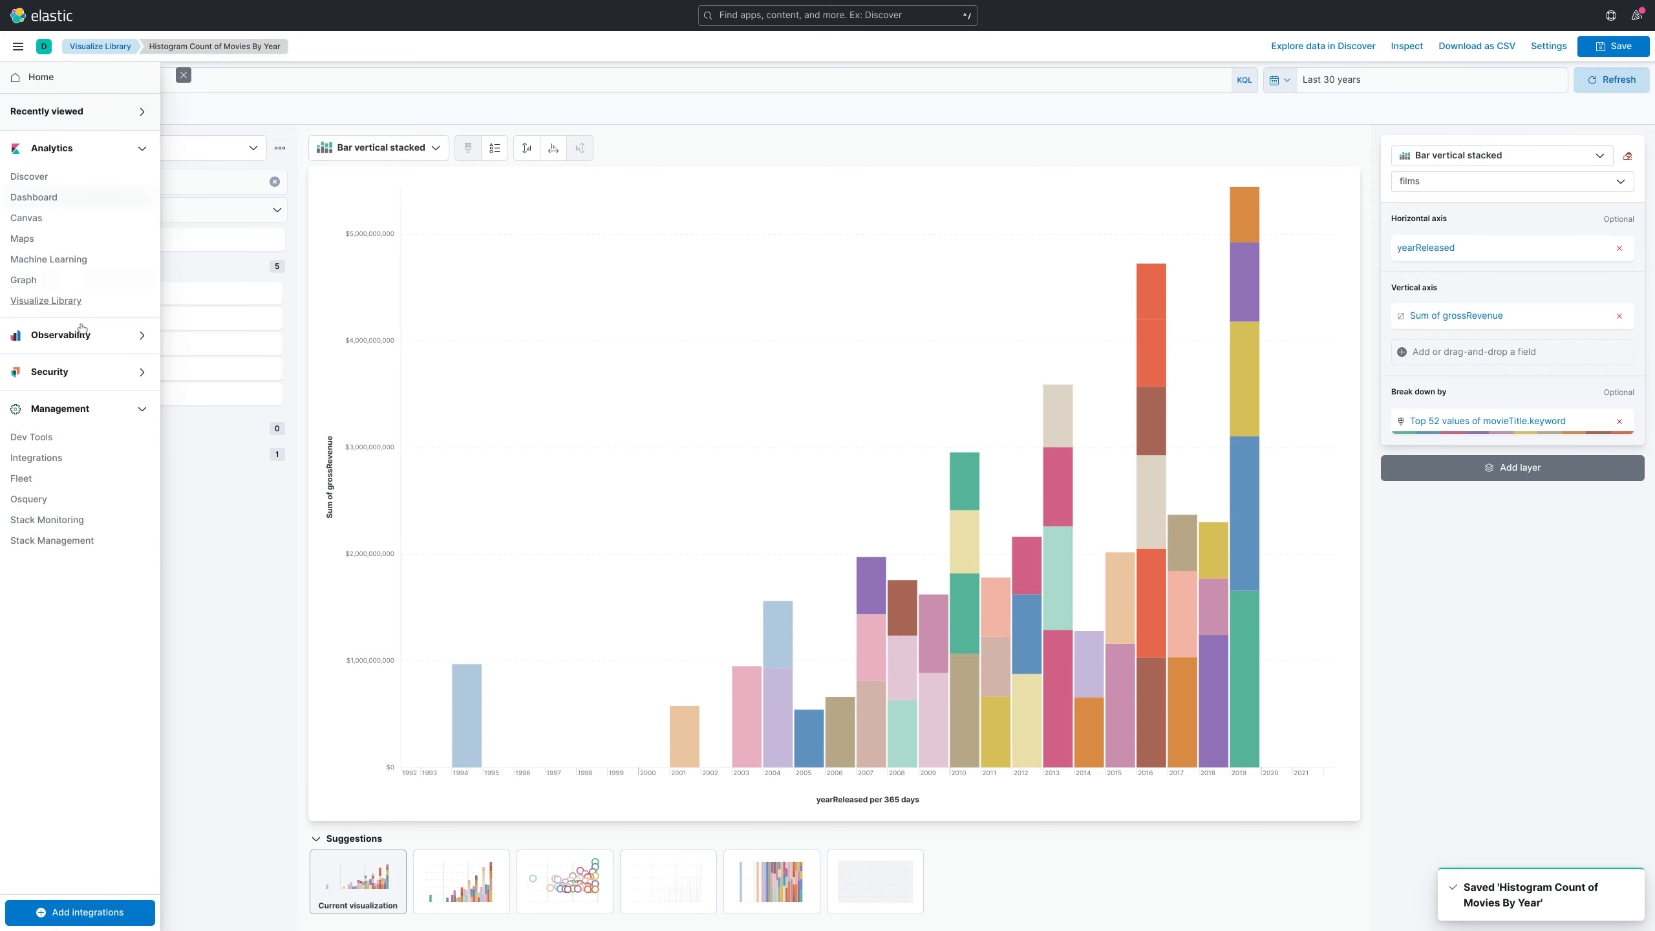
pyautogui.click(46, 301)
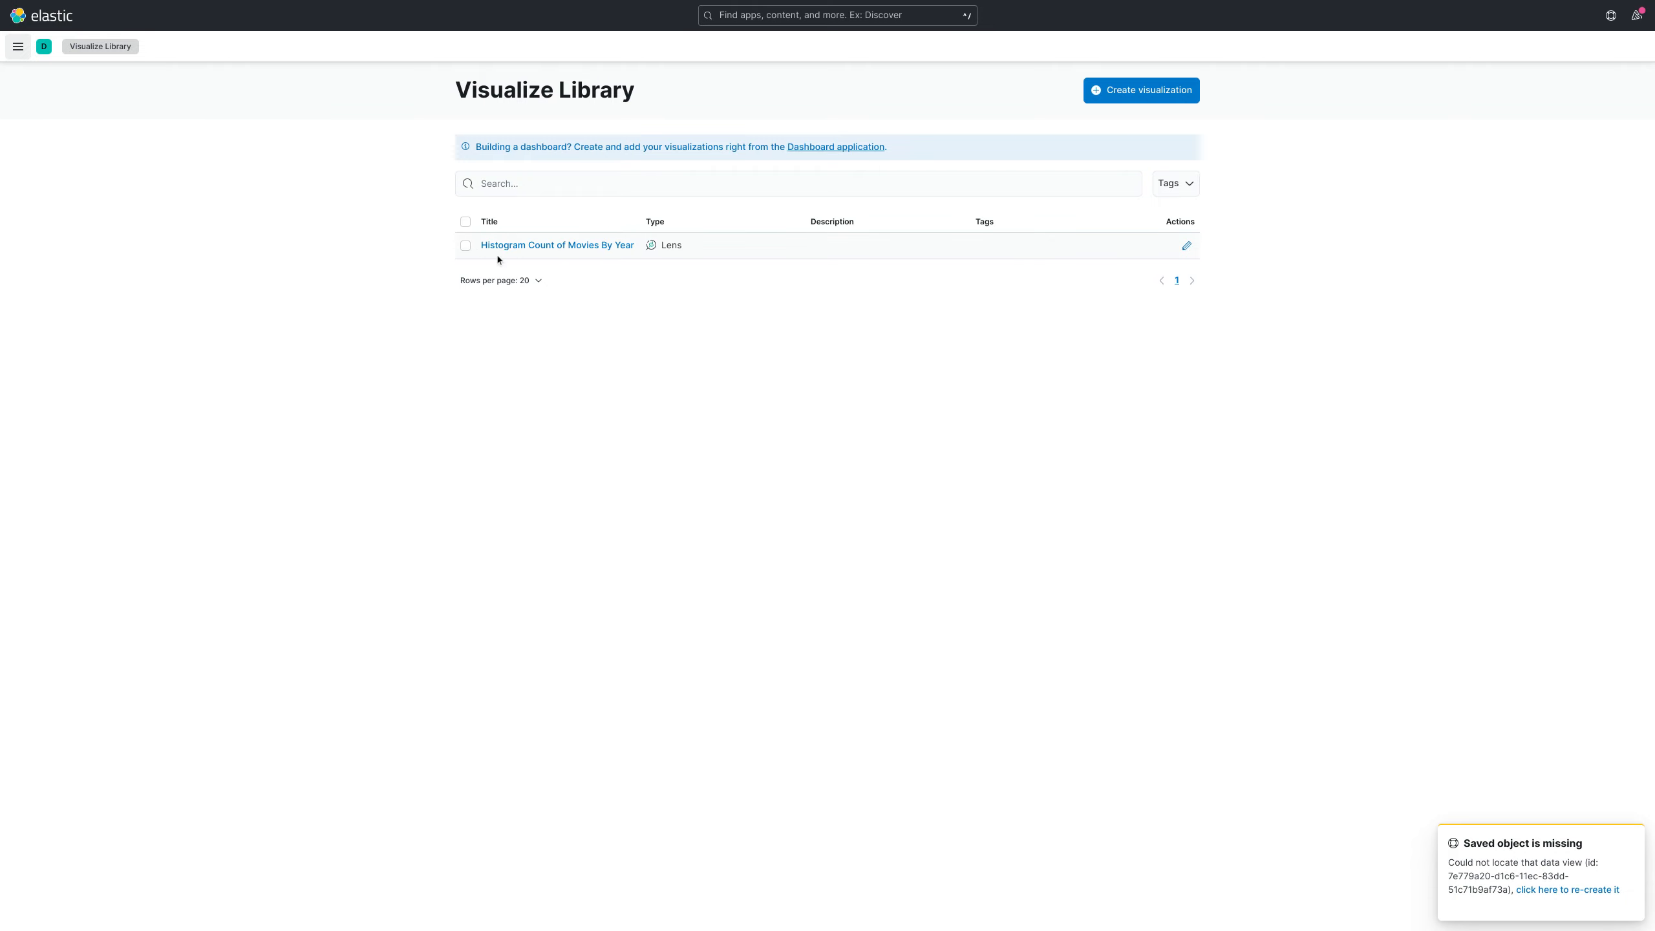
pyautogui.click(1125, 101)
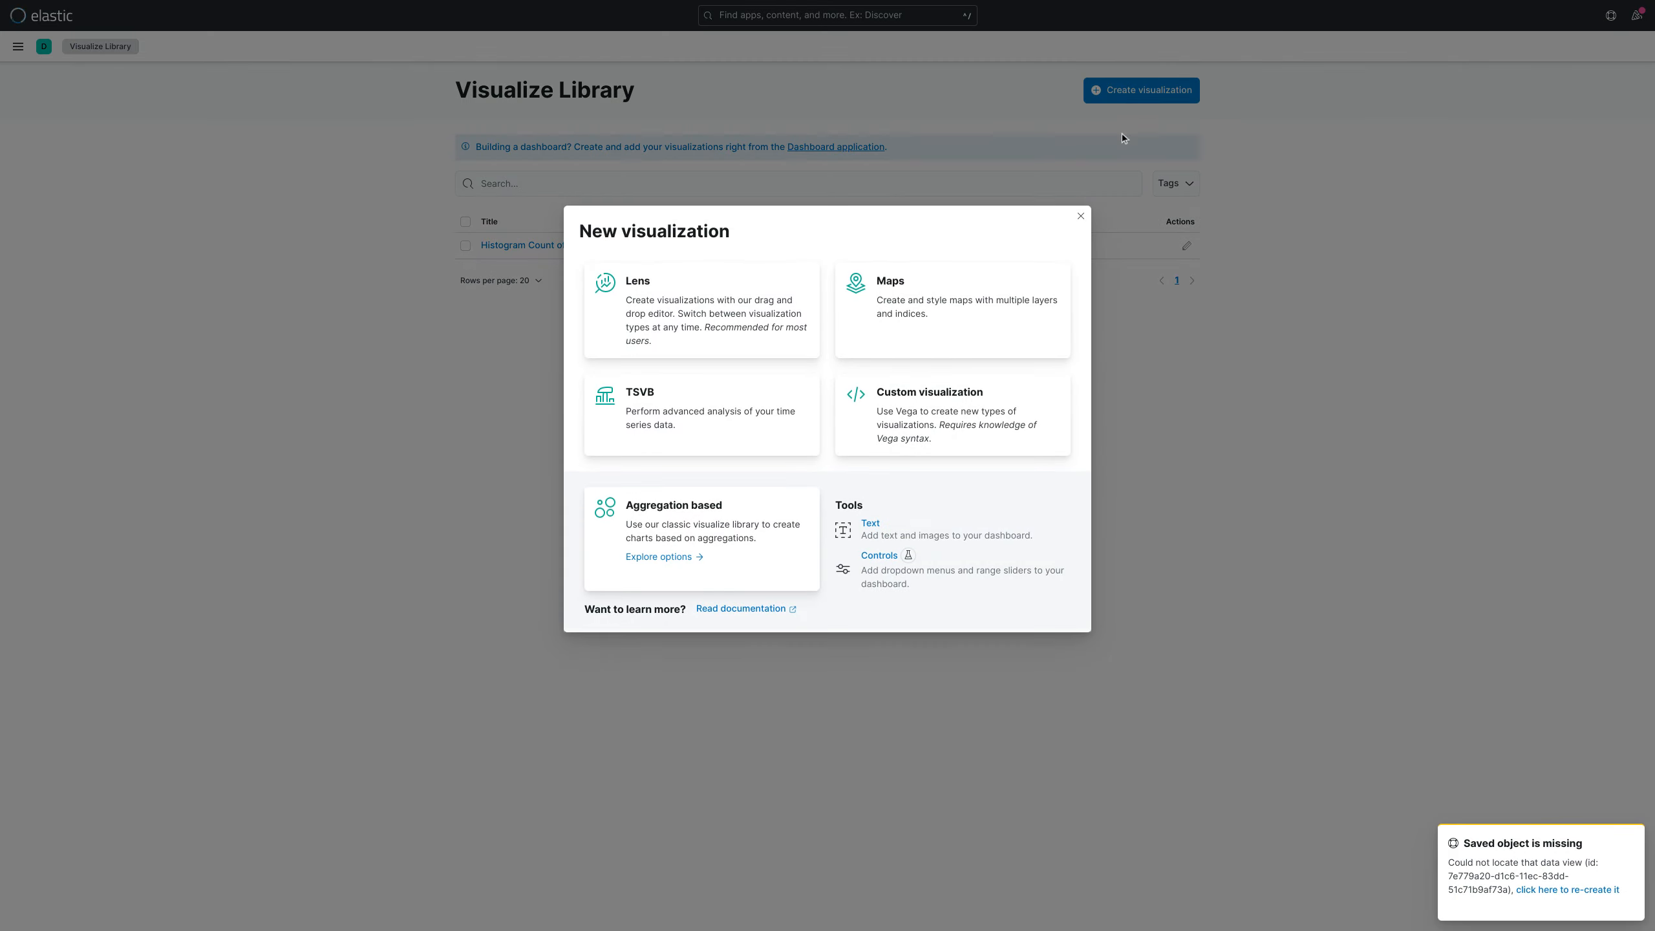
pyautogui.click(724, 529)
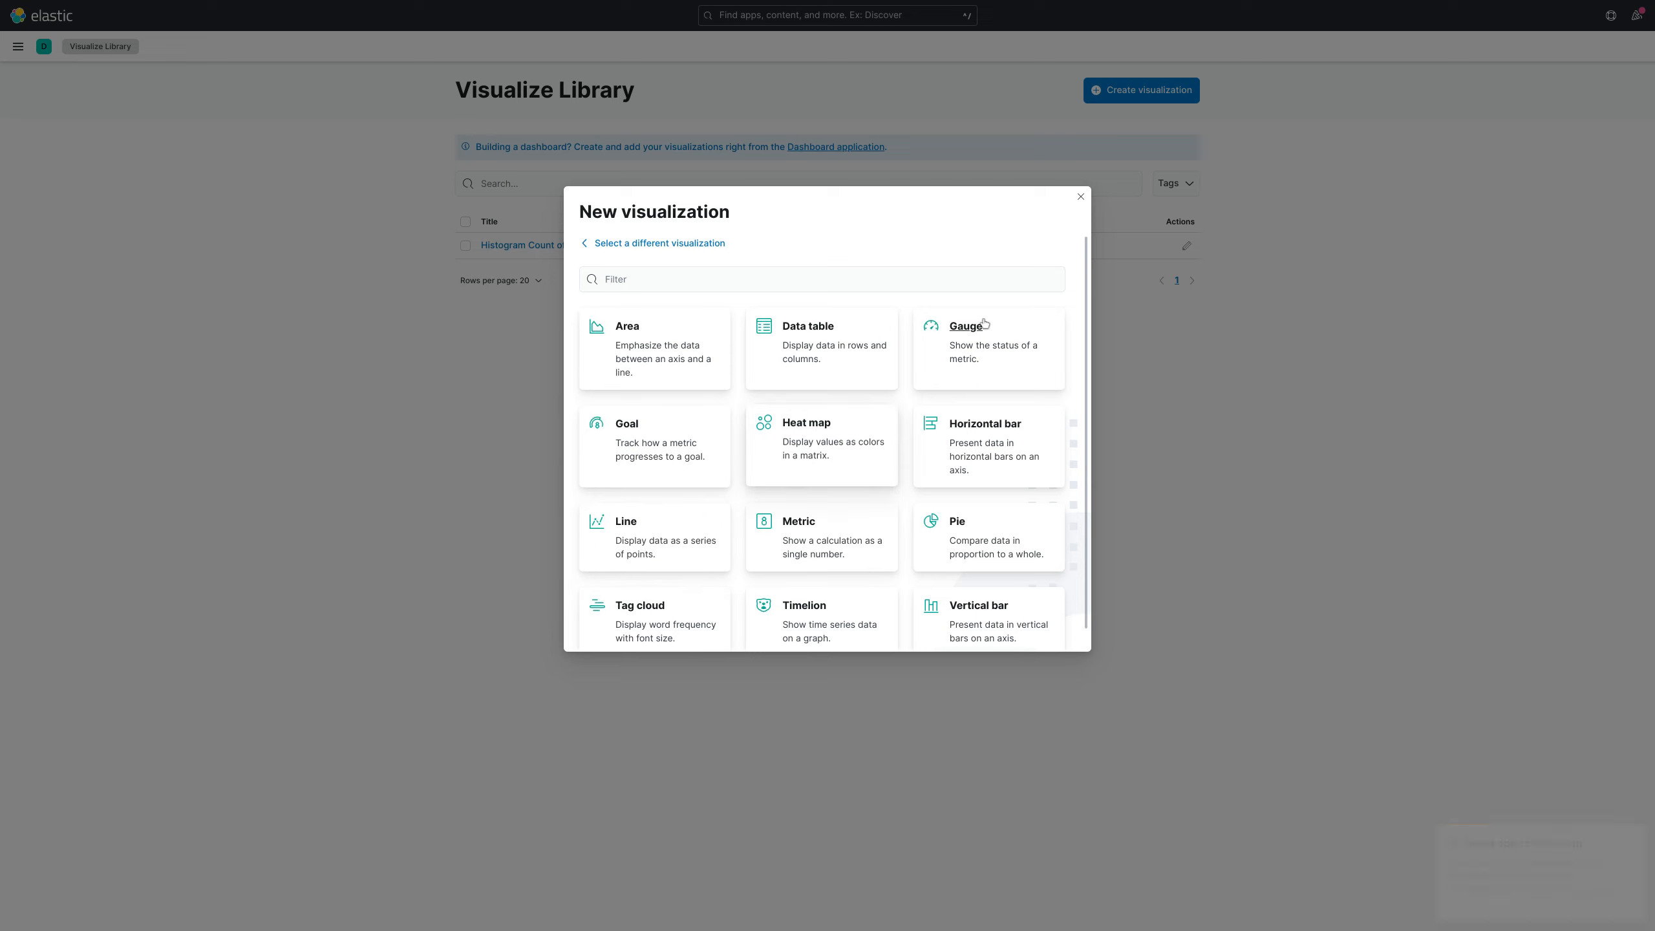
pyautogui.click(1081, 197)
pyautogui.click(1128, 91)
pyautogui.click(711, 326)
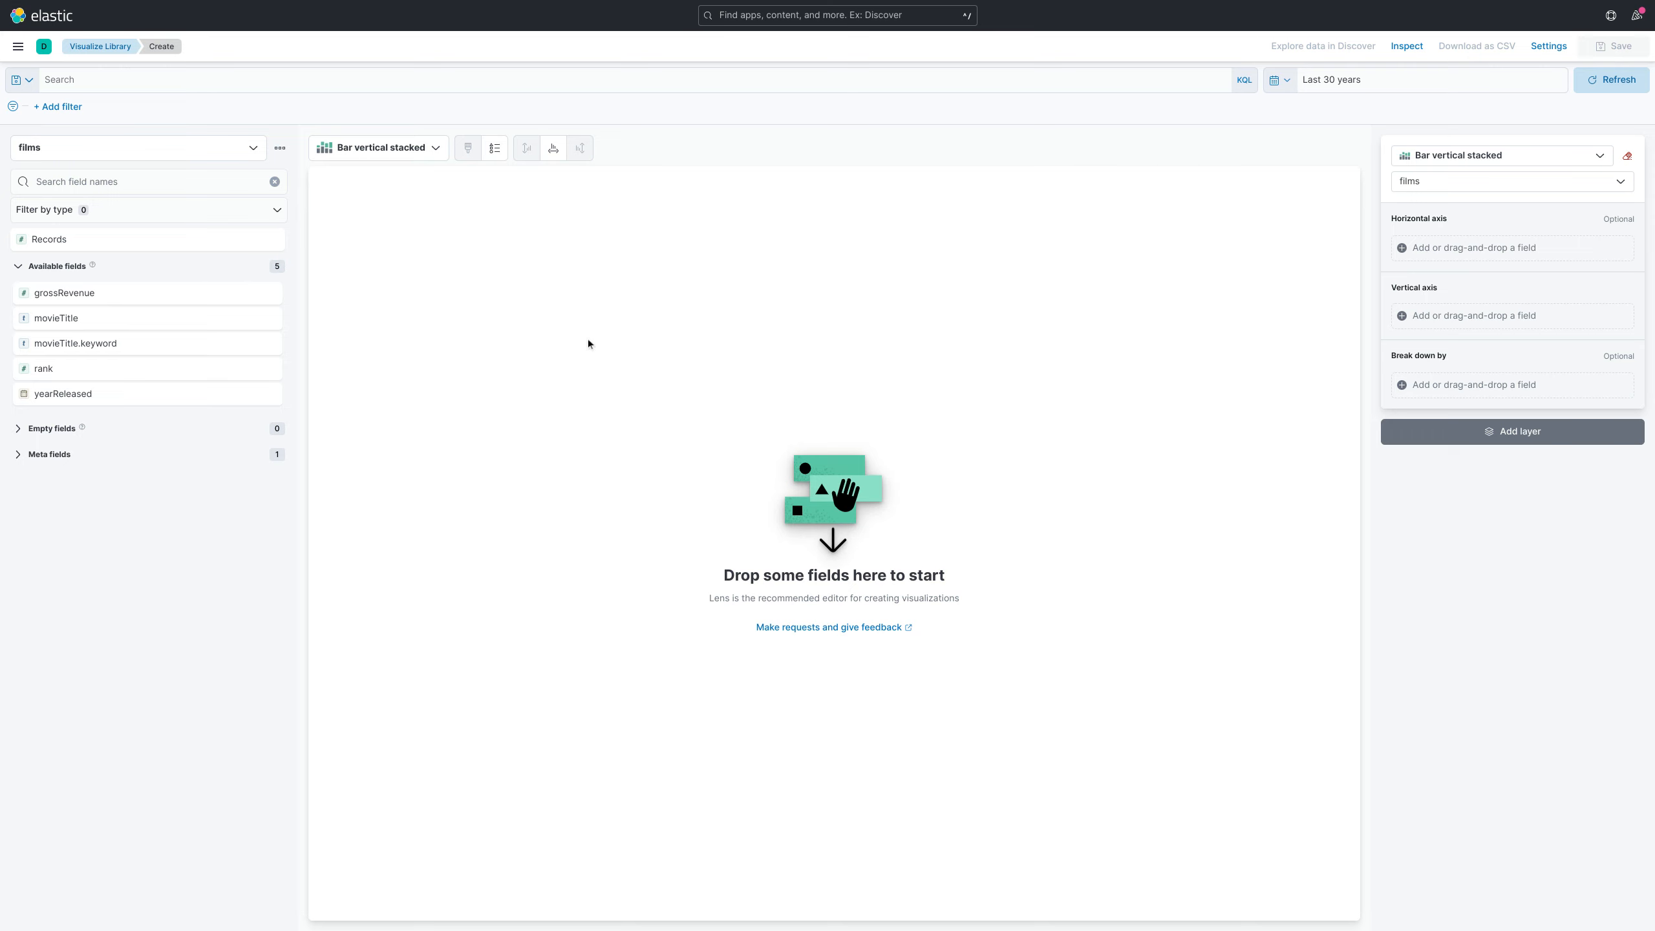
# Build a Metric visualization from the grossRevenue field using the Sum function.
pyautogui.moveTo(177, 303); pyautogui.dragTo(1563, 249)
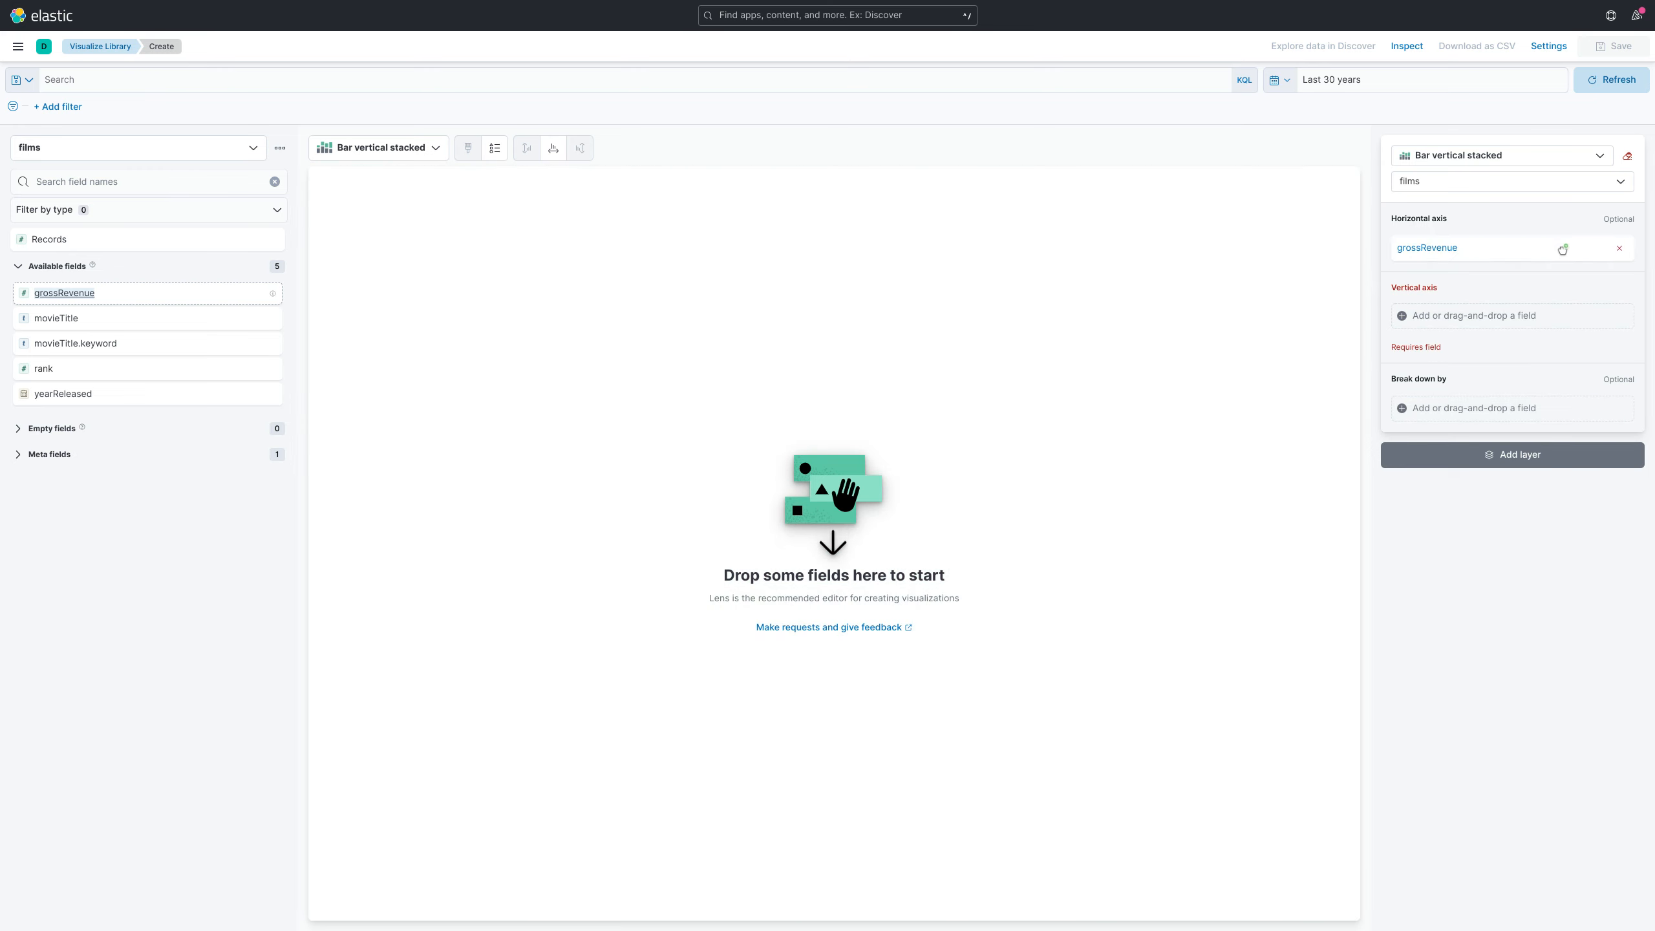
pyautogui.moveTo(1512, 251); pyautogui.dragTo(1561, 327)
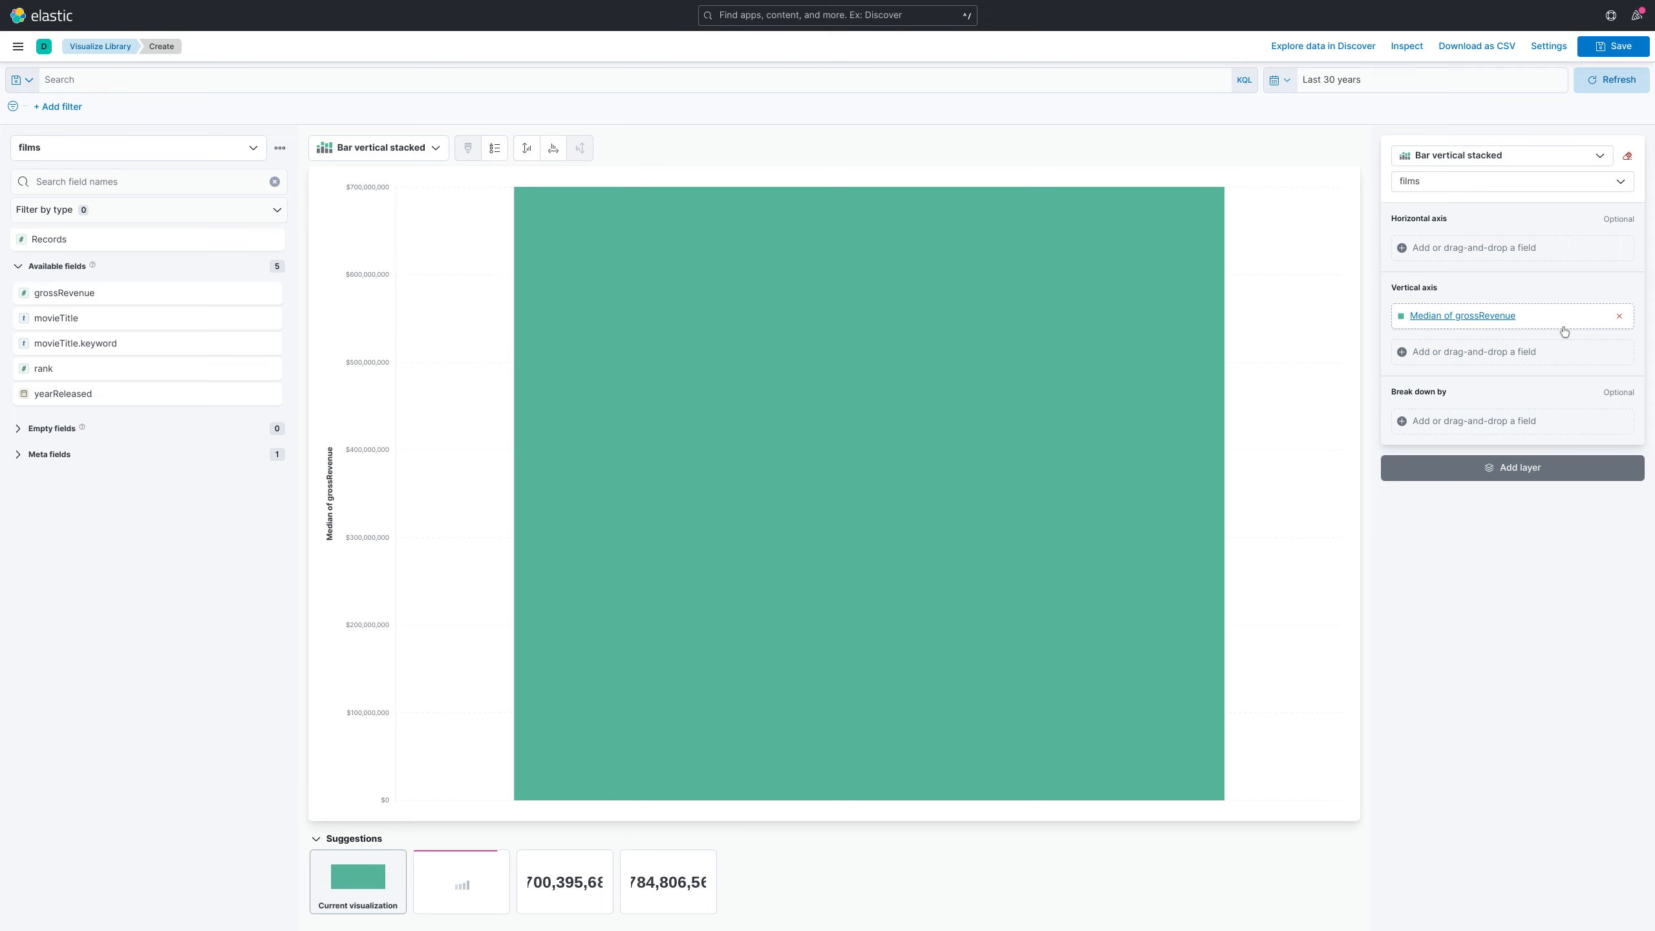
pyautogui.click(584, 886)
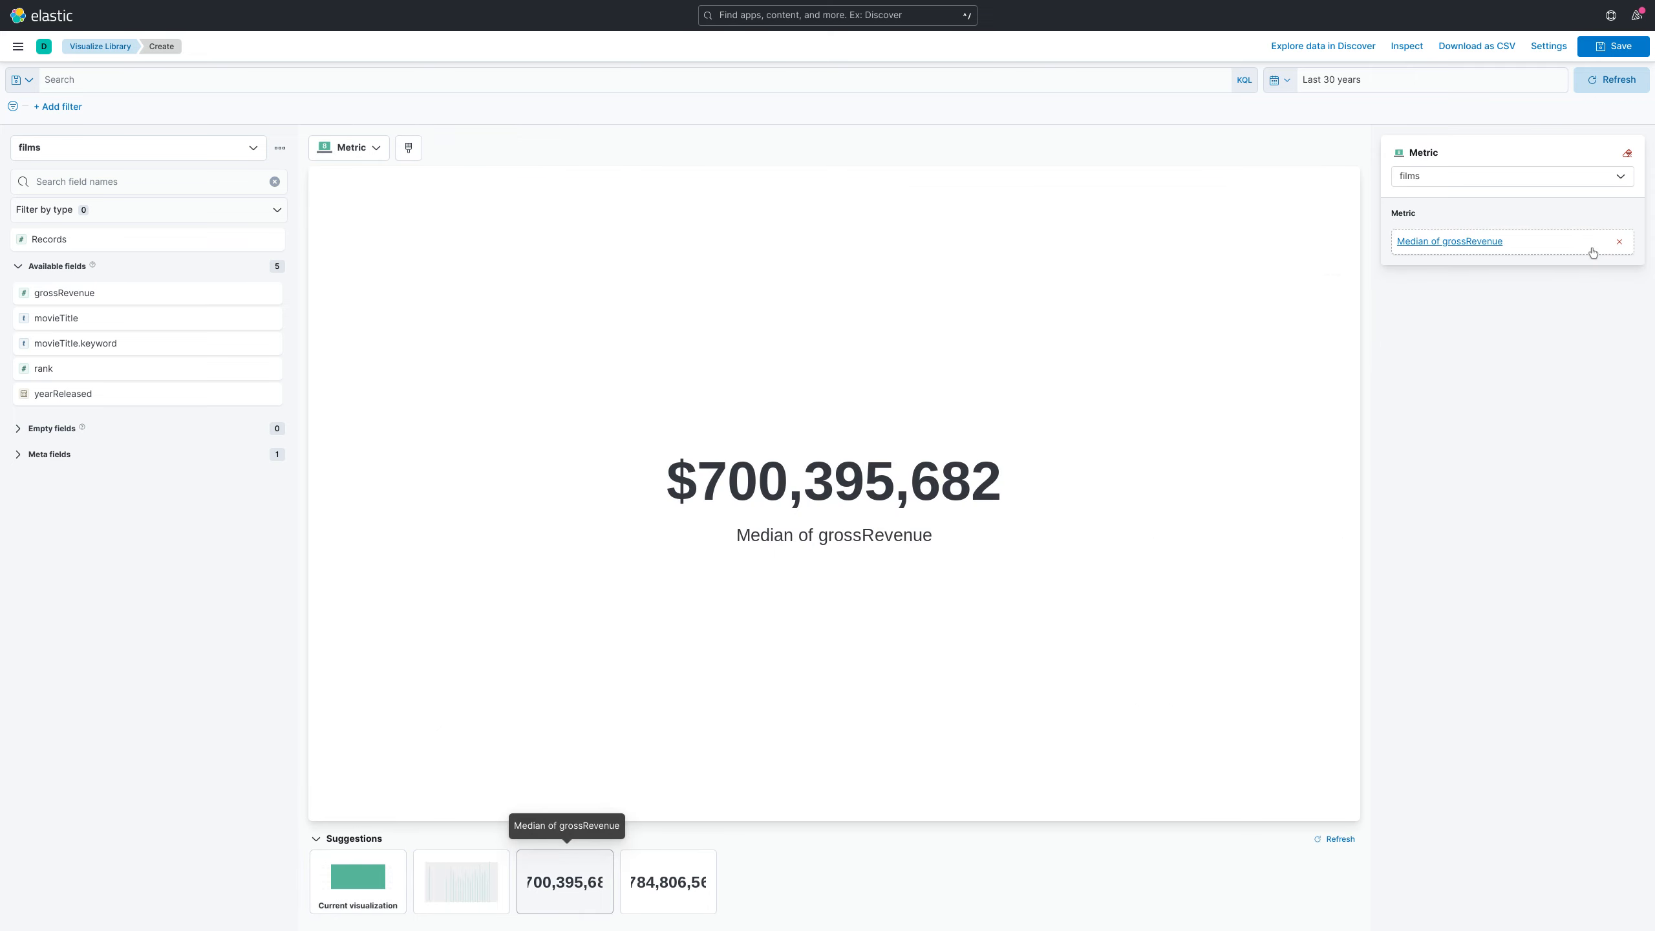
pyautogui.click(1460, 242)
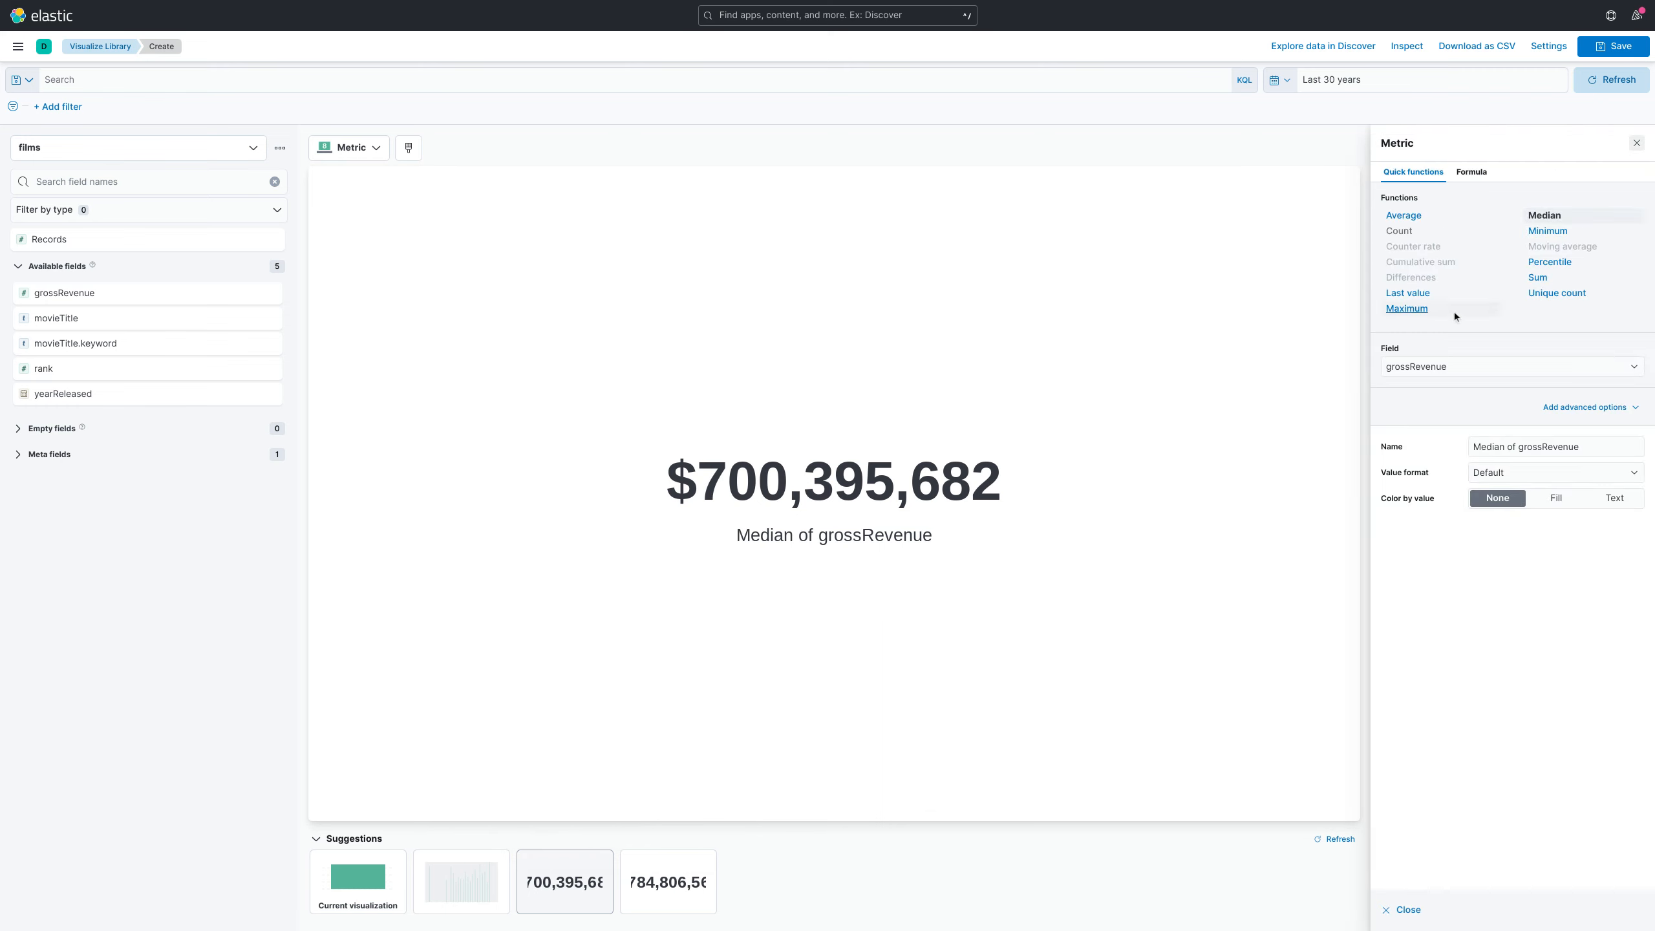
pyautogui.click(1537, 279)
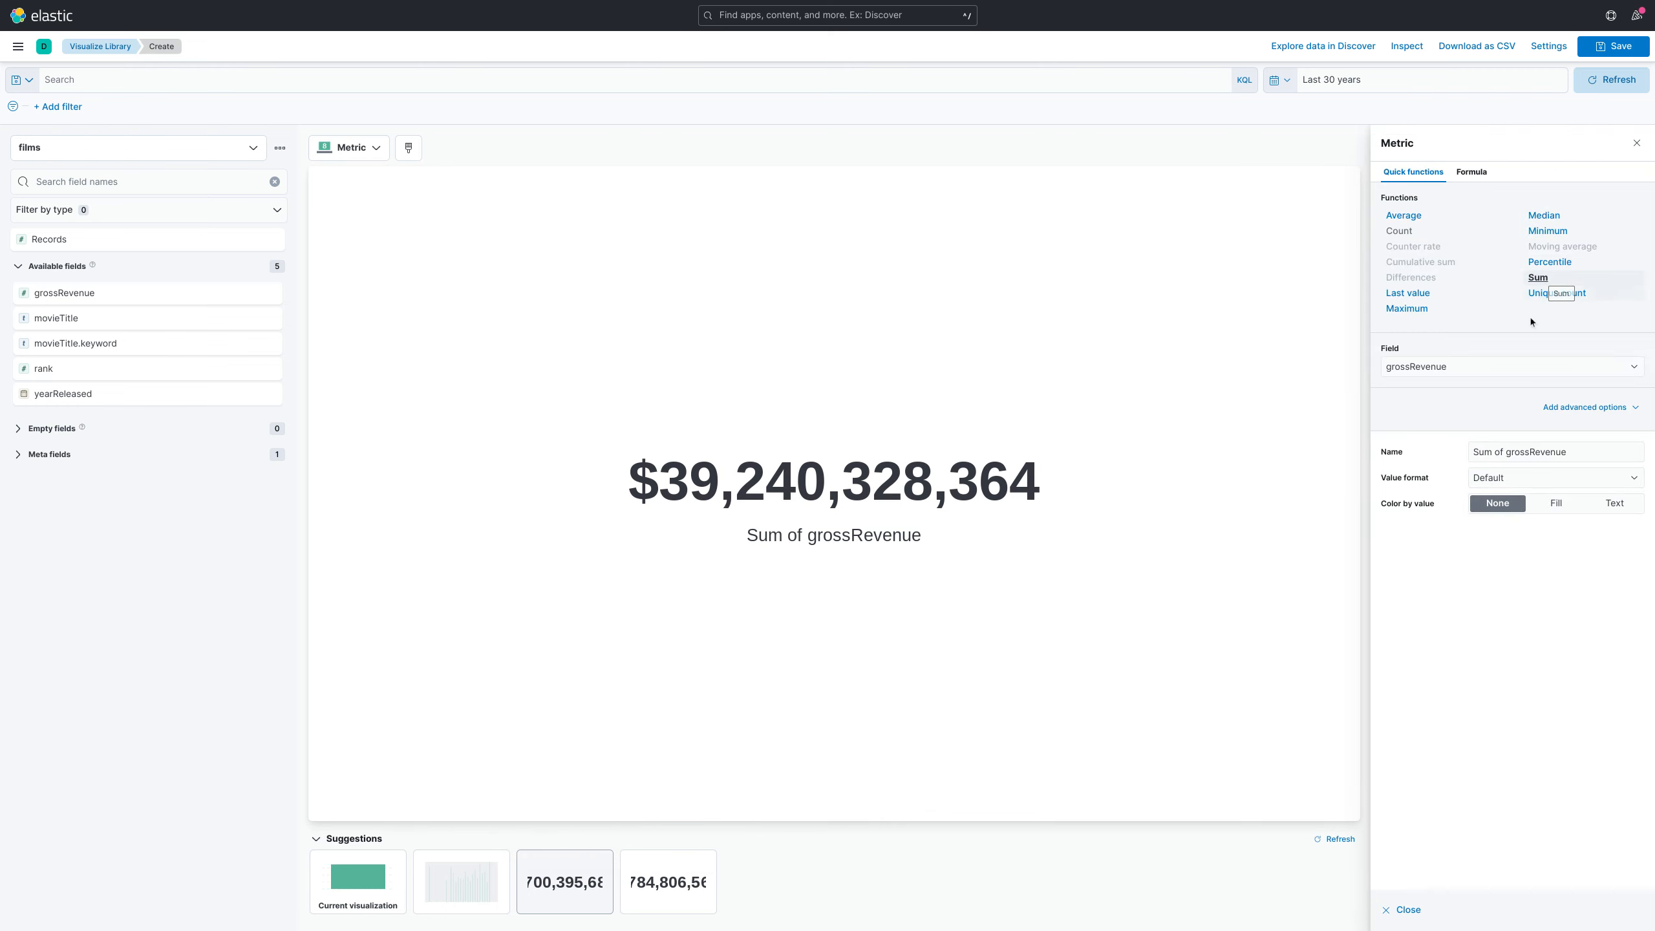
pyautogui.click(1585, 406)
pyautogui.click(1529, 401)
pyautogui.click(1549, 366)
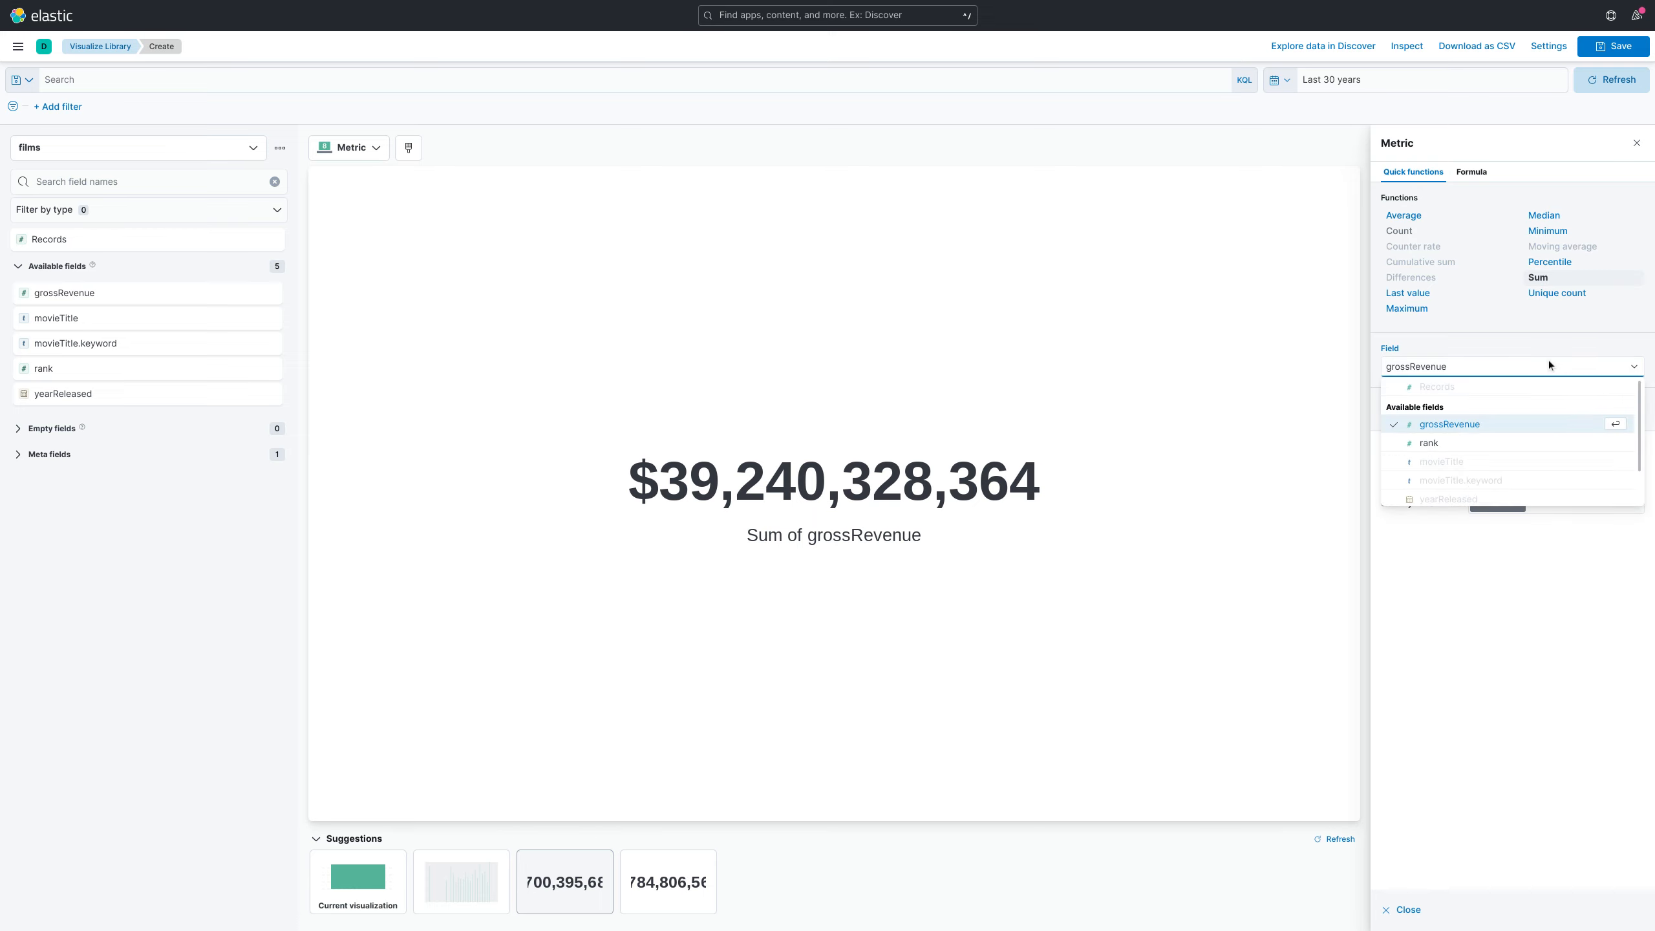
pyautogui.click(1447, 613)
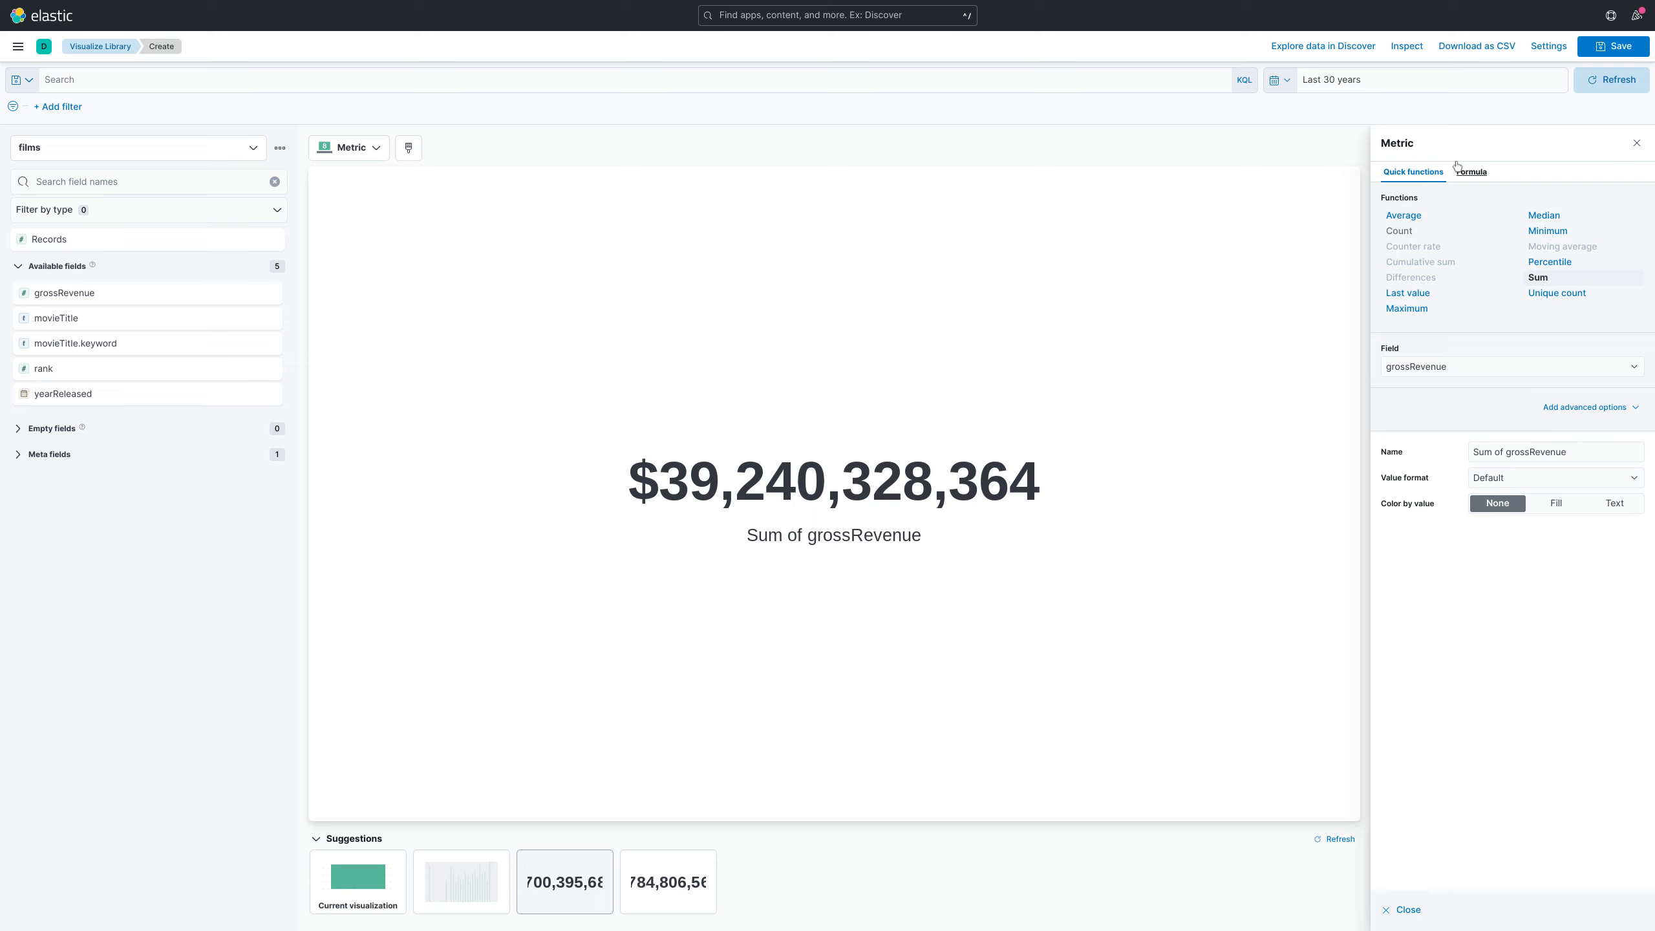
# Convert the metric to the formula sum(grossRevenue)/1000000.
pyautogui.click(1475, 176)
pyautogui.click(1497, 221)
pyautogui.write('/1')
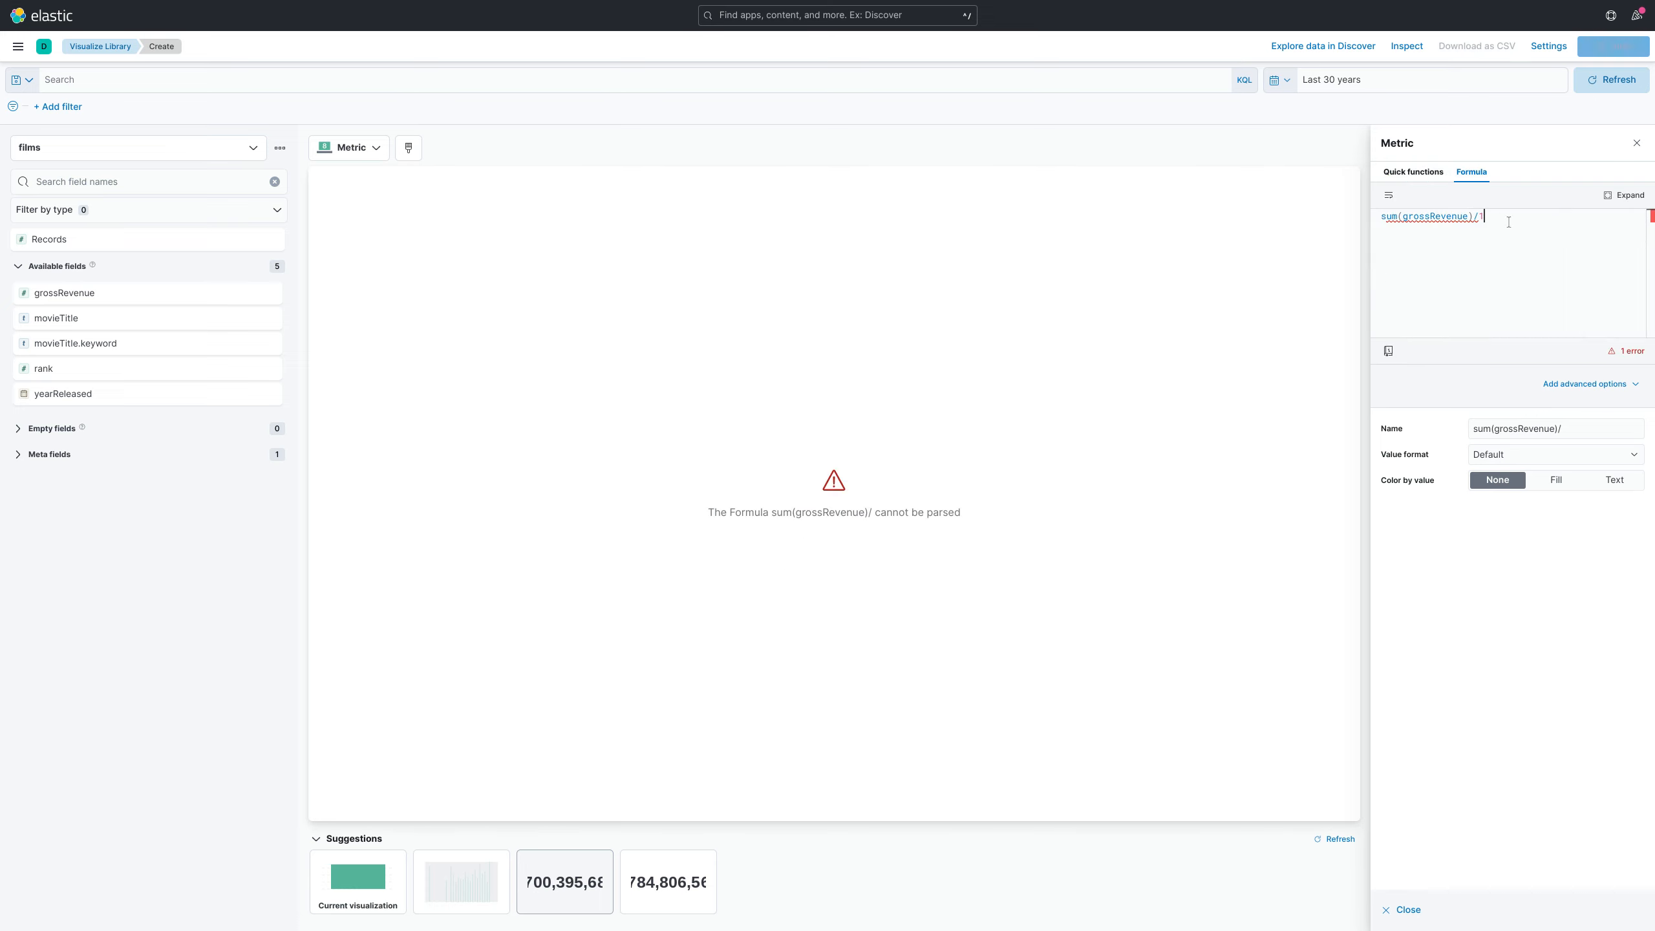
pyautogui.write('000000')
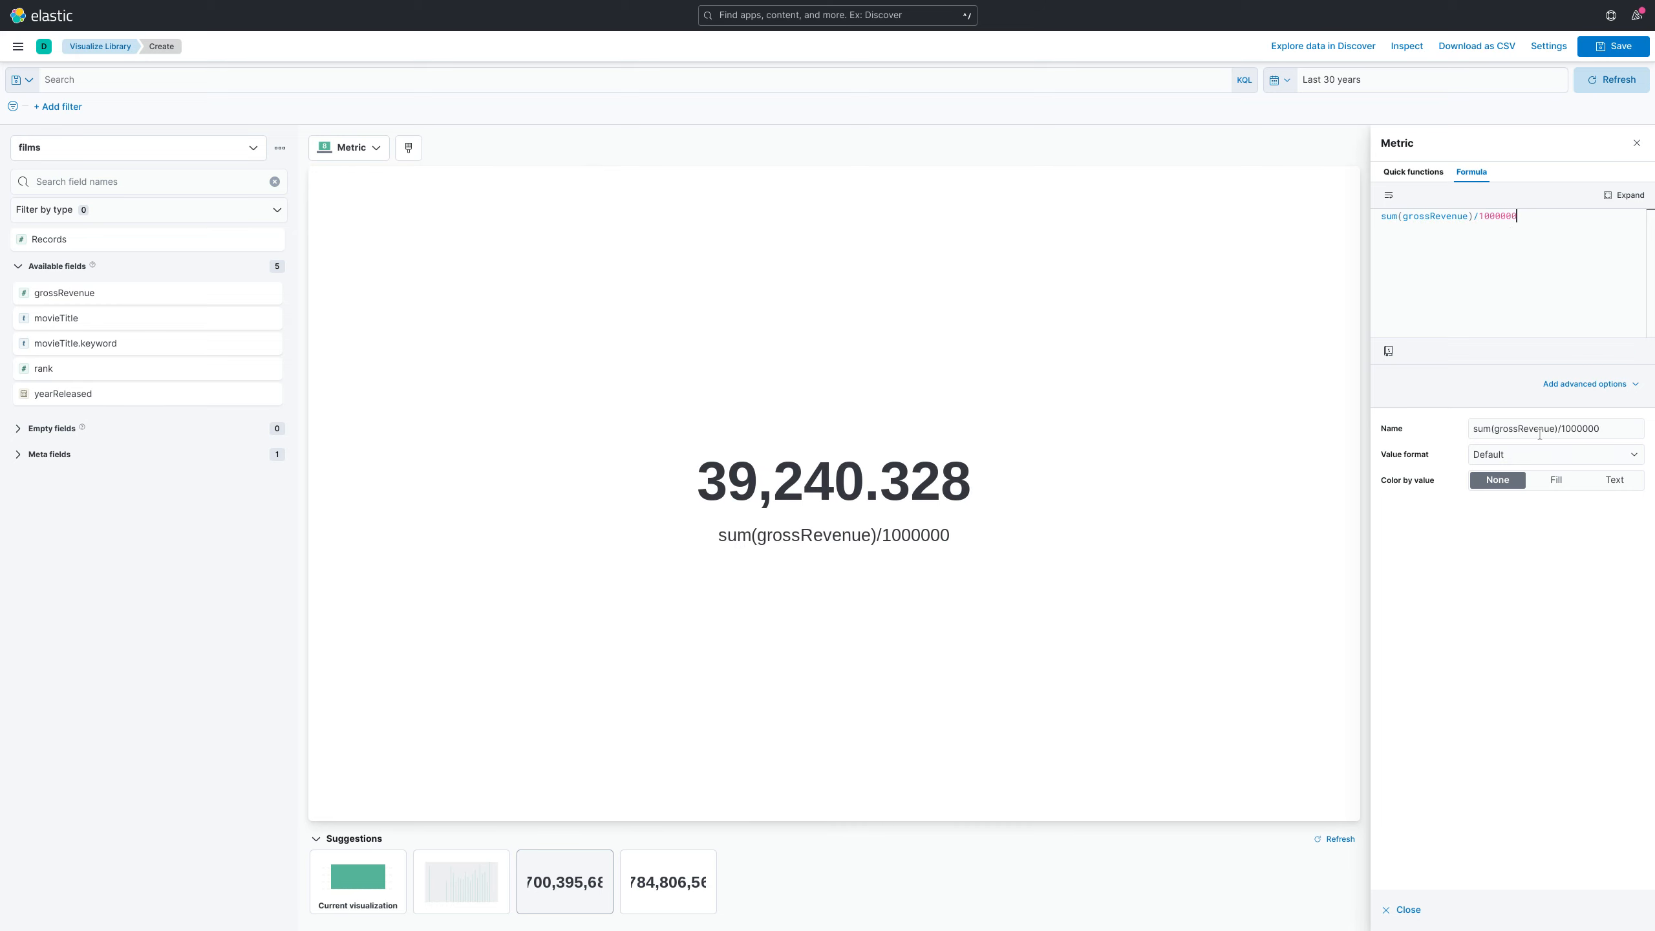
# Rename the metric's label to Gross Revenue ($m).
pyautogui.moveTo(1500, 430); pyautogui.dragTo(1456, 429)
pyautogui.write('G')
pyautogui.press('Right')
pyautogui.press('End')
pyautogui.press('BackSpace')
pyautogui.press('BackSpace')
pyautogui.press('BackSpace')
pyautogui.press('BackSpace')
pyautogui.press('BackSpace')
pyautogui.press('BackSpace')
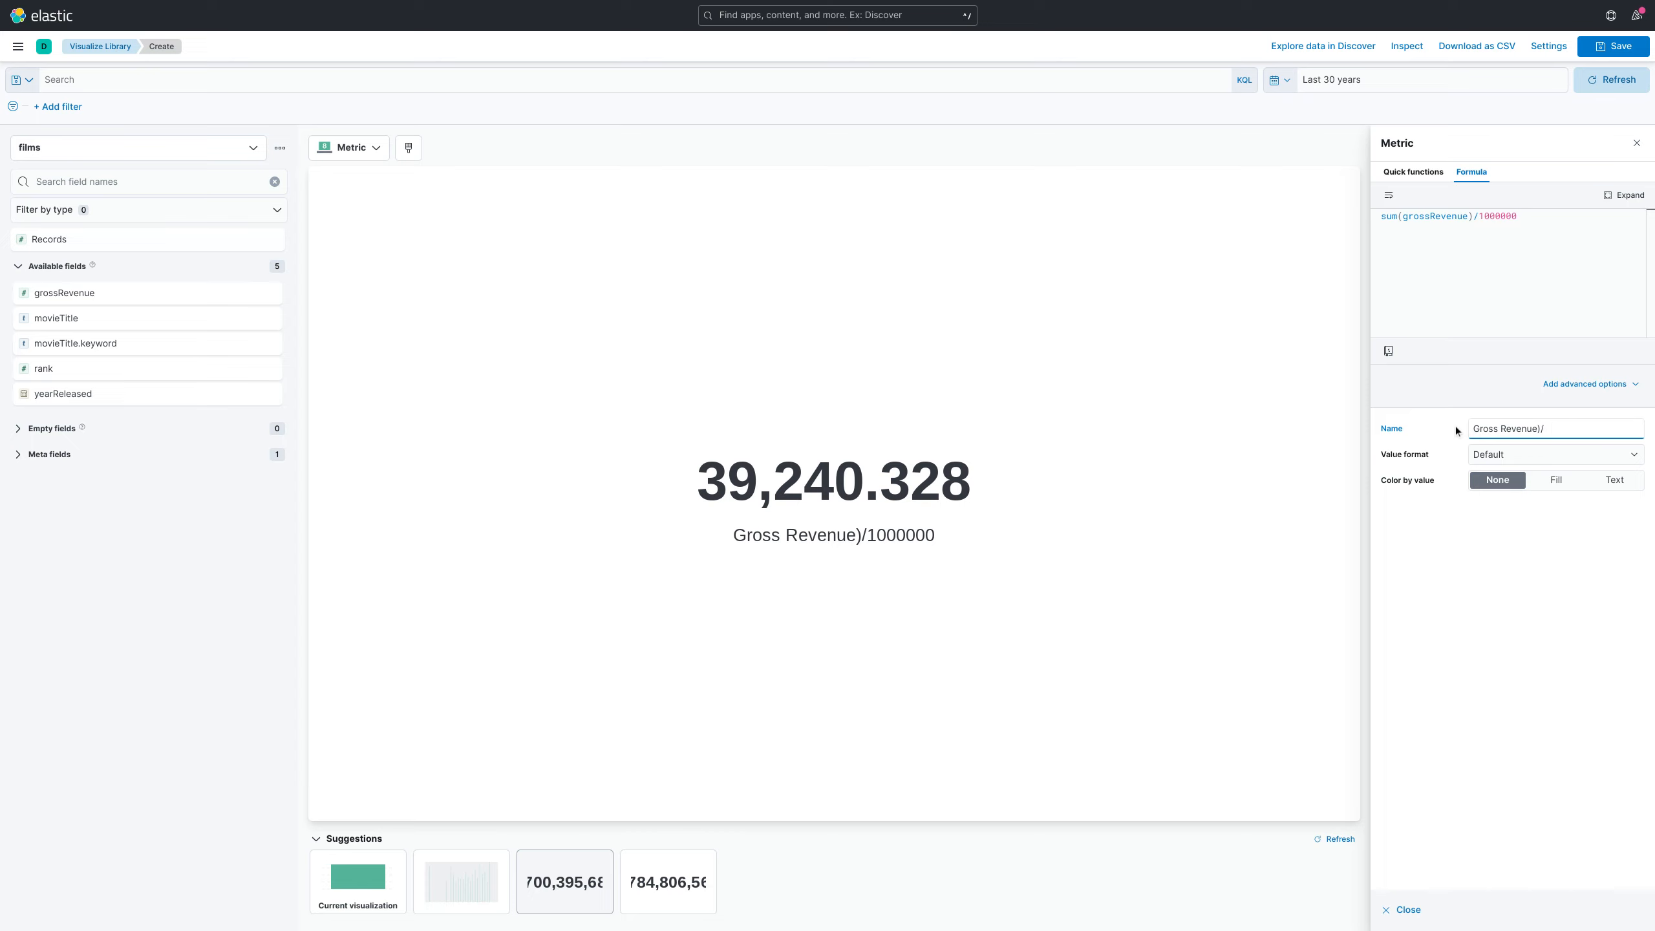
pyautogui.write('(ms')
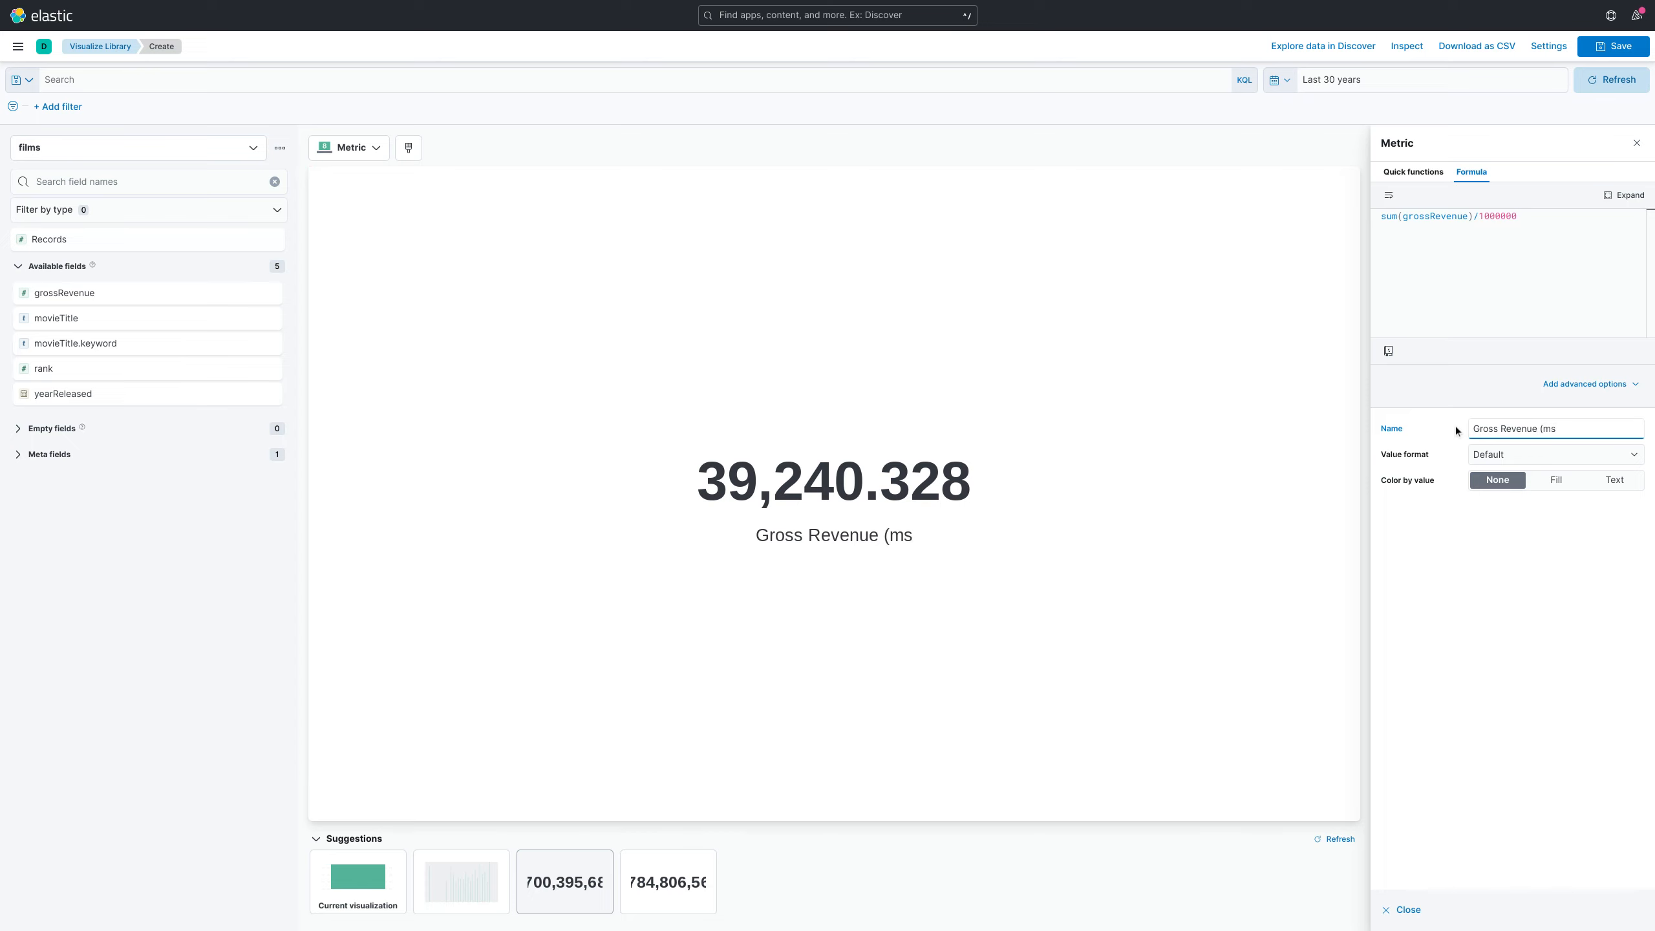
pyautogui.press('BackSpace')
pyautogui.press('BackSpace')
pyautogui.write('$m)')
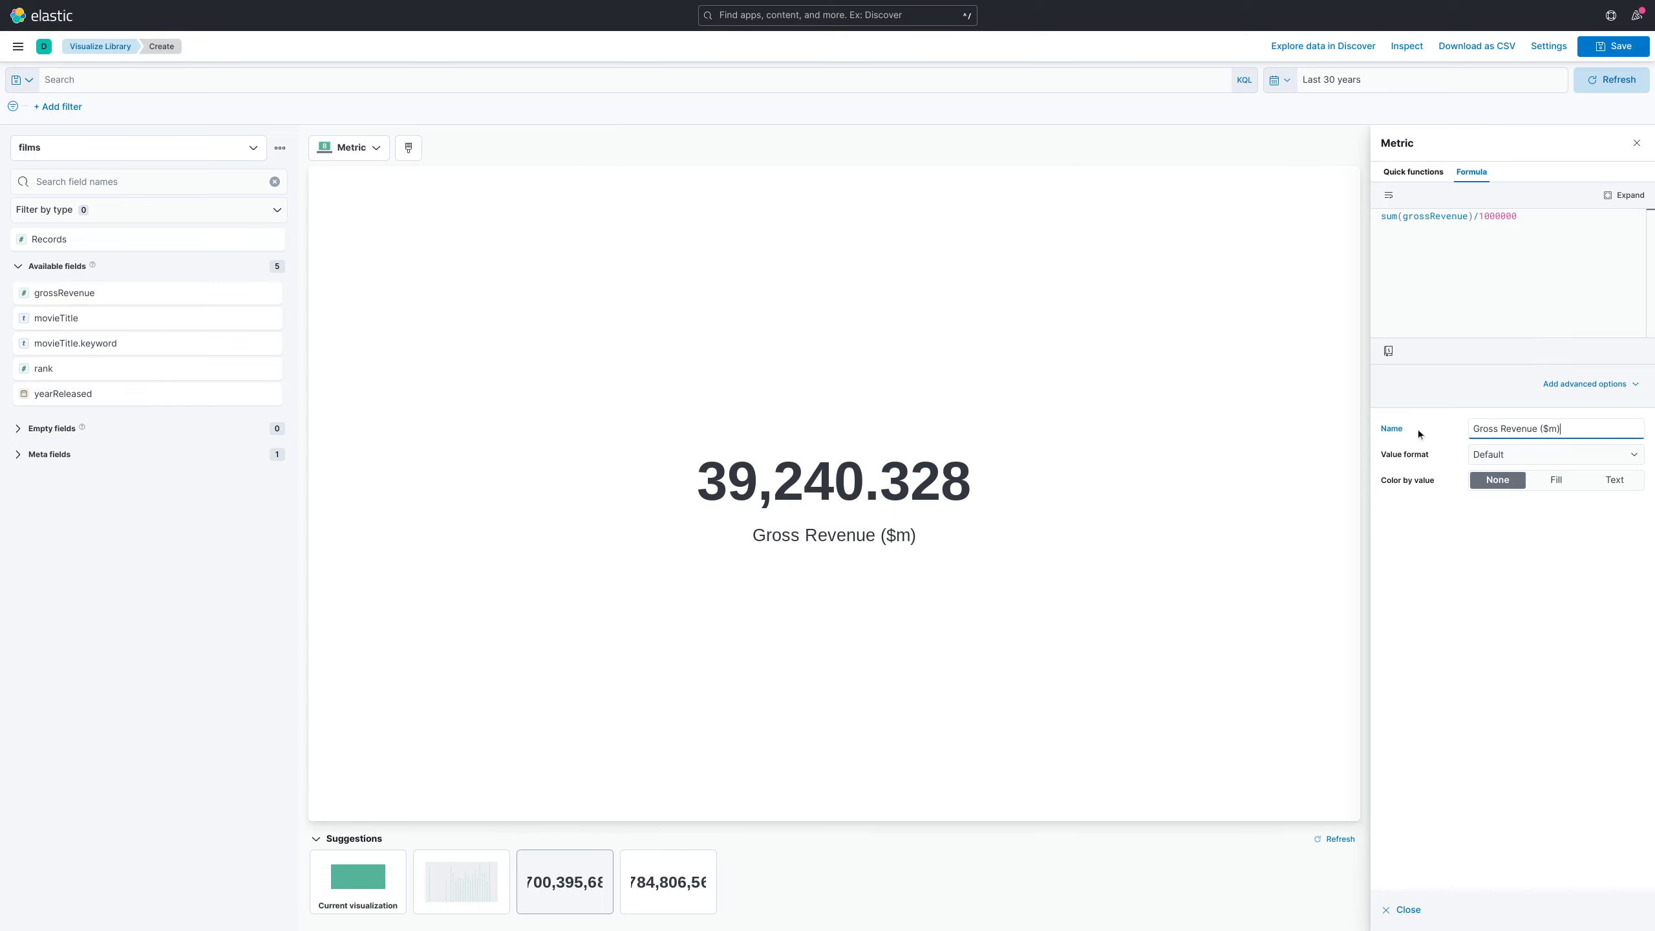
# Save the visualization to the library as Gross-Revenue without adding it to any dashboard.
pyautogui.click(1628, 50)
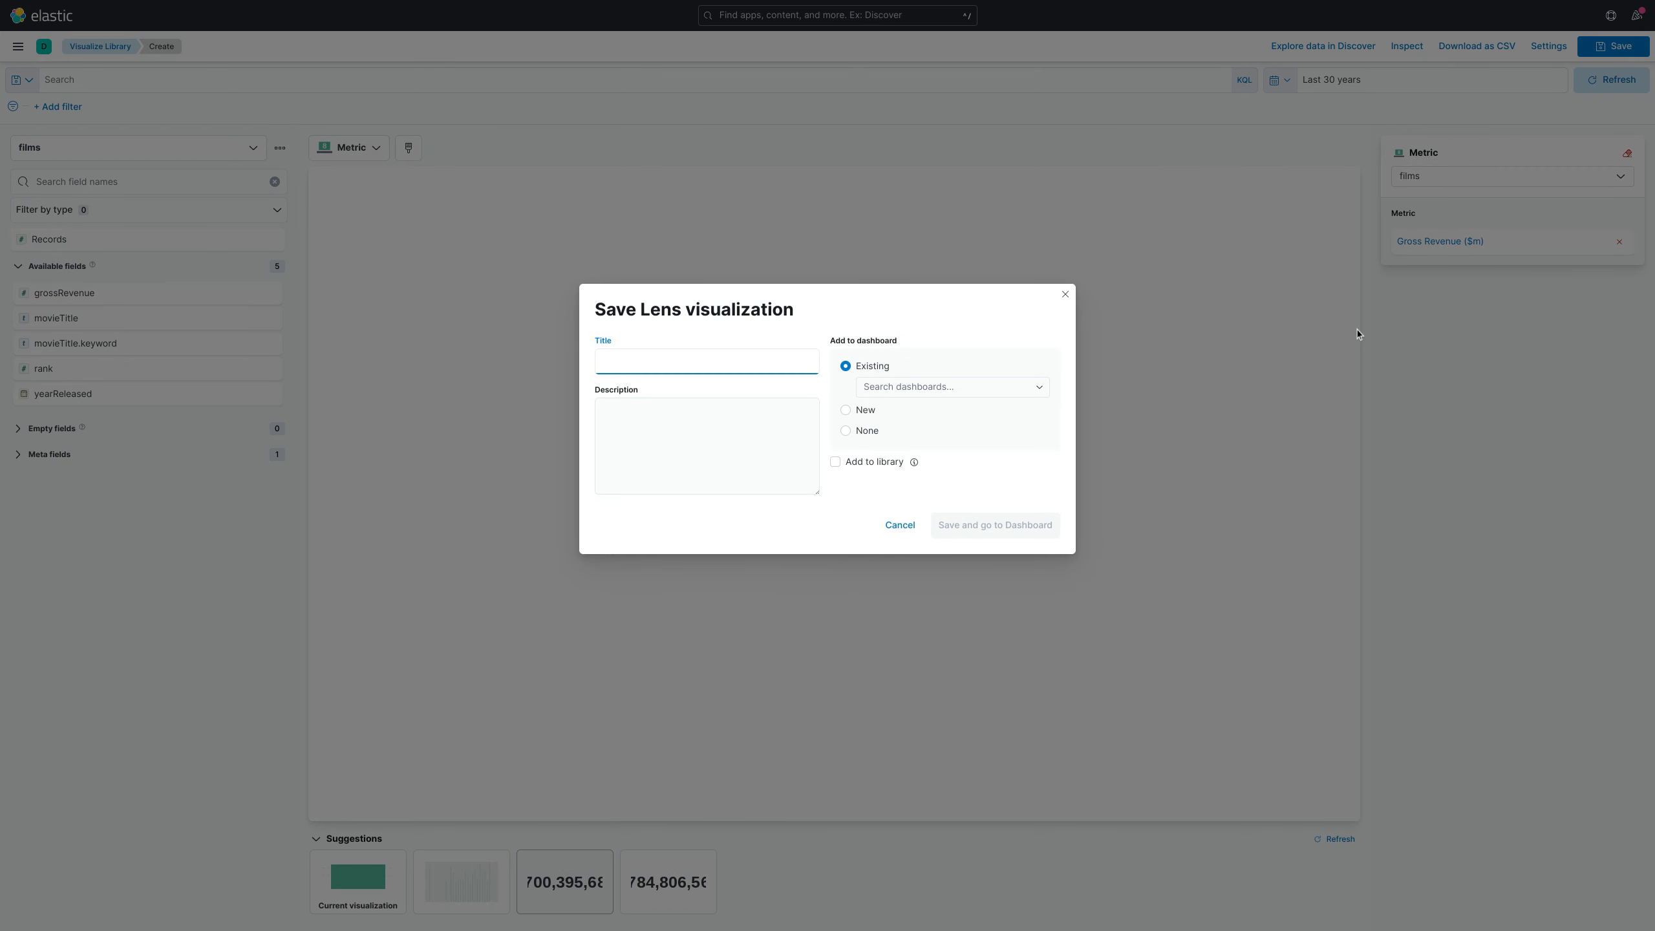
pyautogui.click(882, 431)
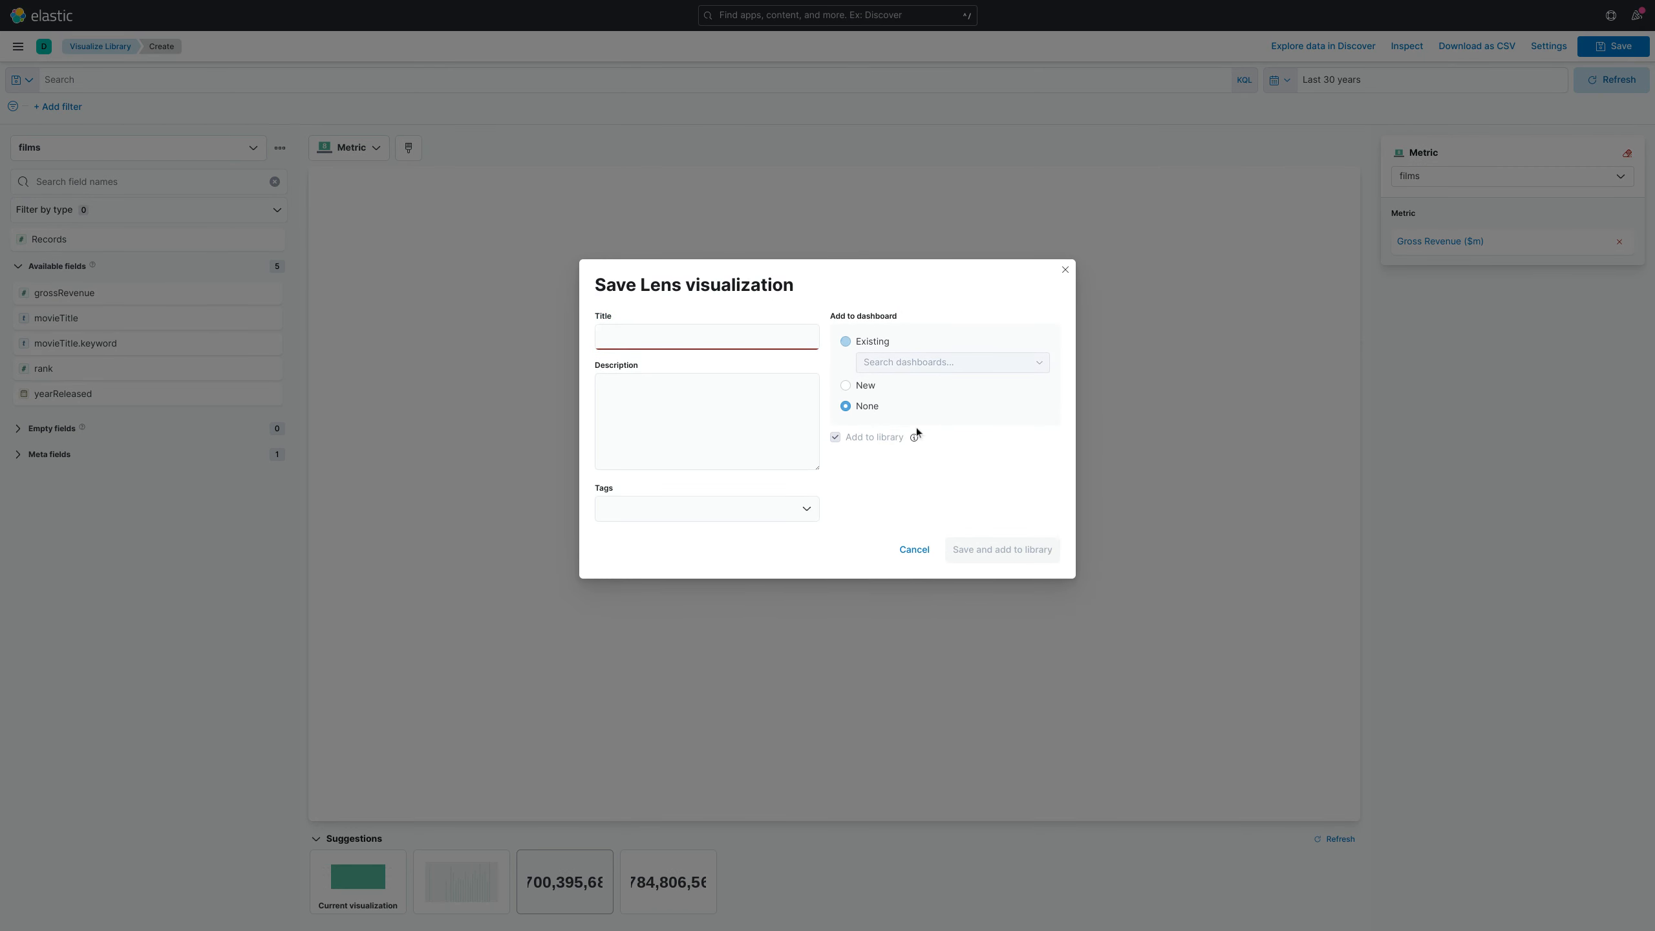
pyautogui.click(733, 340)
pyautogui.write('Gross R')
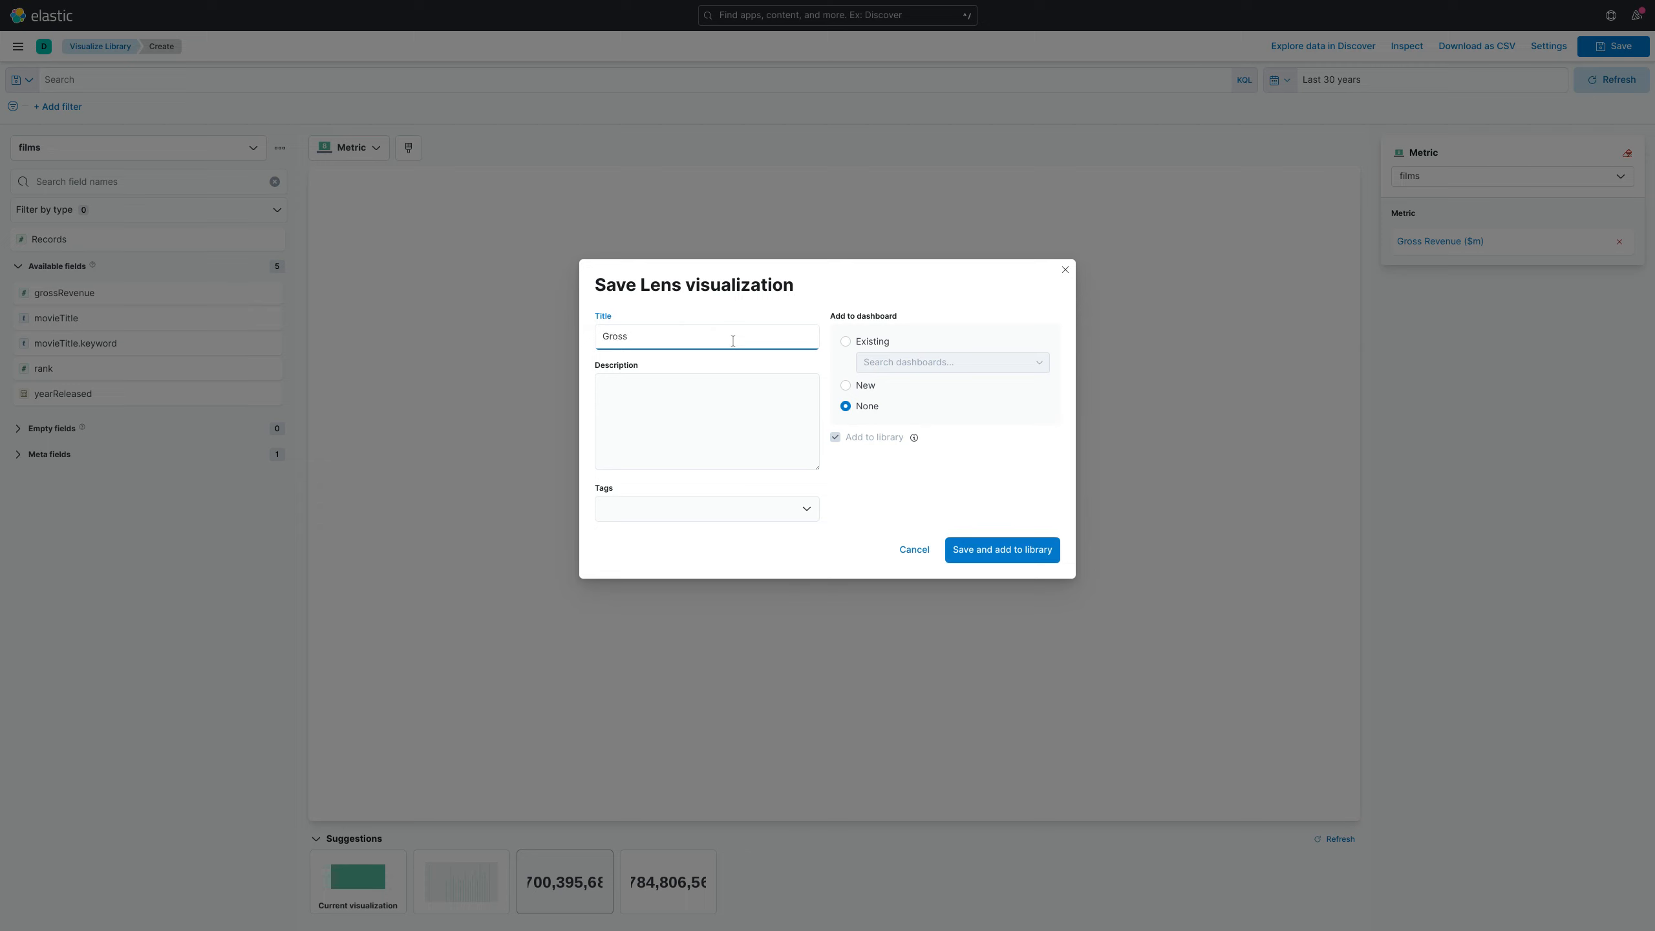
pyautogui.write('evn')
pyautogui.write('ue')
pyautogui.write('venuw')
pyautogui.click(1004, 550)
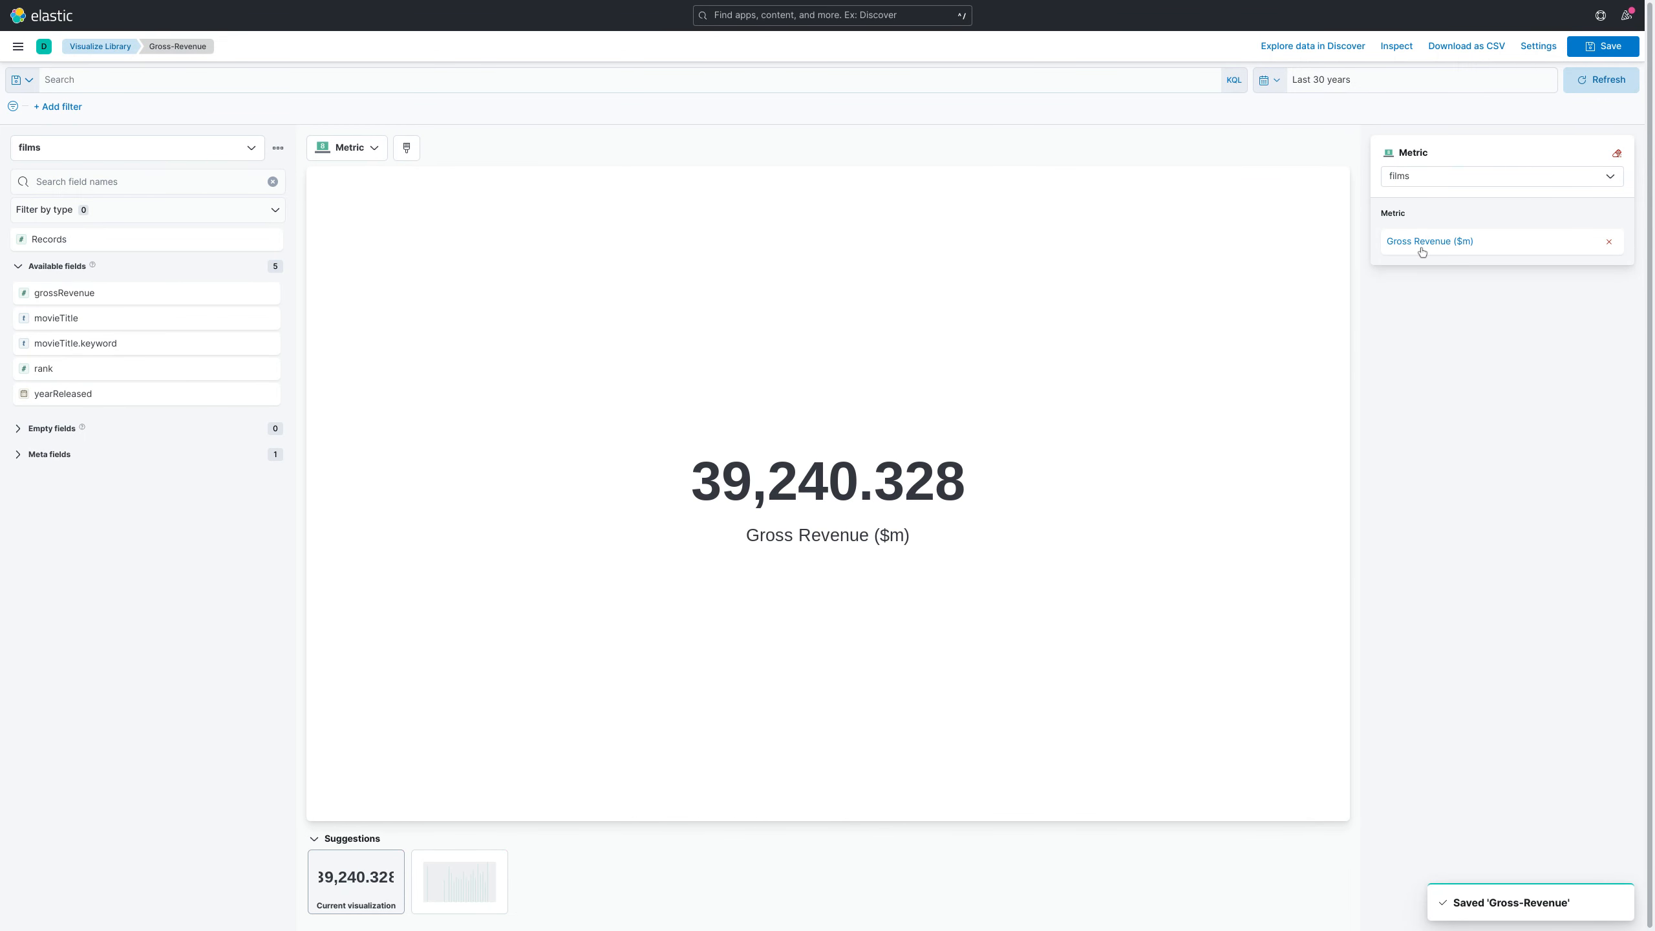
# Change the Gross Revenue ($m) metric's formula to average(grossRevenue)/1000000.
pyautogui.click(1461, 241)
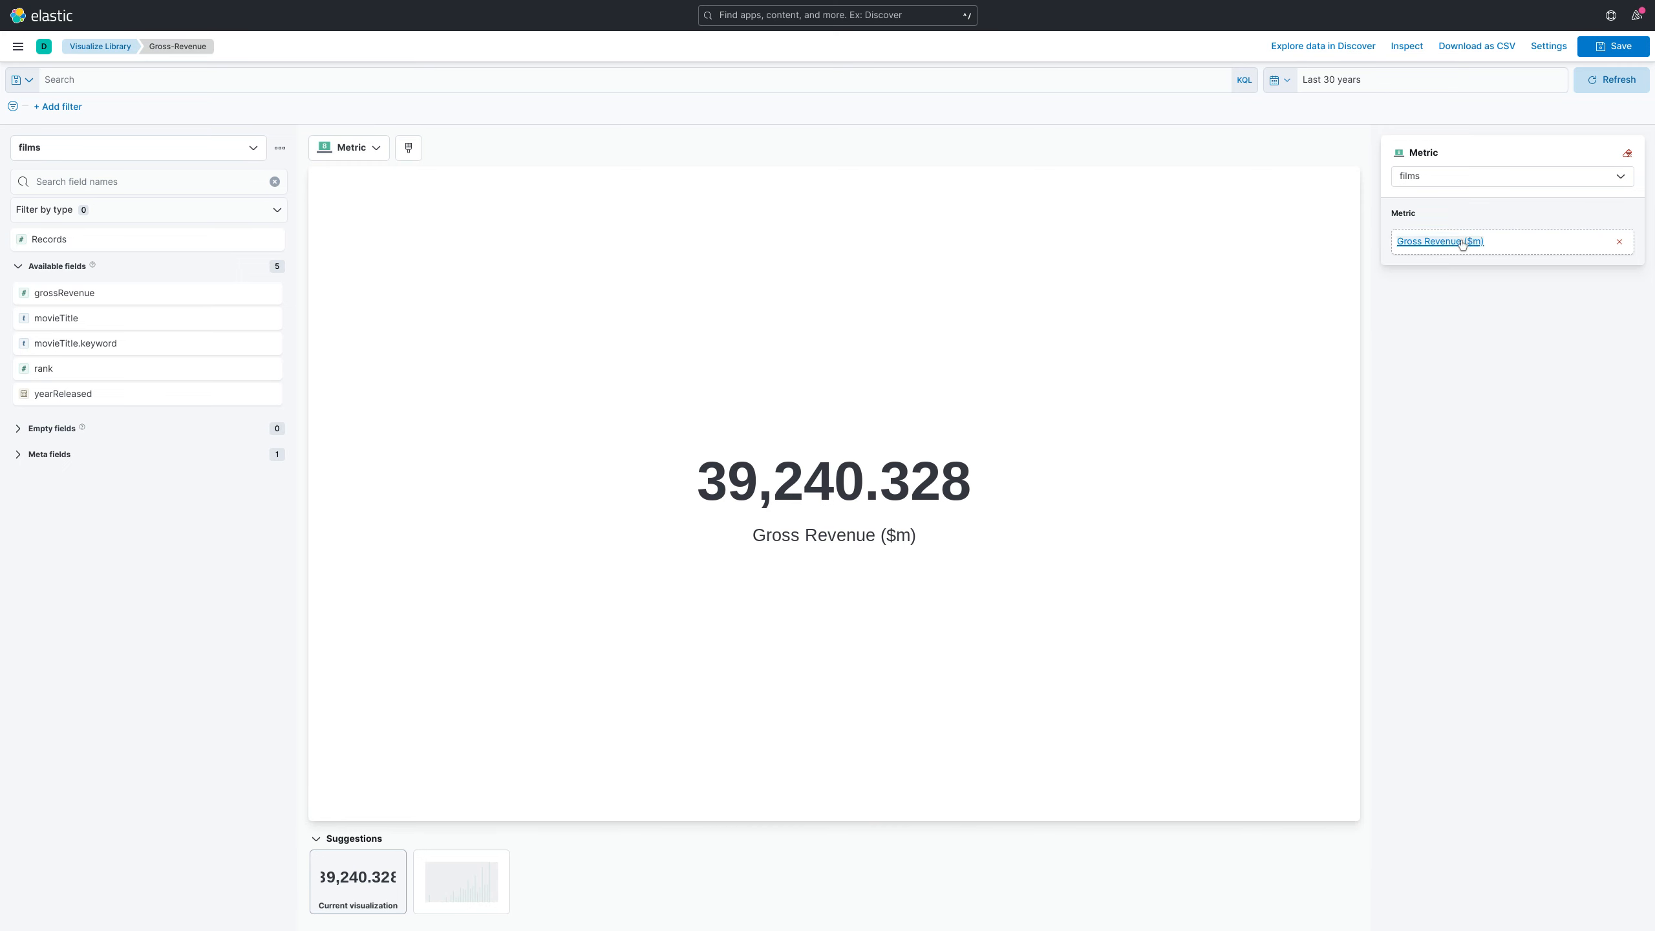
pyautogui.click(1437, 176)
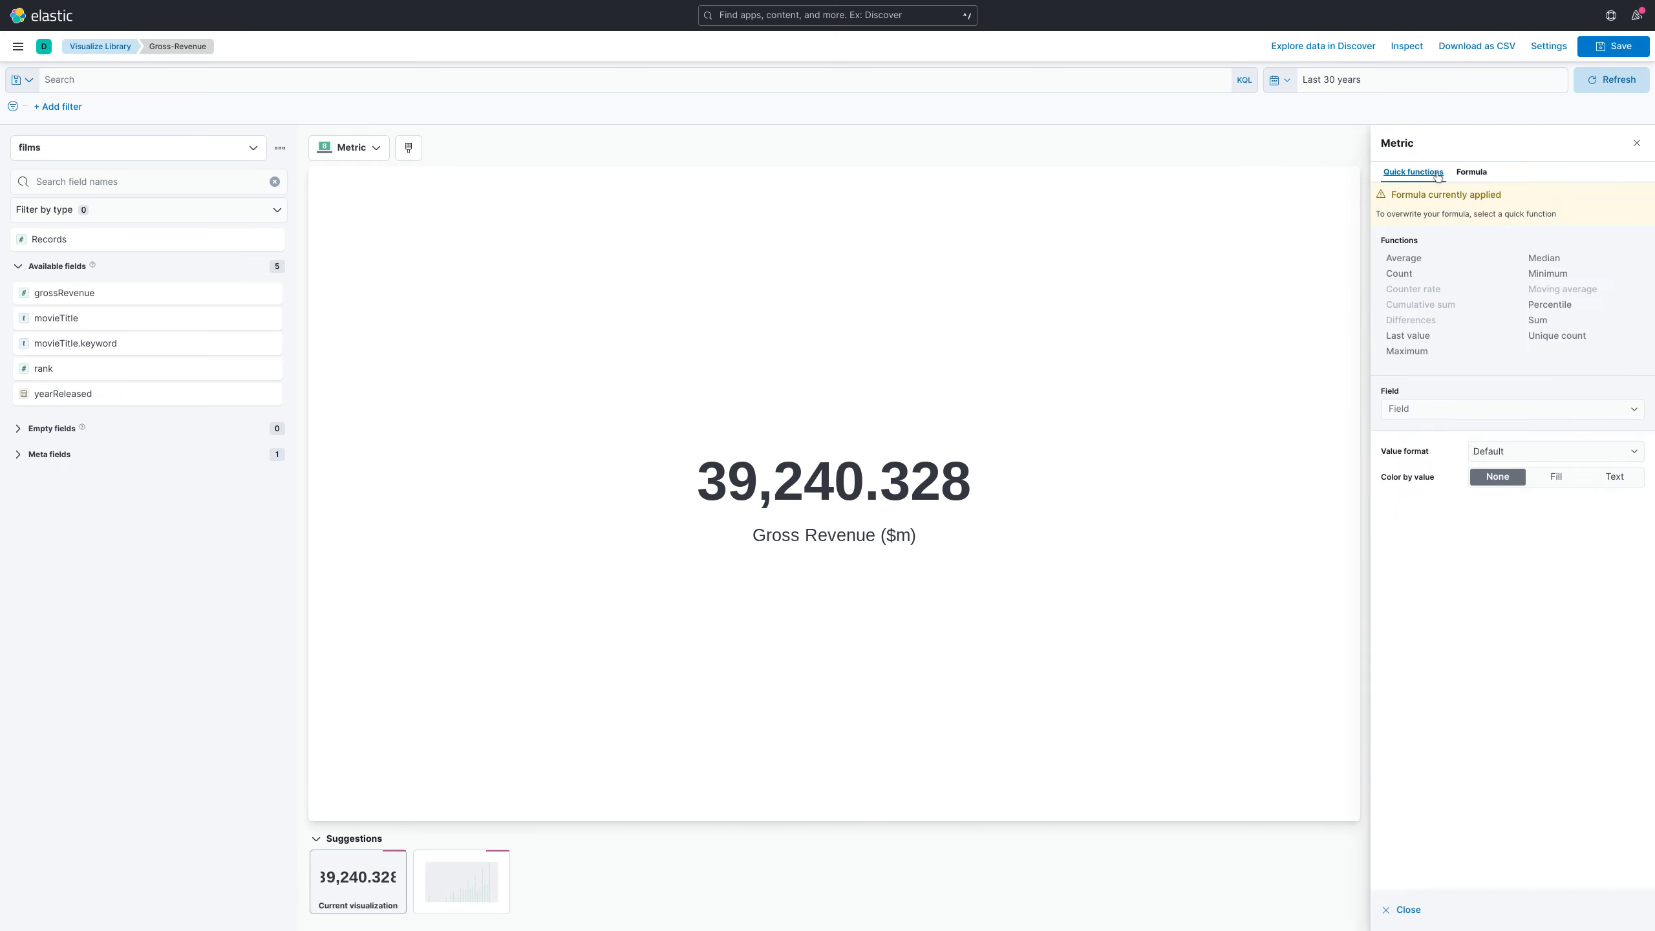
pyautogui.click(1471, 172)
pyautogui.click(1396, 216)
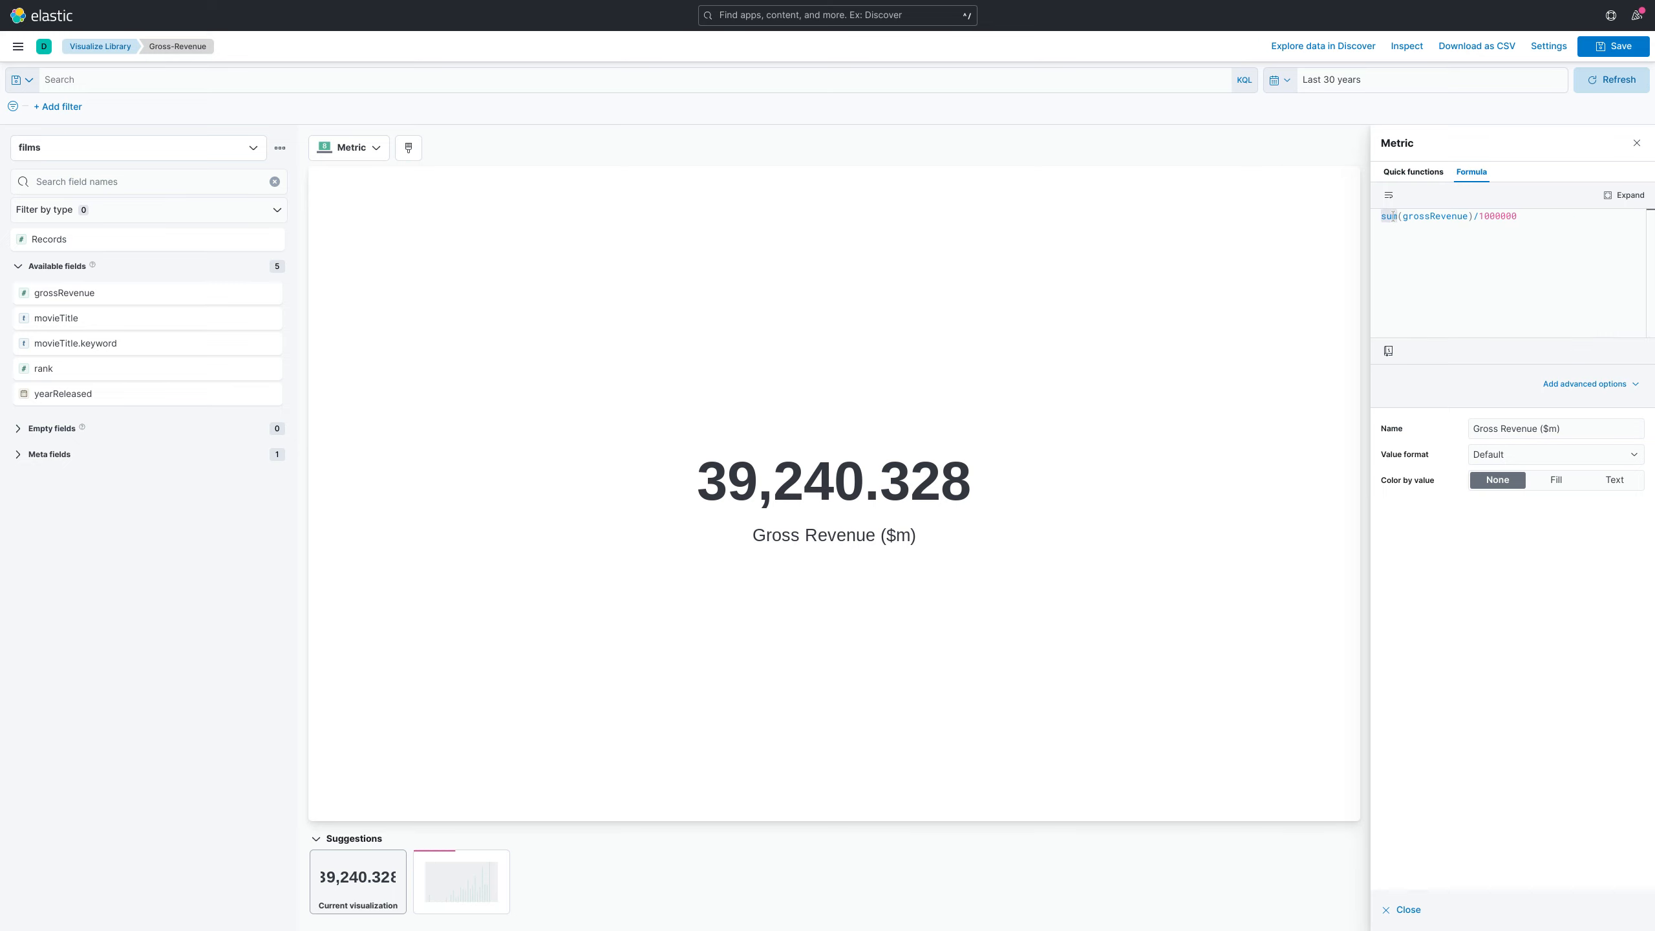
pyautogui.write('av')
pyautogui.click(1408, 233)
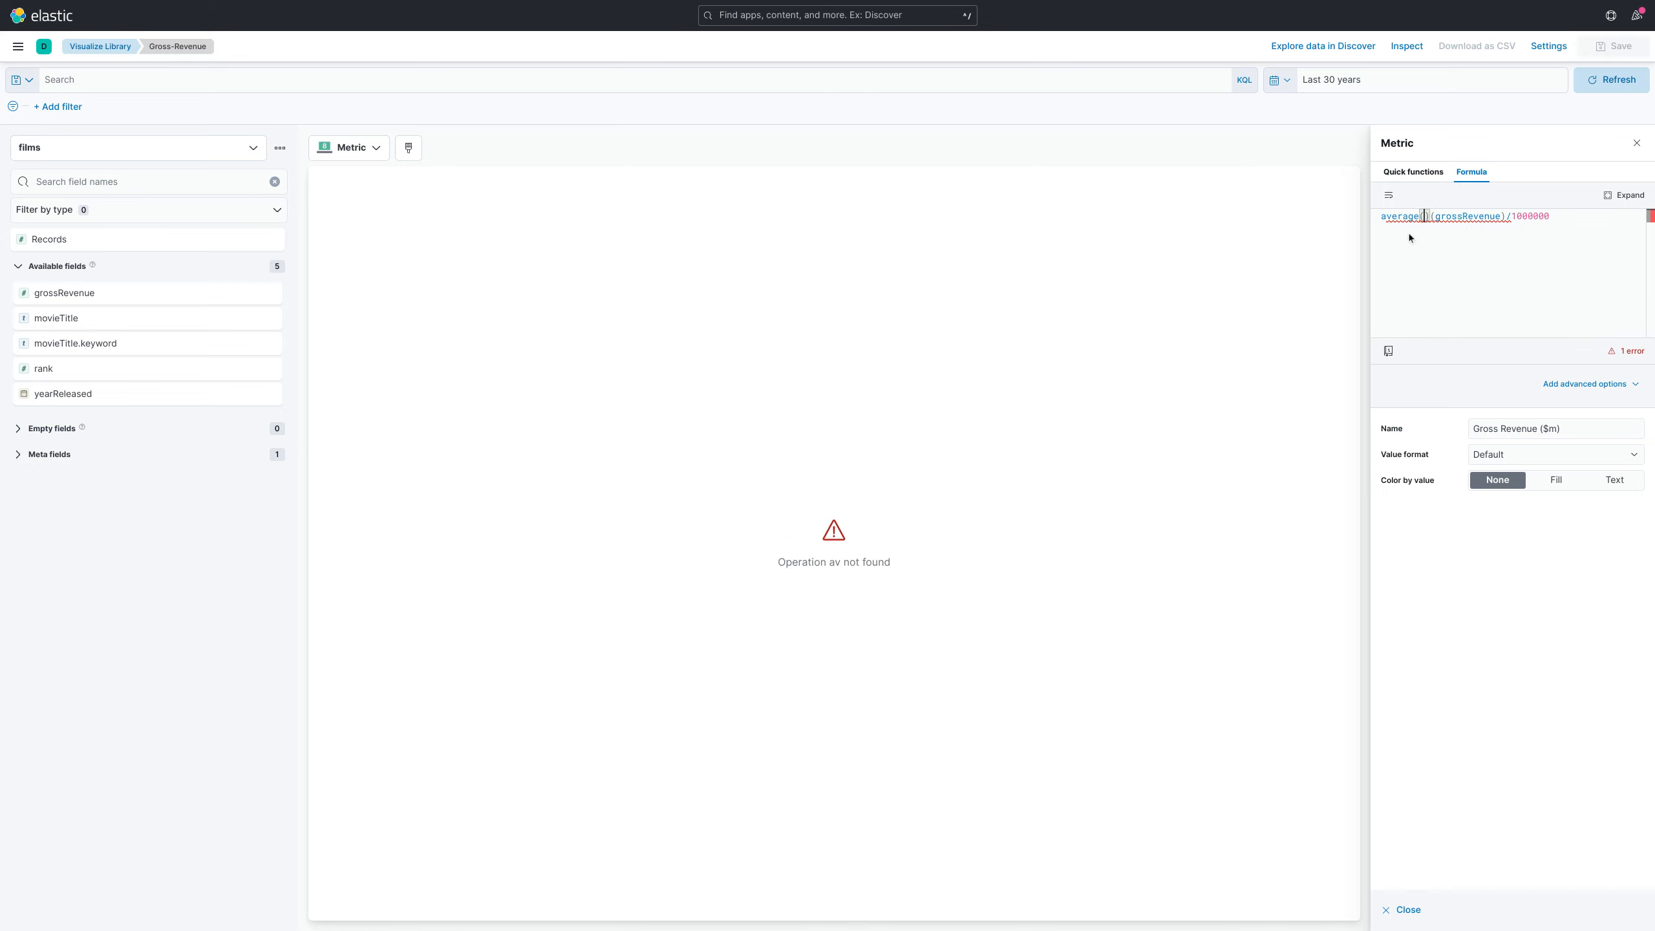
pyautogui.press('Delete')
pyautogui.press('Delete')
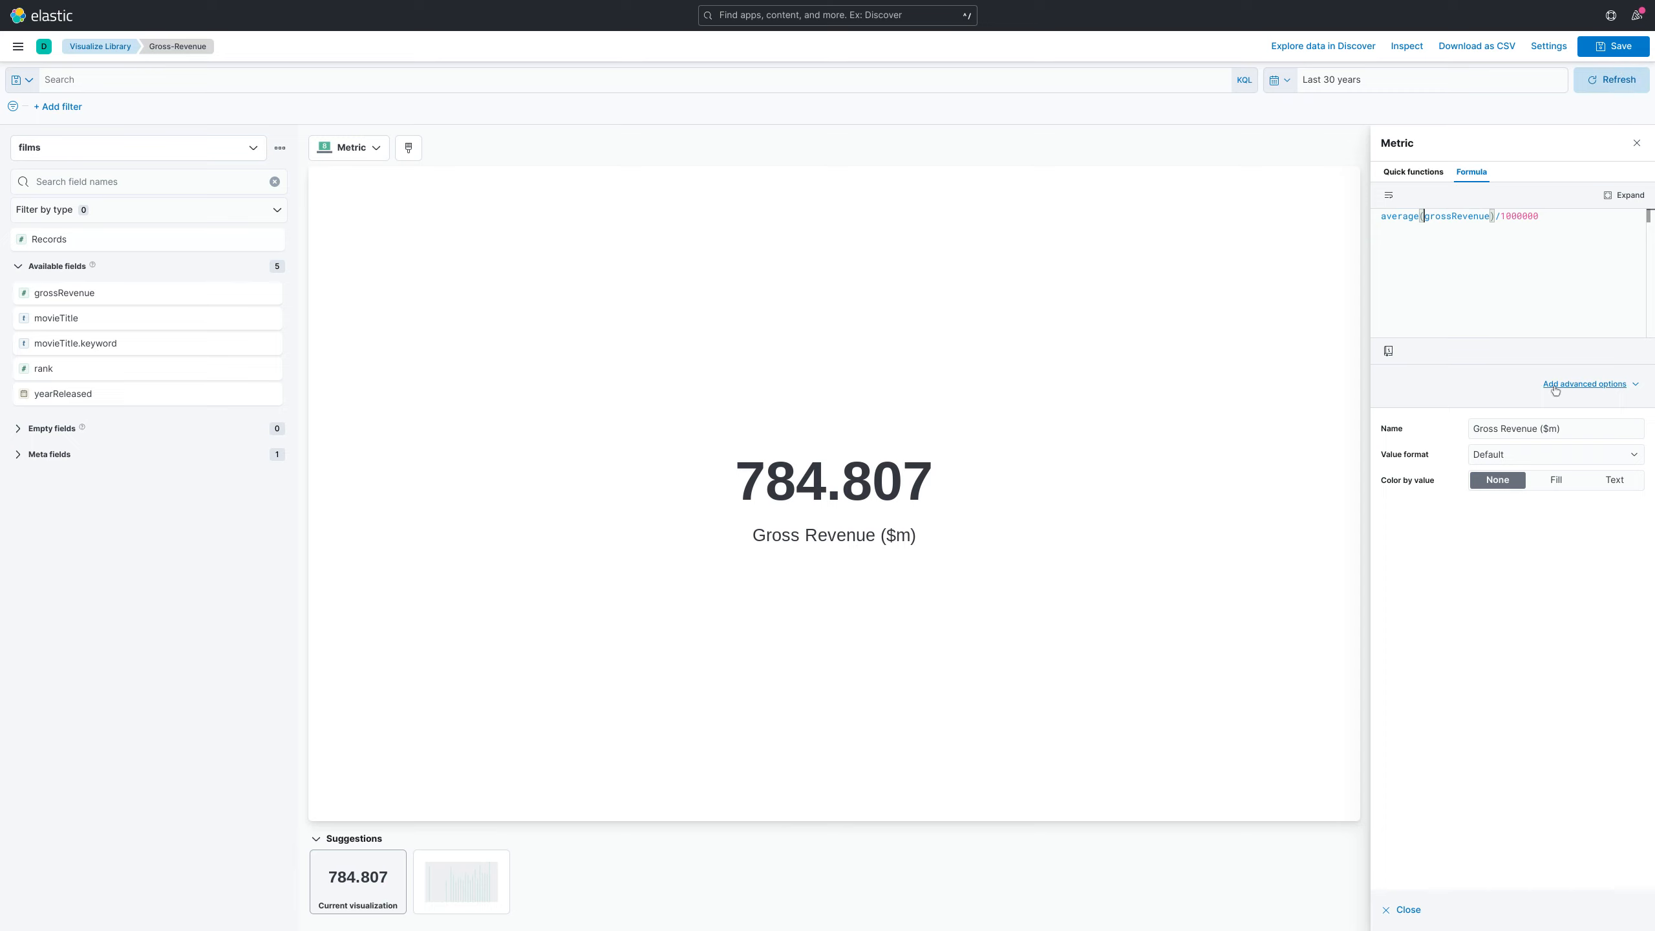
pyautogui.click(1393, 218)
# Set the metric's value format to Number with 2 decimals.
pyautogui.click(1510, 456)
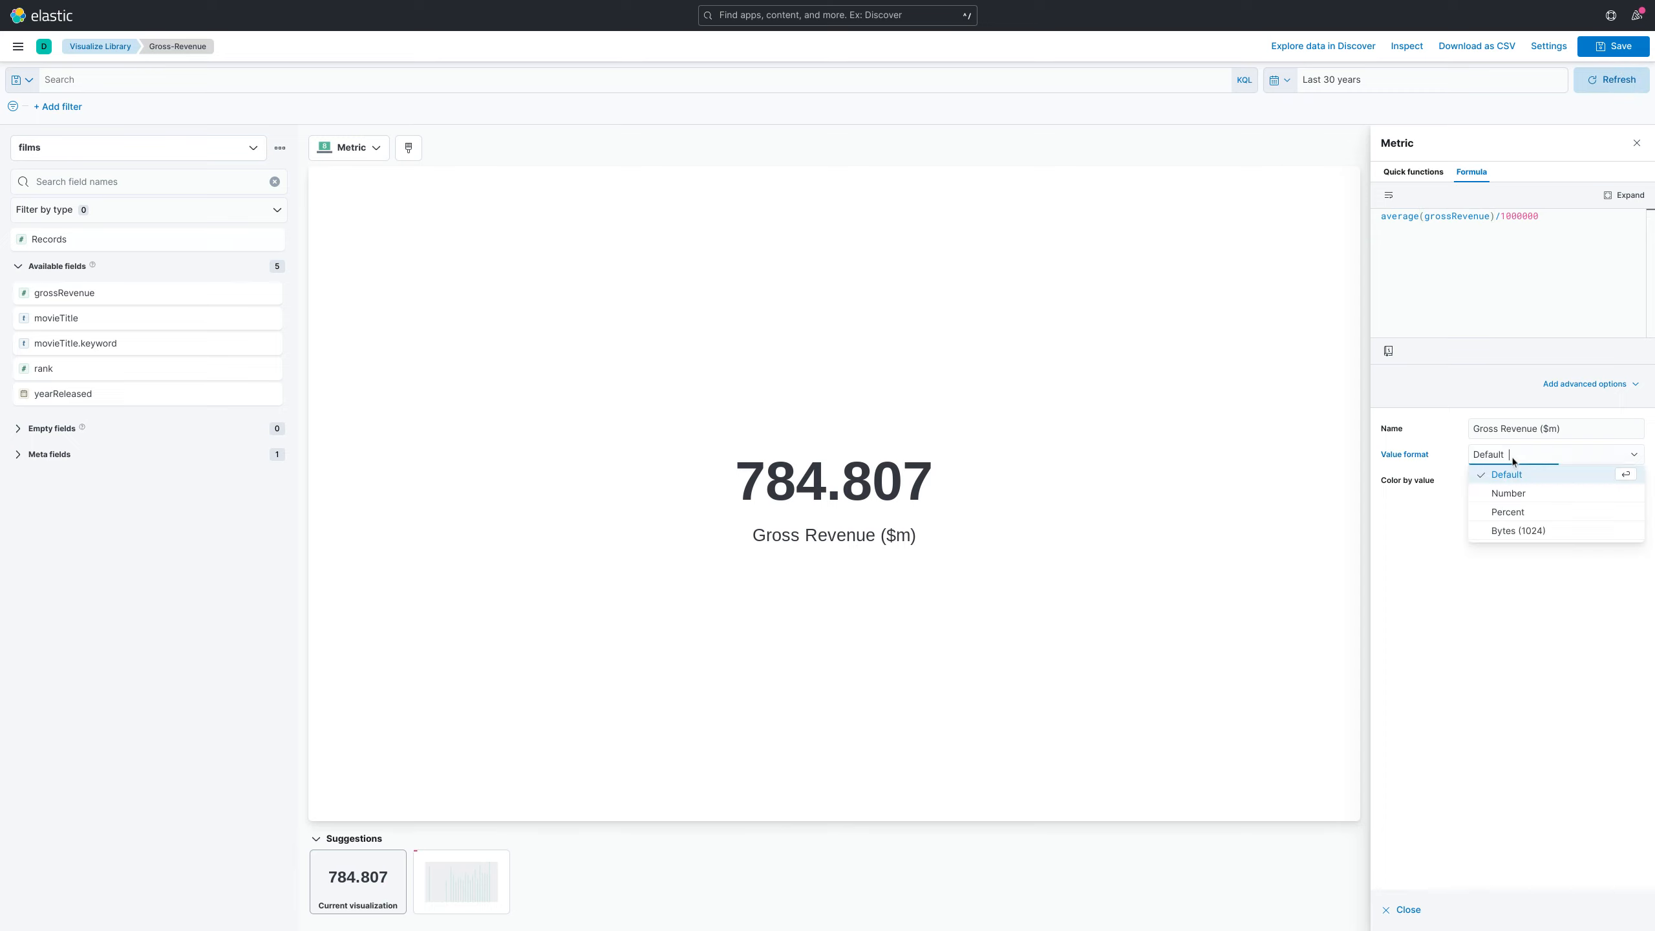
pyautogui.click(1537, 494)
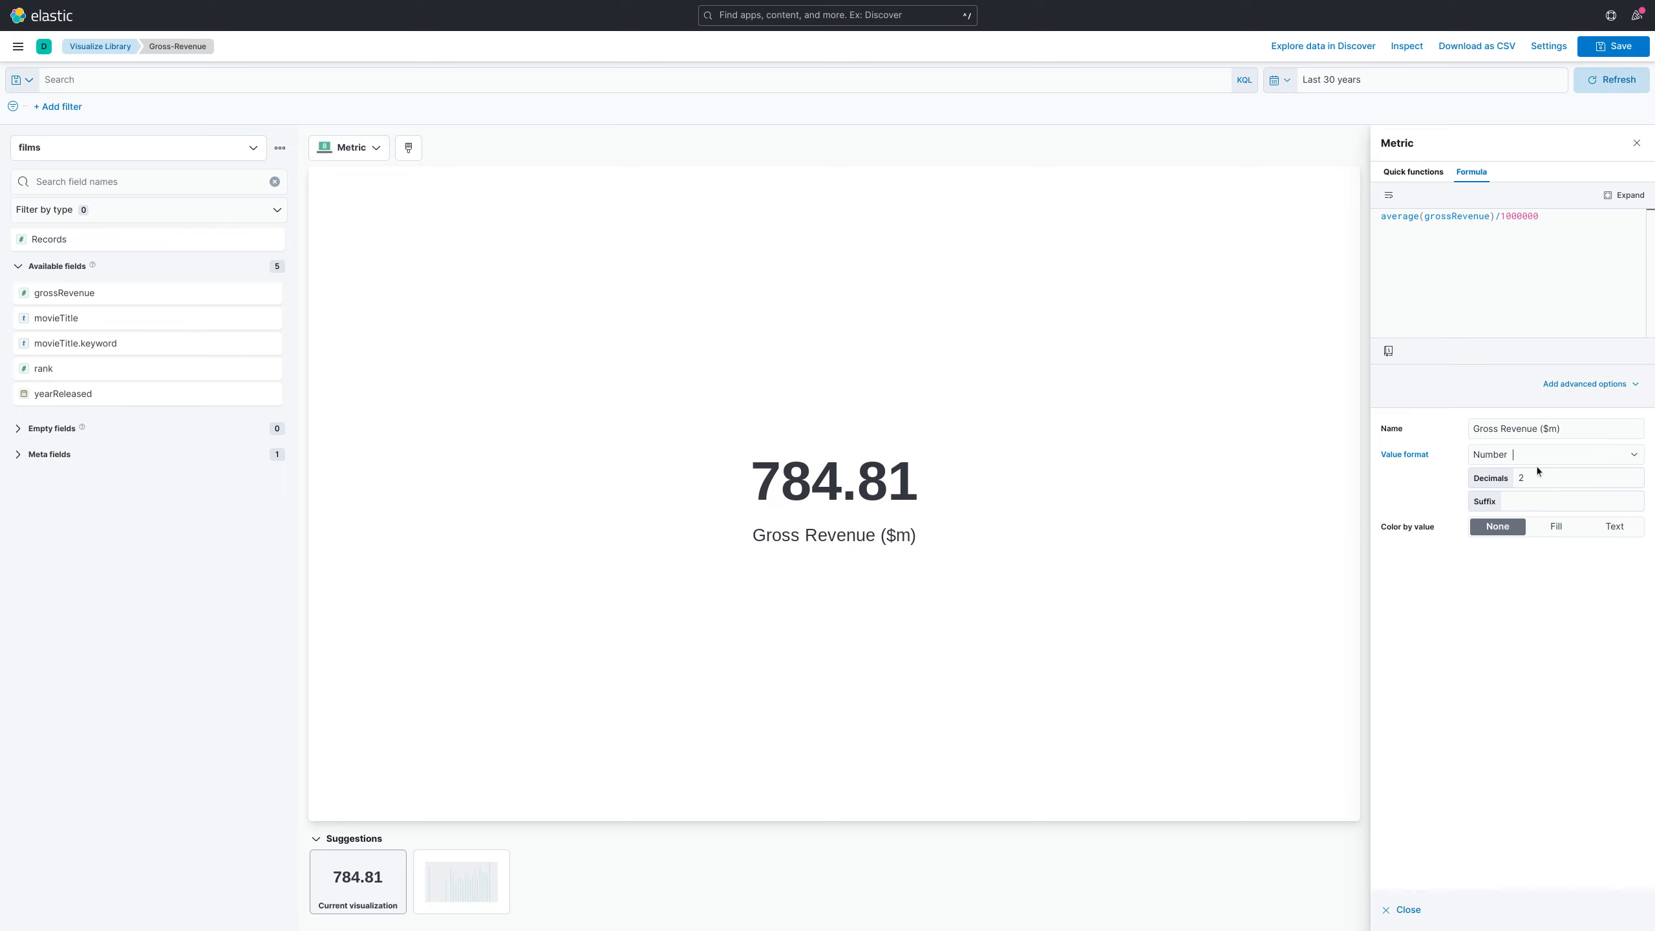
pyautogui.click(1553, 454)
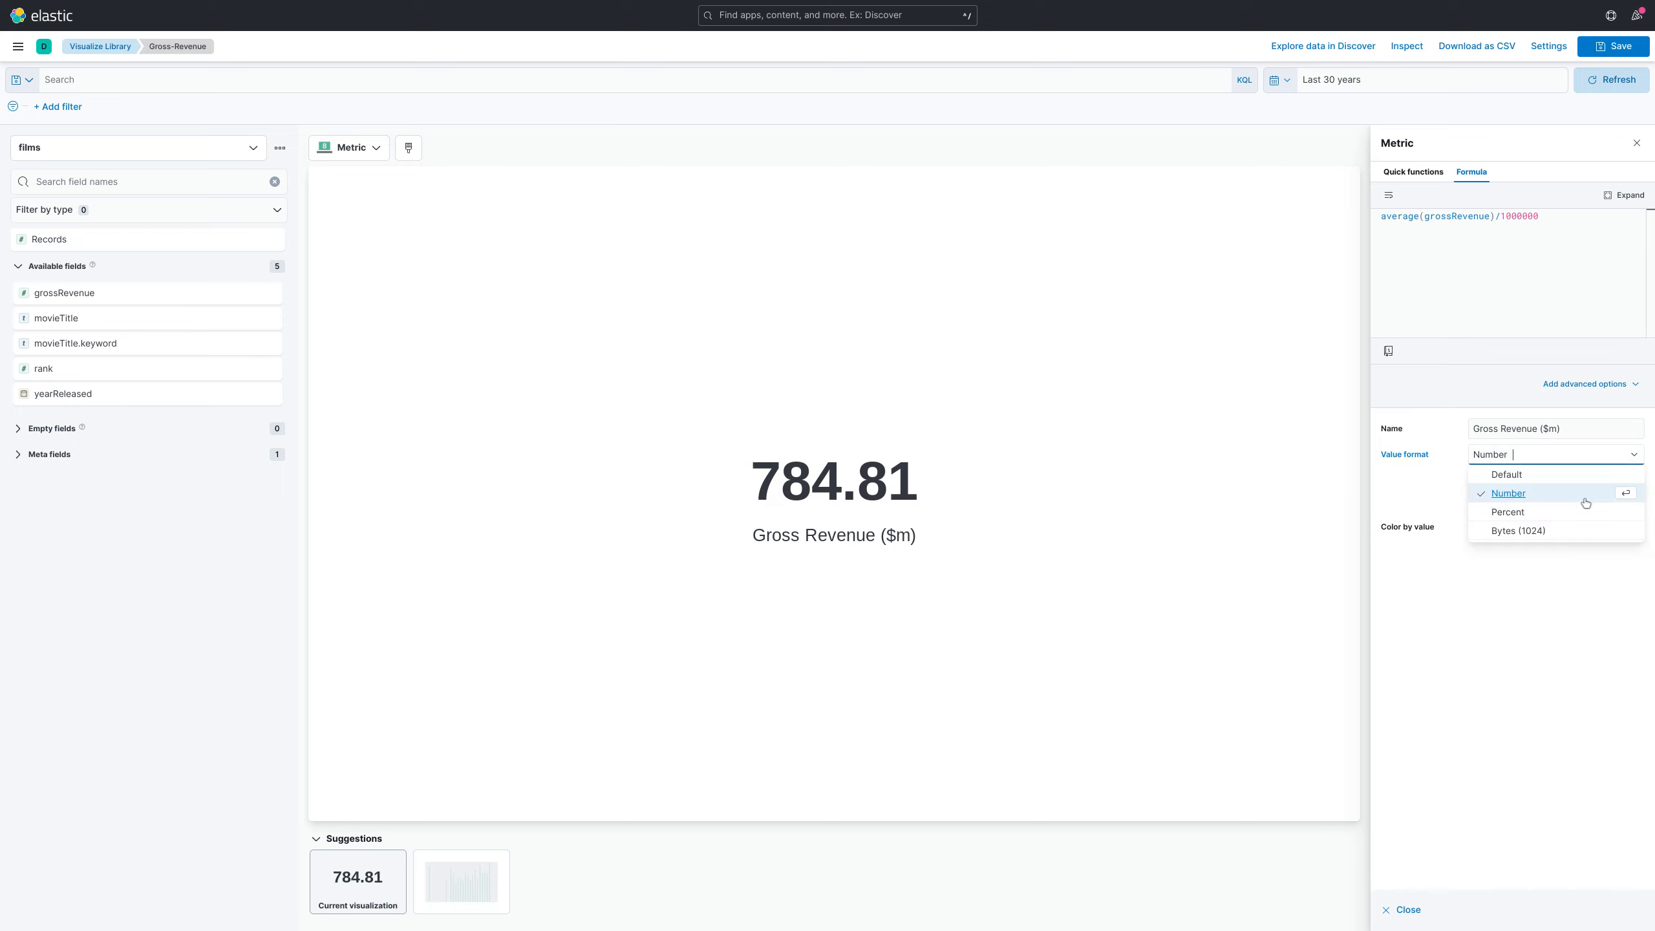
pyautogui.click(1529, 495)
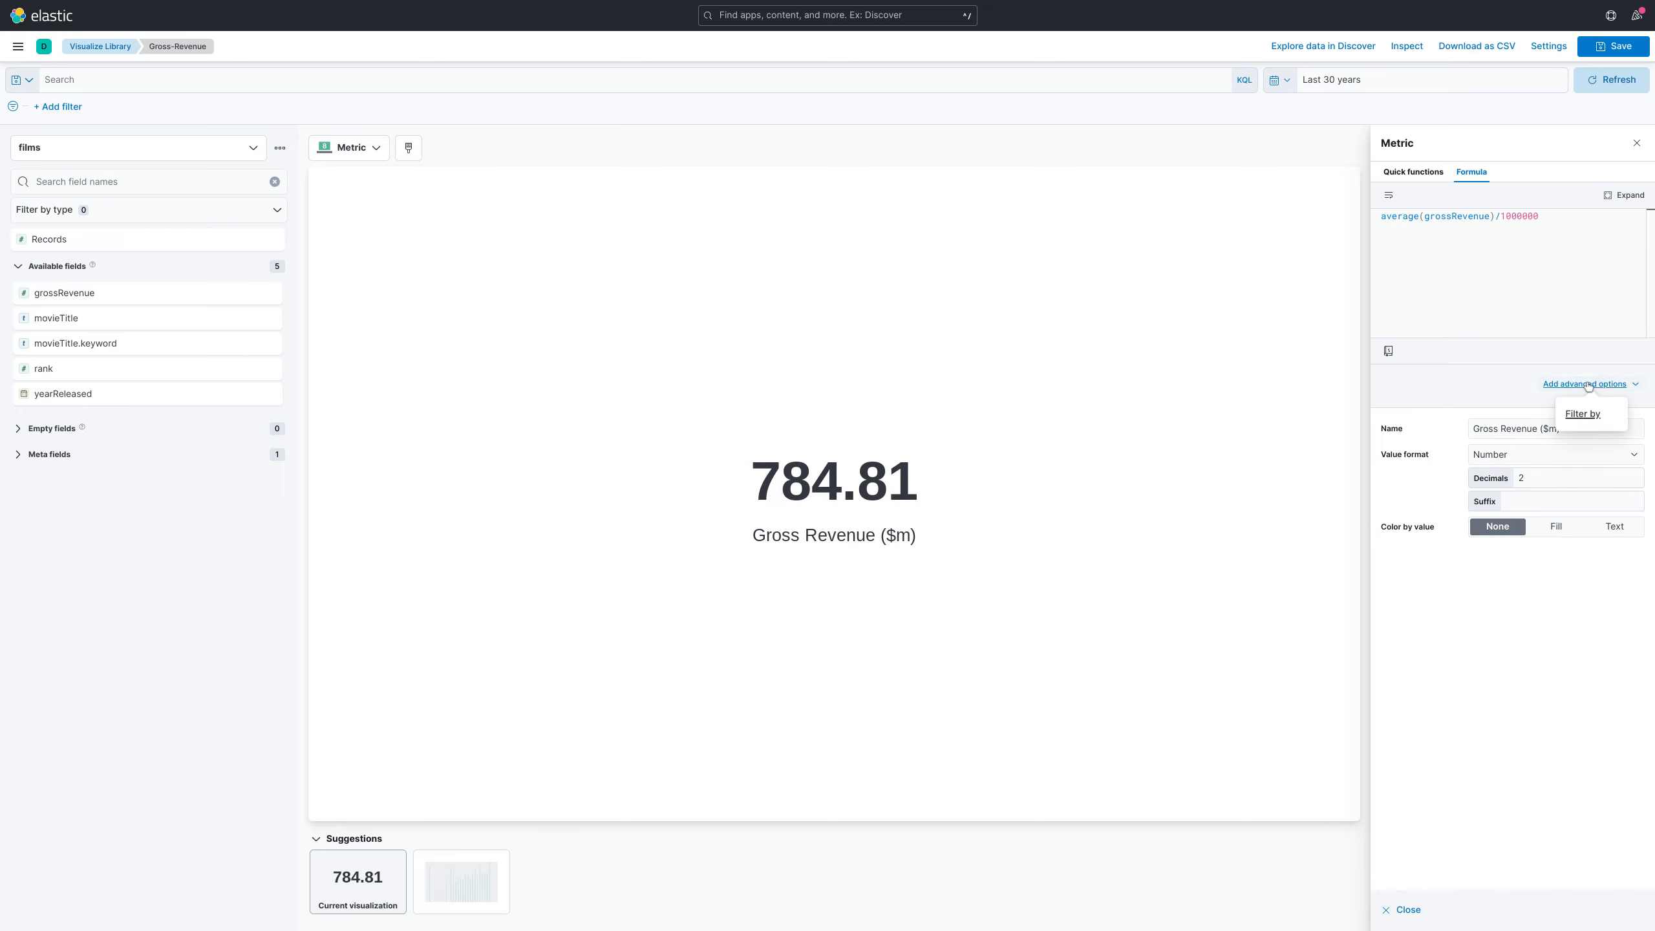
pyautogui.click(1415, 172)
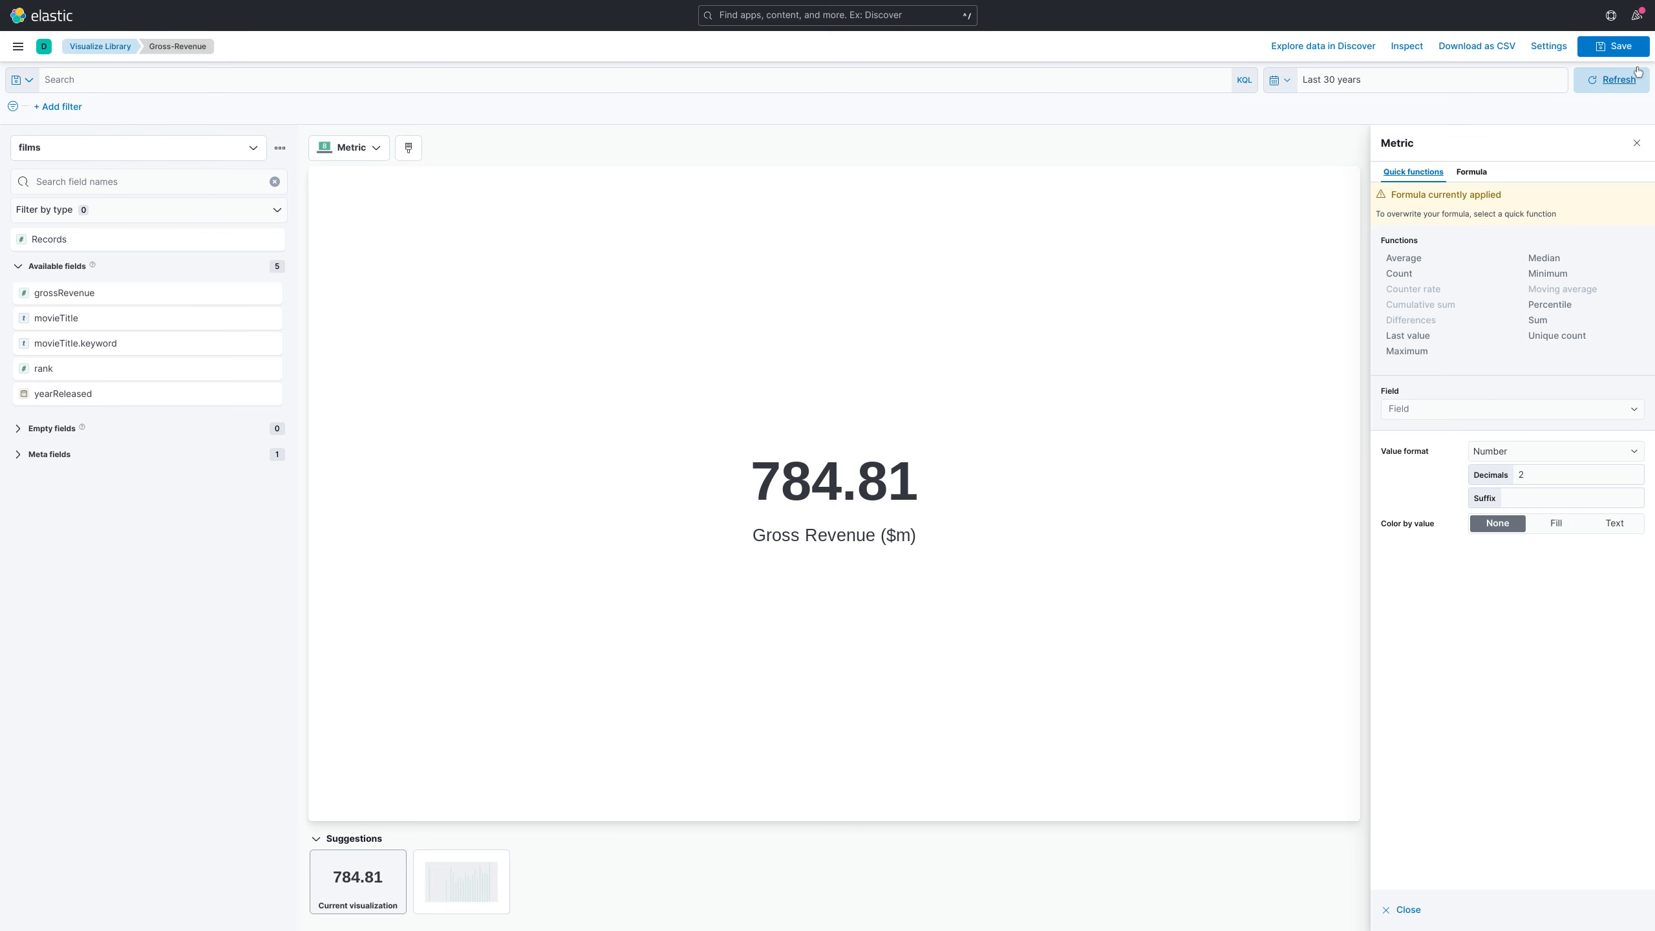
# Save the metric to the library as a new Lens visualization titled Average-Revenue.
pyautogui.click(1613, 46)
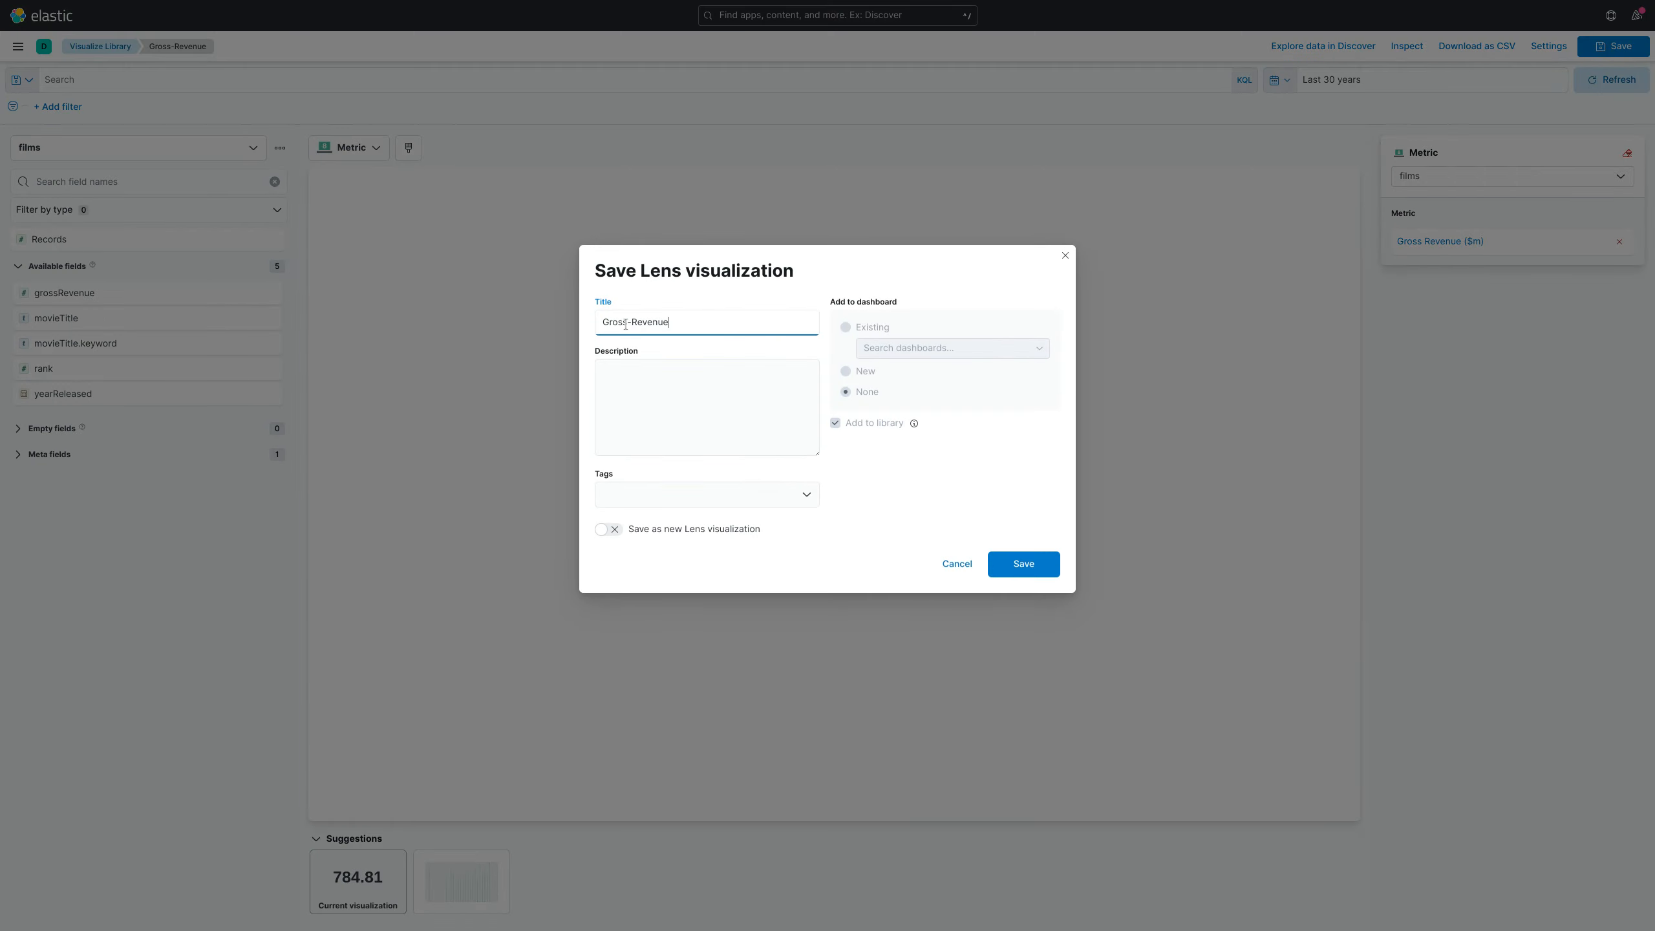
pyautogui.moveTo(628, 323); pyautogui.dragTo(566, 324)
pyautogui.click(619, 532)
pyautogui.moveTo(628, 322); pyautogui.dragTo(543, 316)
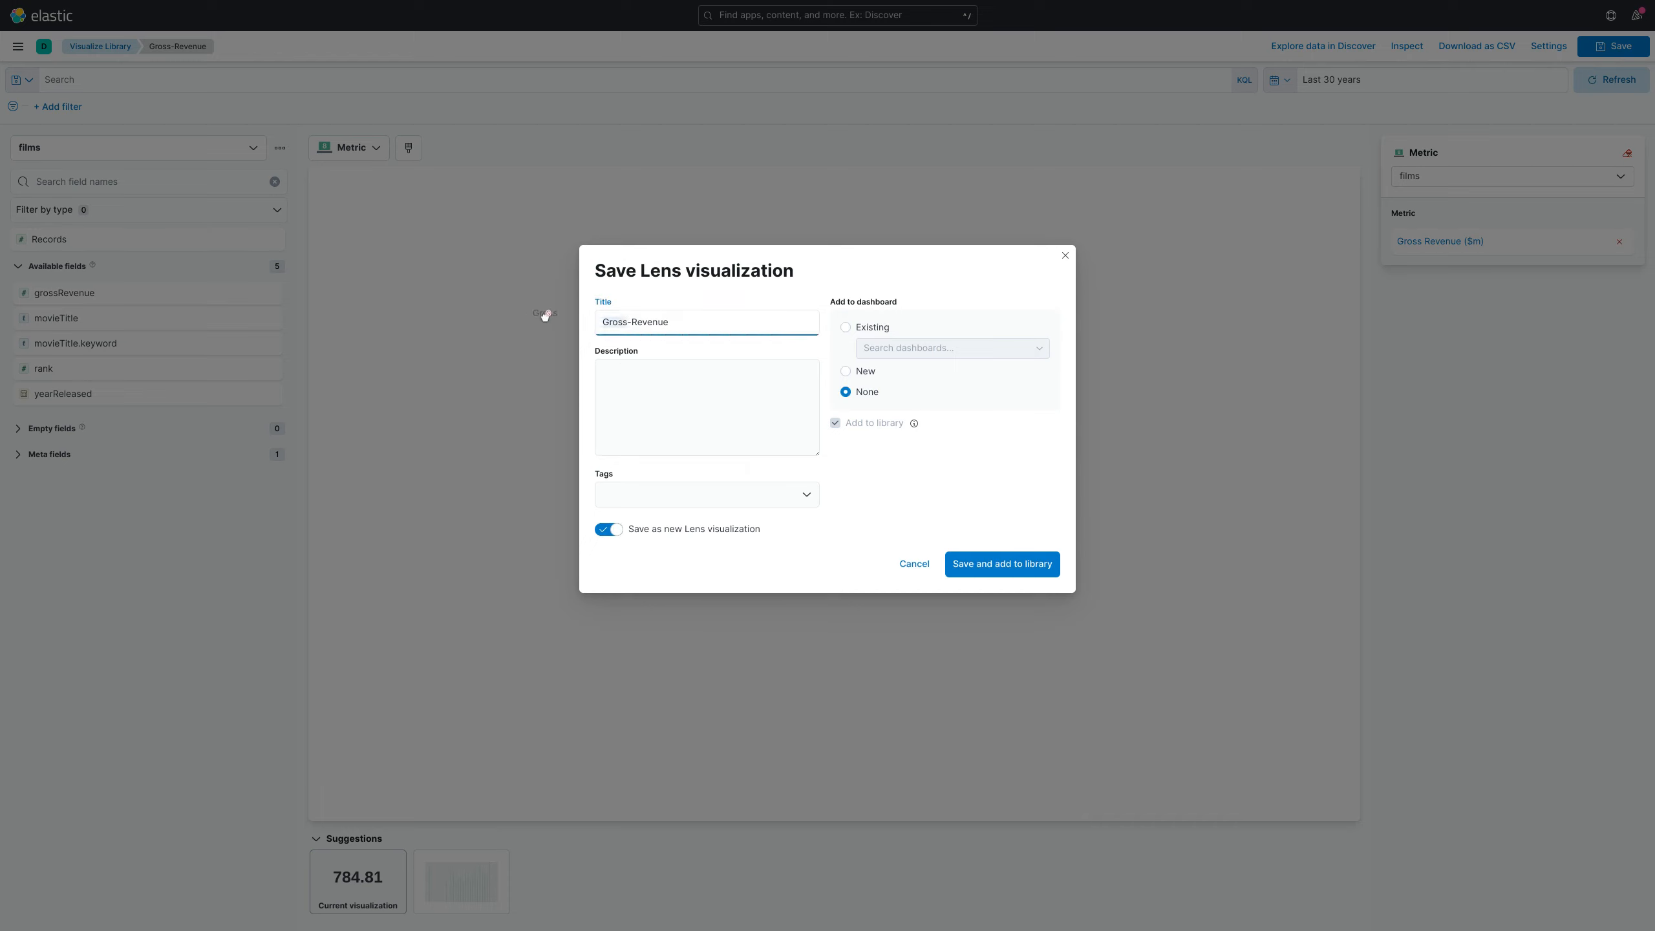
pyautogui.write('Average')
pyautogui.click(1011, 562)
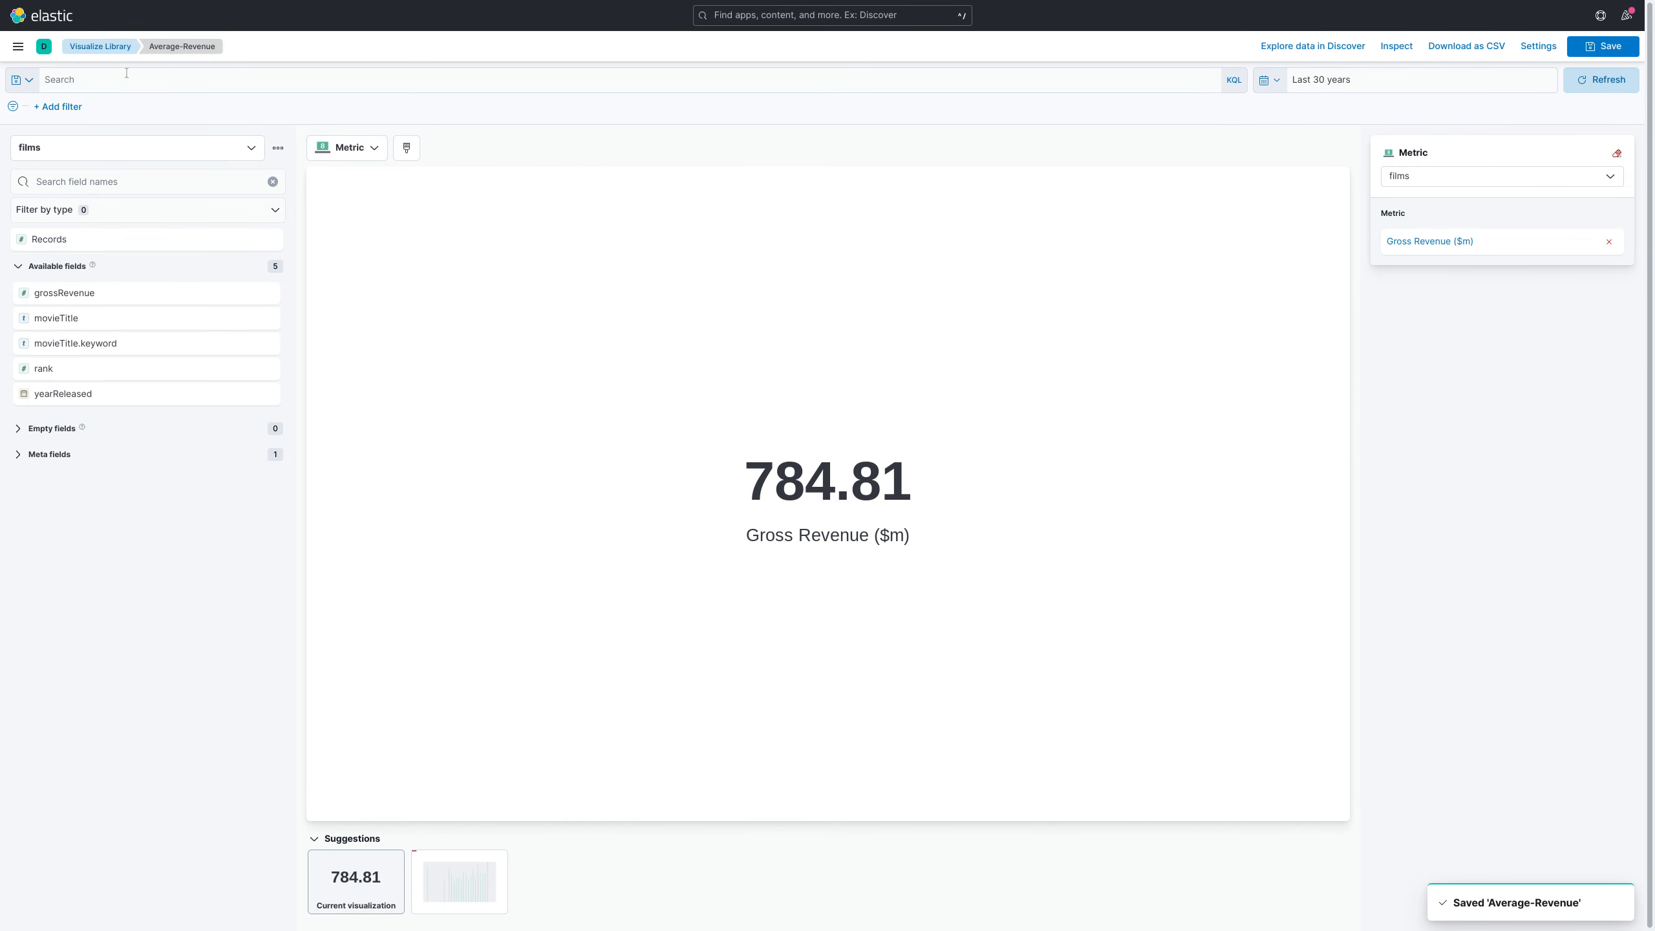
# Go to the Dashboard app and create a new dashboard.
pyautogui.click(18, 46)
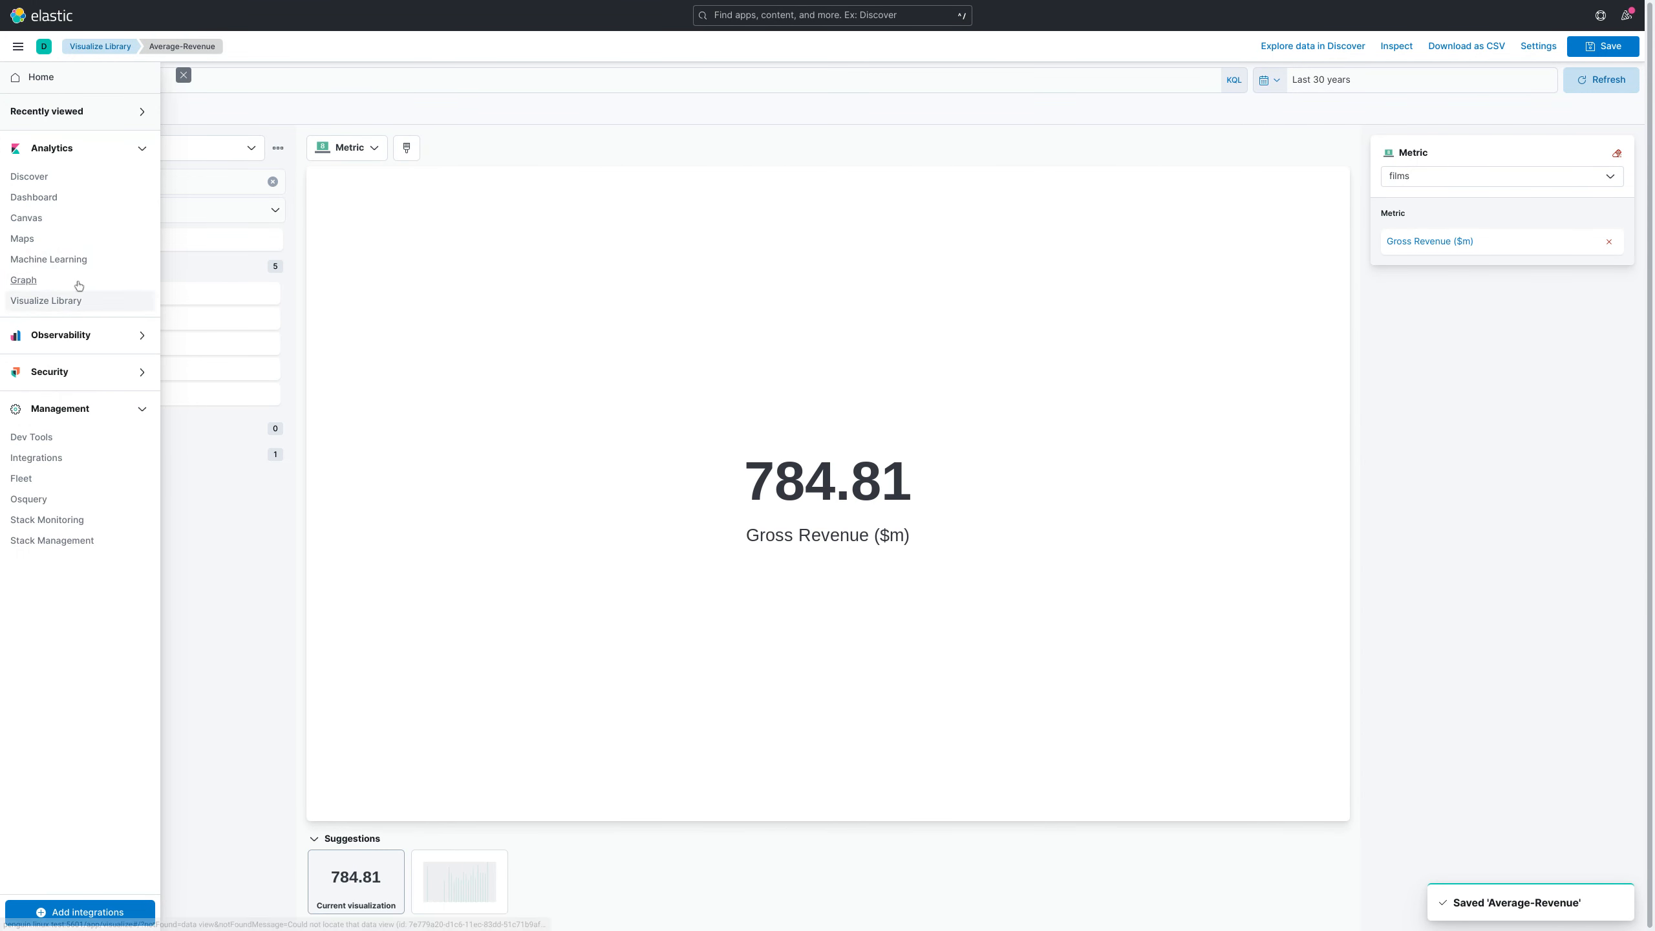
pyautogui.click(66, 200)
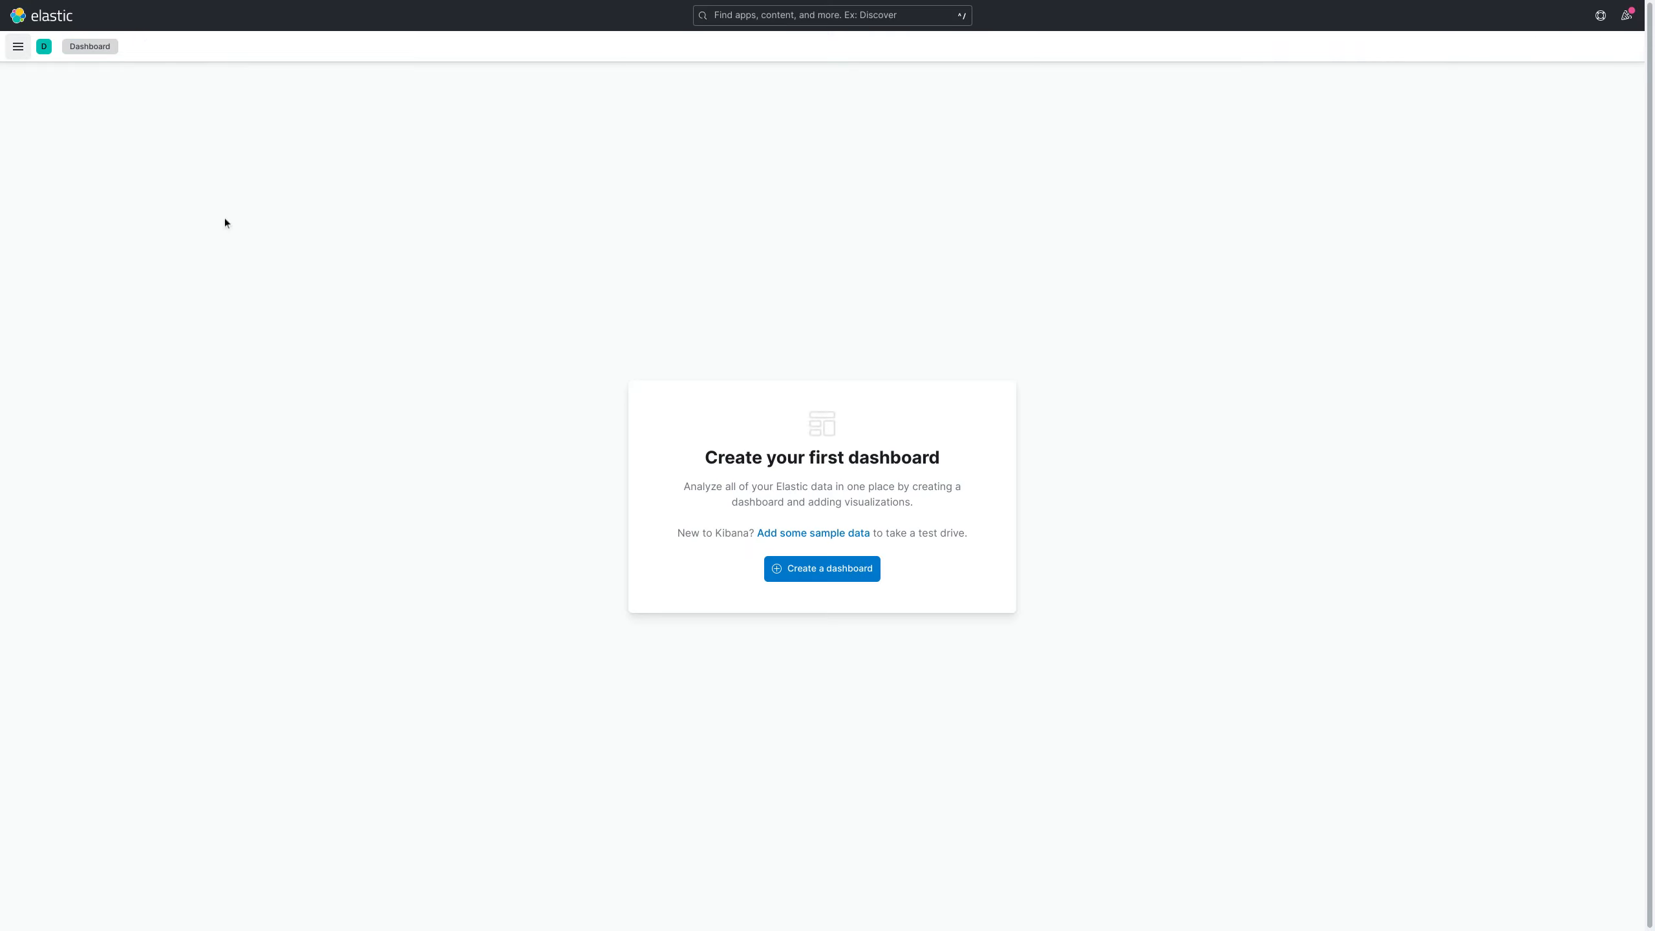
pyautogui.click(861, 574)
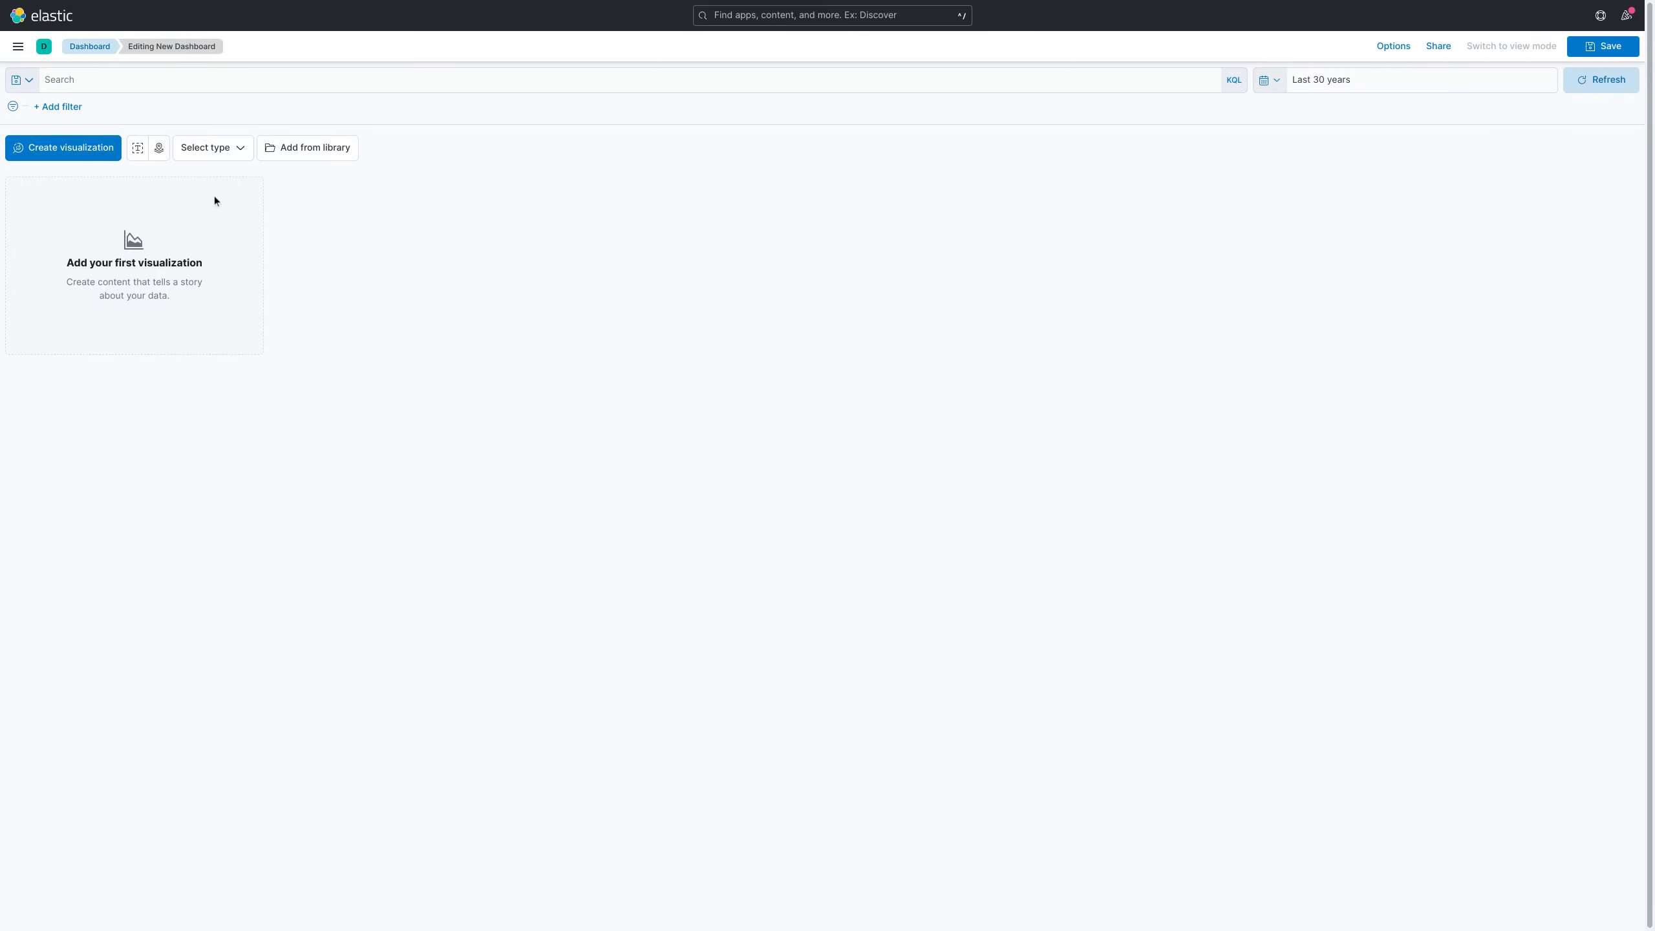
# Add Average-Revenue, Films-Search-List, Gross-Revenue and Histogram Count of Movies By Year from the library to the dashboard.
pyautogui.click(307, 148)
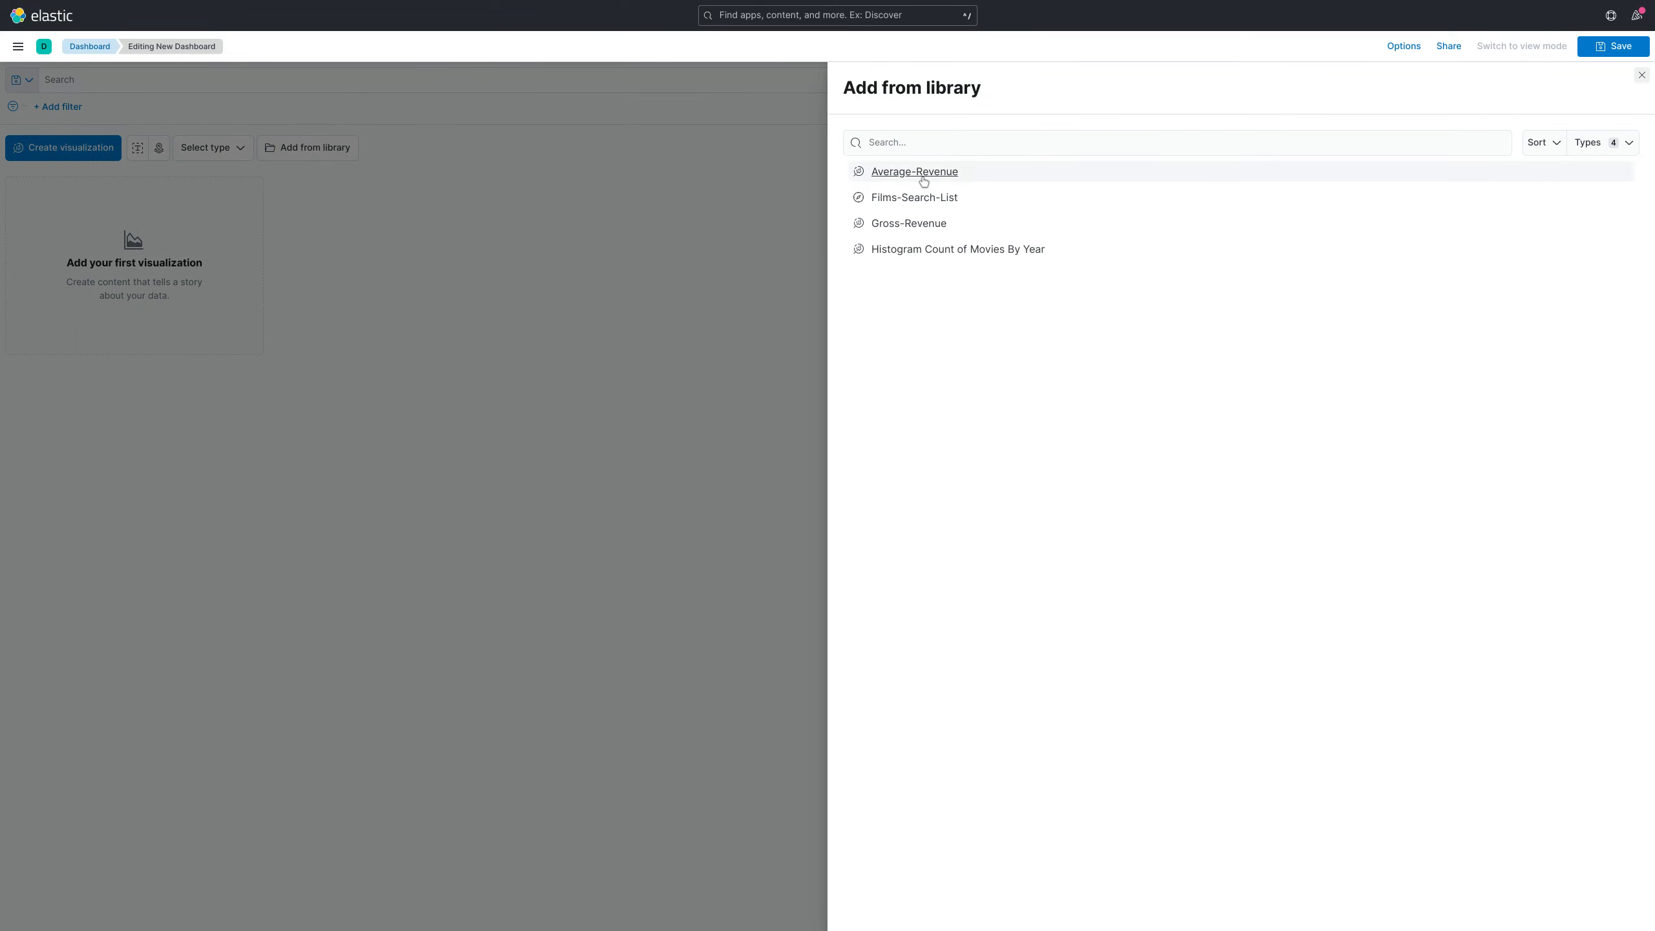
pyautogui.click(930, 173)
pyautogui.click(927, 198)
pyautogui.click(912, 224)
pyautogui.click(932, 251)
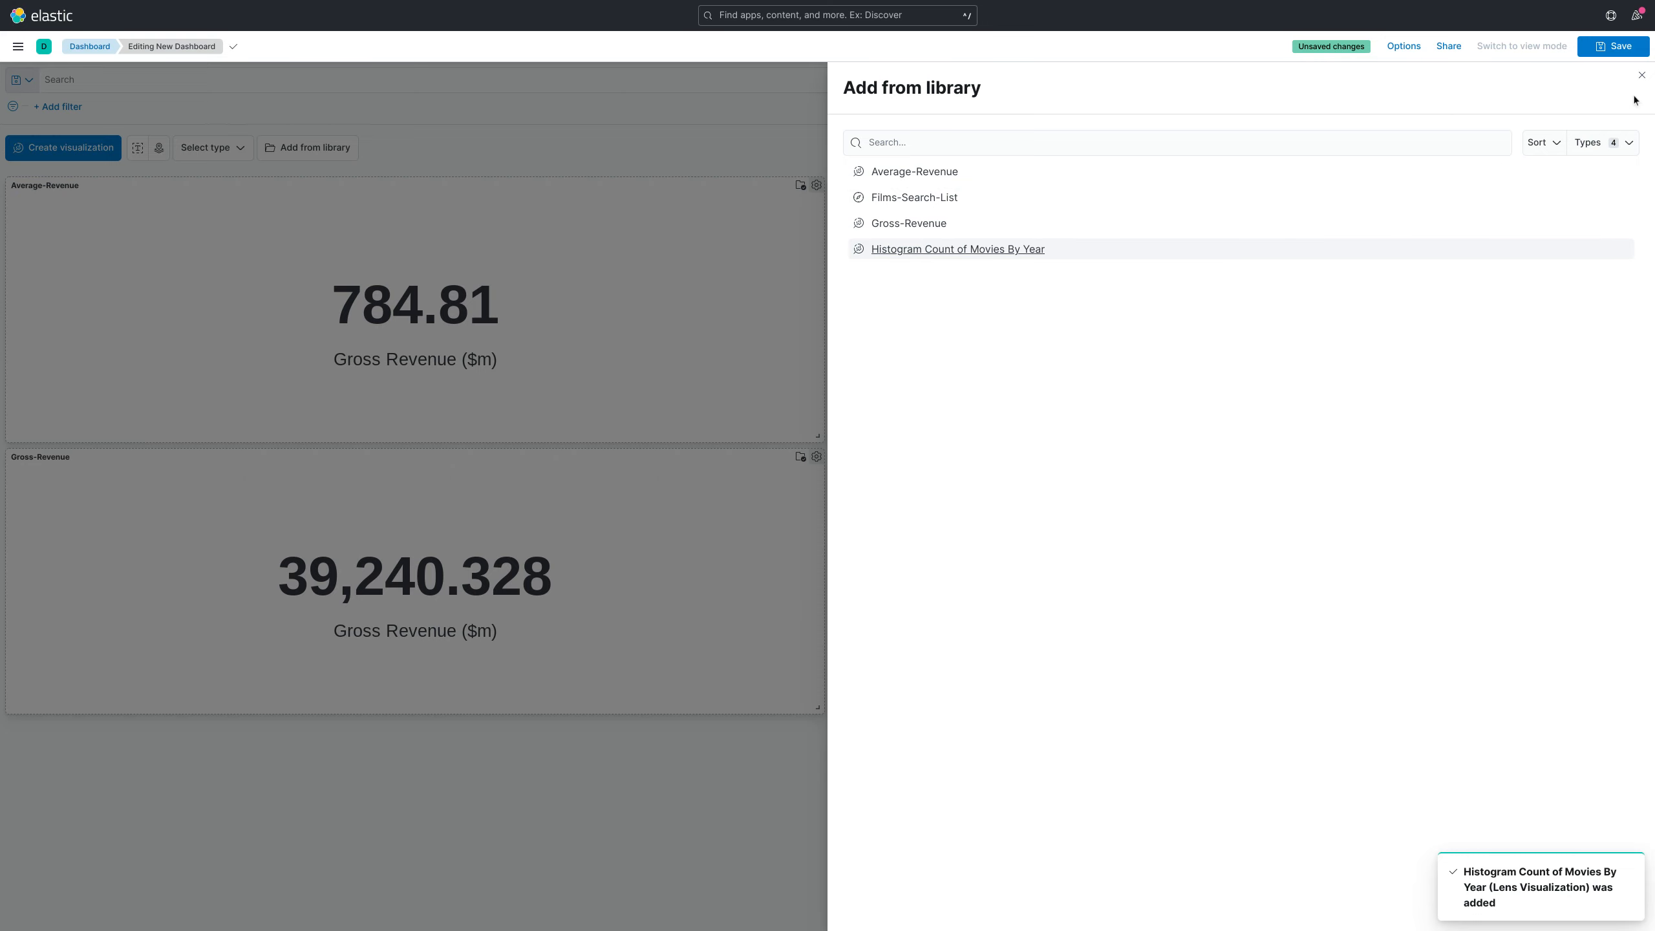
pyautogui.click(1642, 75)
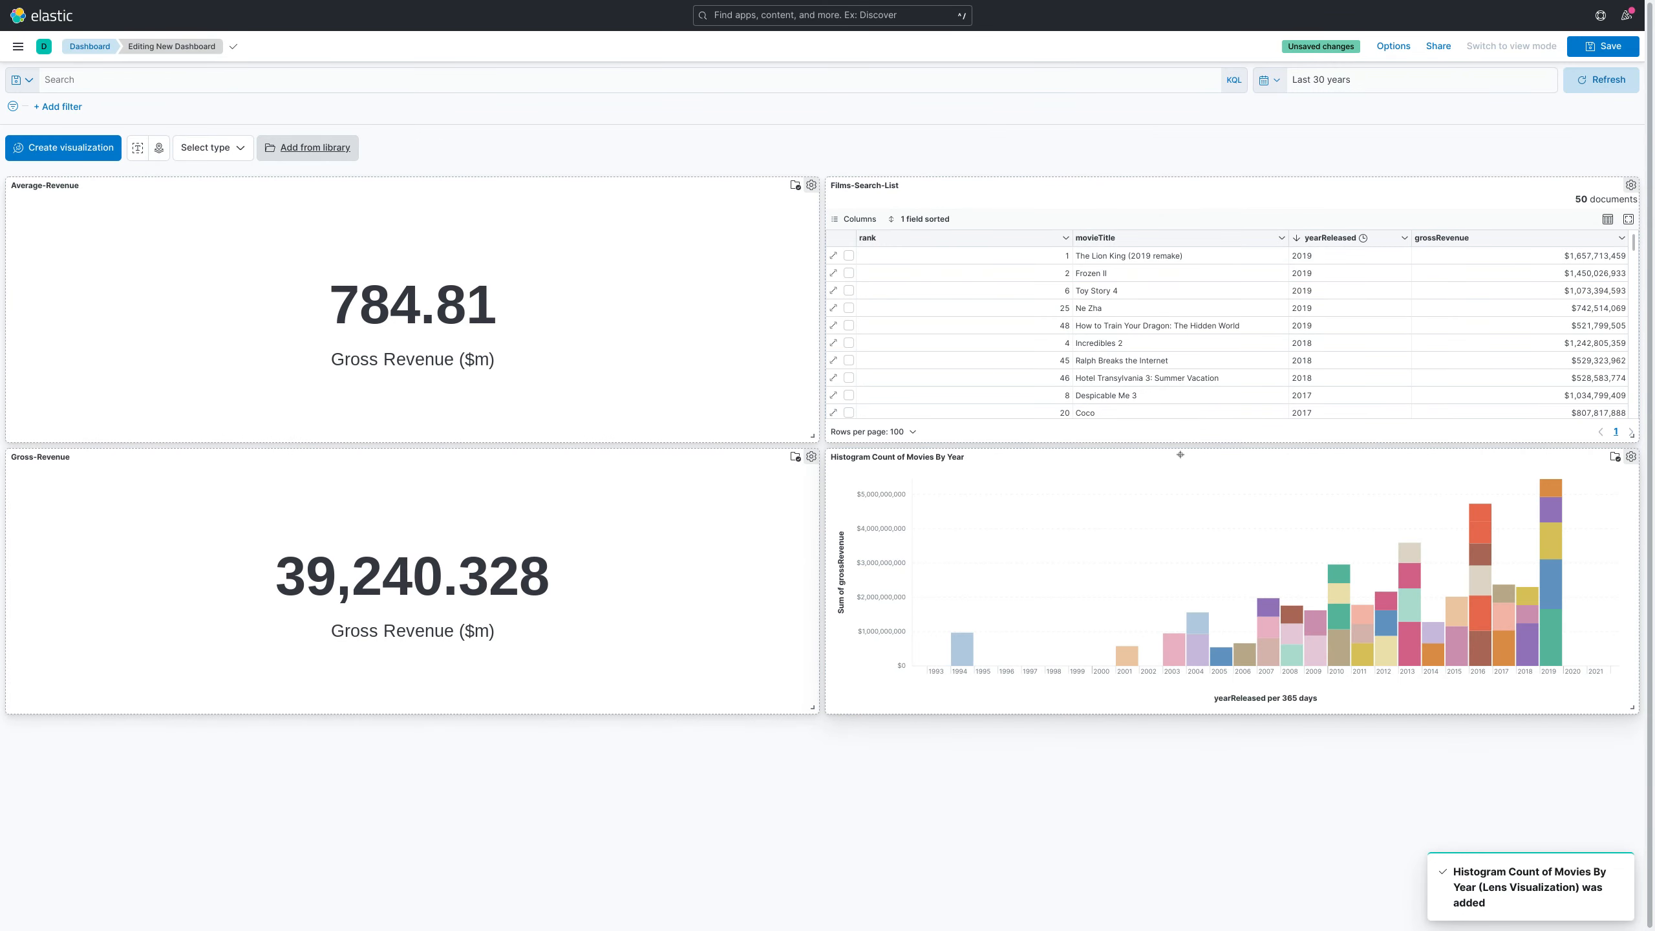
# Place the histogram in the dashboard's upper-left area and stack the narrowed Average-Revenue and Gross-Revenue panels along the right edge.
pyautogui.moveTo(1245, 457); pyautogui.dragTo(398, 173)
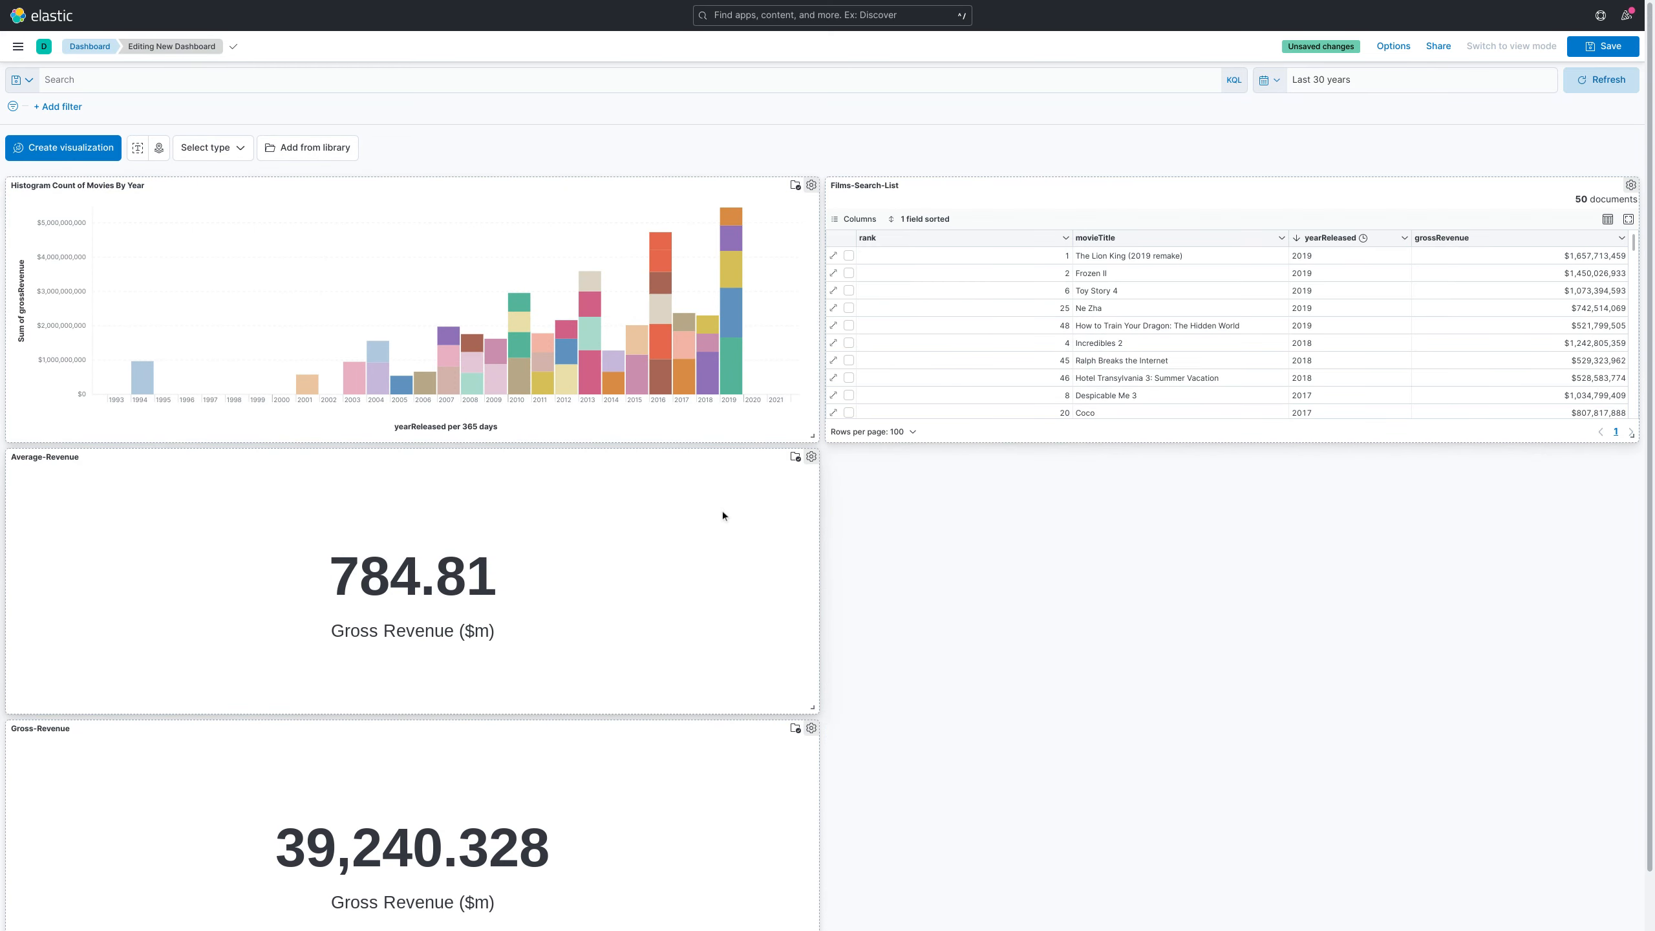
pyautogui.moveTo(814, 708); pyautogui.dragTo(447, 694)
pyautogui.moveTo(313, 460); pyautogui.dragTo(1564, 104)
pyautogui.moveTo(816, 710); pyautogui.dragTo(357, 711)
pyautogui.moveTo(251, 461); pyautogui.dragTo(1497, 483)
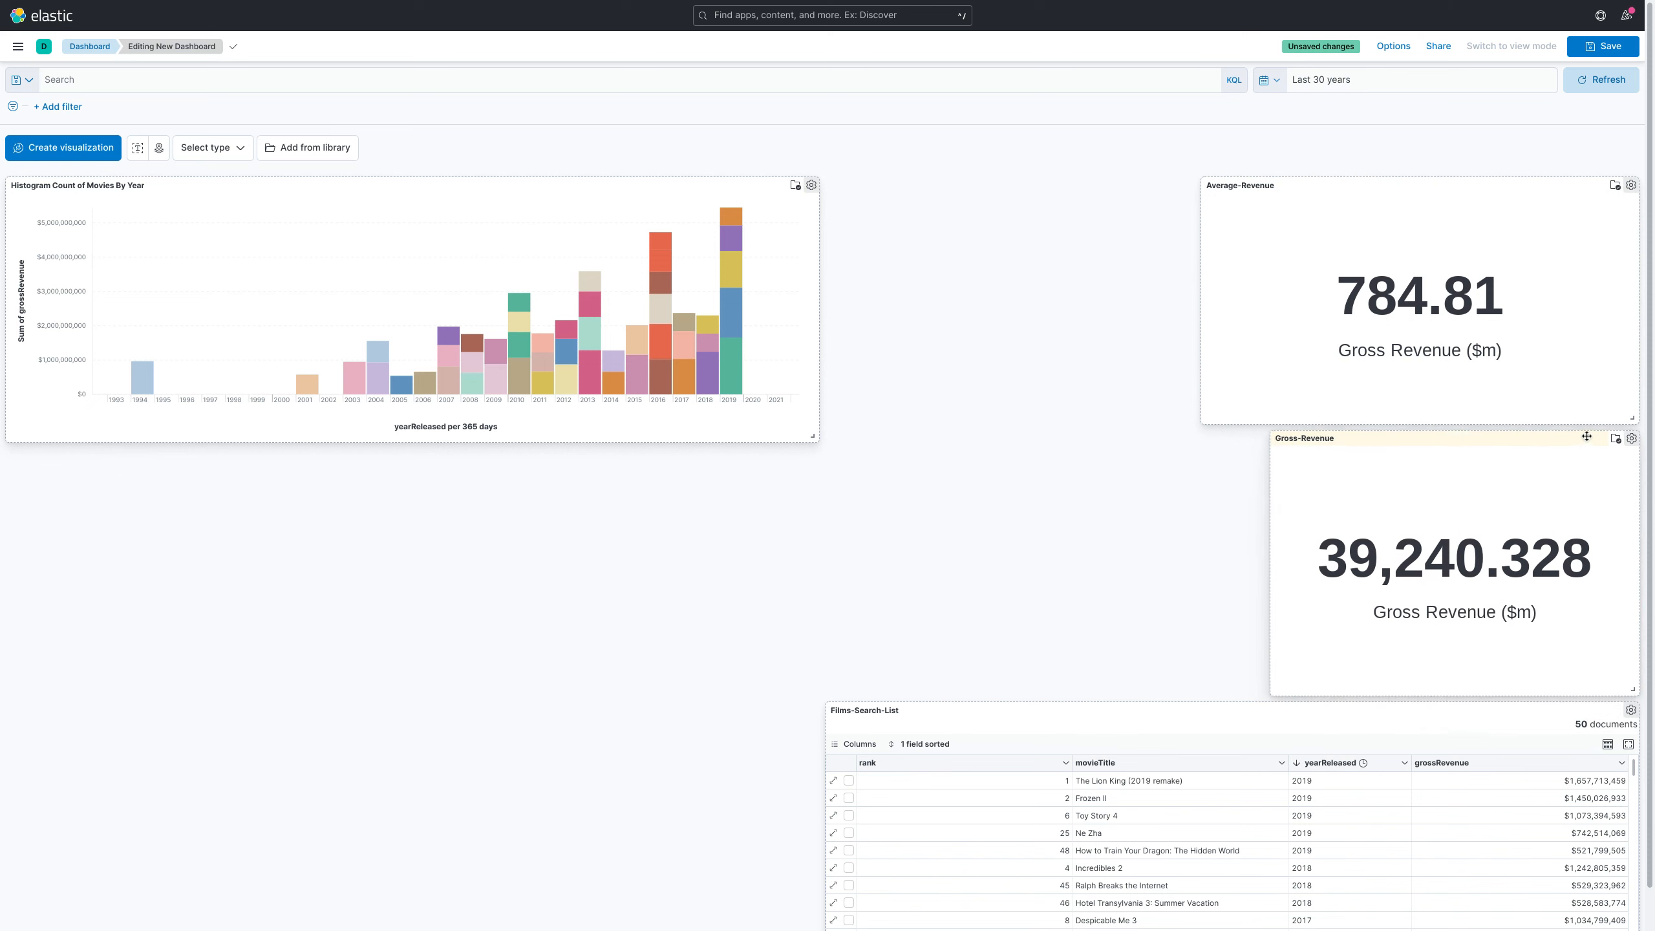
# Shrink both revenue metric panels to equal widths and align them at the right edge, together matching the histogram's height.
pyautogui.moveTo(1632, 419); pyautogui.dragTo(1629, 308)
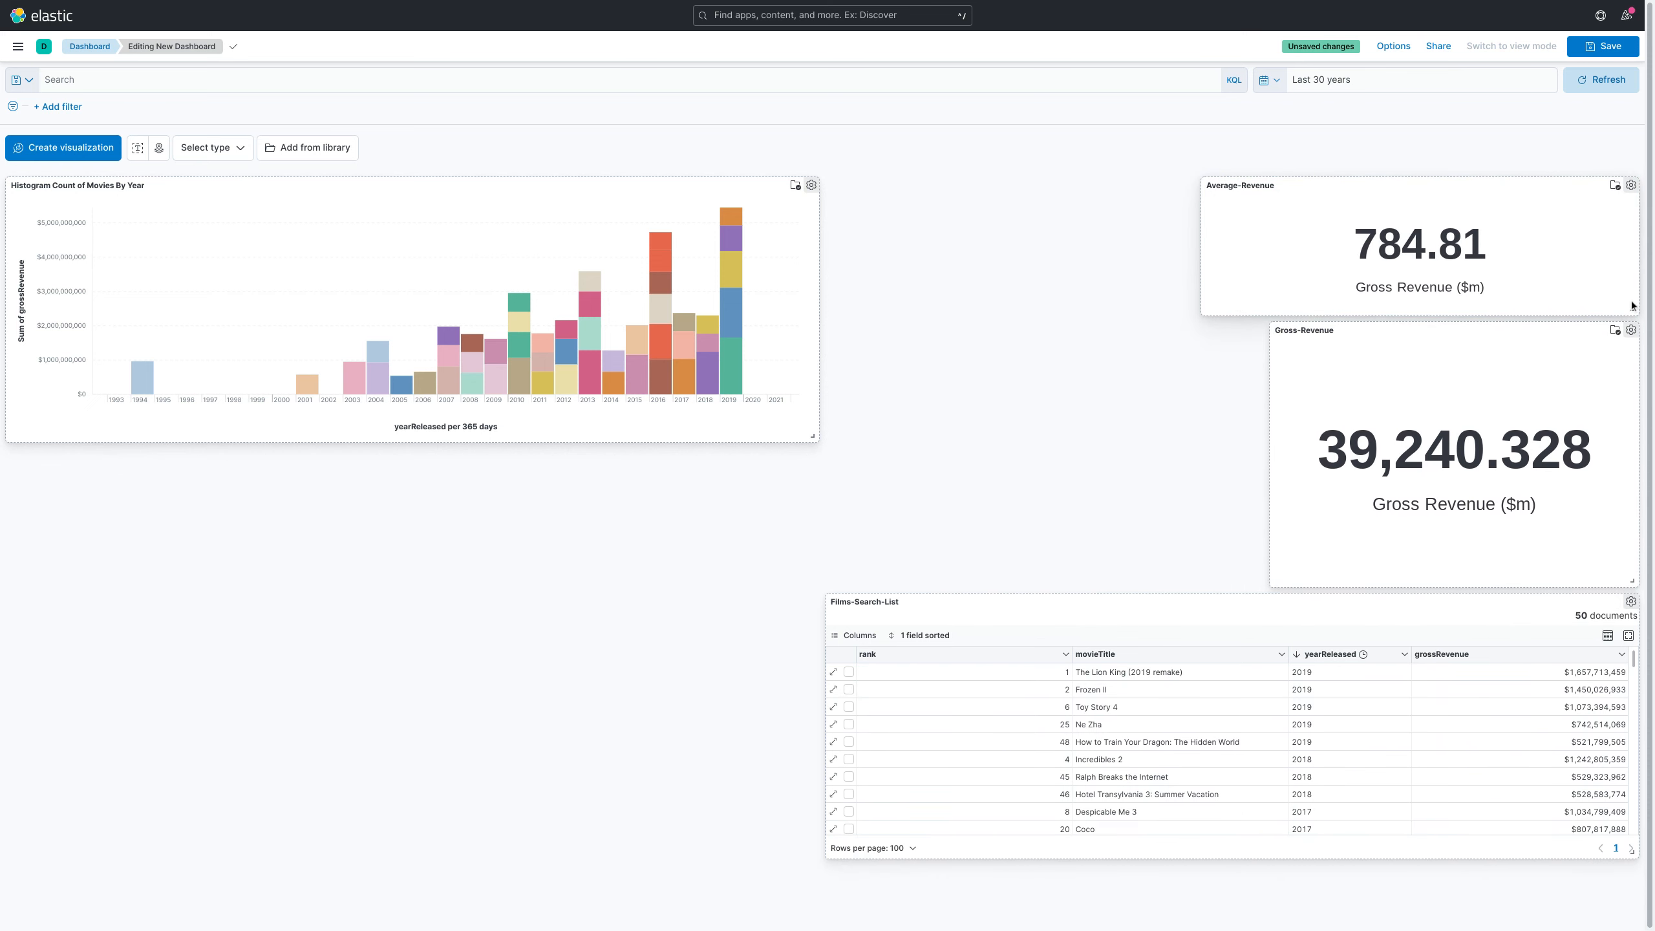
pyautogui.moveTo(1632, 305); pyautogui.dragTo(1498, 297)
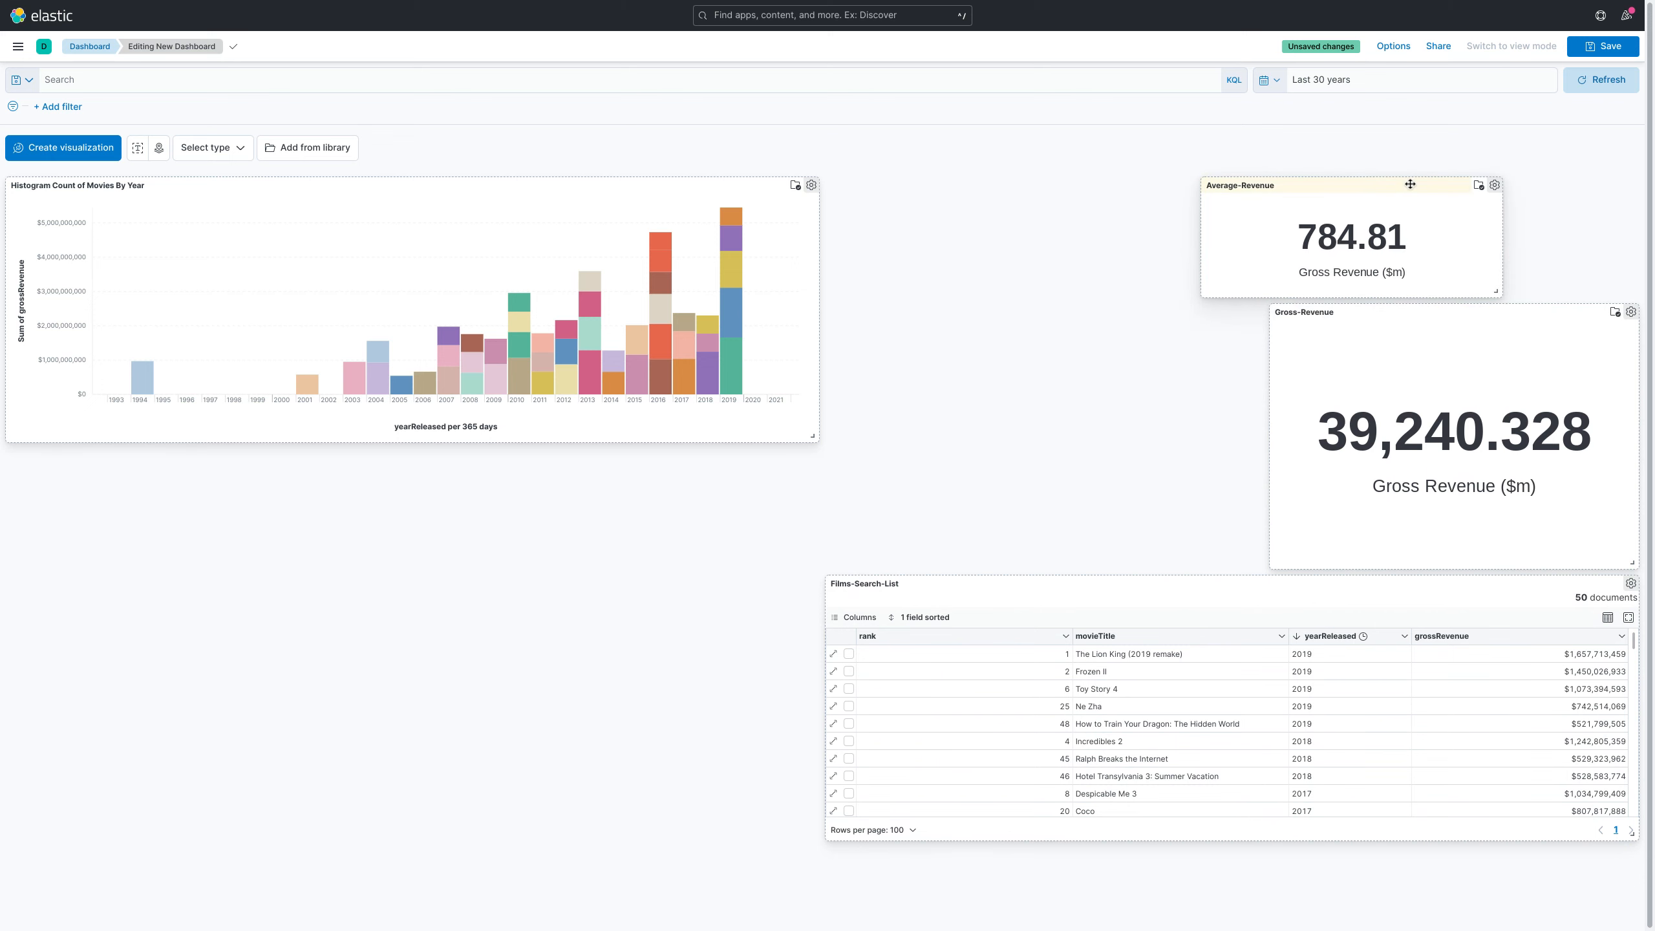
pyautogui.moveTo(1410, 184); pyautogui.dragTo(1546, 184)
pyautogui.moveTo(1632, 562); pyautogui.dragTo(1530, 527)
pyautogui.moveTo(1404, 310); pyautogui.dragTo(1473, 310)
pyautogui.moveTo(1595, 527); pyautogui.dragTo(1595, 451)
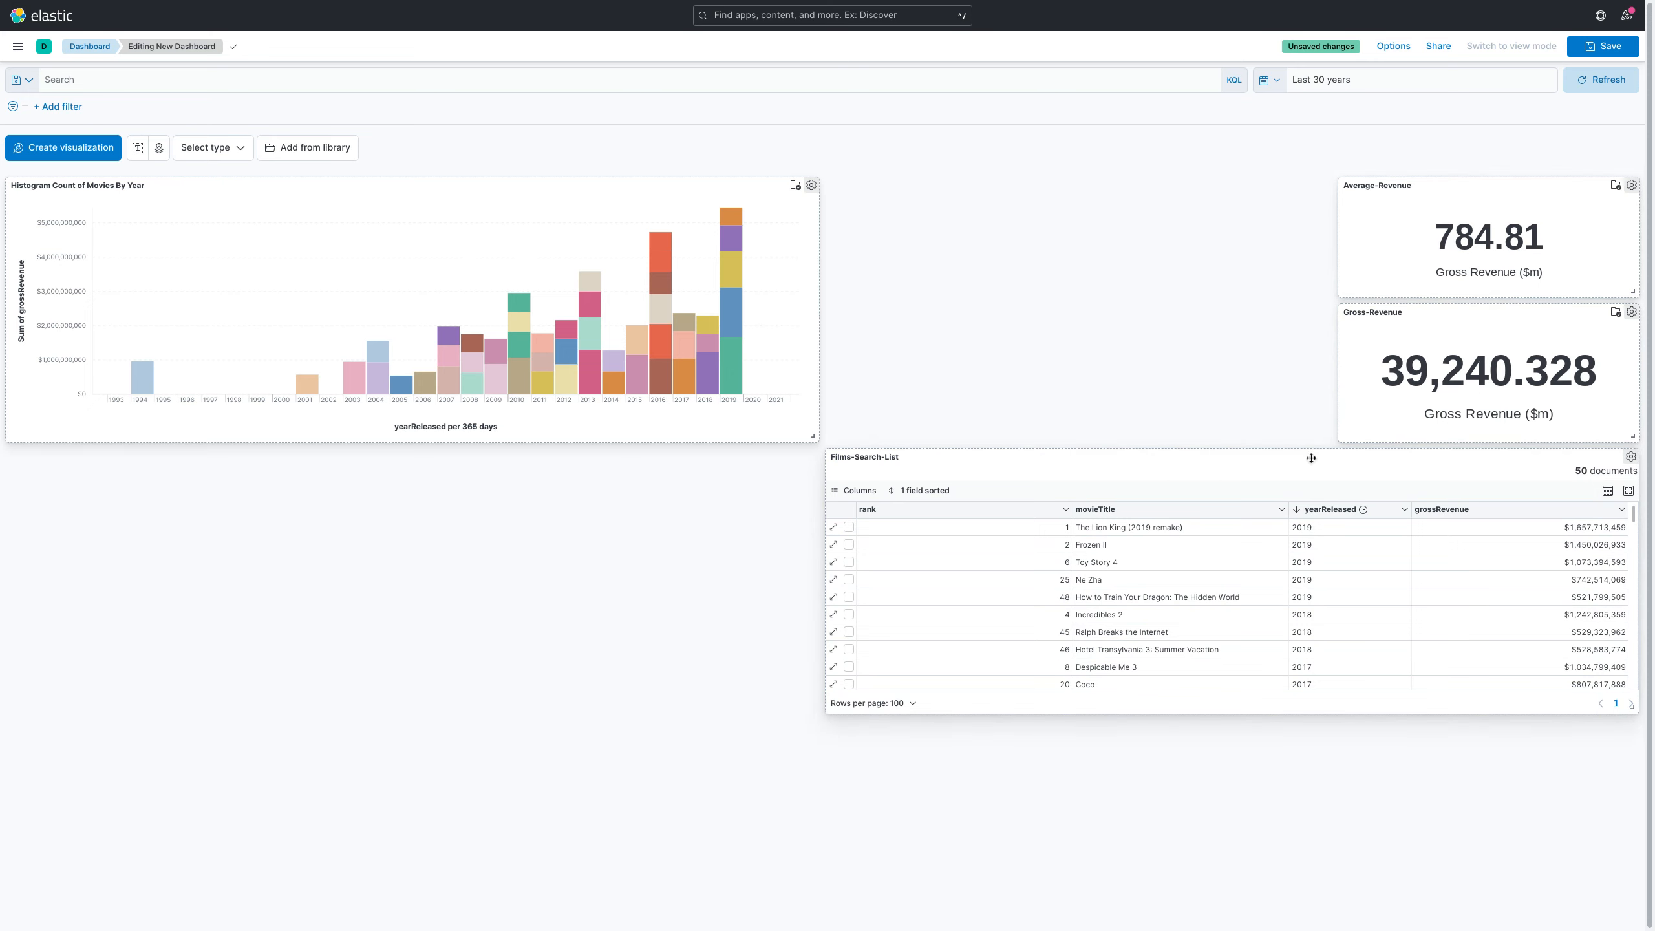
# Place Films-Search-List beneath the histogram and widen both panels up to the column of revenue metrics.
pyautogui.moveTo(1243, 458); pyautogui.dragTo(449, 464)
pyautogui.moveTo(816, 714); pyautogui.dragTo(1319, 876)
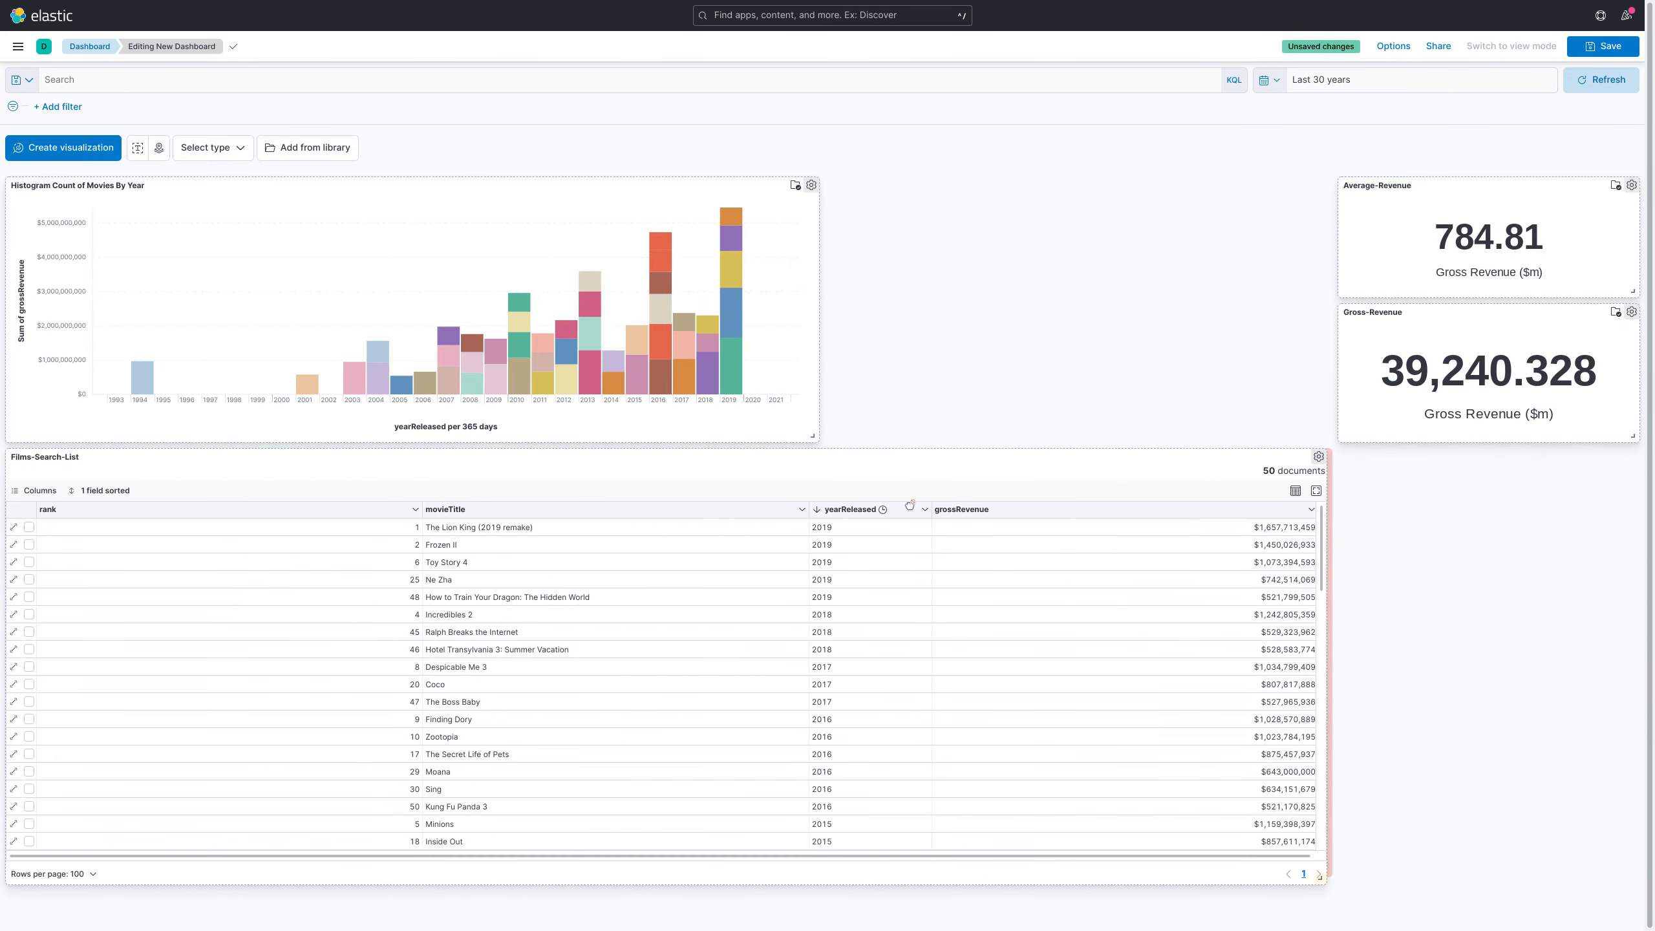
pyautogui.moveTo(867, 484); pyautogui.dragTo(1335, 461)
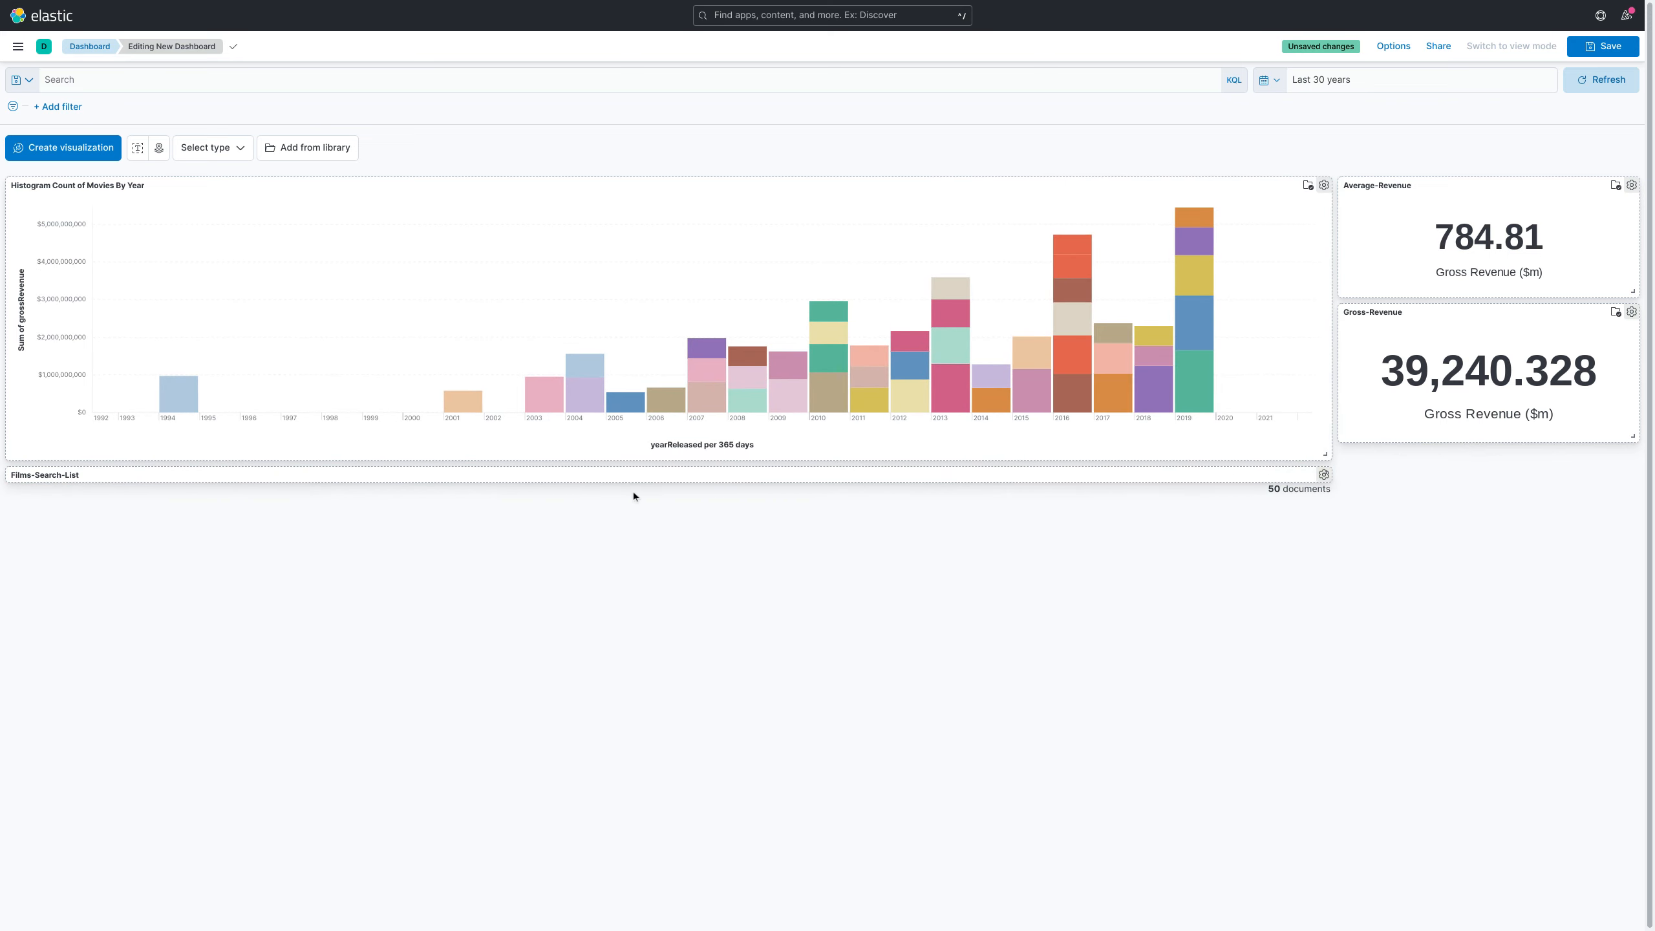
# Lengthen the Films-Search-List panel to show many more rows and save the dashboard as "dashboard" with its time range stored.
pyautogui.moveTo(1325, 479); pyautogui.dragTo(1330, 879)
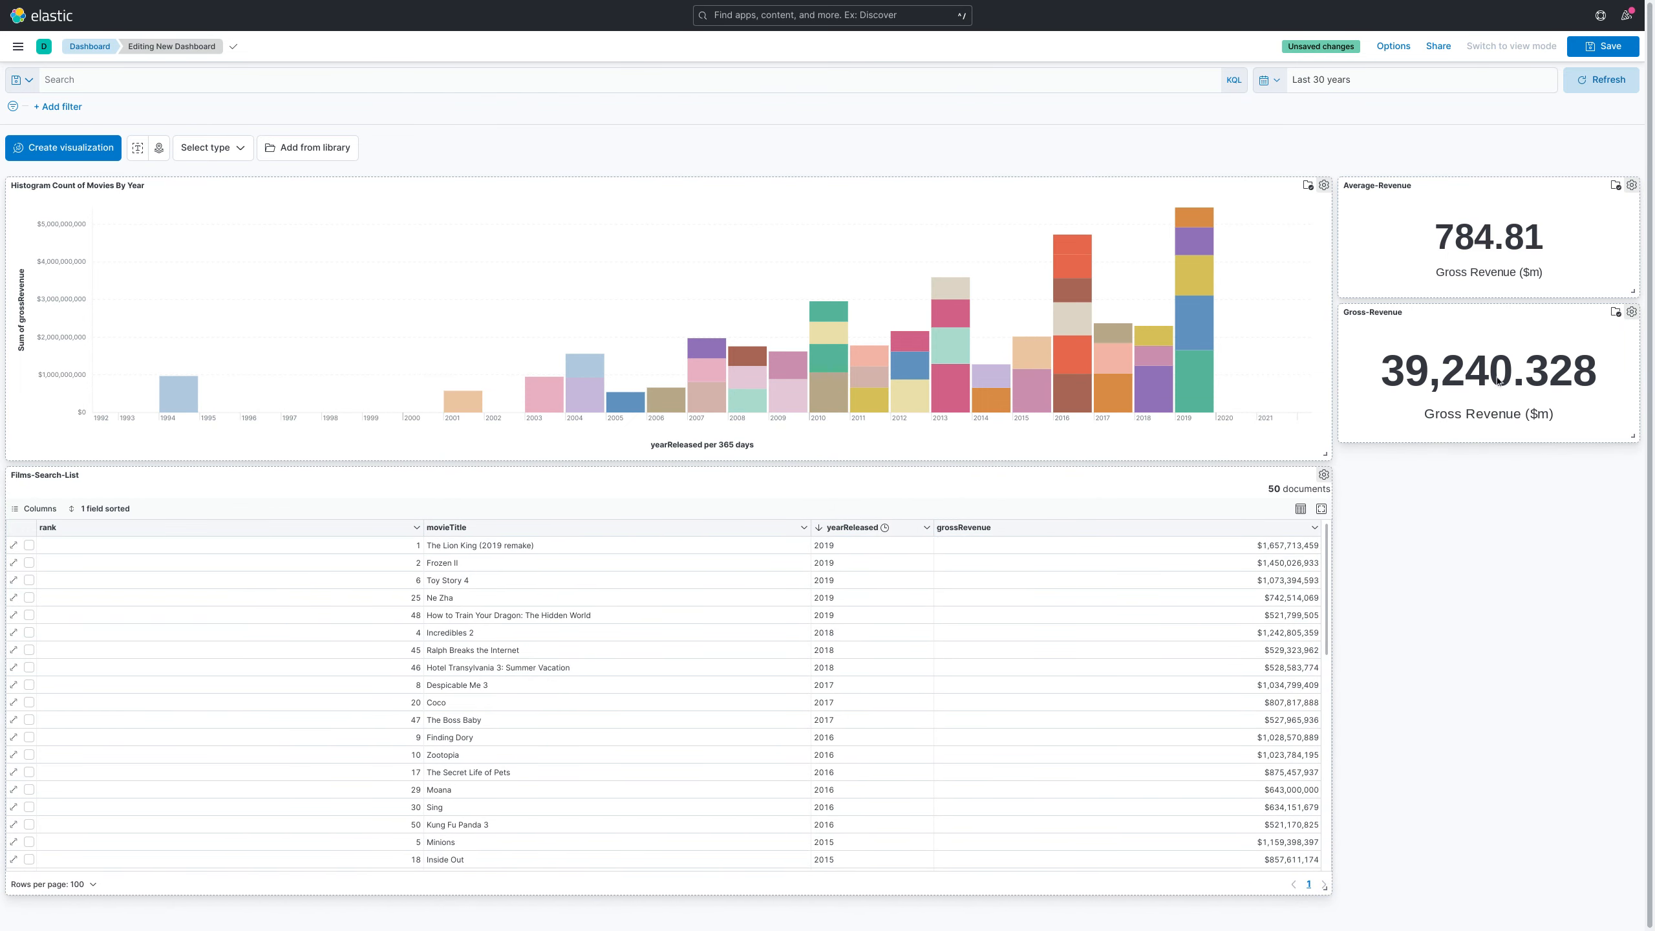
pyautogui.click(1603, 47)
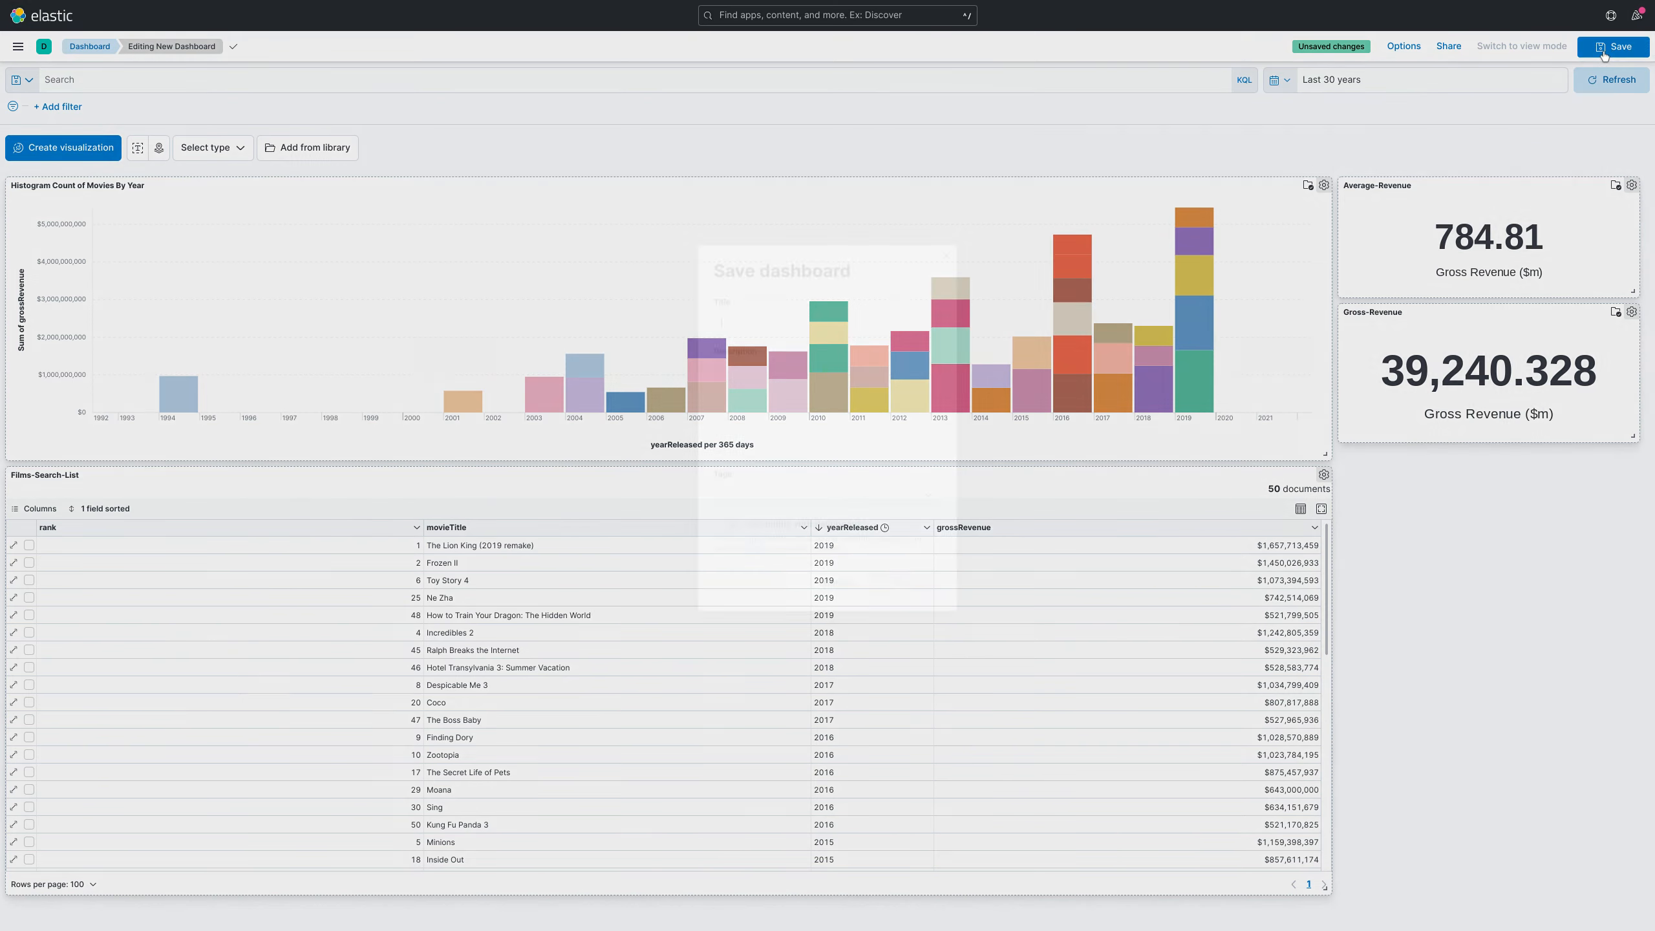
pyautogui.write('dashboard')
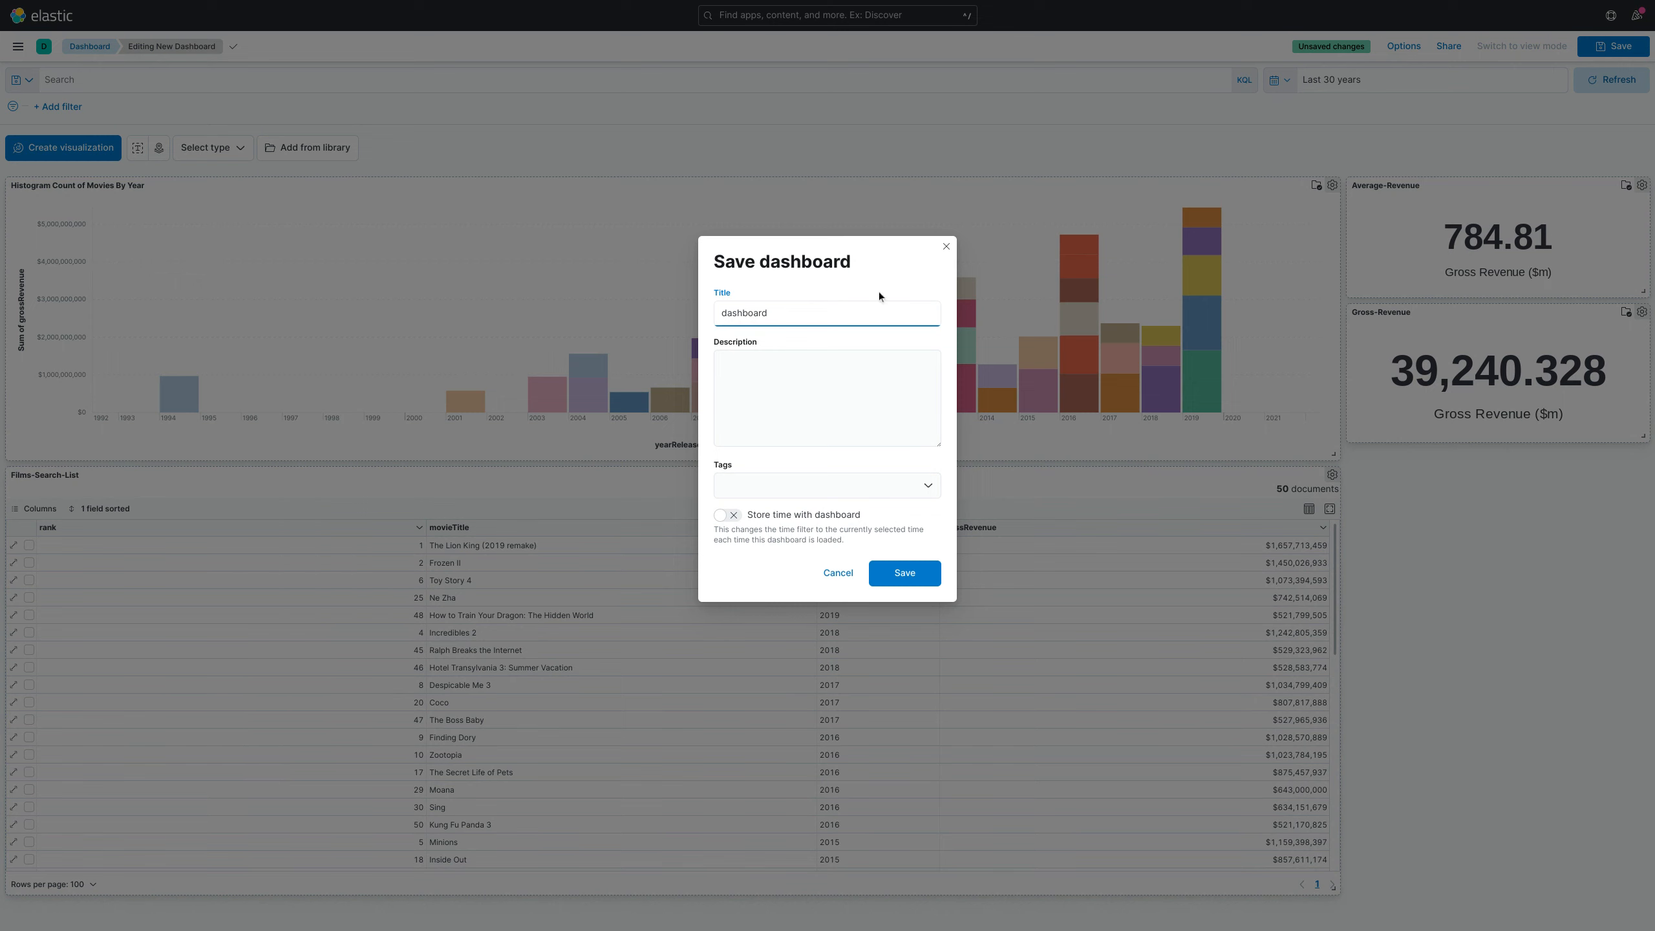
pyautogui.click(795, 517)
pyautogui.click(910, 586)
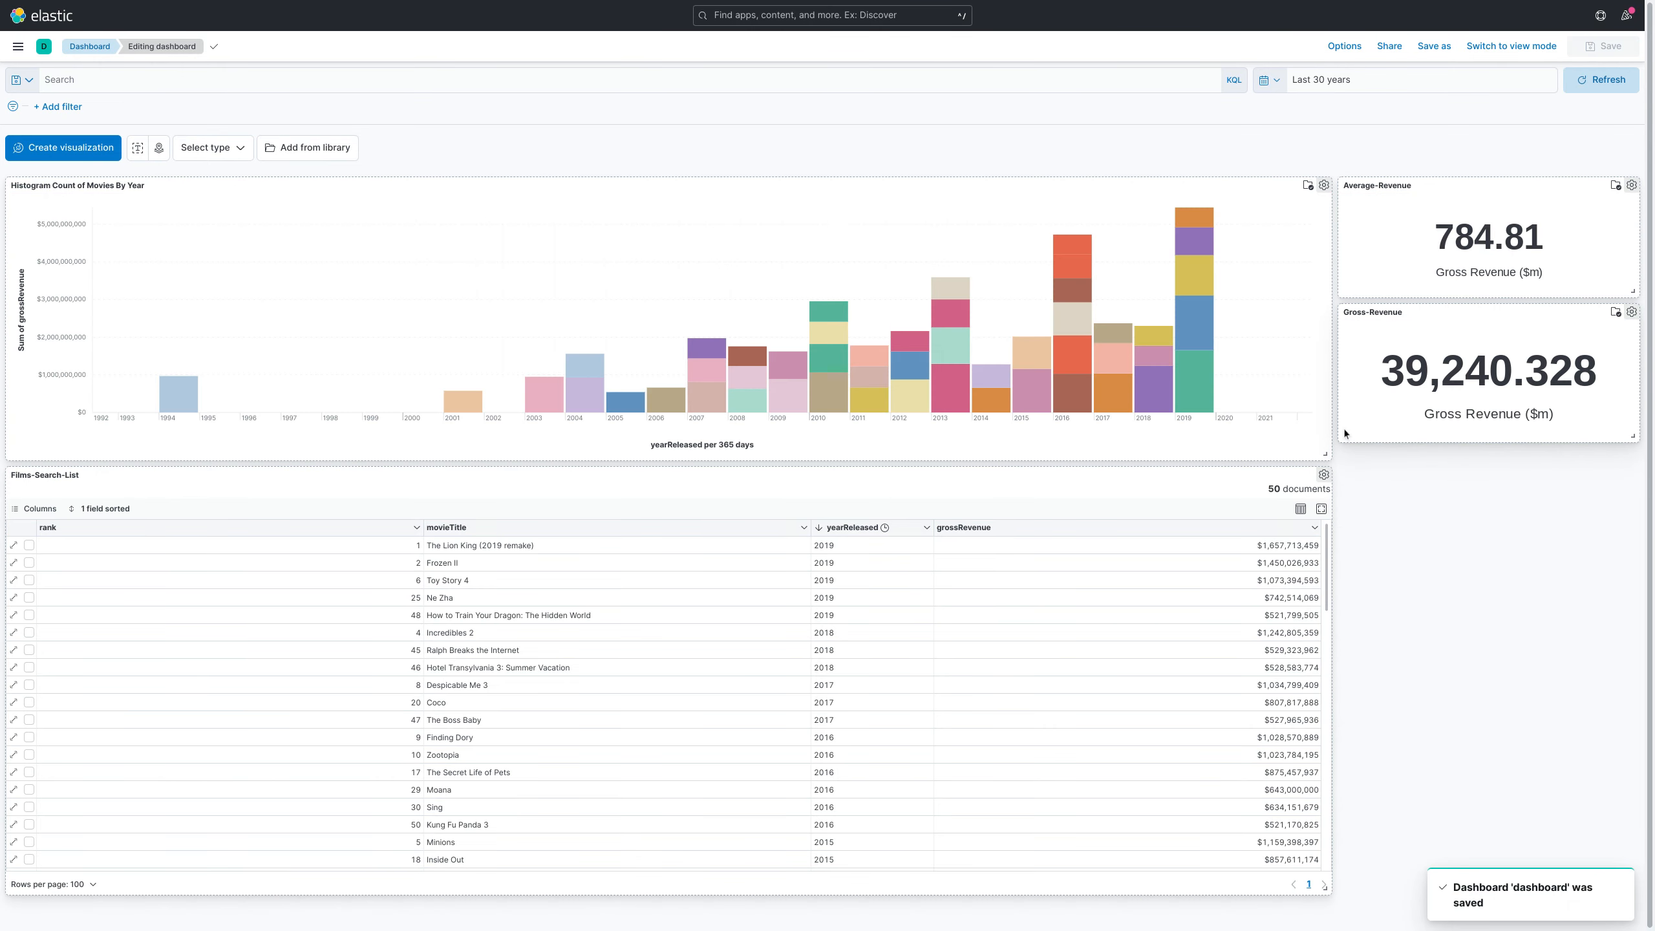
# Rename the label of the Average-Revenue metric to "Average Revenue ($m)" and save the change back to the dashboard.
pyautogui.click(1632, 186)
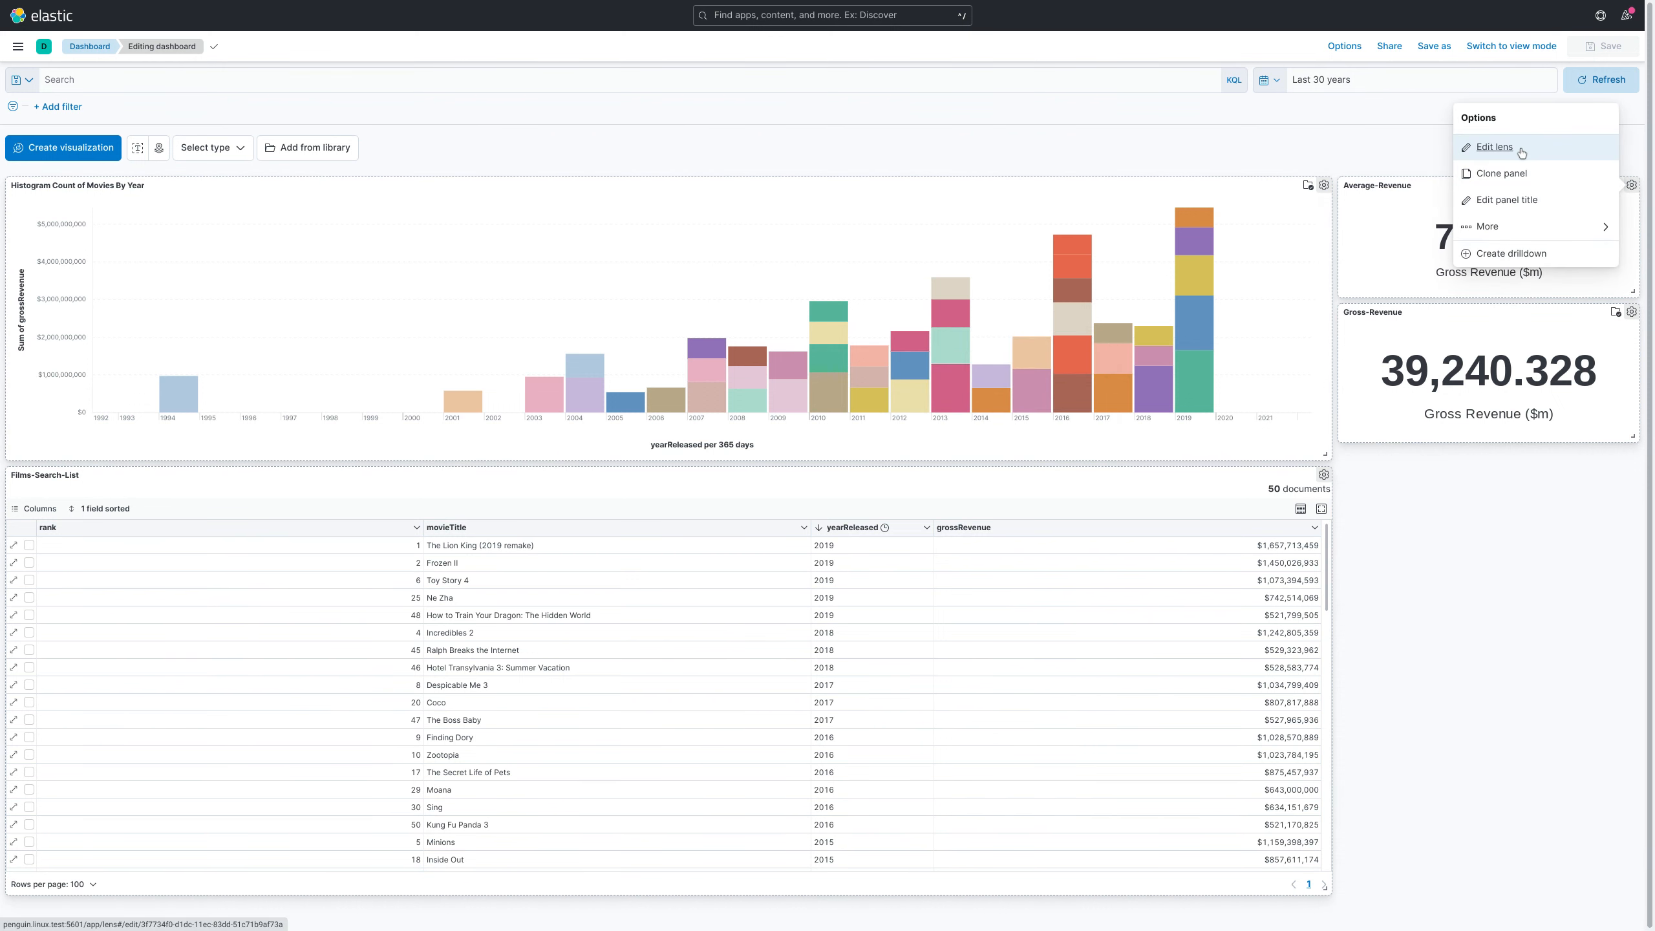
pyautogui.click(1523, 149)
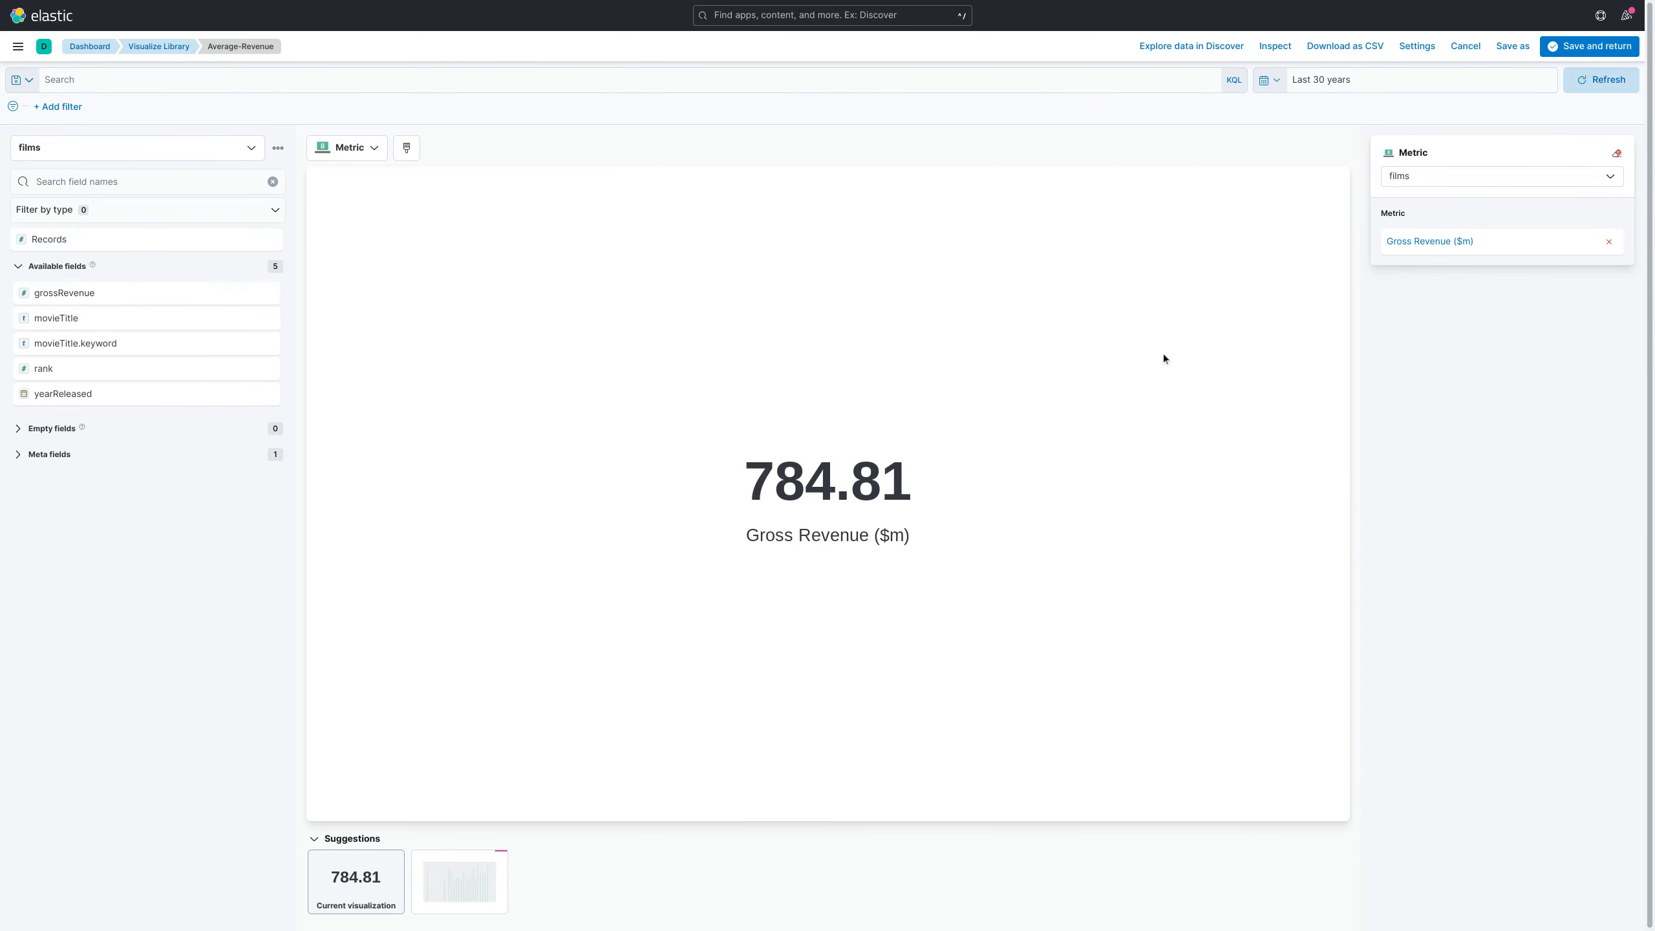
pyautogui.click(1430, 242)
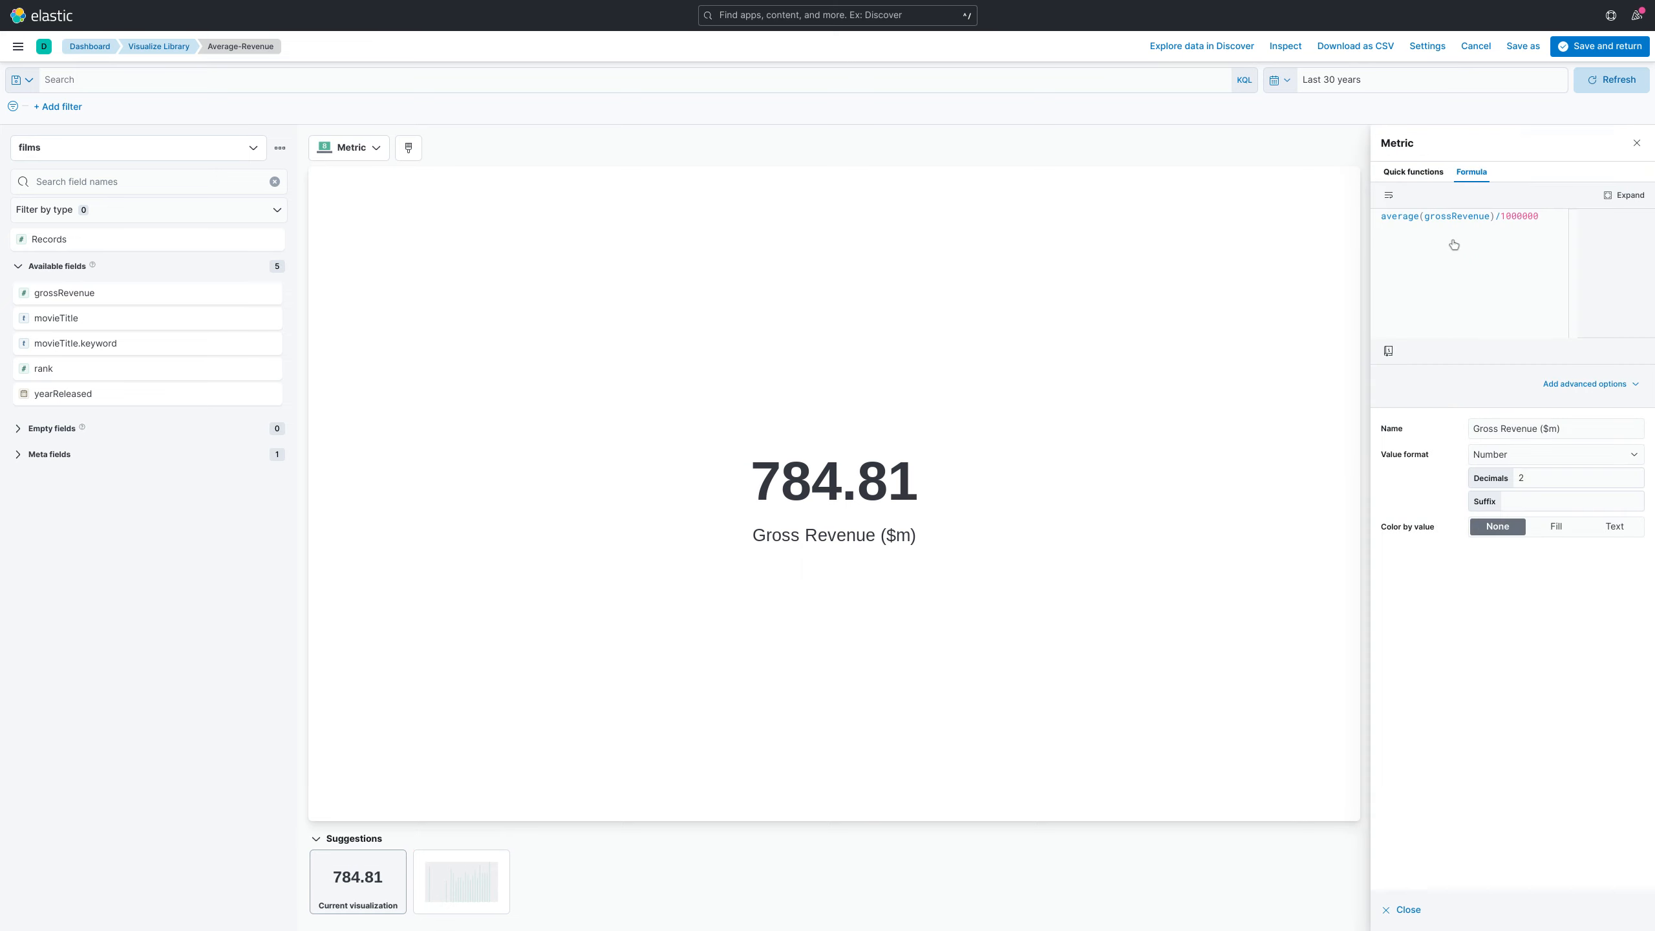
pyautogui.doubleClick(1484, 433)
pyautogui.write('Average')
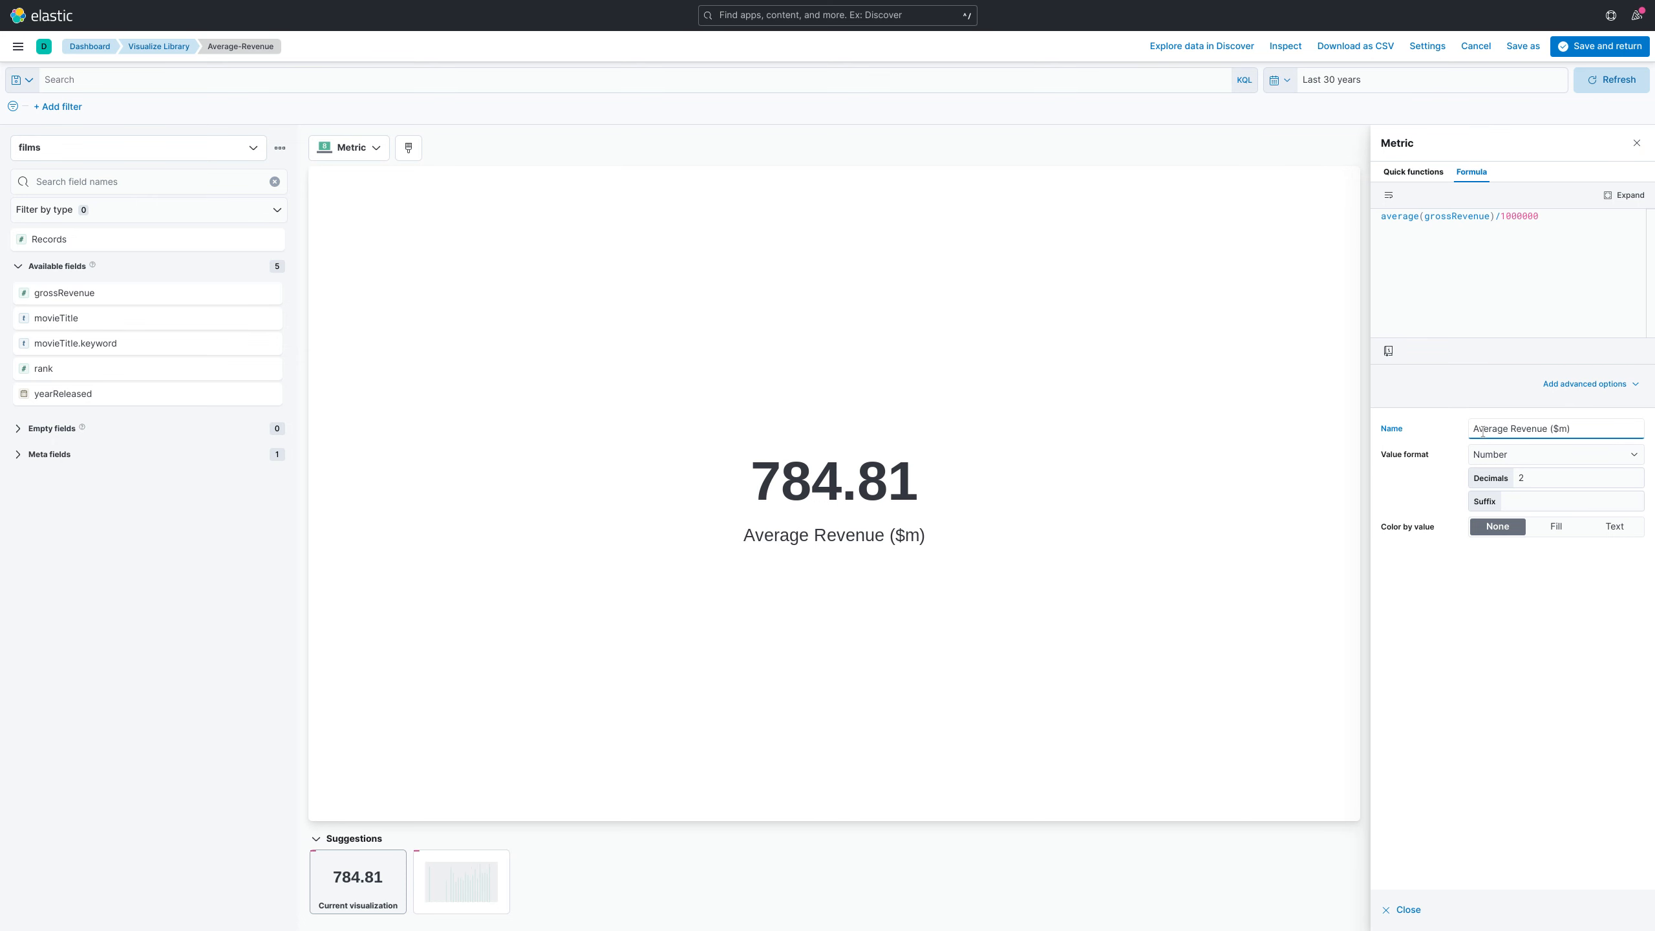
pyautogui.click(1593, 46)
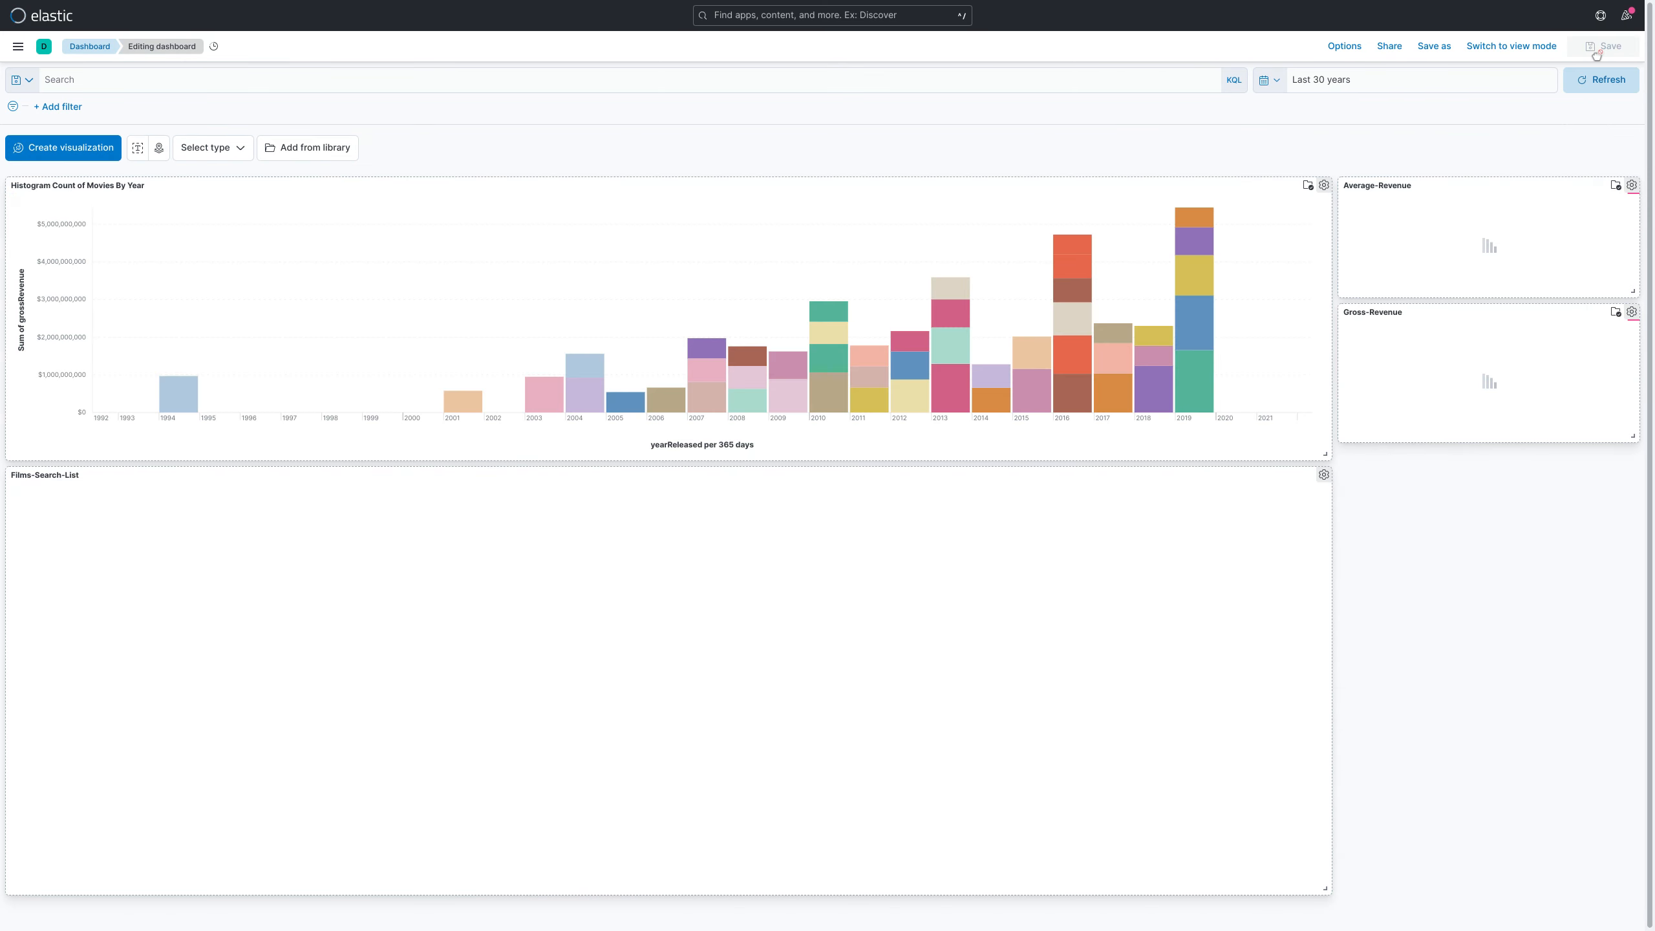
# Move the Gross-Revenue panel above Average-Revenue and save the dashboard.
pyautogui.moveTo(1518, 315)
pyautogui.mouseDown()
pyautogui.moveTo(1522, 182)
pyautogui.moveTo(1525, 291)
pyautogui.mouseUp()
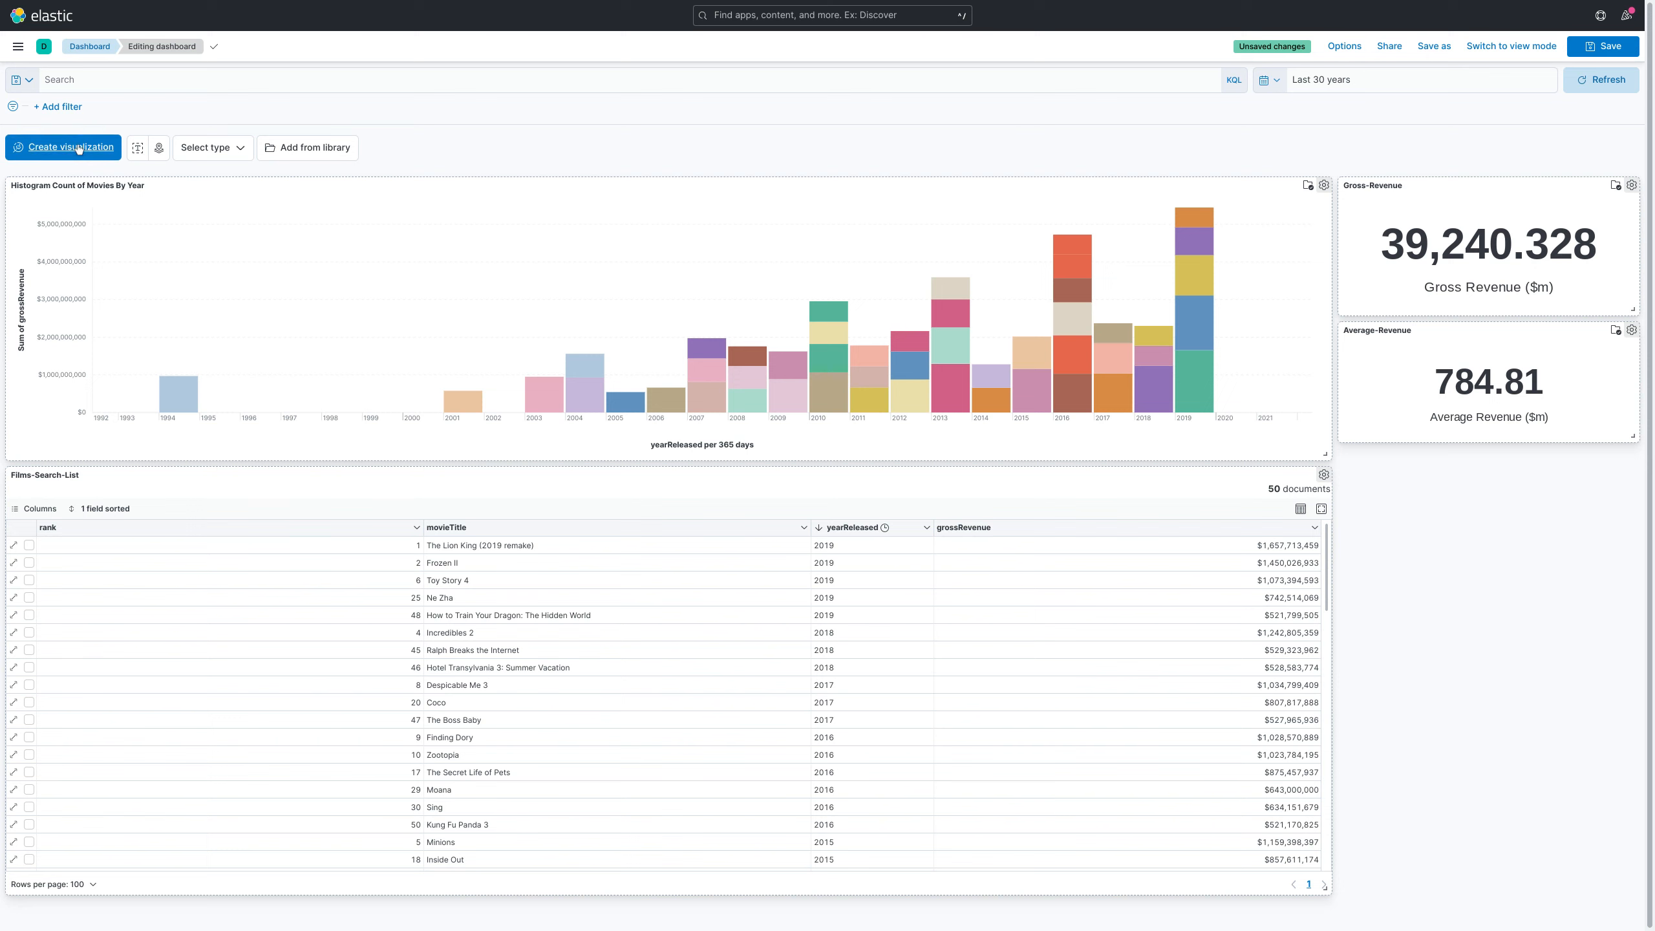
pyautogui.click(1603, 46)
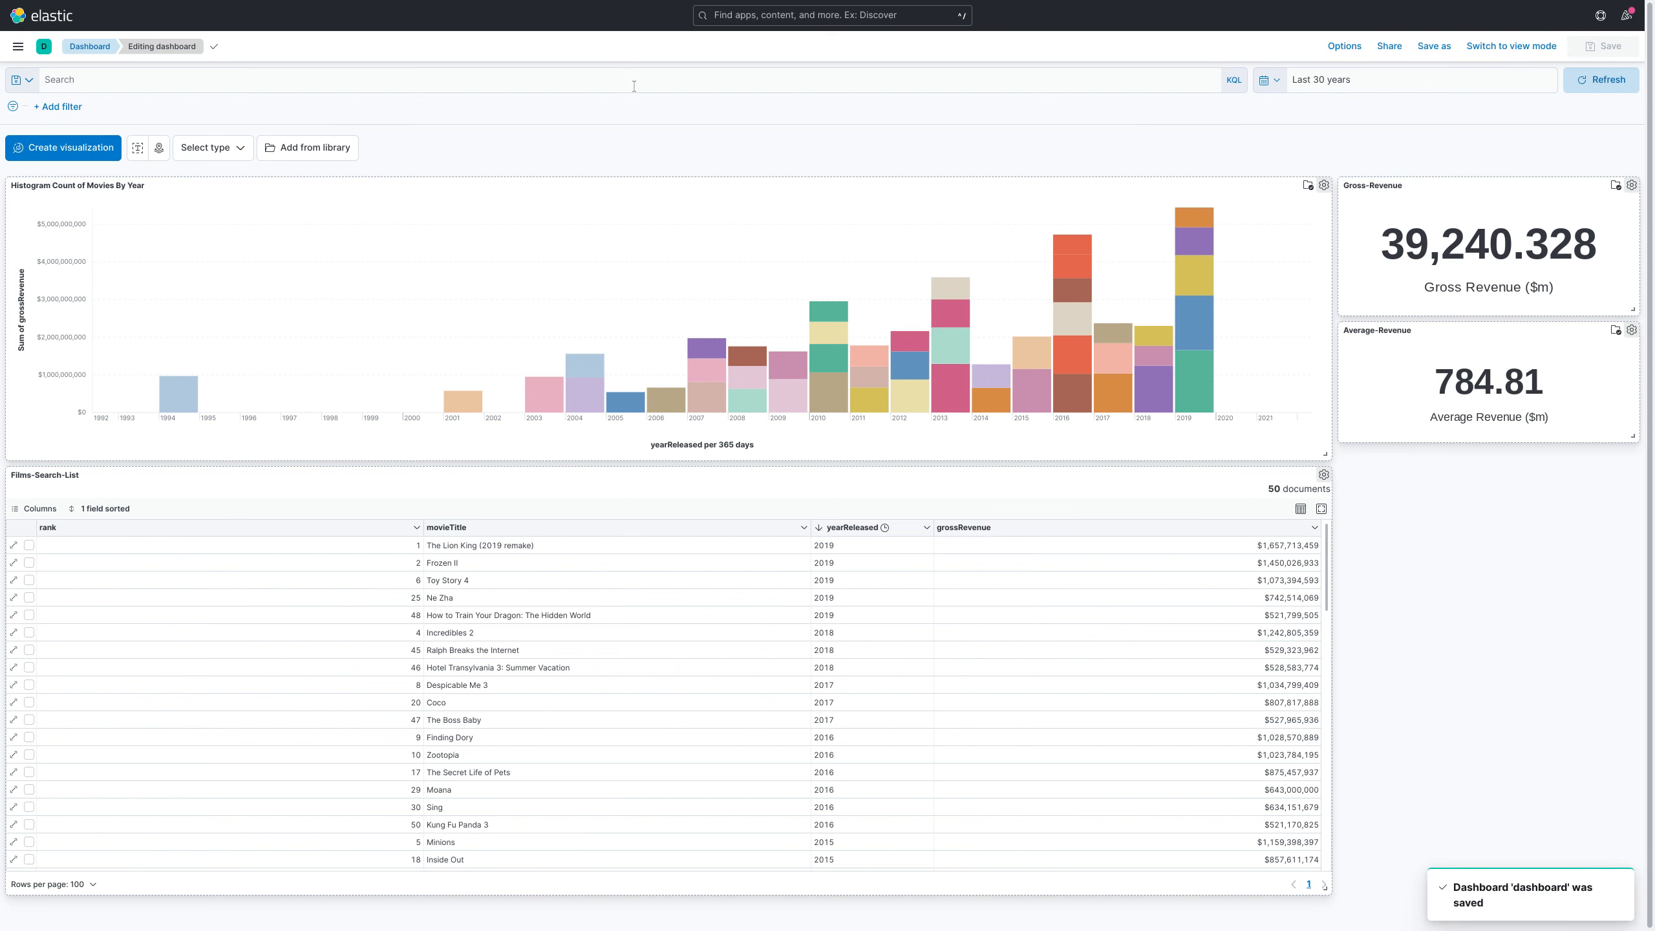
# Start a new dashboard visualization and consult the reference dashboard image in the browser for the remaining chart.
pyautogui.click(37, 147)
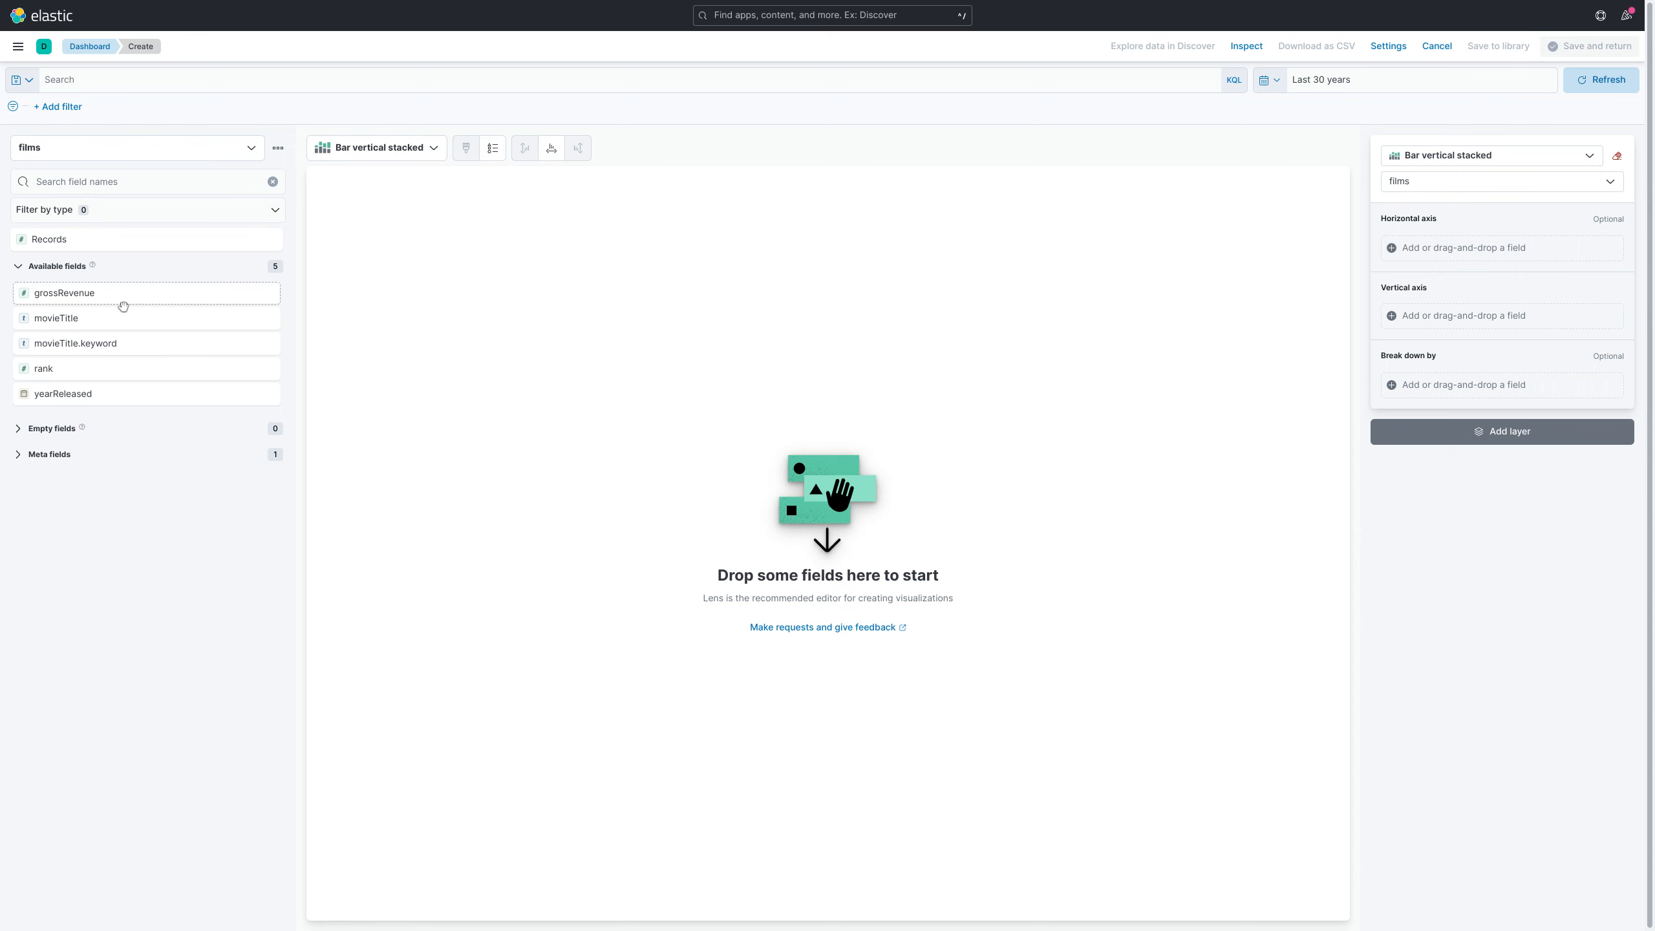
pyautogui.hotkey('alt', 'Tab')
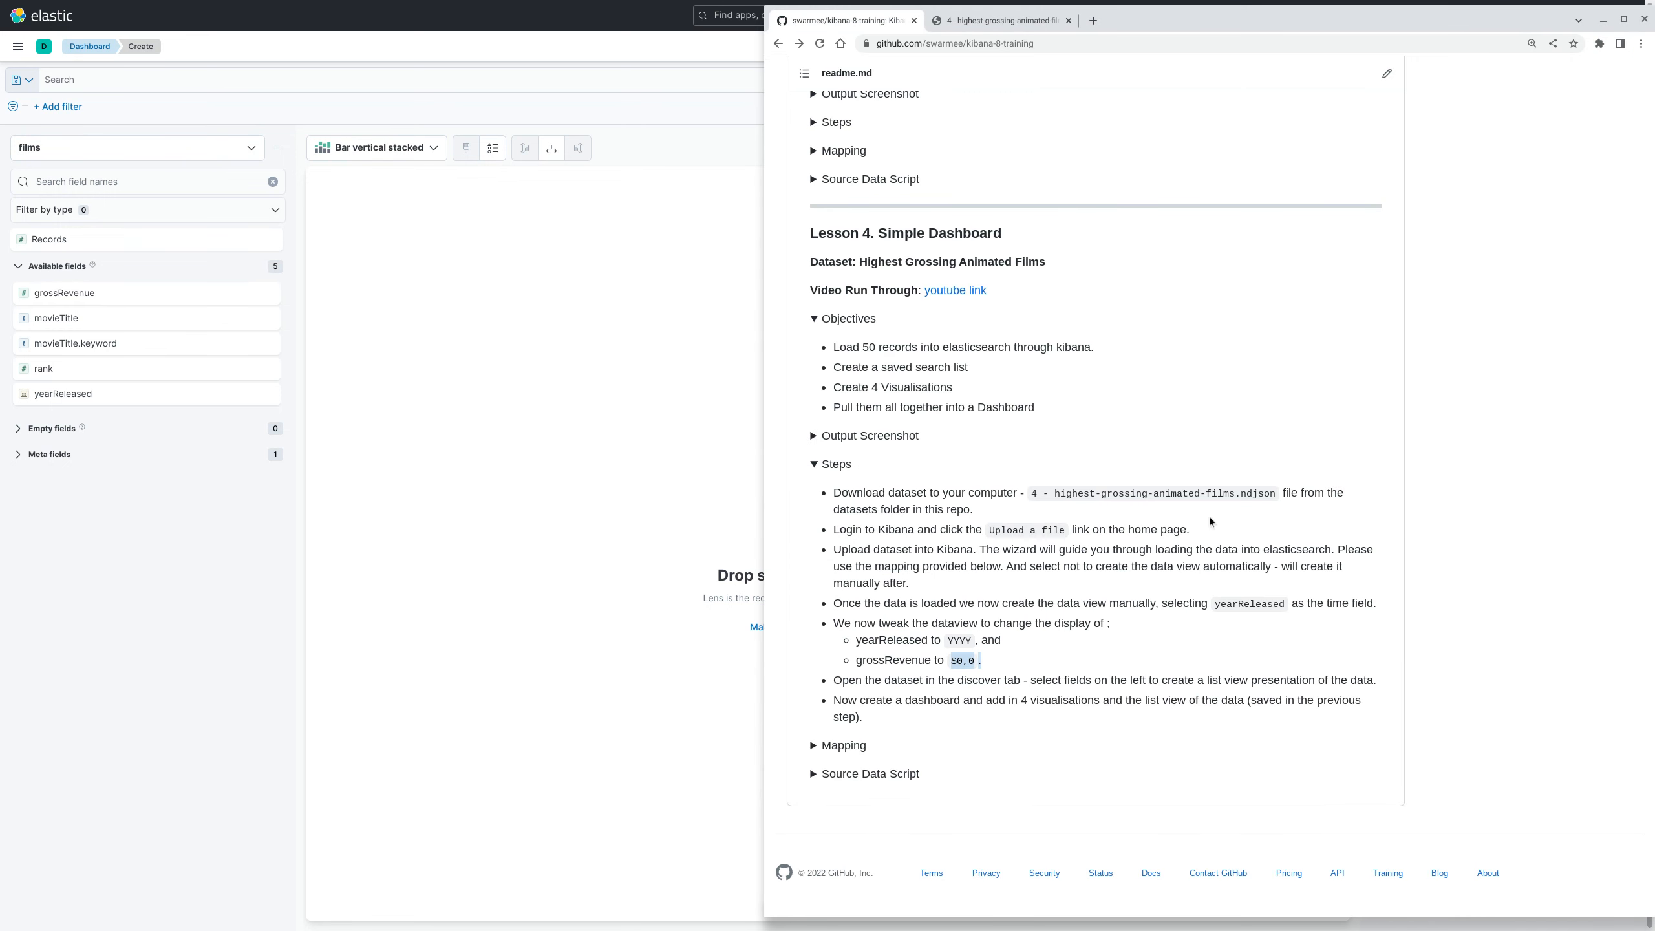
pyautogui.click(997, 20)
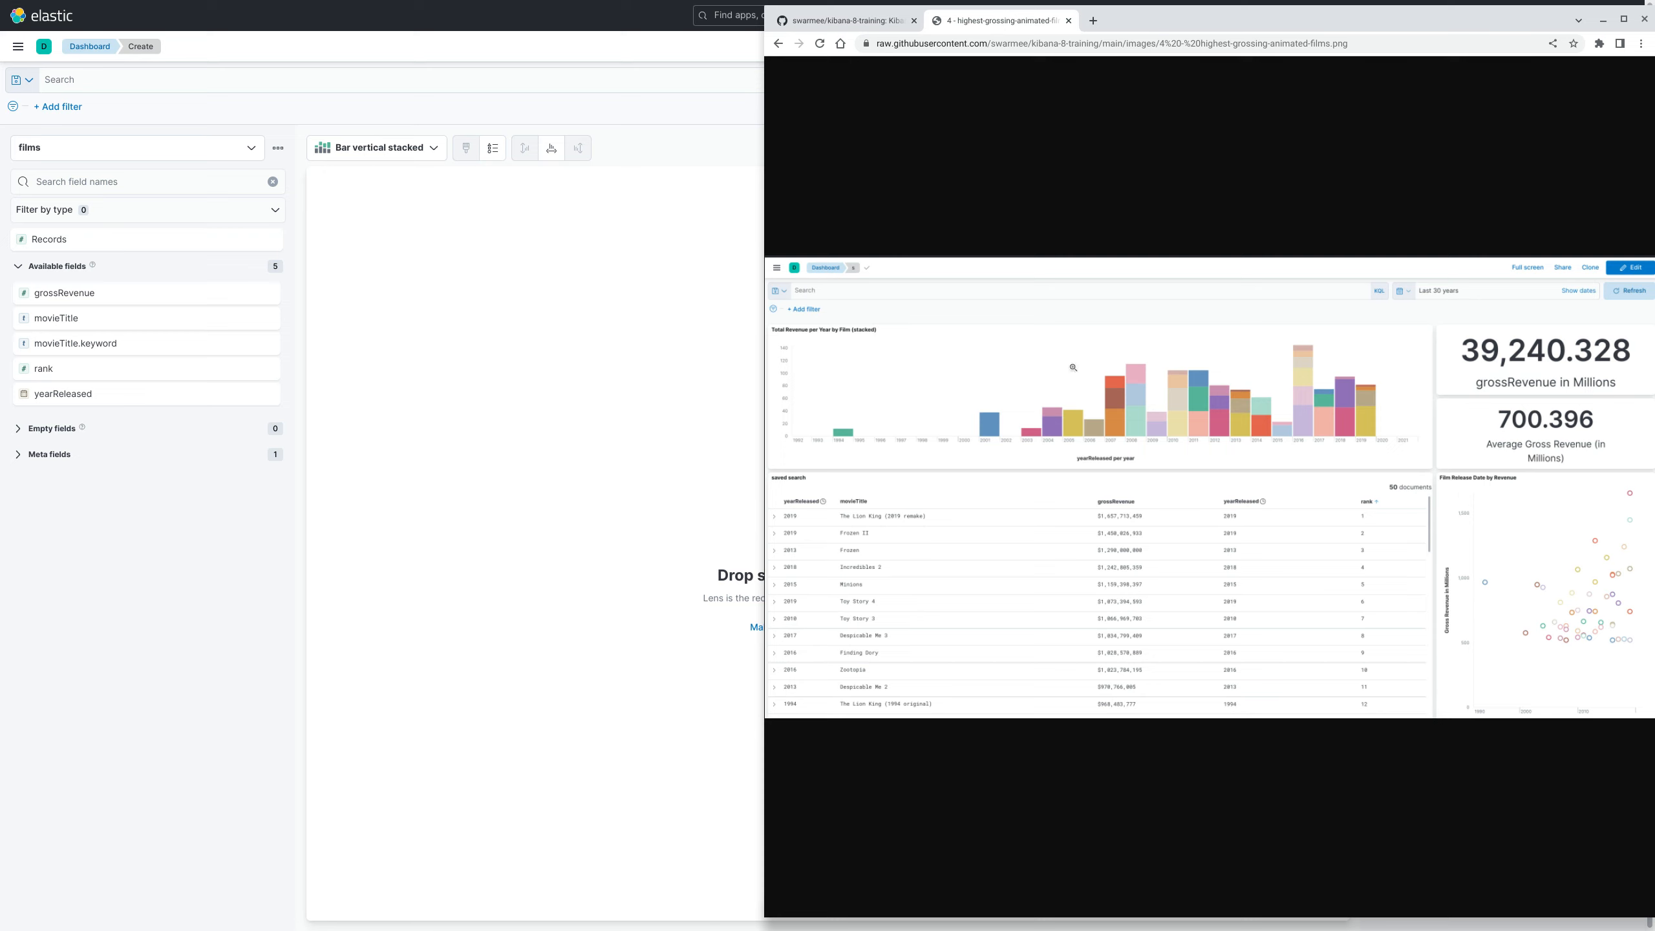
pyautogui.click(839, 24)
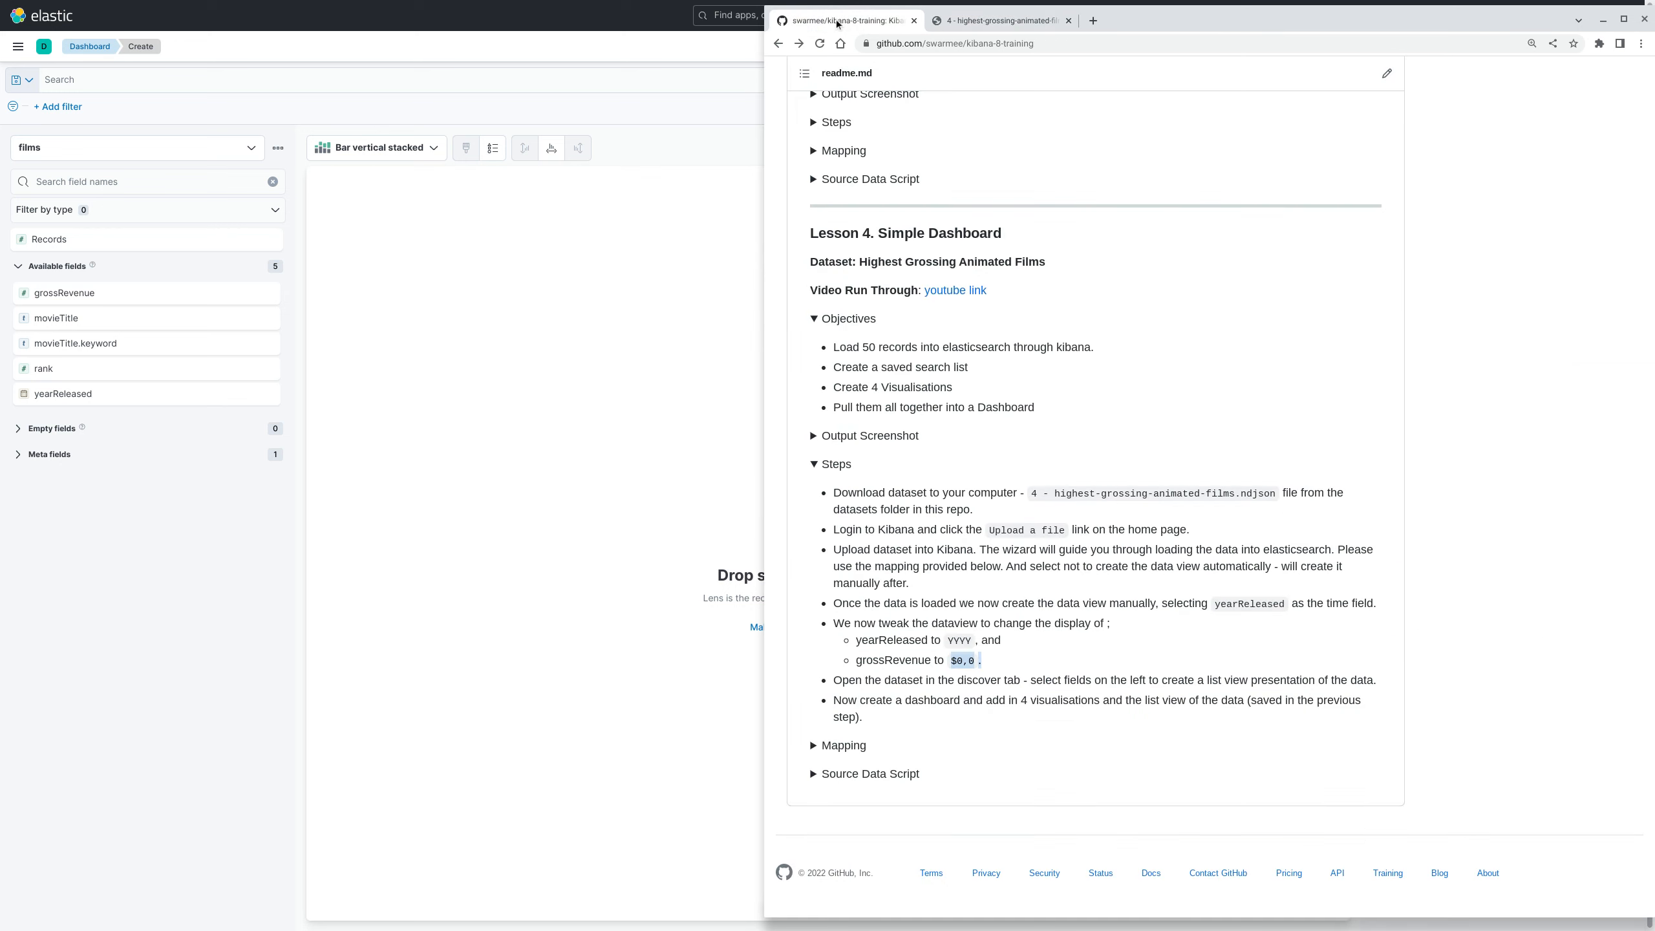
pyautogui.click(456, 362)
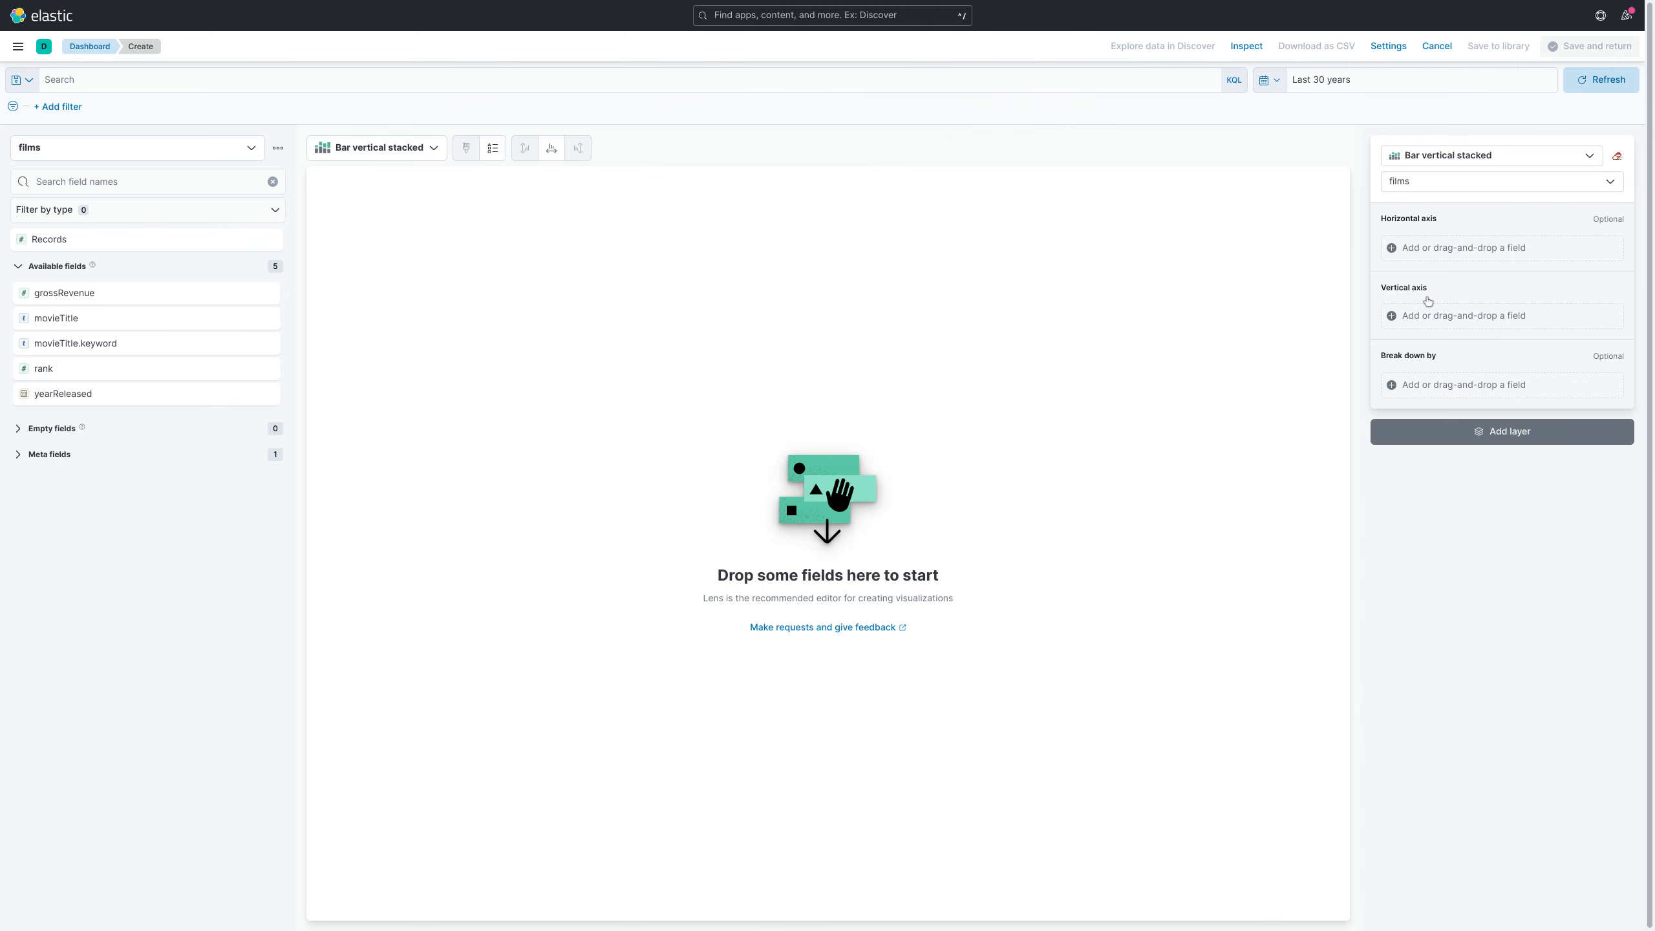
# Plot grossRevenue on the vertical axis against yearReleased on the horizontal axis, broken down by the top 50 values of movieTitle.keyword.
pyautogui.moveTo(78, 298); pyautogui.dragTo(1451, 318)
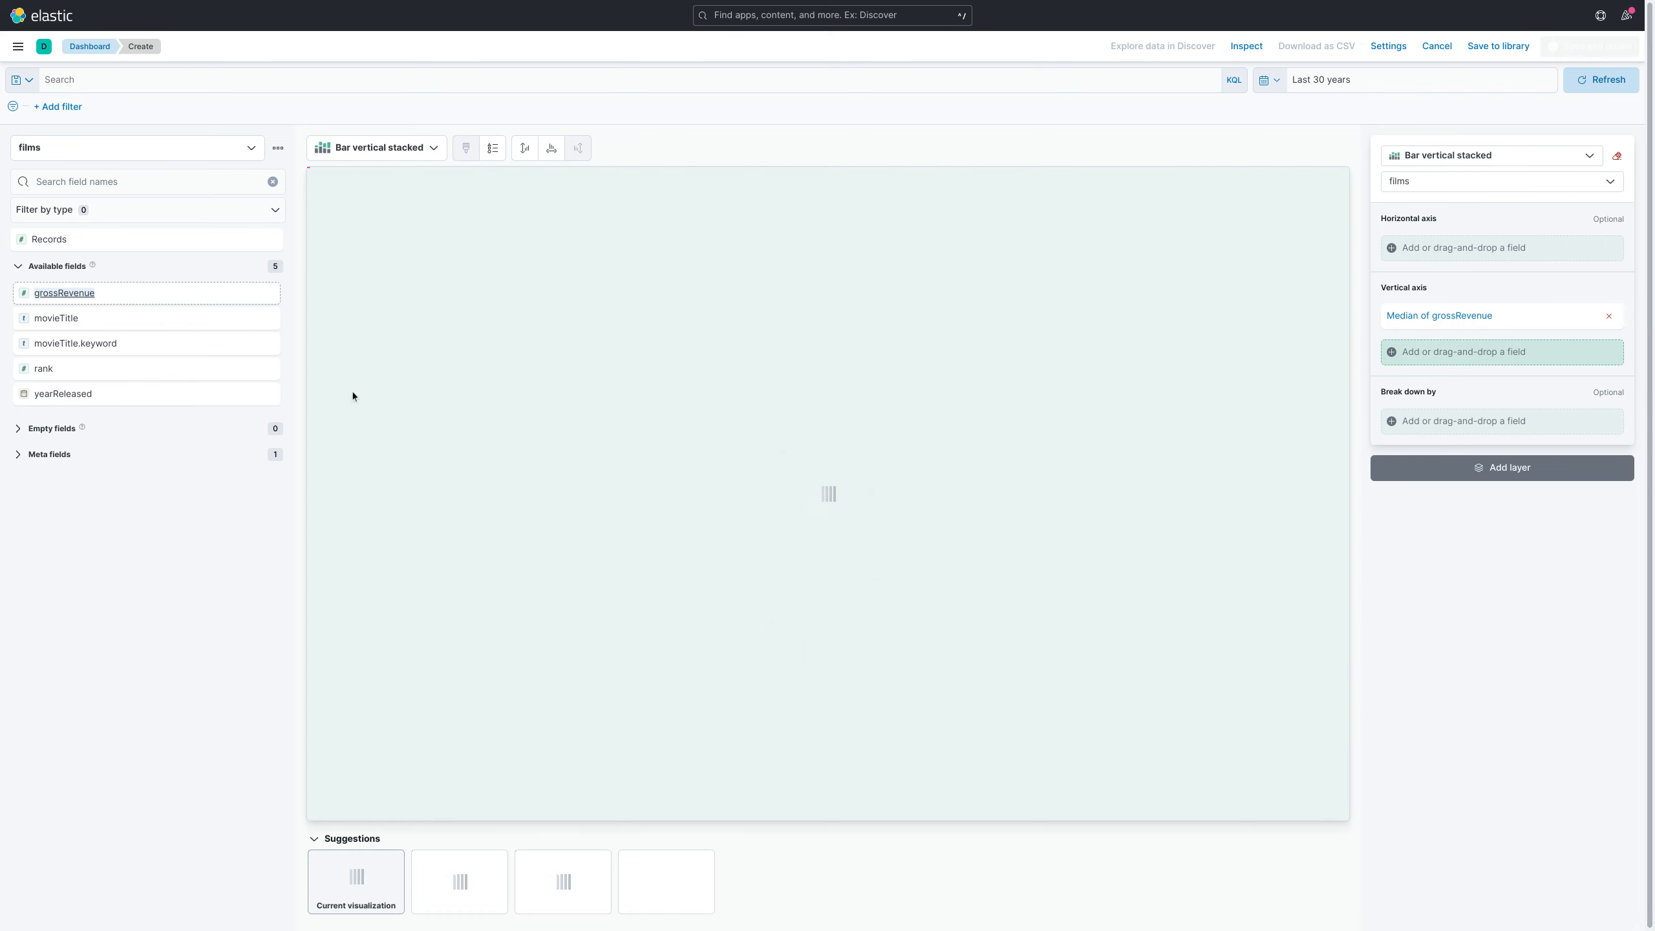
pyautogui.moveTo(91, 393); pyautogui.dragTo(1433, 250)
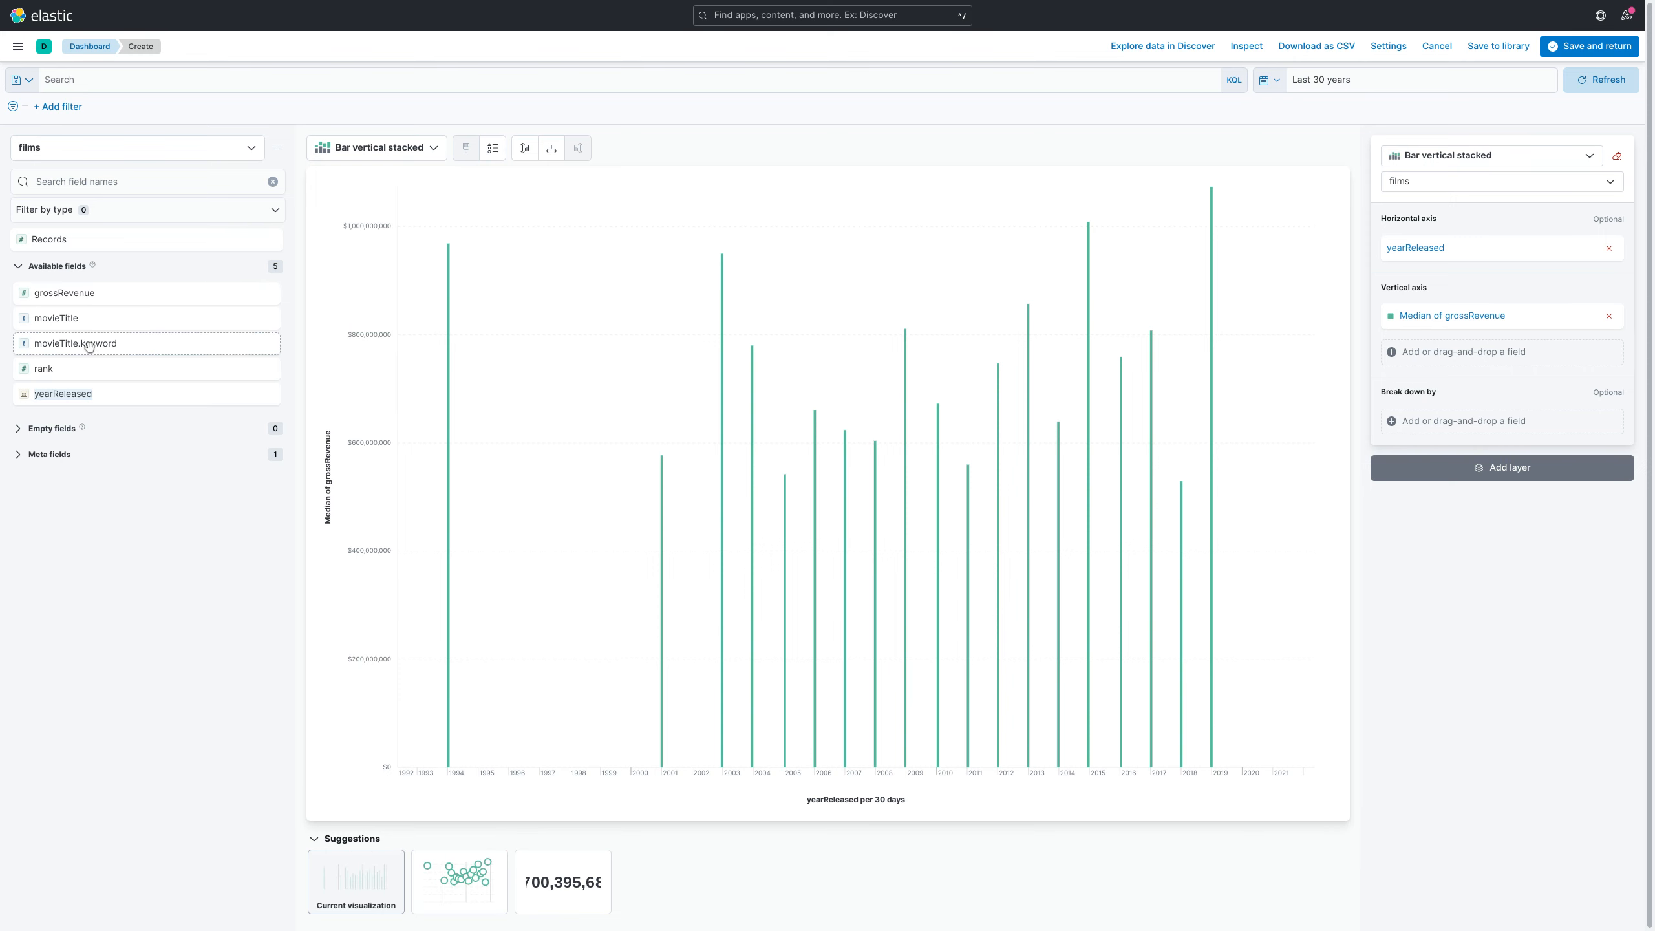
pyautogui.moveTo(93, 345); pyautogui.dragTo(1460, 431)
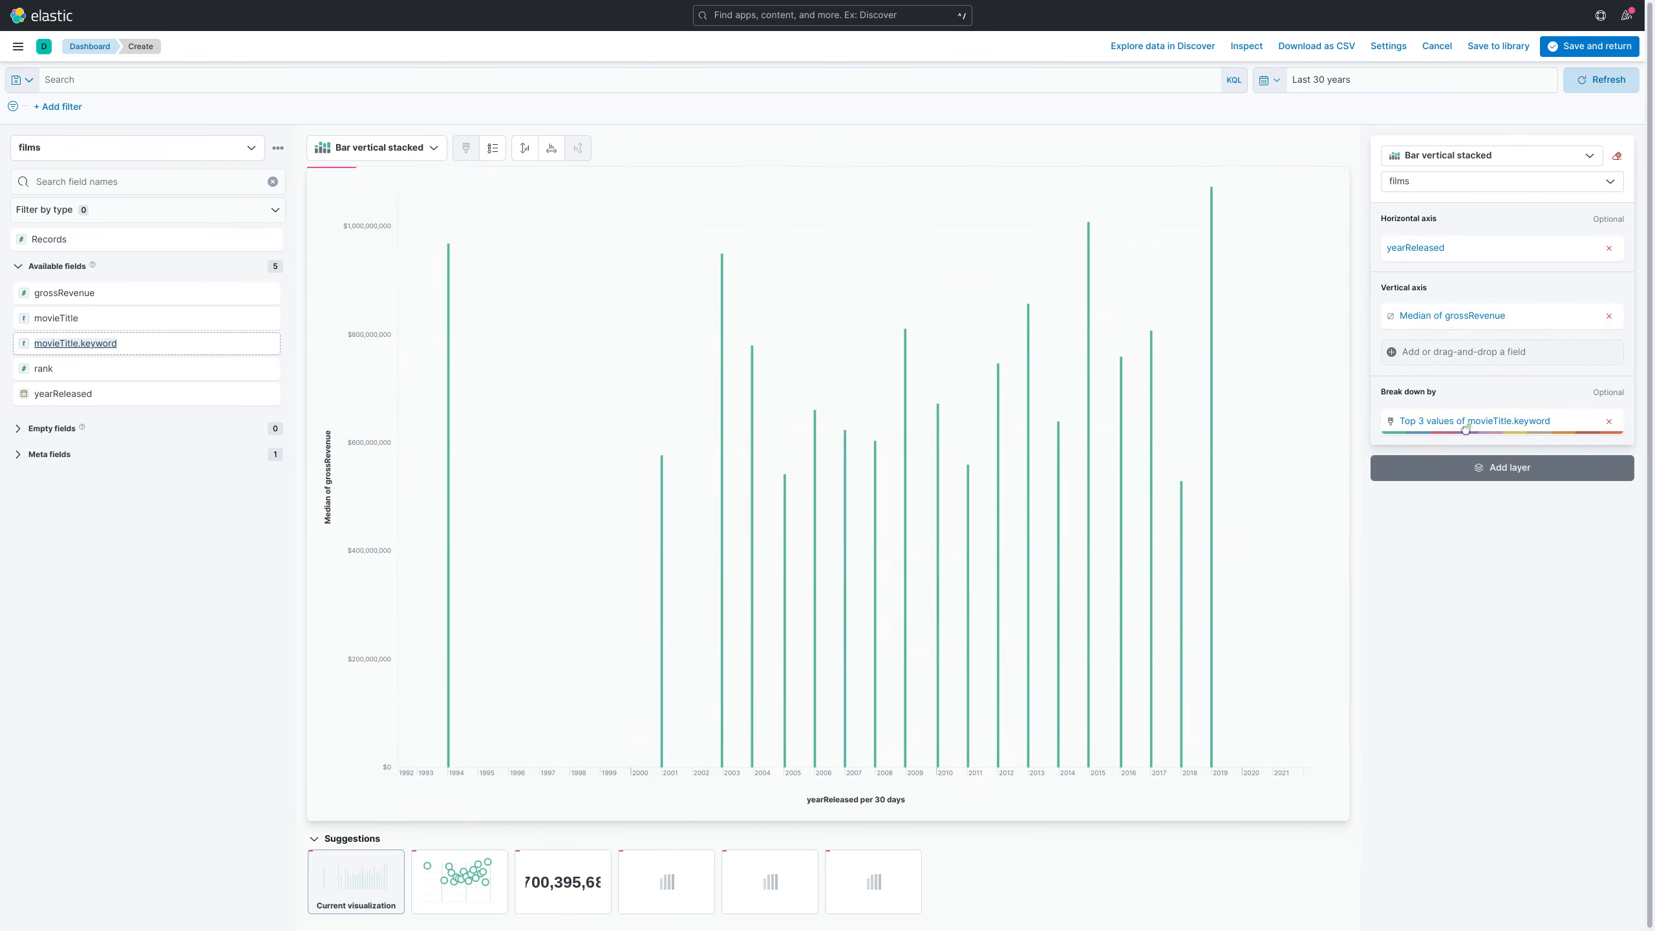
pyautogui.click(1460, 424)
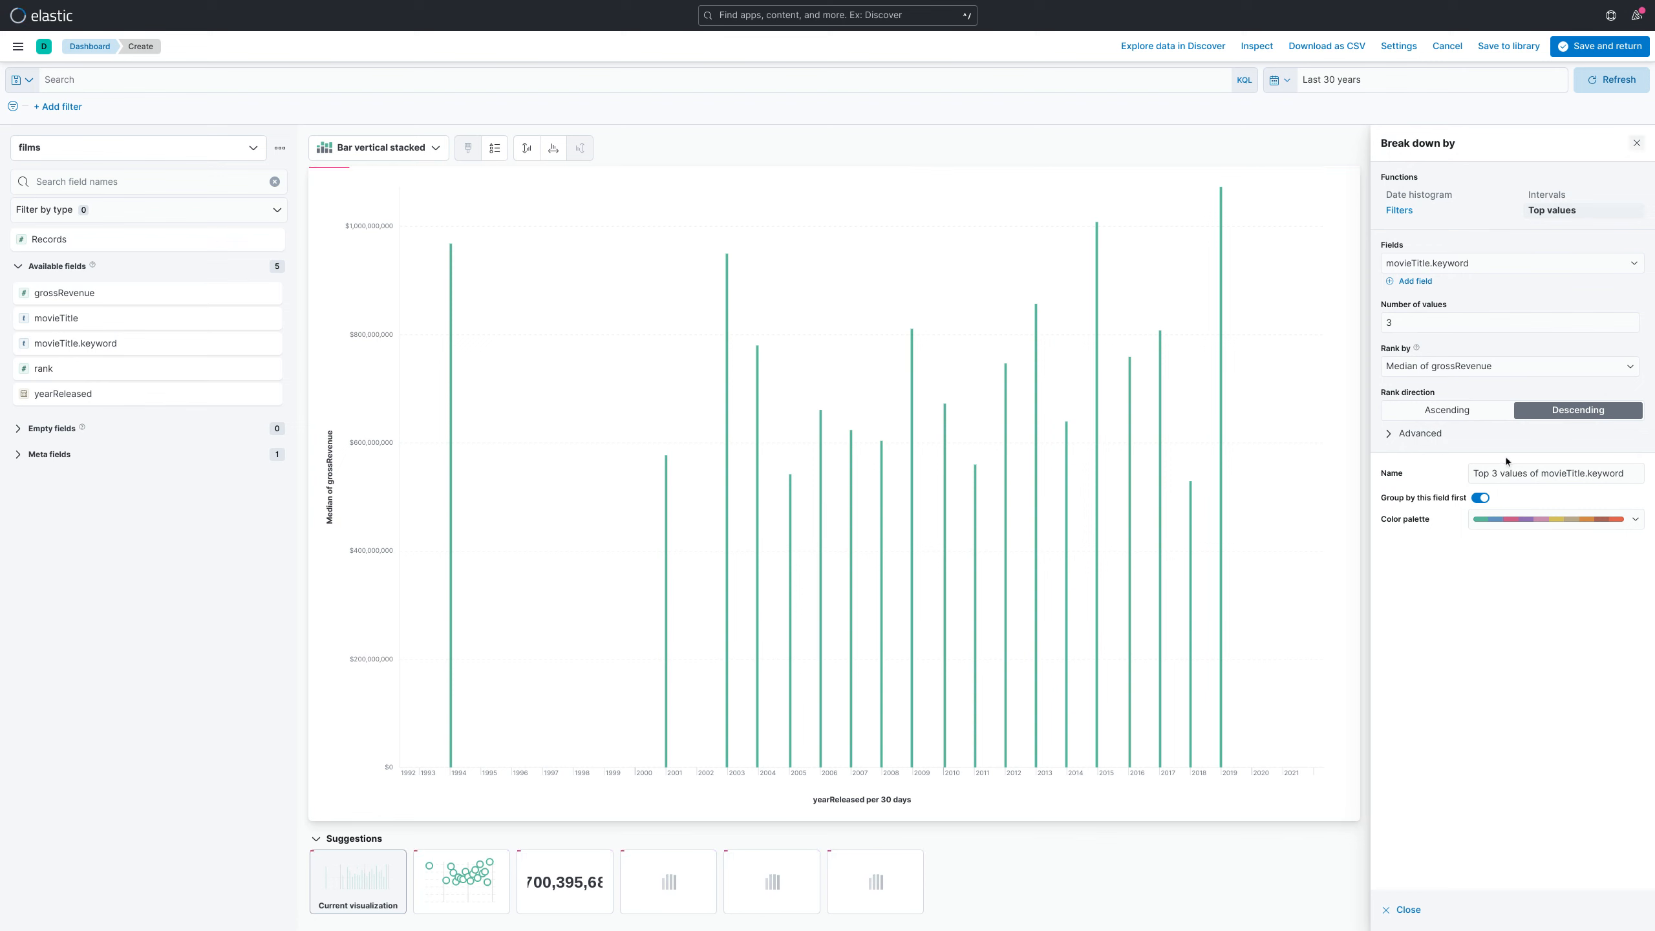
pyautogui.click(1423, 322)
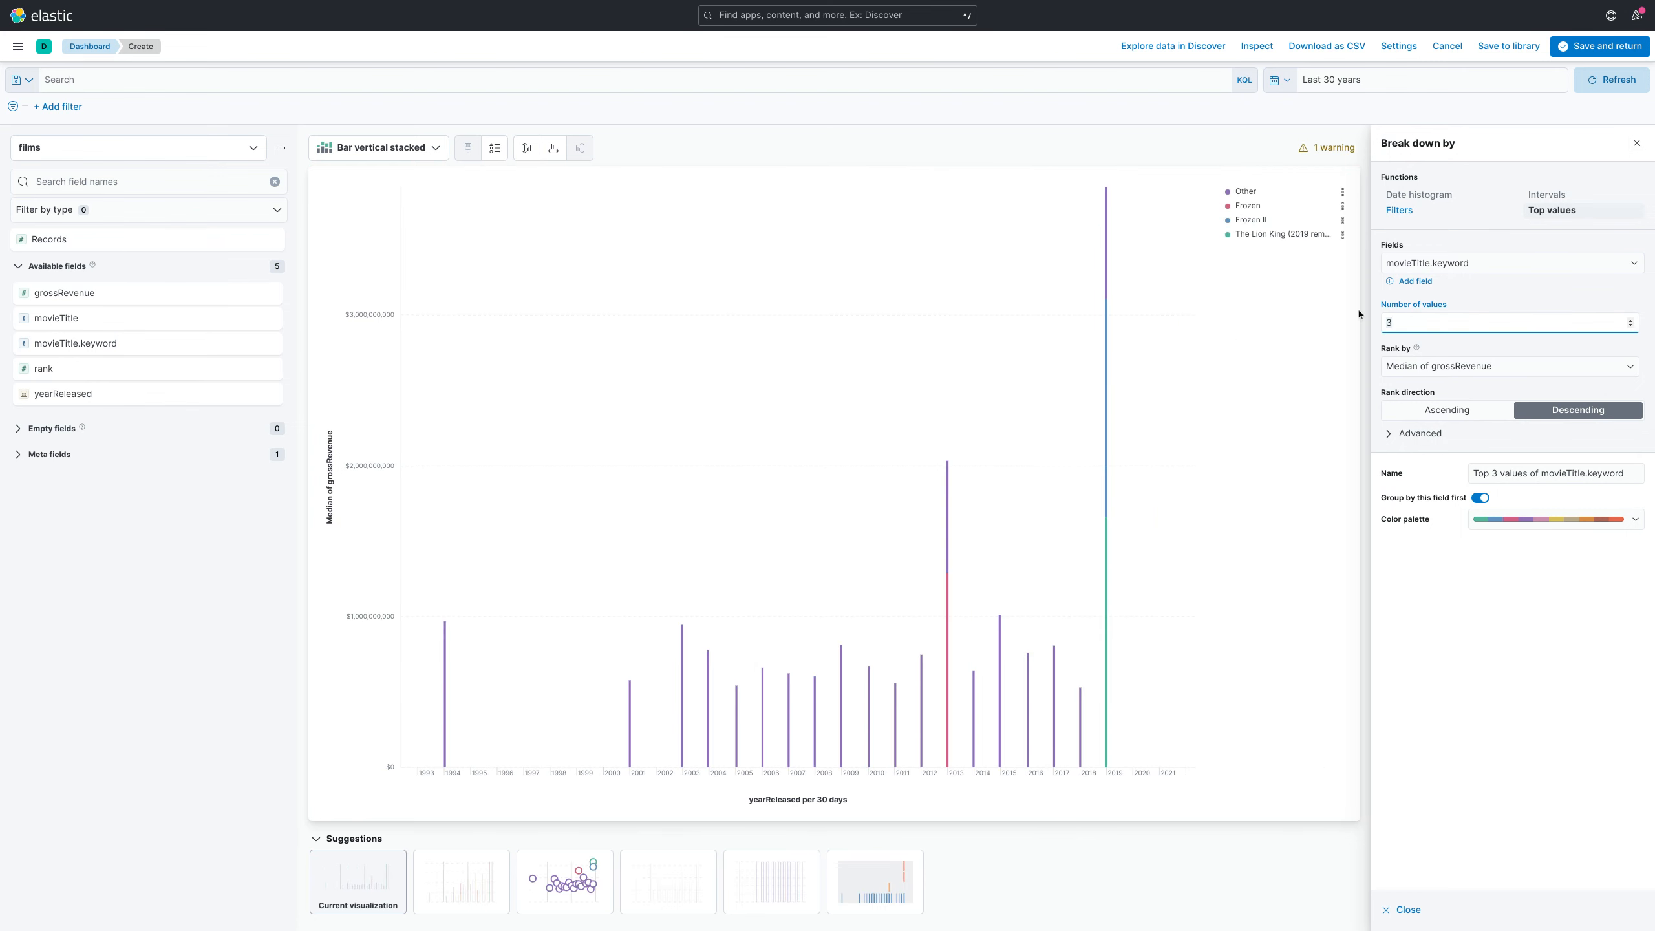
pyautogui.write('50')
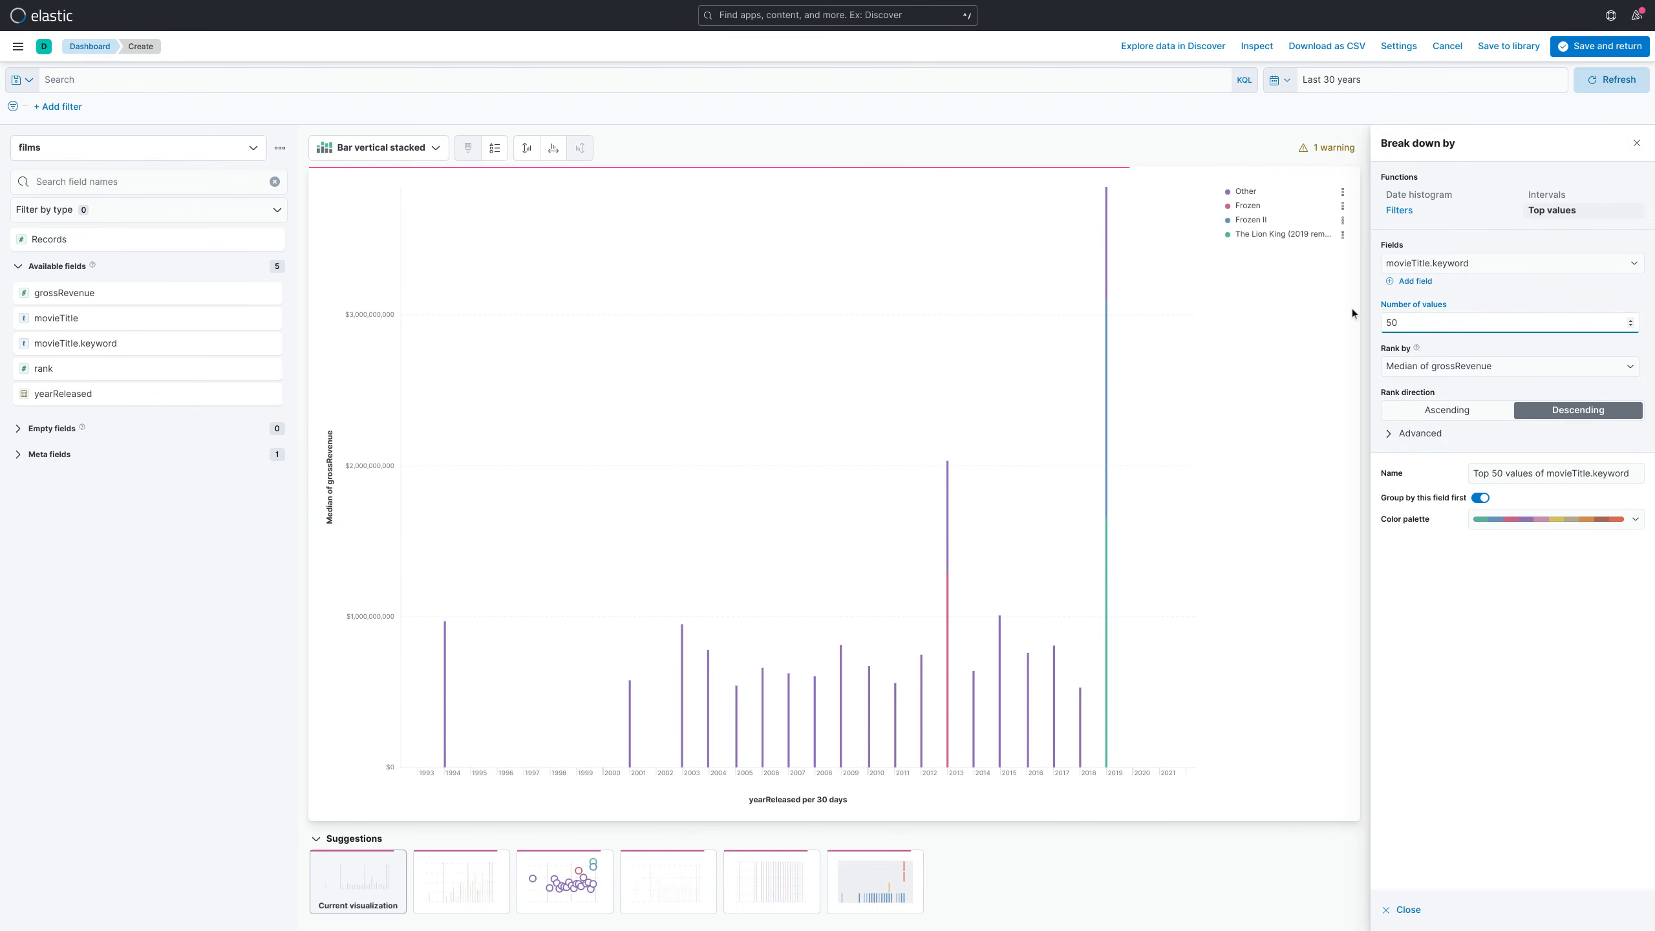
# Change the chart to the suggested Line version with scattered points, hide its legend, and add it to the dashboard.
pyautogui.click(570, 887)
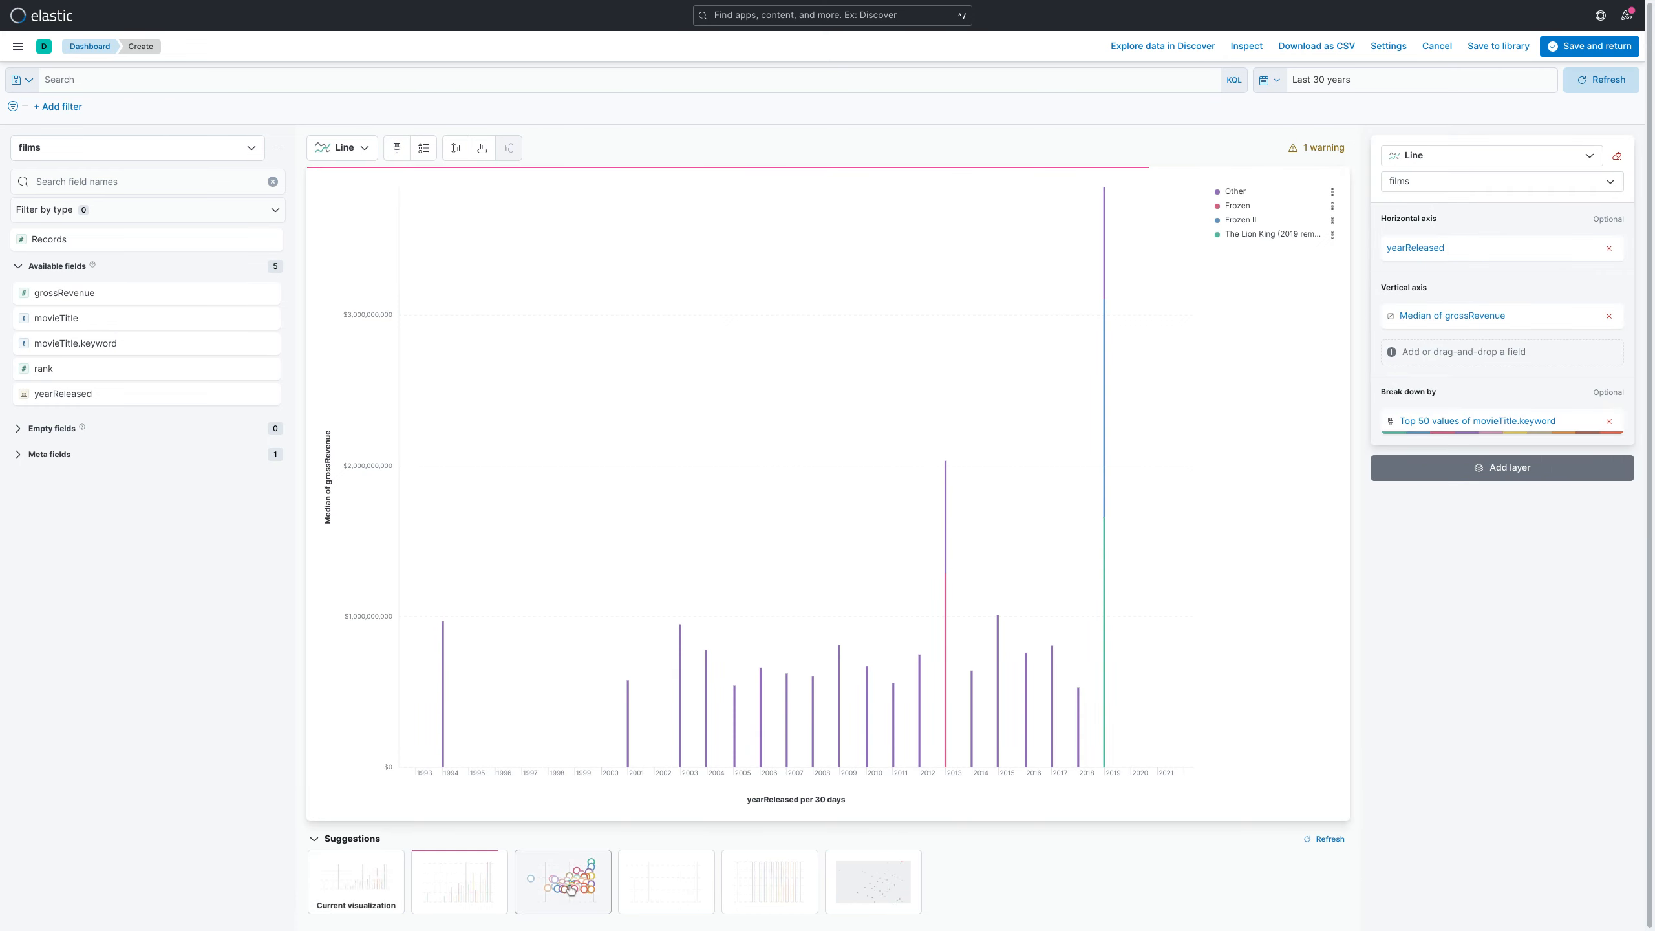
pyautogui.click(397, 148)
pyautogui.click(424, 148)
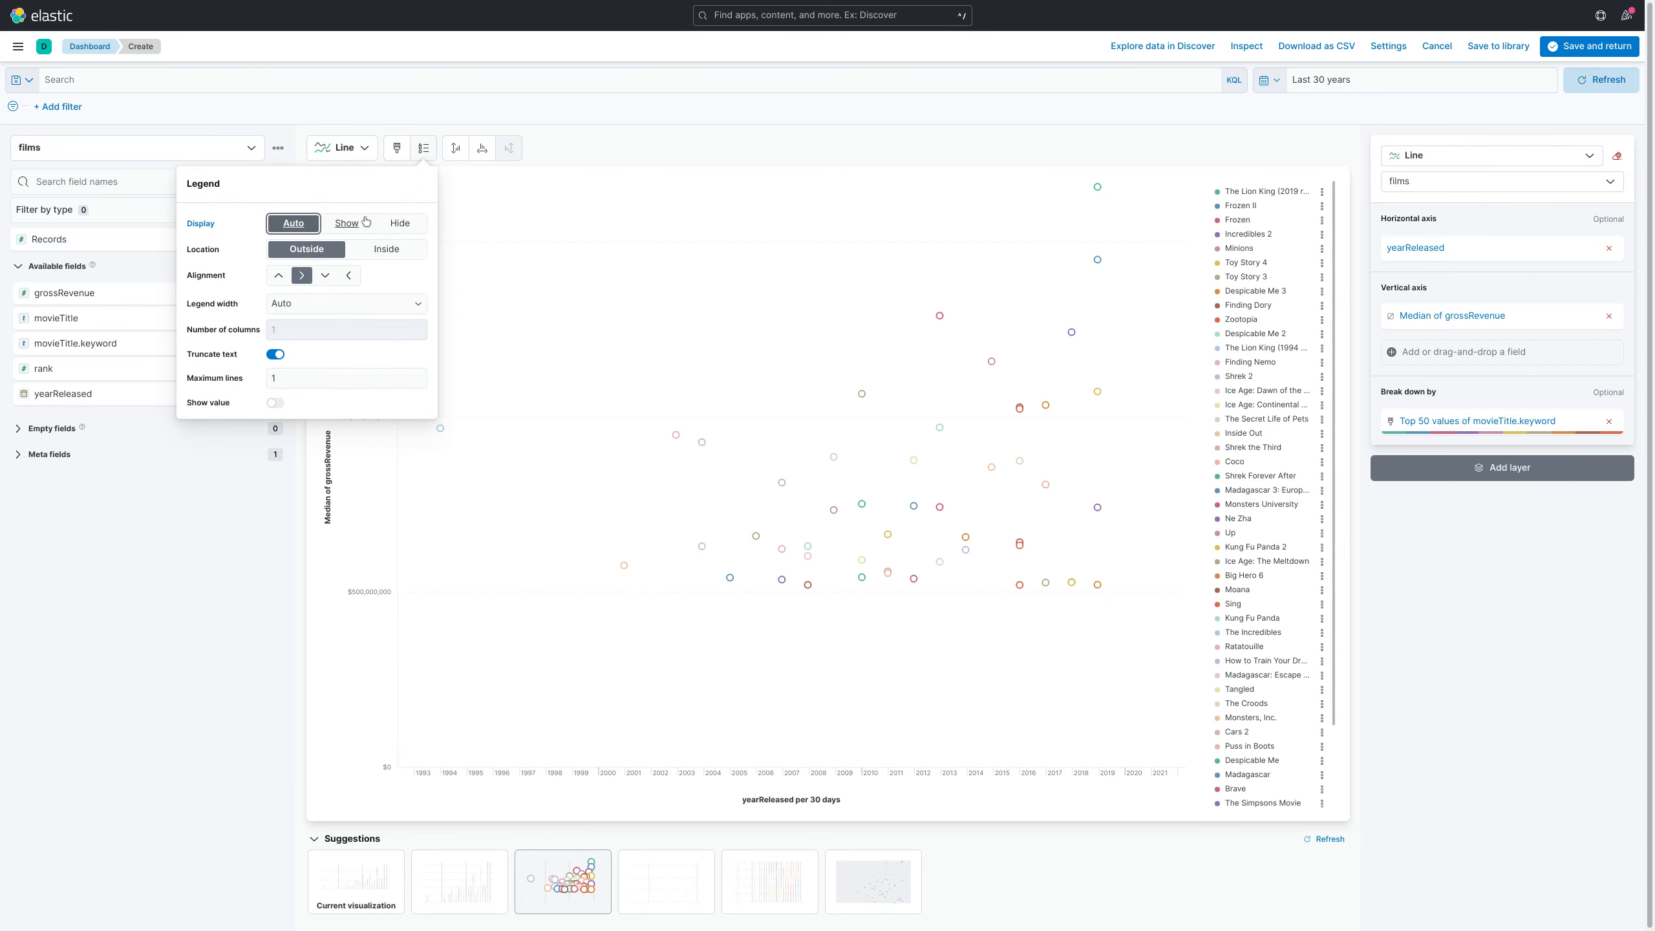
pyautogui.click(417, 225)
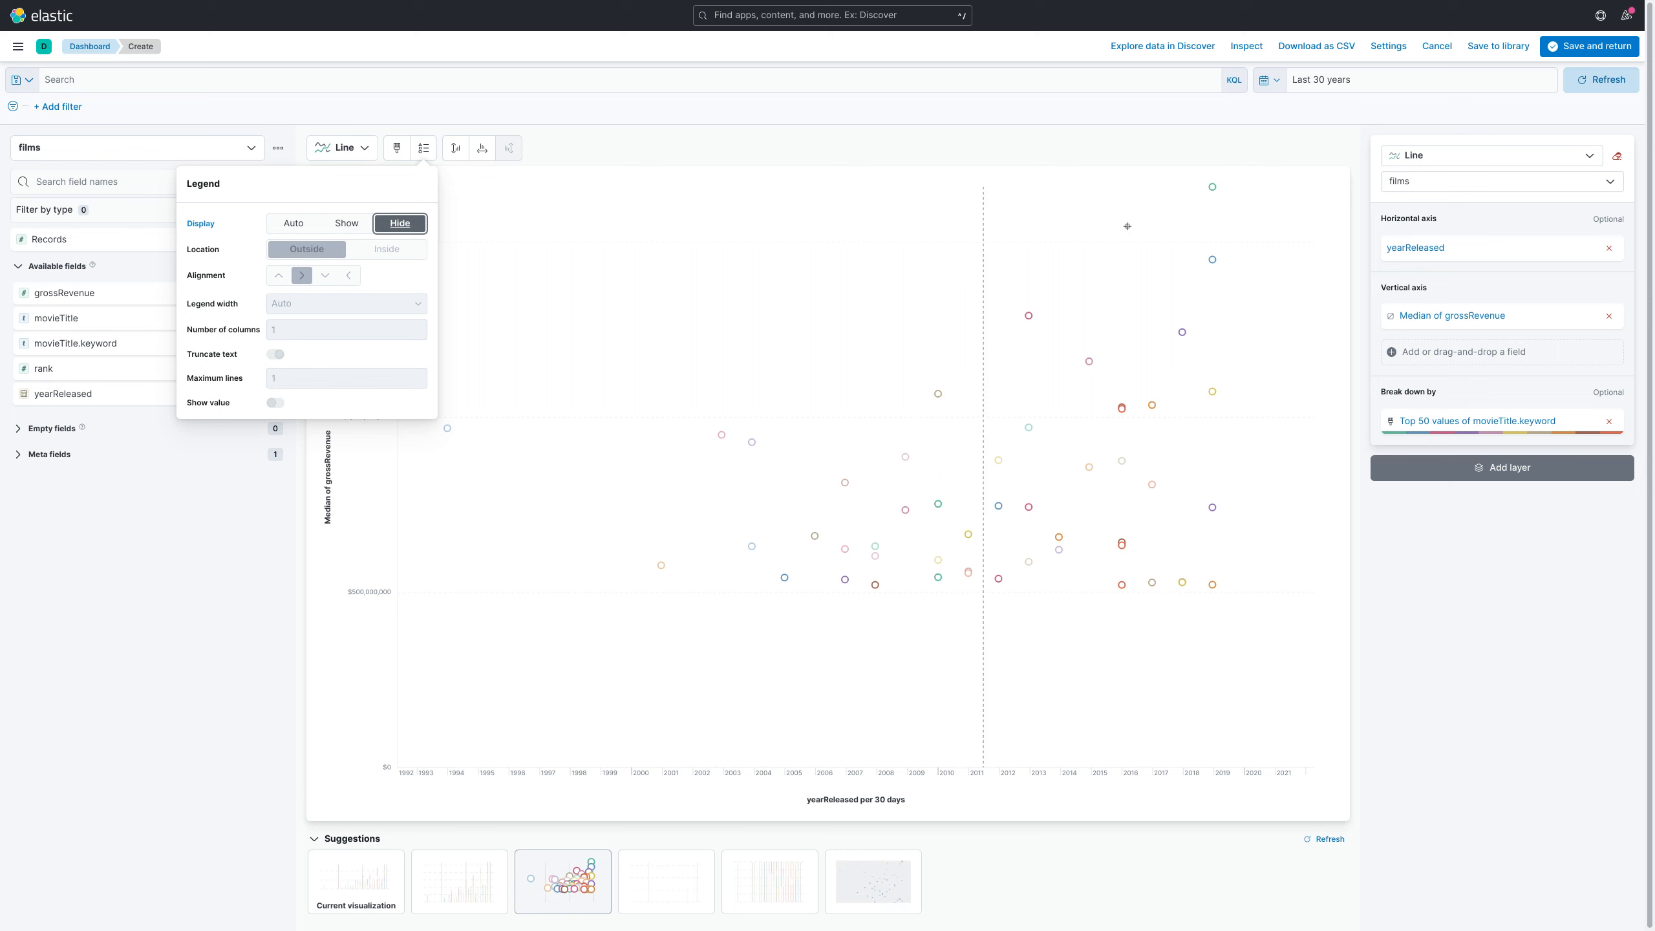
pyautogui.click(1598, 48)
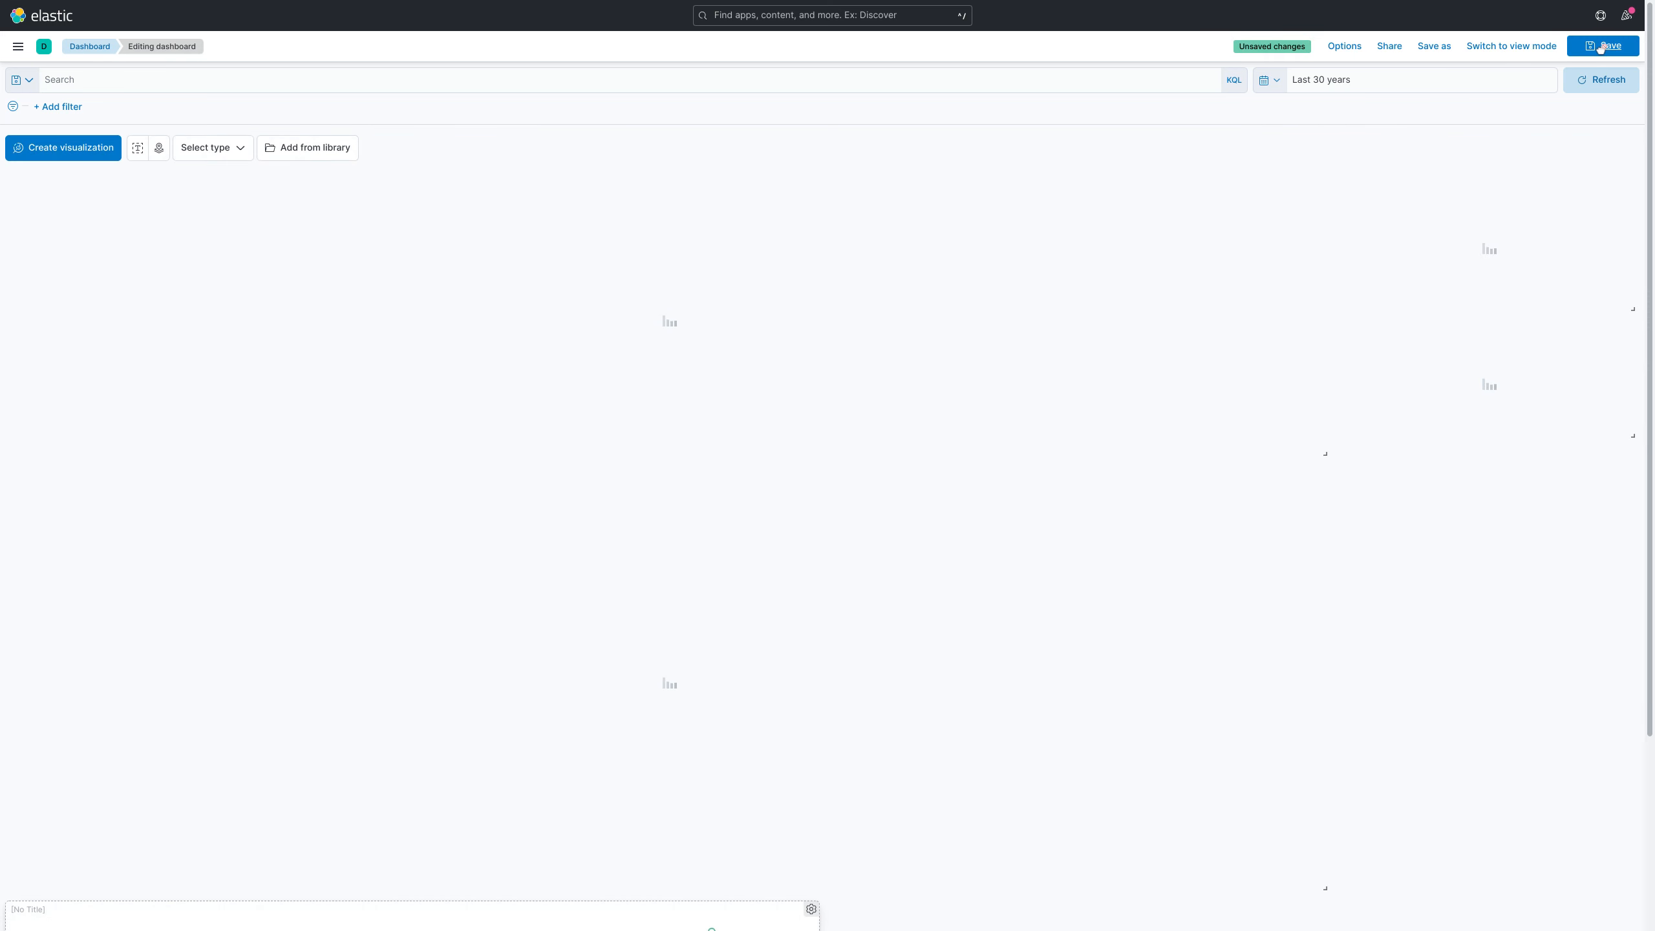
# Narrow the new untitled scatter chart to the width of the revenue metrics and place it directly beneath Average-Revenue.
pyautogui.scroll(-5, 940, 553)
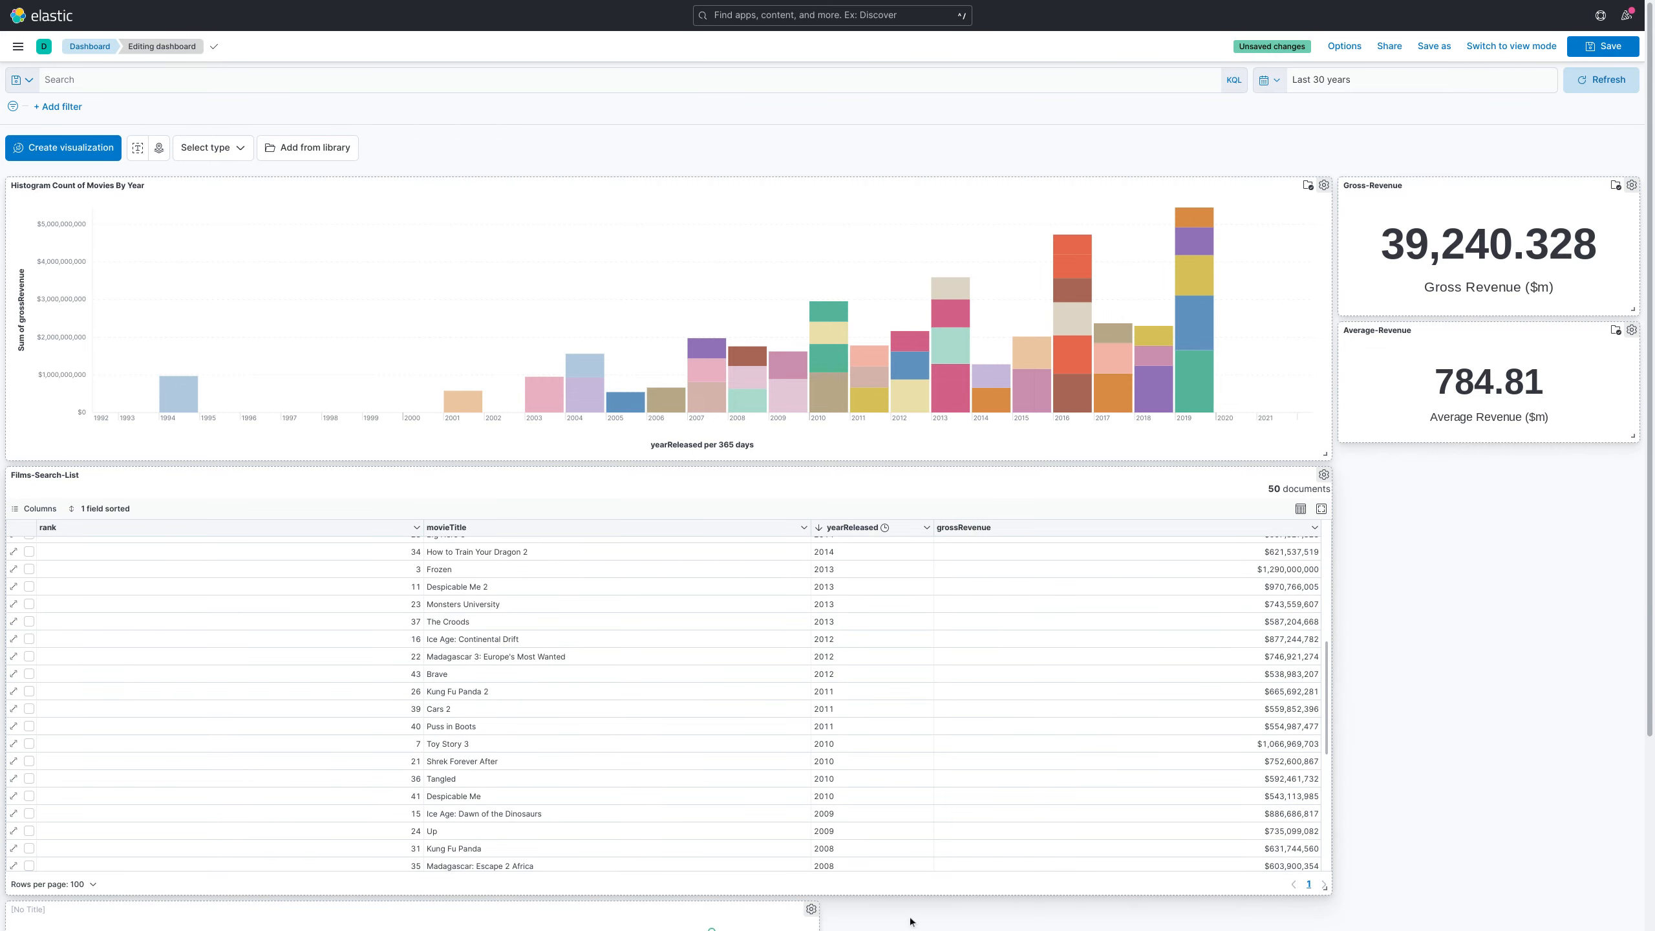
pyautogui.scroll(-4, 910, 922)
pyautogui.moveTo(812, 921); pyautogui.dragTo(498, 898)
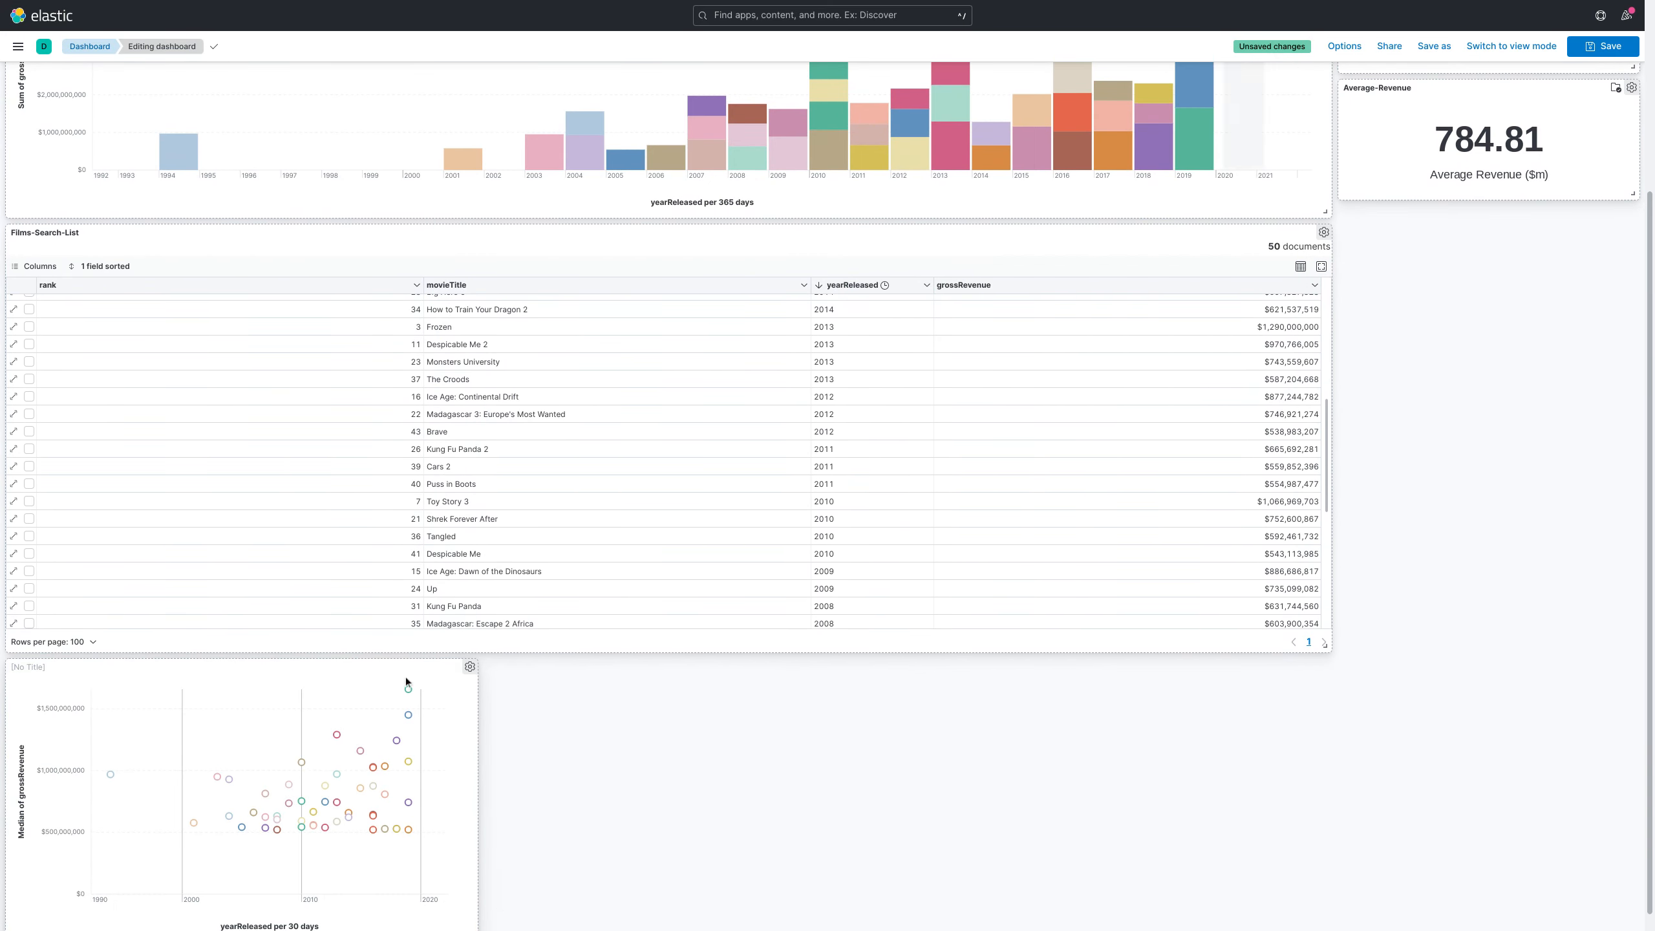
pyautogui.moveTo(406, 681); pyautogui.dragTo(1511, 301)
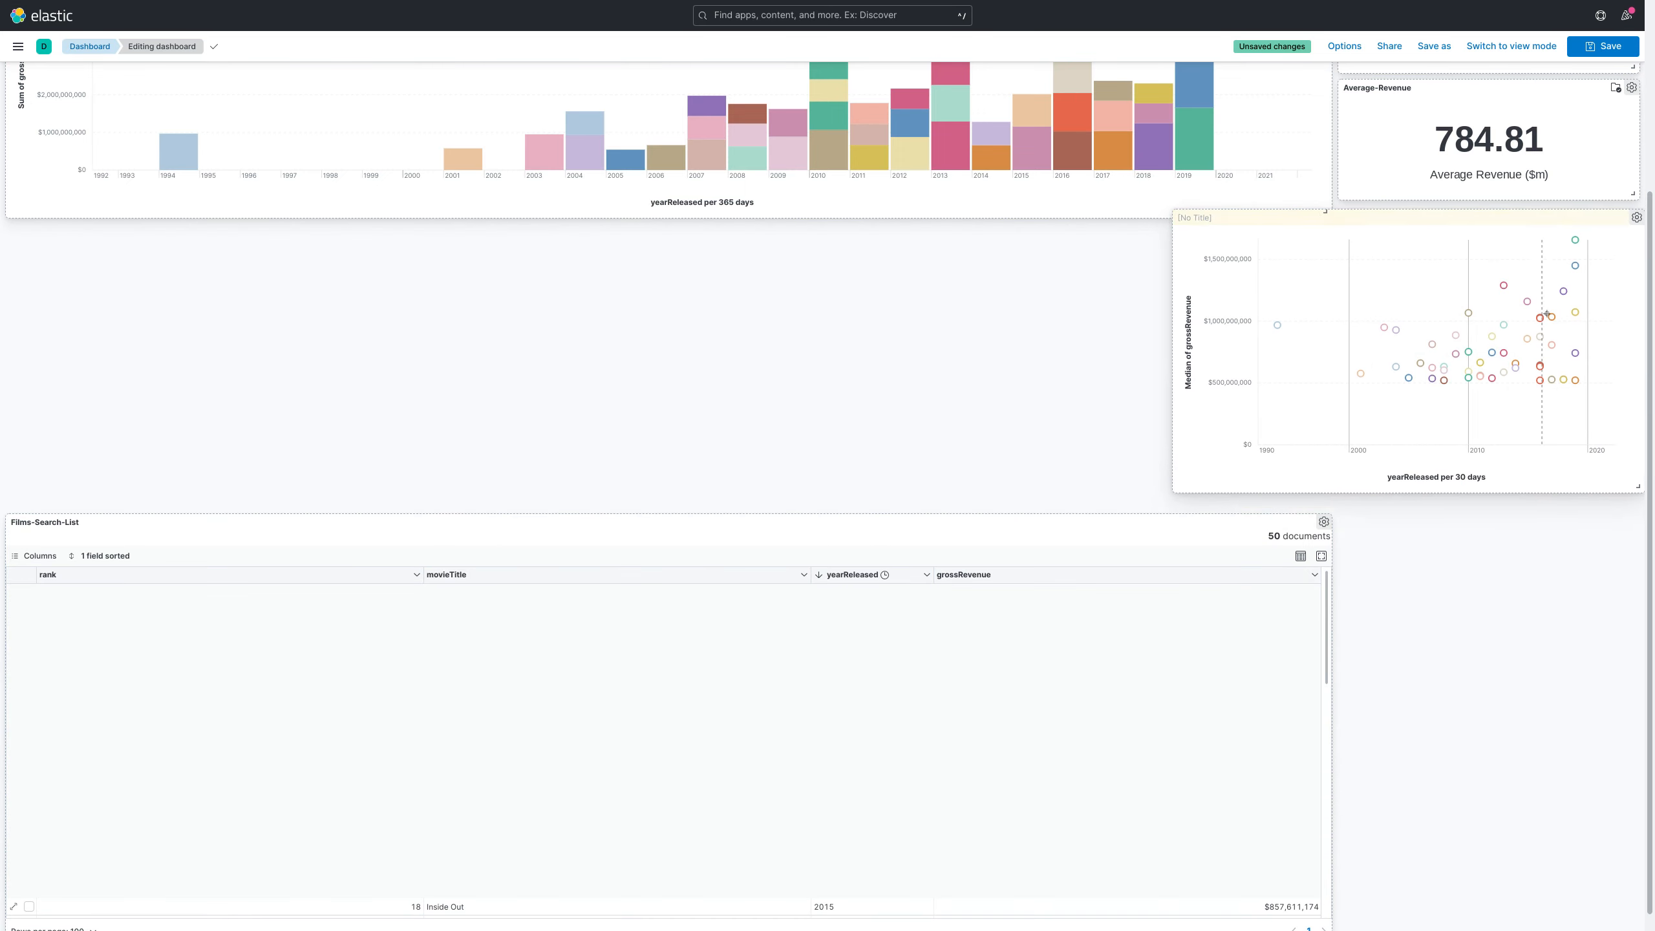
pyautogui.moveTo(1634, 503); pyautogui.dragTo(1456, 515)
pyautogui.moveTo(1351, 271); pyautogui.dragTo(1496, 470)
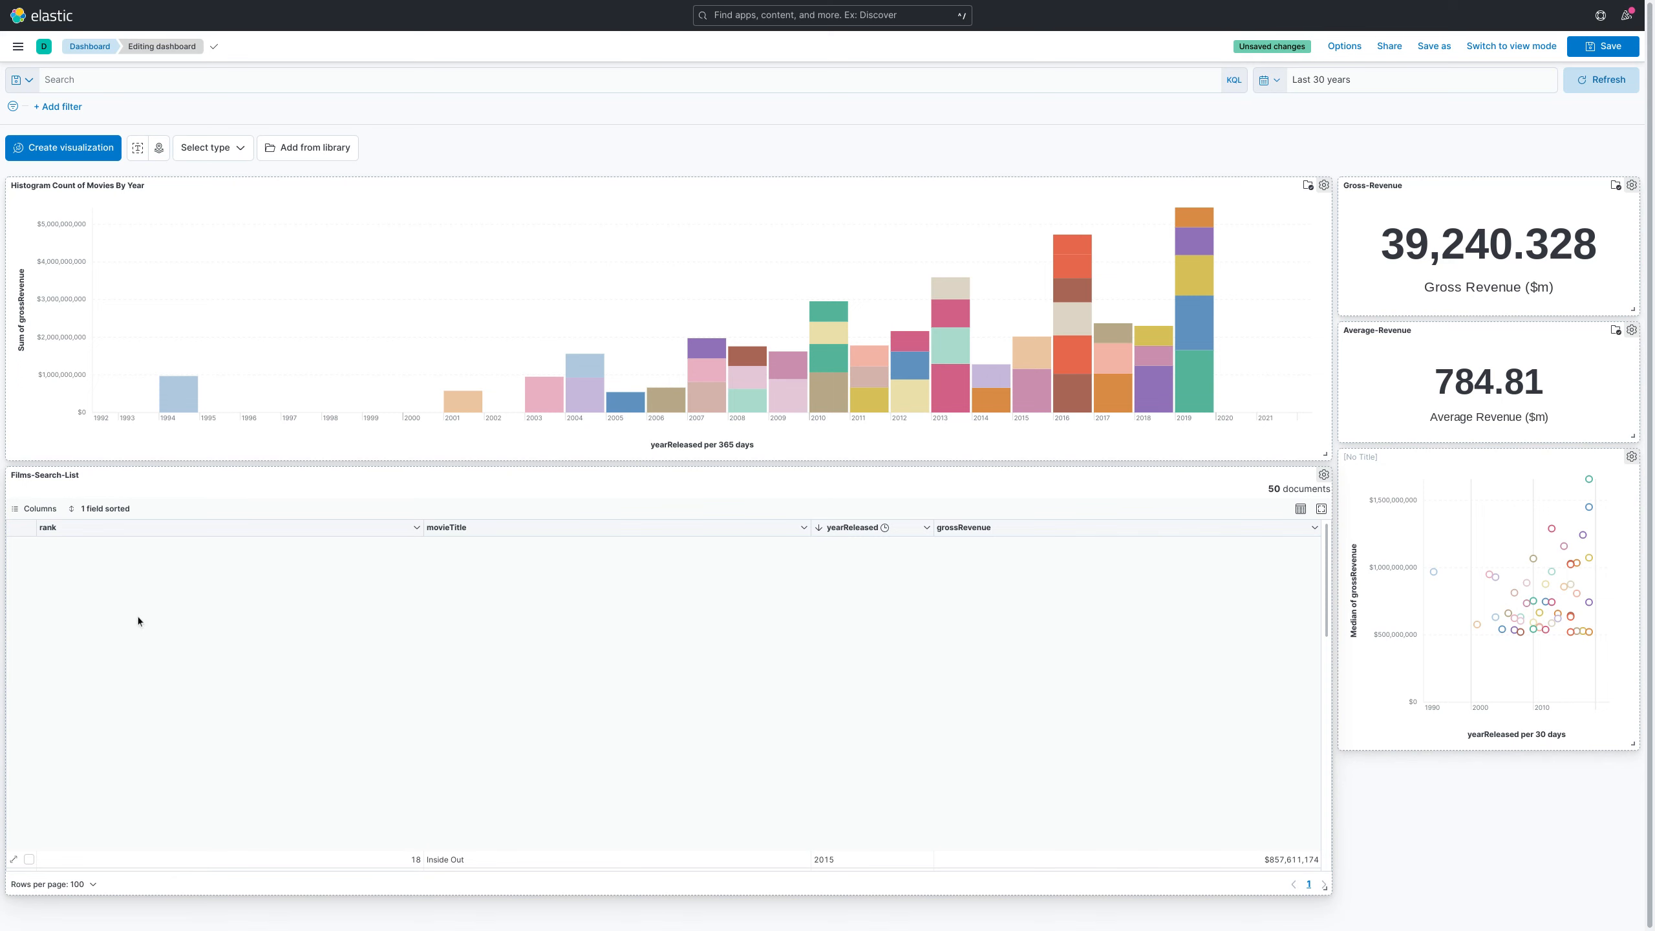
# Make the Films-Search-List panel slightly taller and save the dashboard.
pyautogui.moveTo(1324, 886); pyautogui.dragTo(1325, 907)
pyautogui.click(1609, 47)
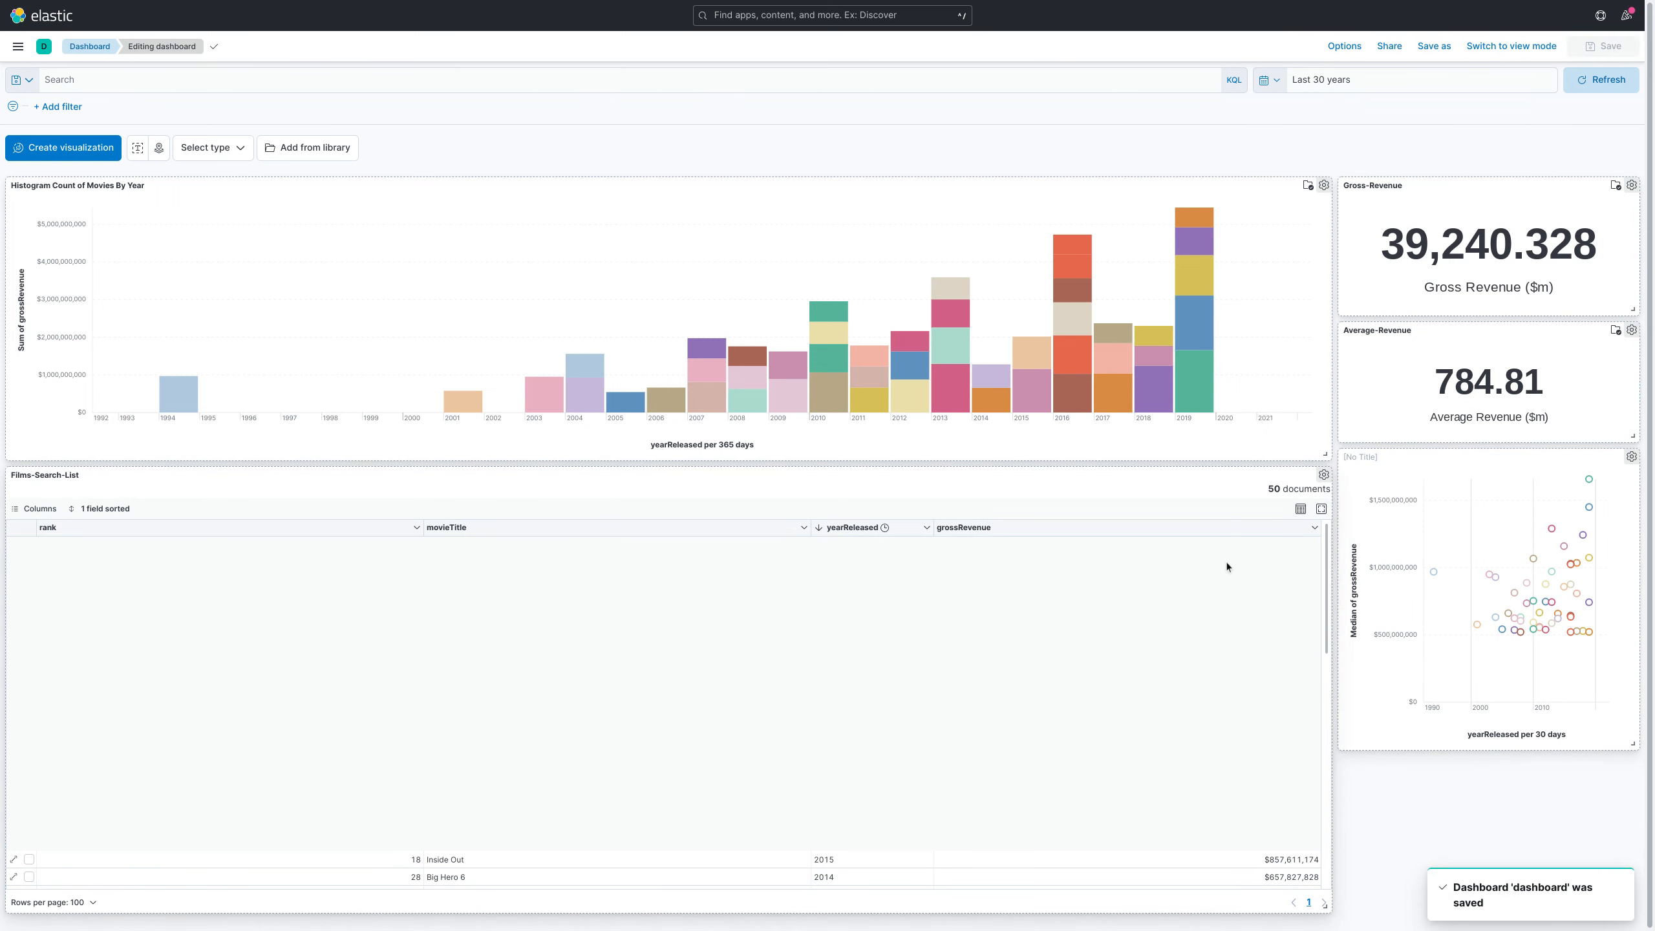
# Try the Auto fit row height on the full-screen Films-Search-List, set it back to Single, and leave full screen.
pyautogui.click(1322, 509)
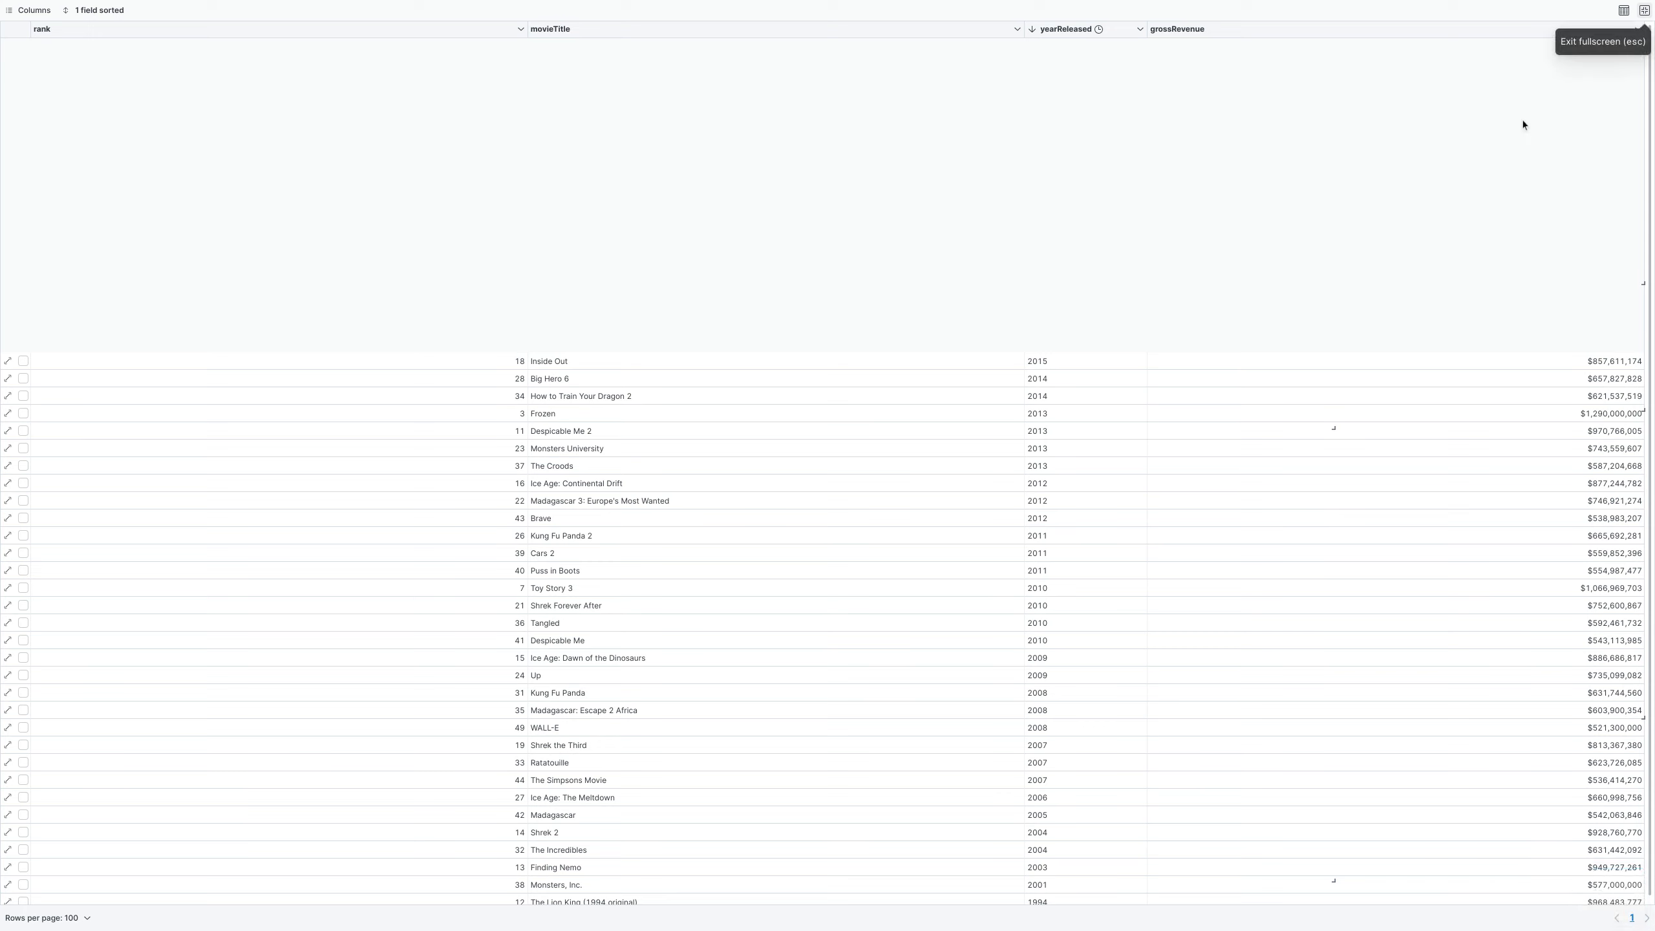
pyautogui.click(1624, 10)
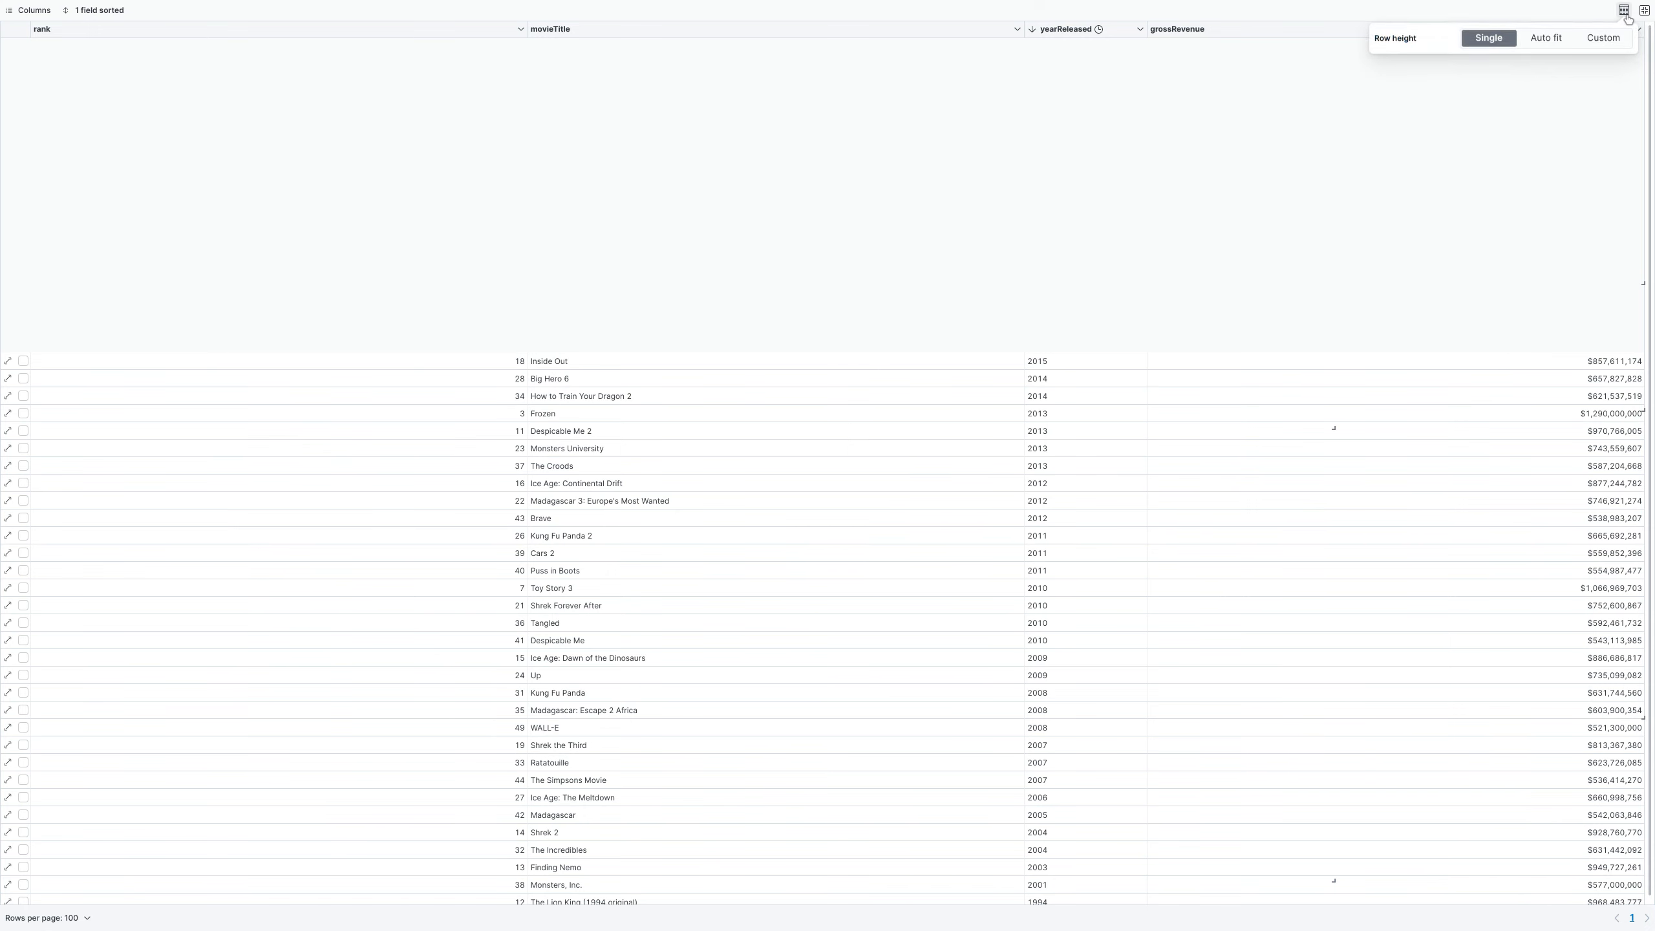
pyautogui.click(1546, 41)
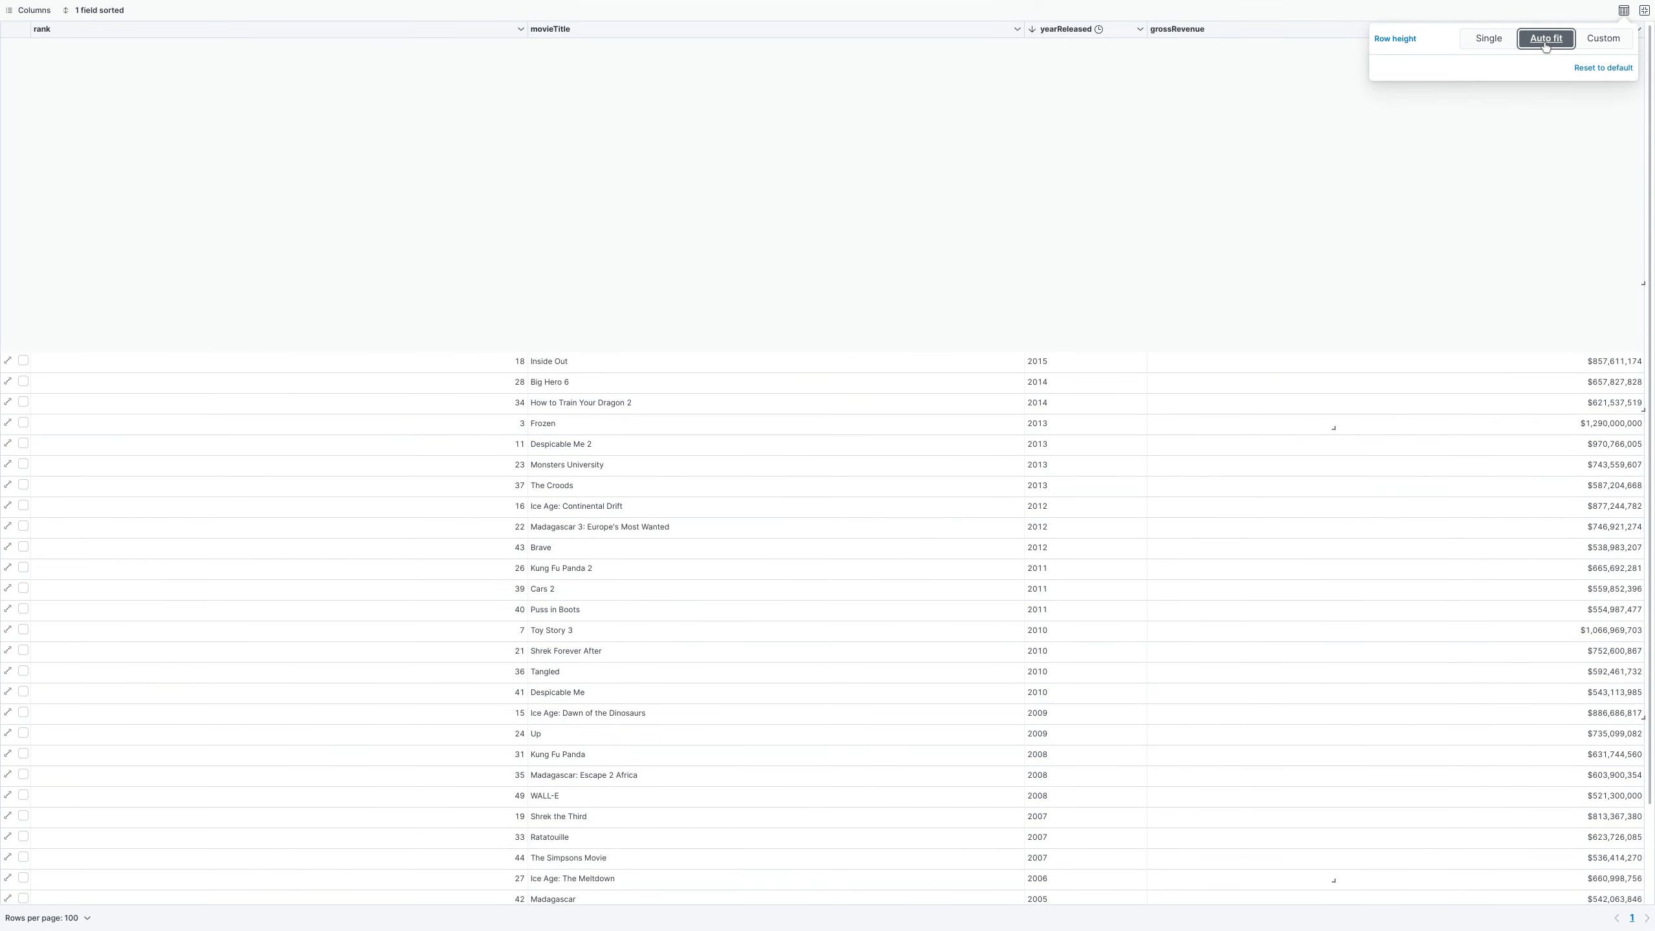
pyautogui.click(1606, 67)
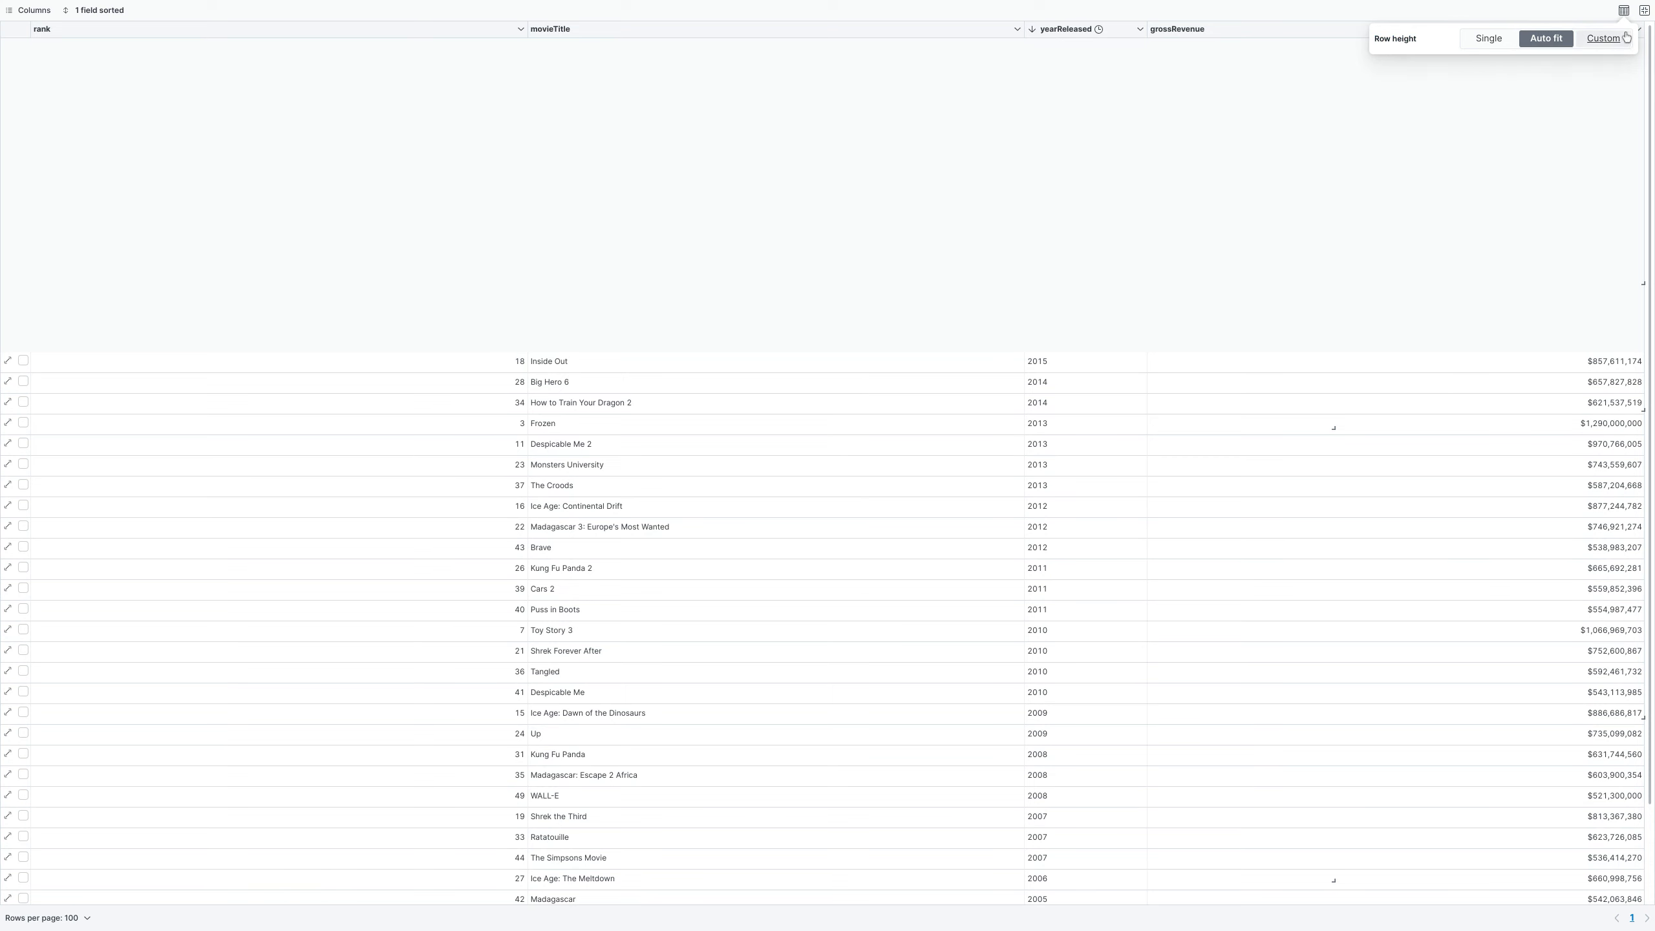
pyautogui.click(1489, 37)
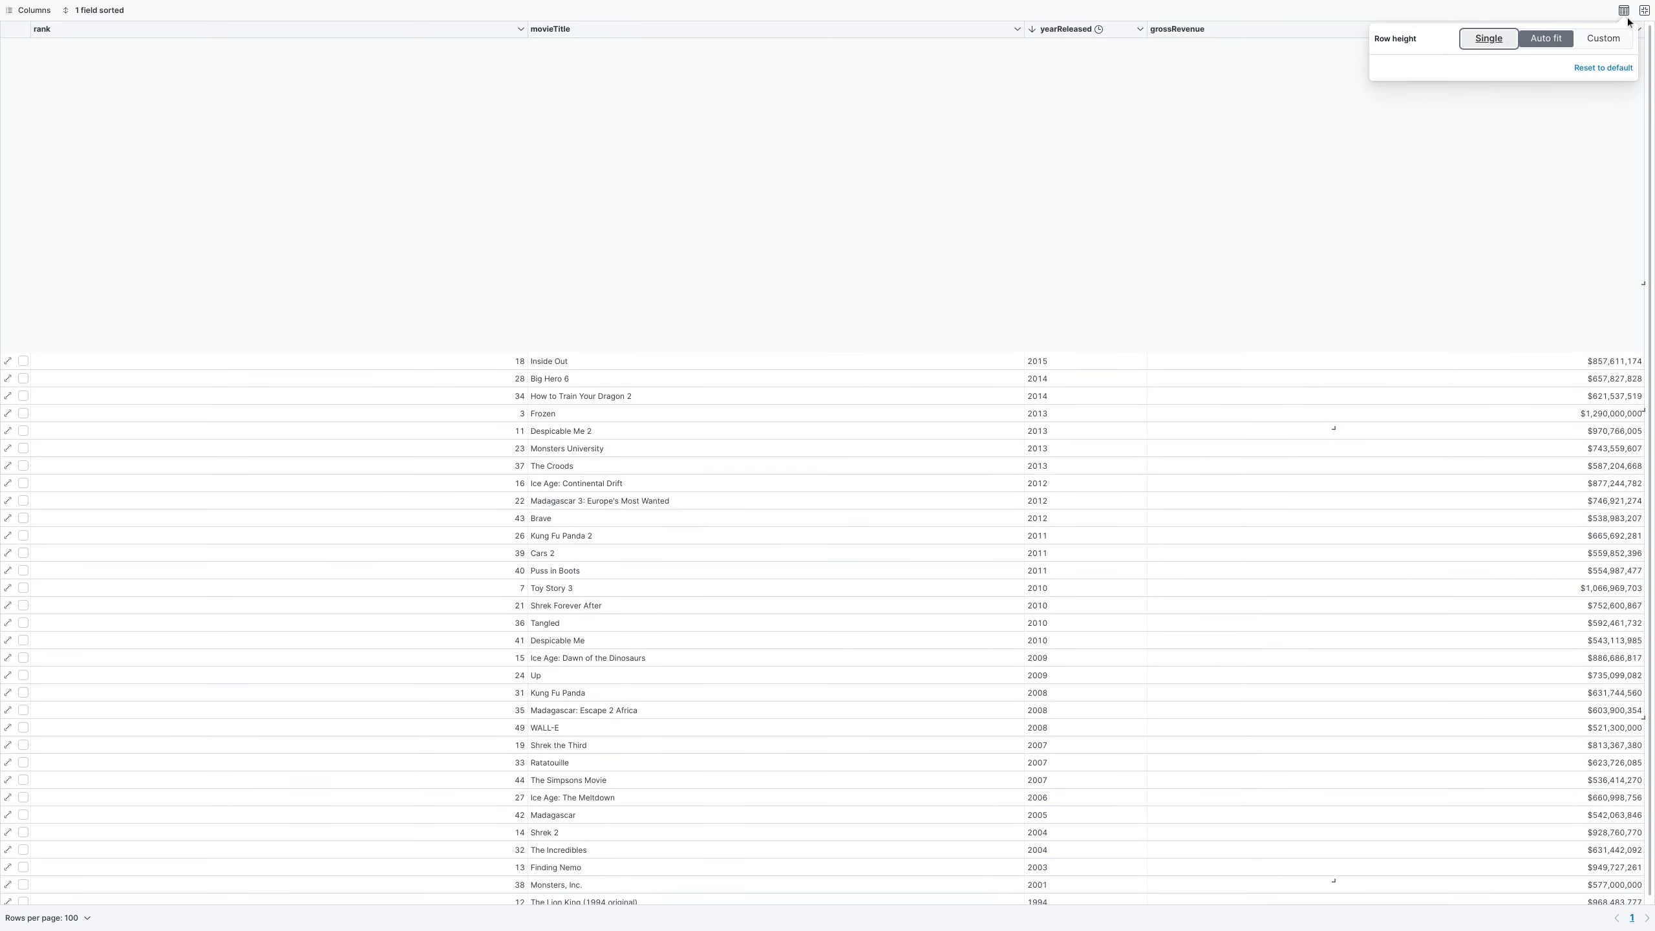
pyautogui.click(1644, 11)
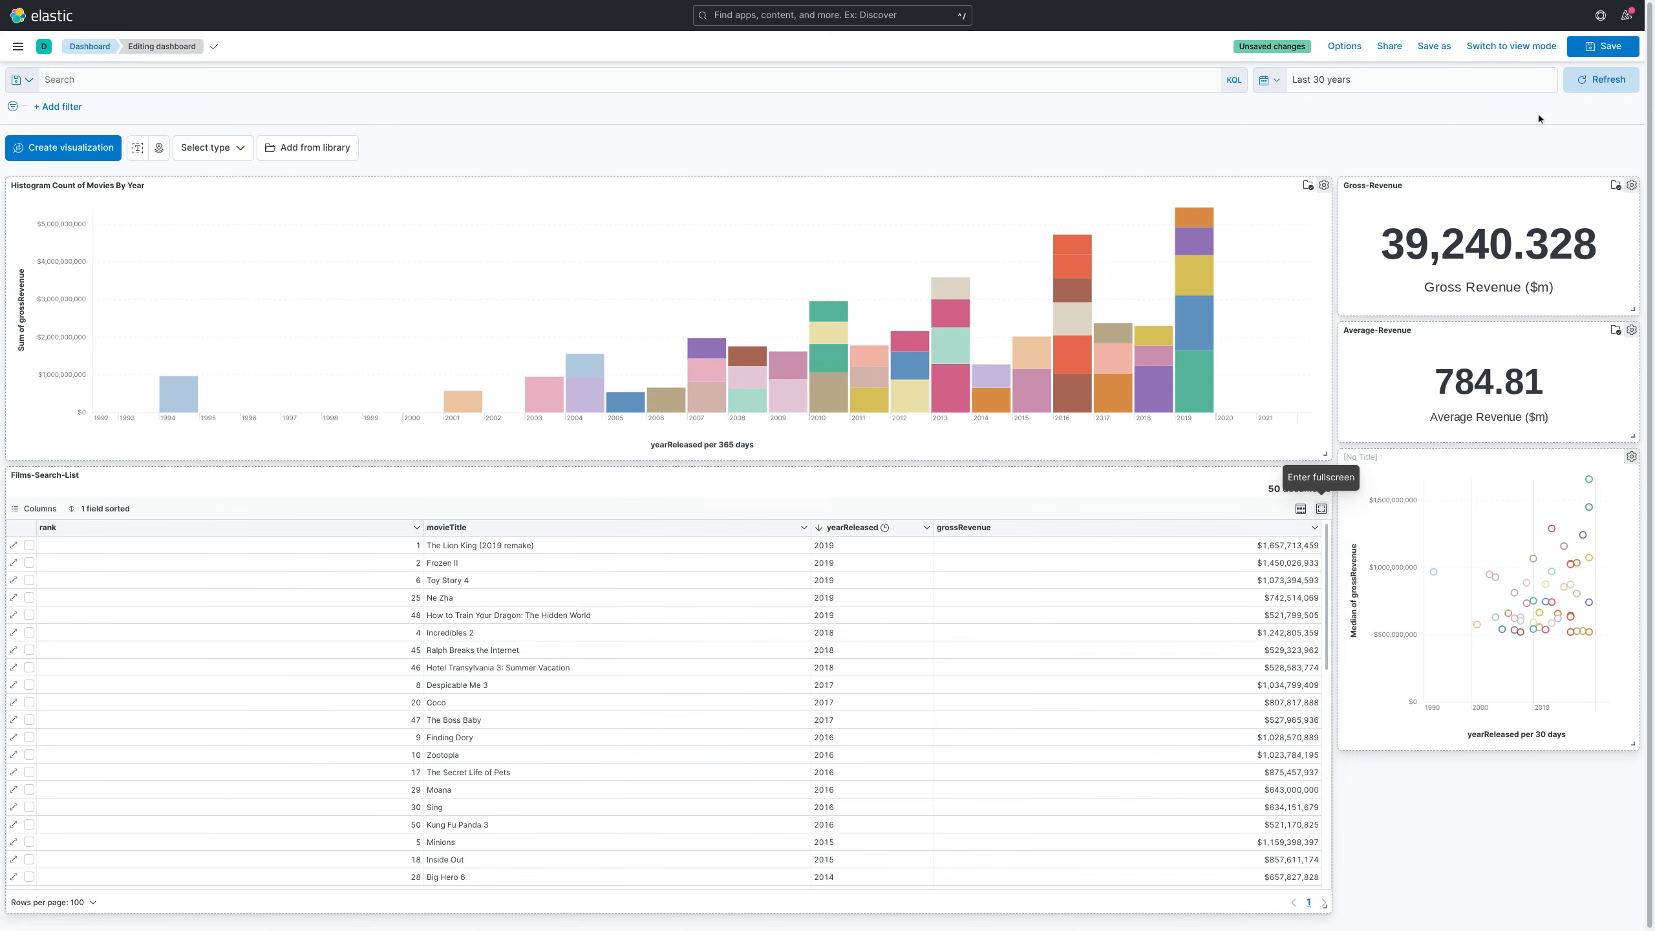
# Save the dashboard again and switch it to view mode.
pyautogui.click(1594, 51)
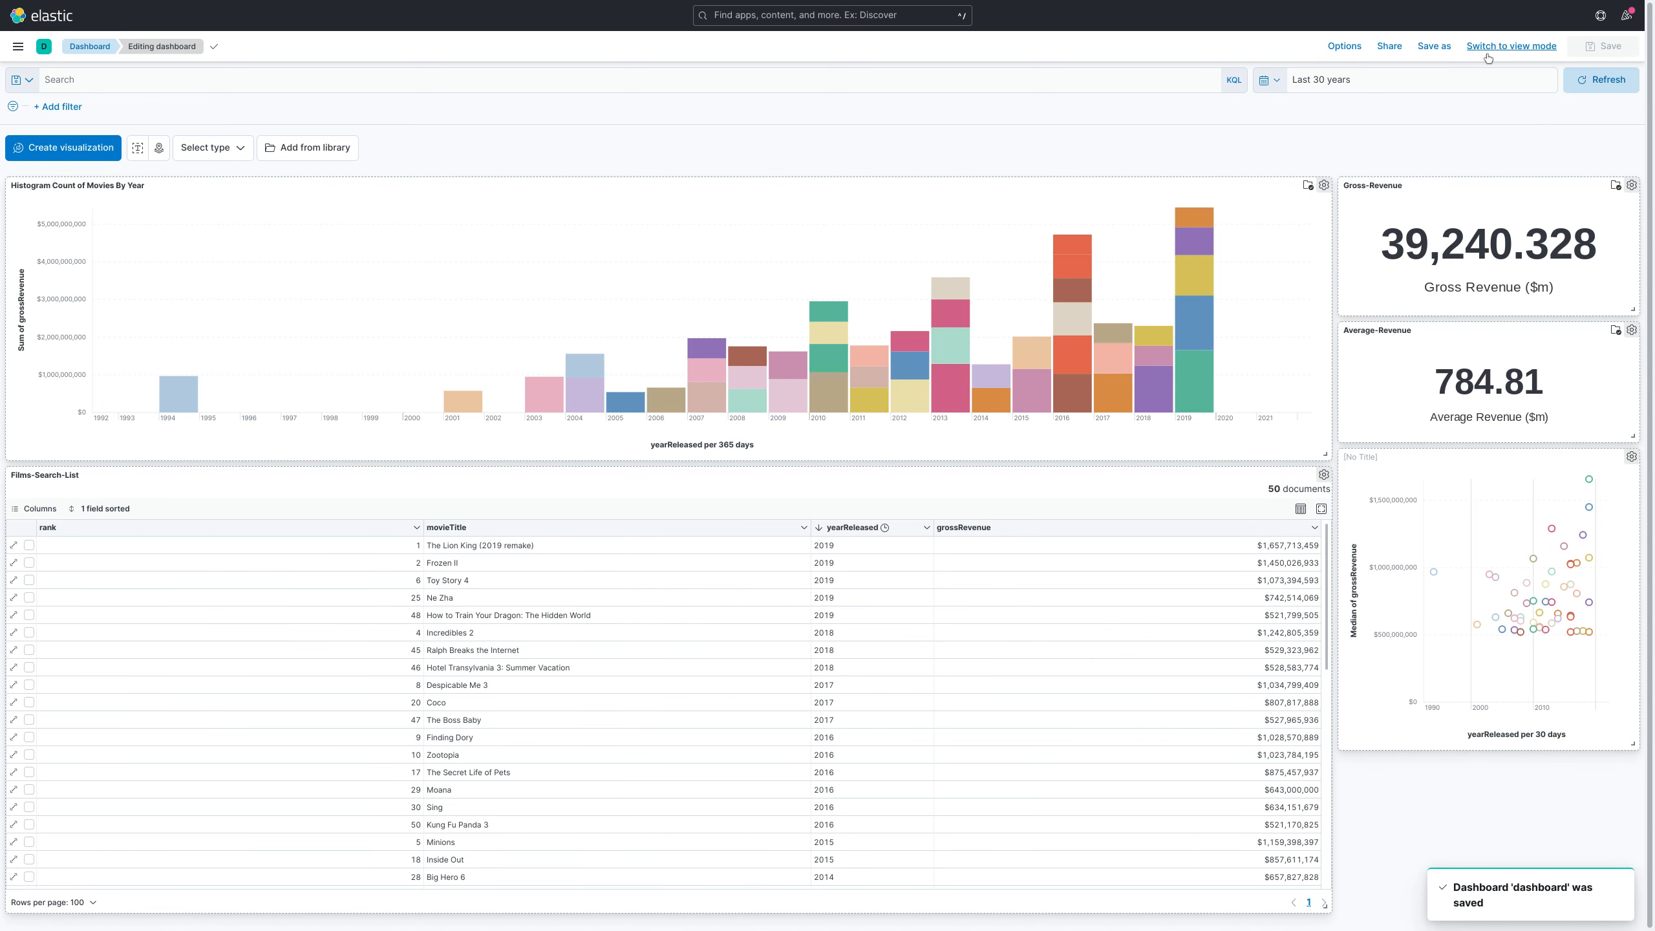
pyautogui.click(1511, 46)
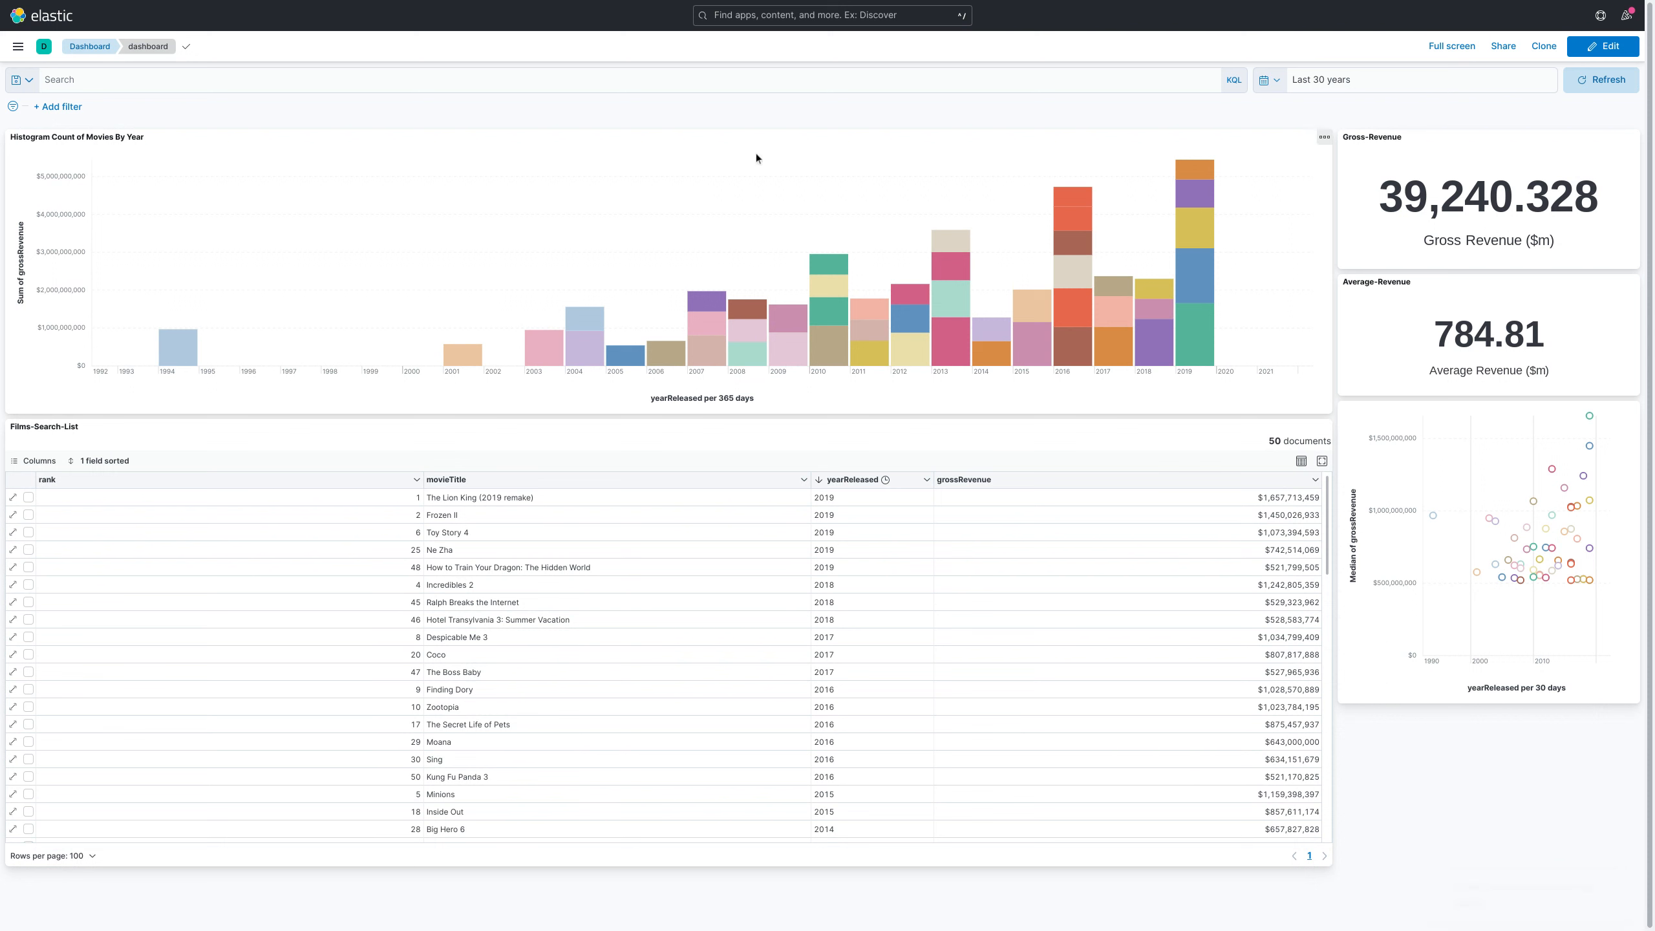
# Filter the whole dashboard with the search query "the".
pyautogui.click(704, 81)
pyautogui.write('the')
pyautogui.press('Return')
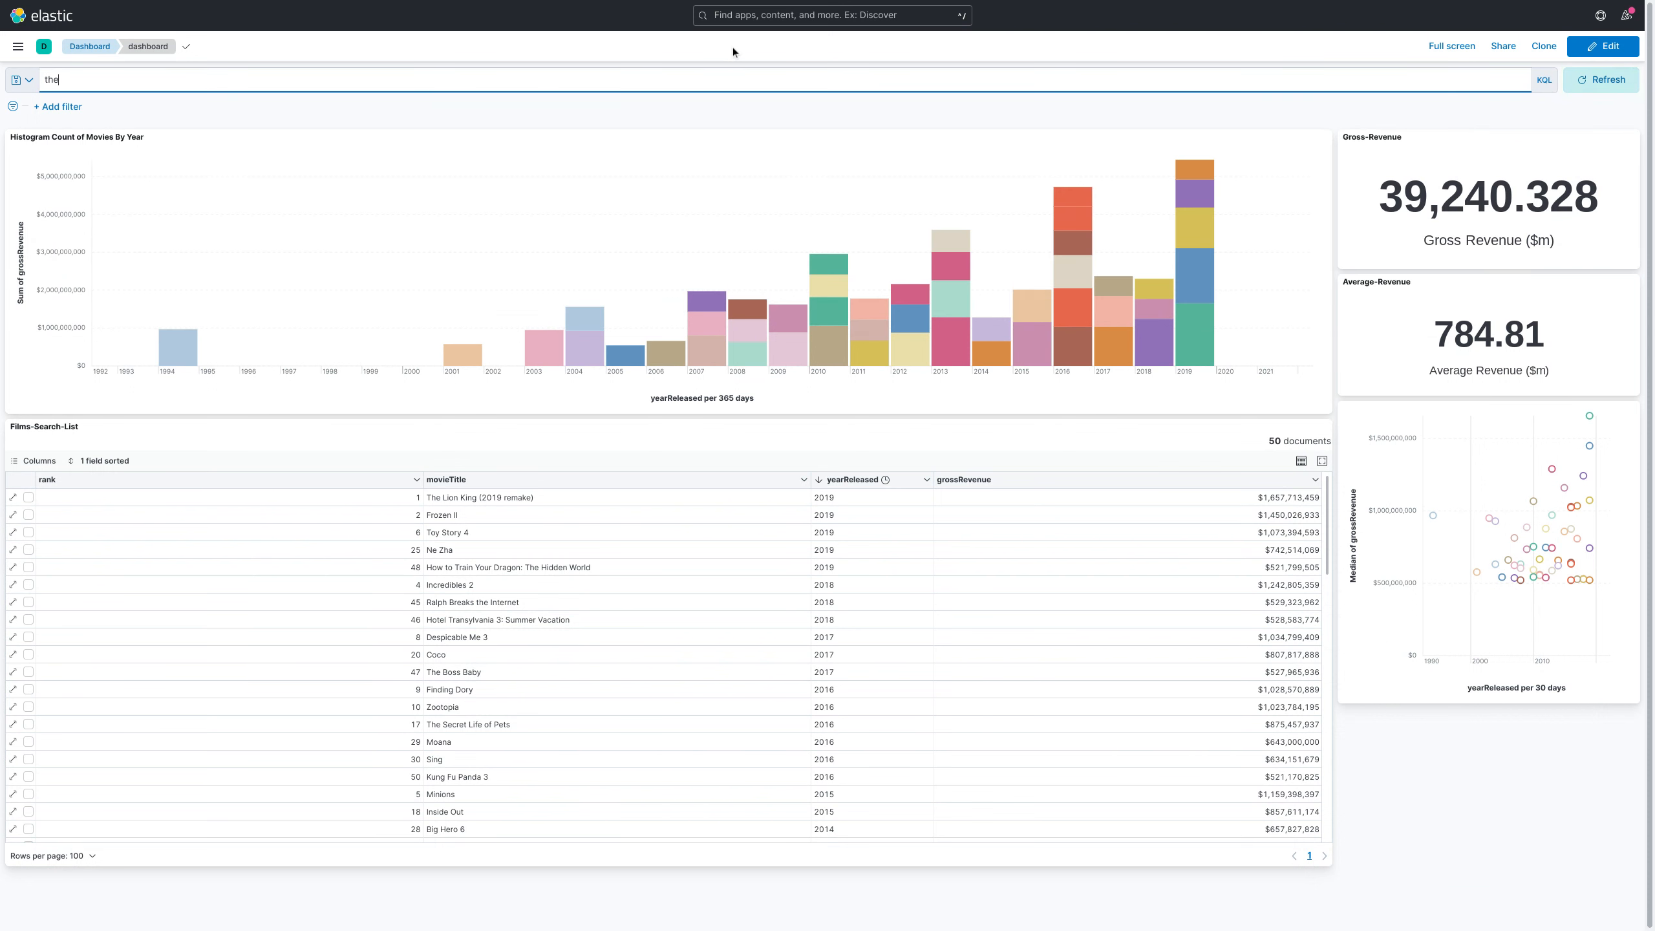